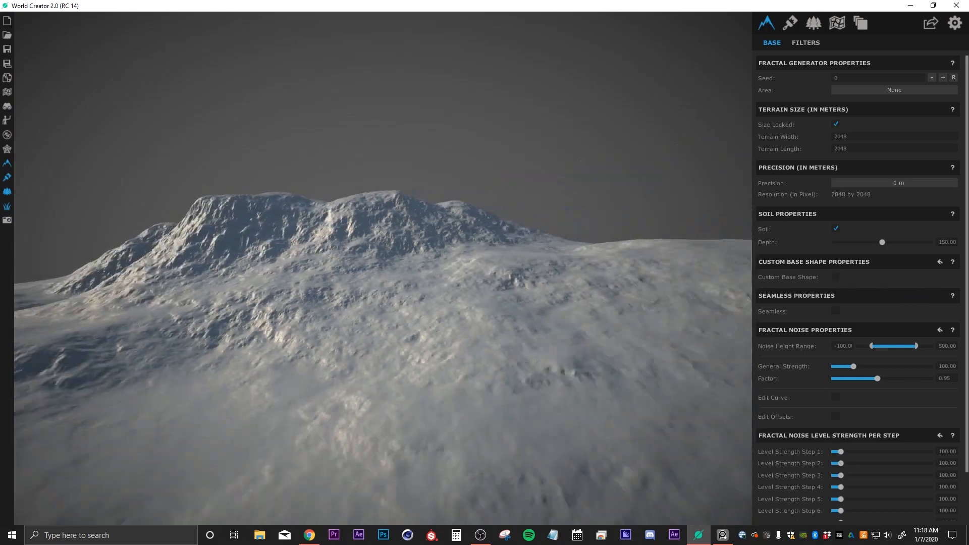
- Enable the custom base shape for the terrain and start editing its shape
scroll(892, 295, down, 1)
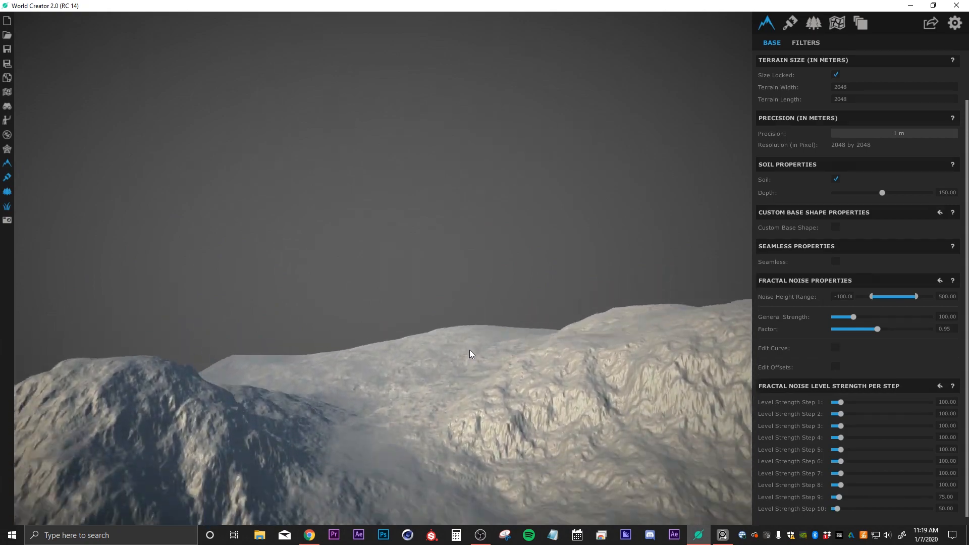
scroll(391, 359, down, 6)
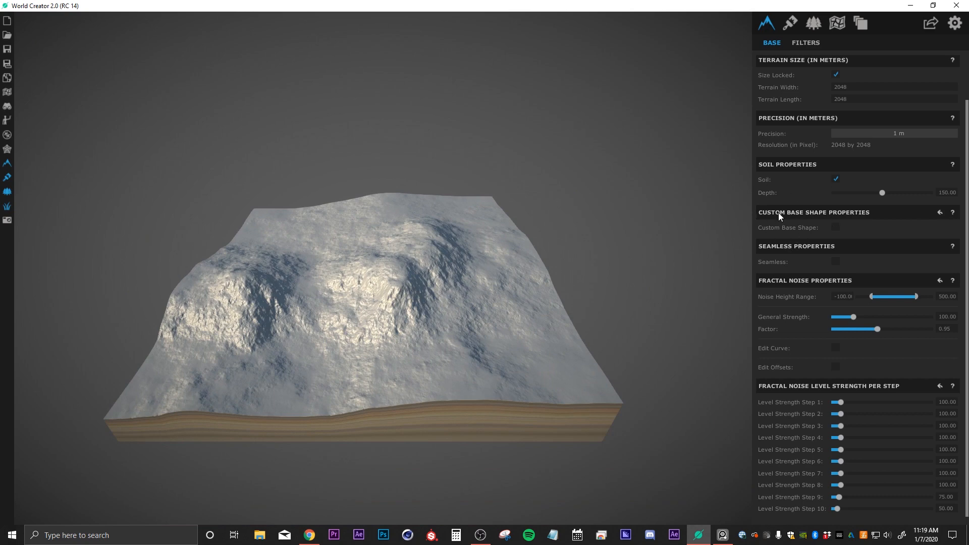
click(836, 227)
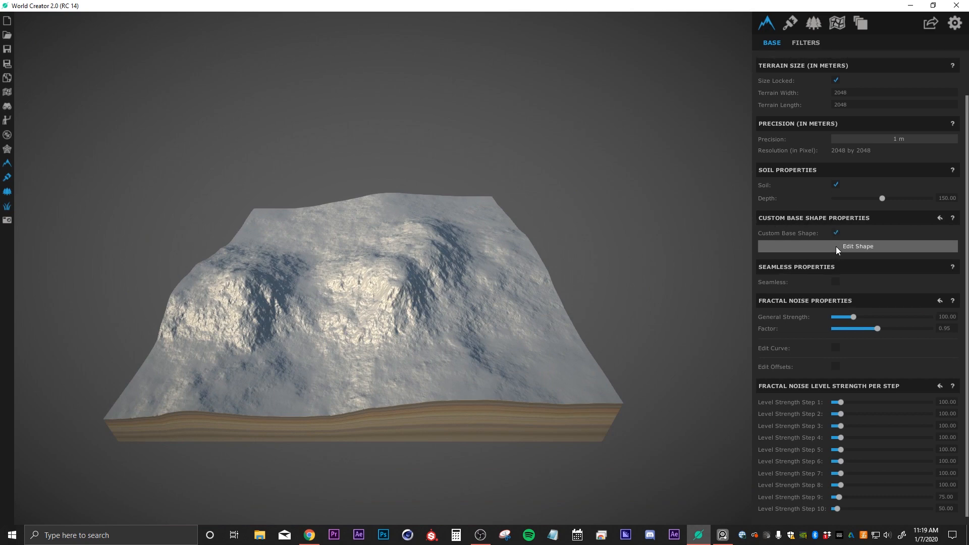
click(841, 247)
- Raise three of the terrain's base shape control points to form higher hills
right_drag(377, 292, 341, 252)
drag(307, 249, 305, 230)
drag(506, 251, 503, 225)
right_drag(488, 281, 222, 278)
drag(344, 251, 344, 228)
right_drag(352, 261, 444, 282)
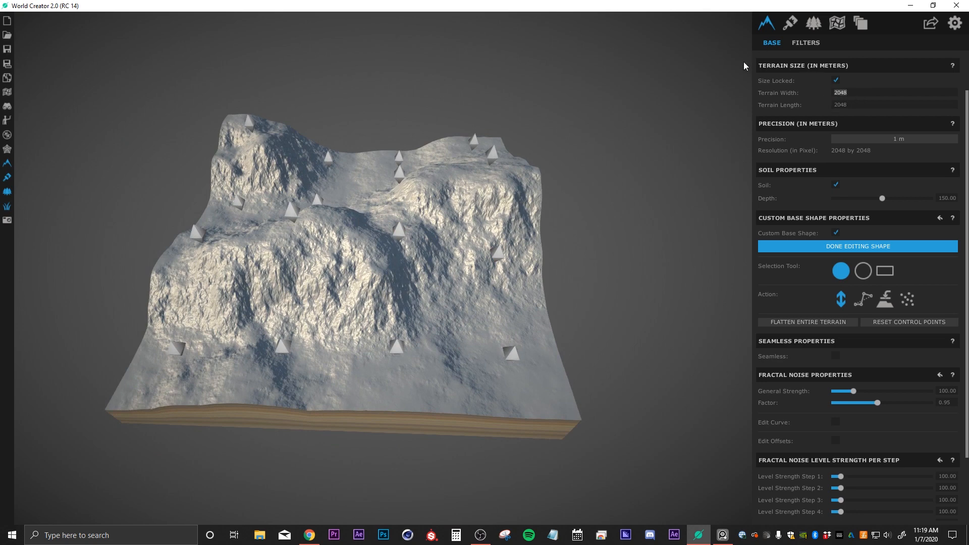
- Set the terrain width and length to 4000 m and raise one control point of the enlarged terrain into a tall peak
text(4000)
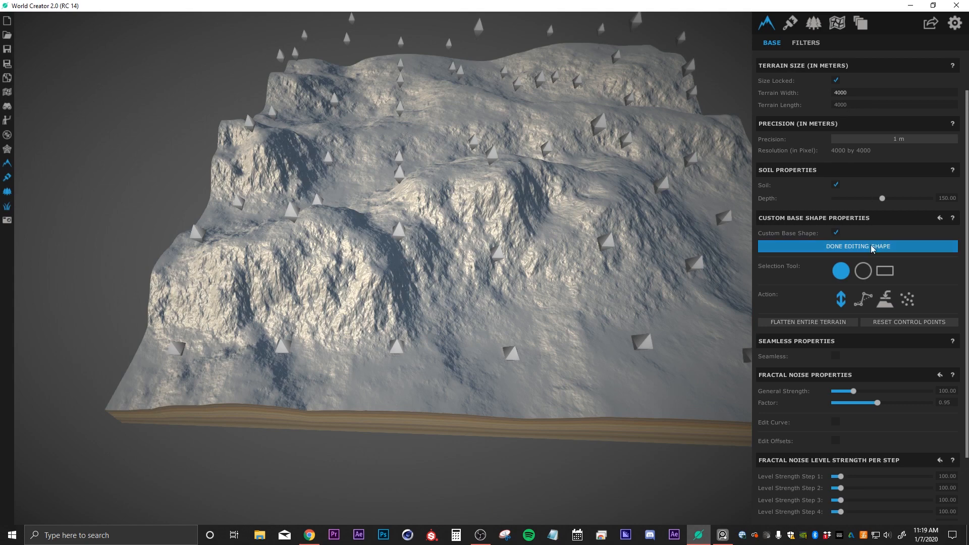
right_drag(333, 207, 411, 177)
middle_drag(304, 205, 401, 199)
right_drag(366, 248, 350, 235)
drag(427, 215, 413, 180)
right_drag(471, 229, 570, 309)
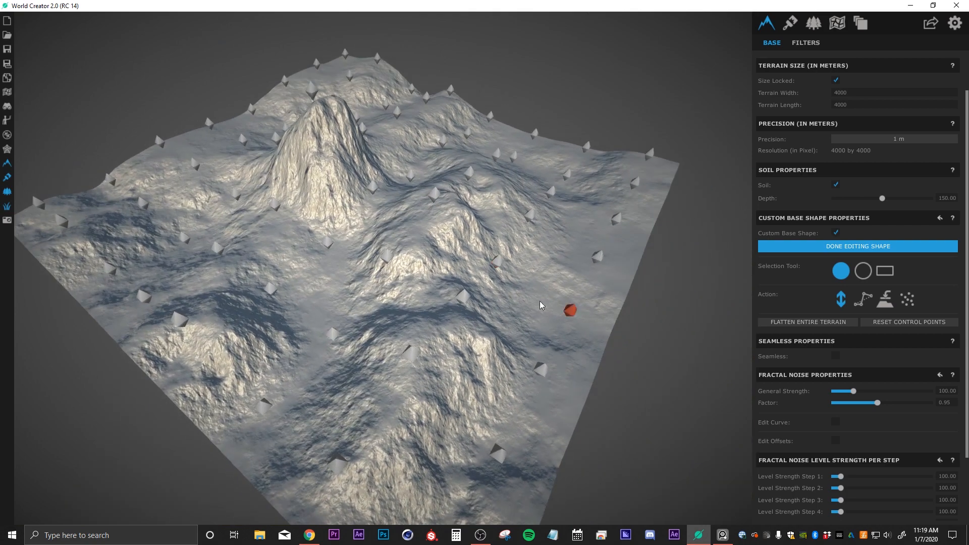
- Raise five more control points spread across the terrain into separate mountain peaks
drag(551, 195, 548, 131)
drag(567, 313, 569, 252)
right_drag(284, 341, 437, 273)
drag(387, 254, 386, 201)
right_drag(214, 272, 338, 144)
drag(334, 155, 326, 92)
drag(253, 266, 242, 213)
- Raise two further control points, one of them near the terrain's edge, and finish editing the base shape
right_drag(427, 376, 347, 347)
scroll(349, 346, down, 3)
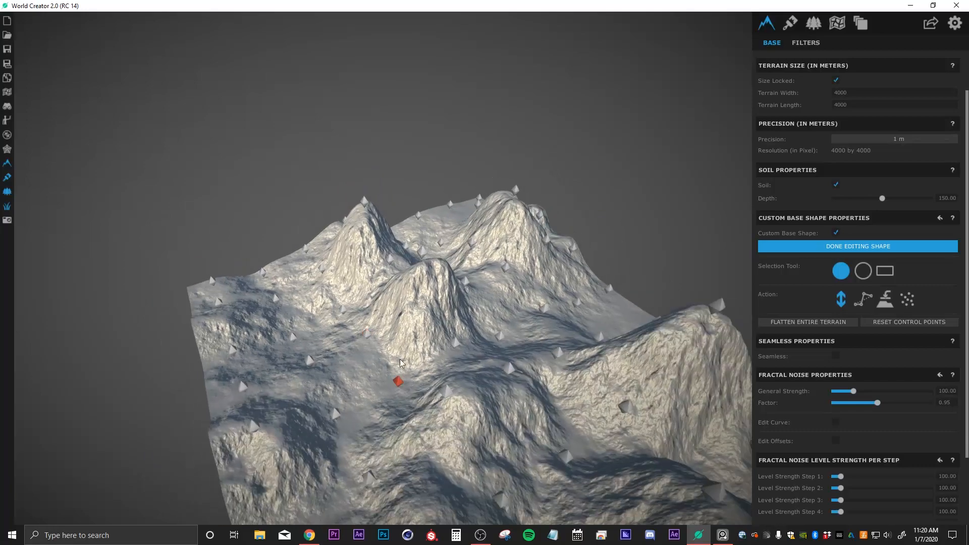
scroll(350, 268, down, 3)
drag(269, 251, 270, 222)
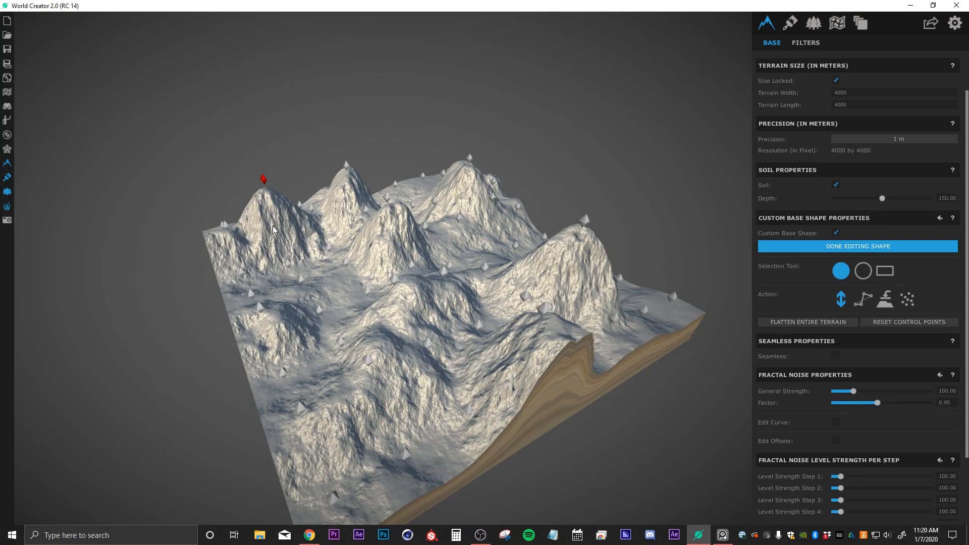
drag(303, 284, 301, 251)
right_drag(410, 268, 321, 251)
click(830, 248)
right_drag(446, 300, 422, 261)
- Create a new filter layer and add the Small Sharp Ridges filter to it
click(802, 43)
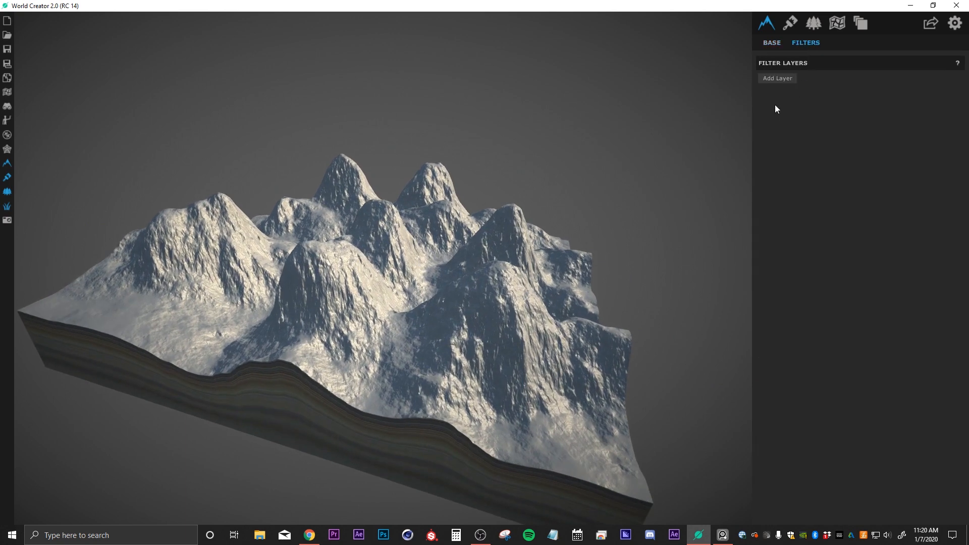
click(780, 79)
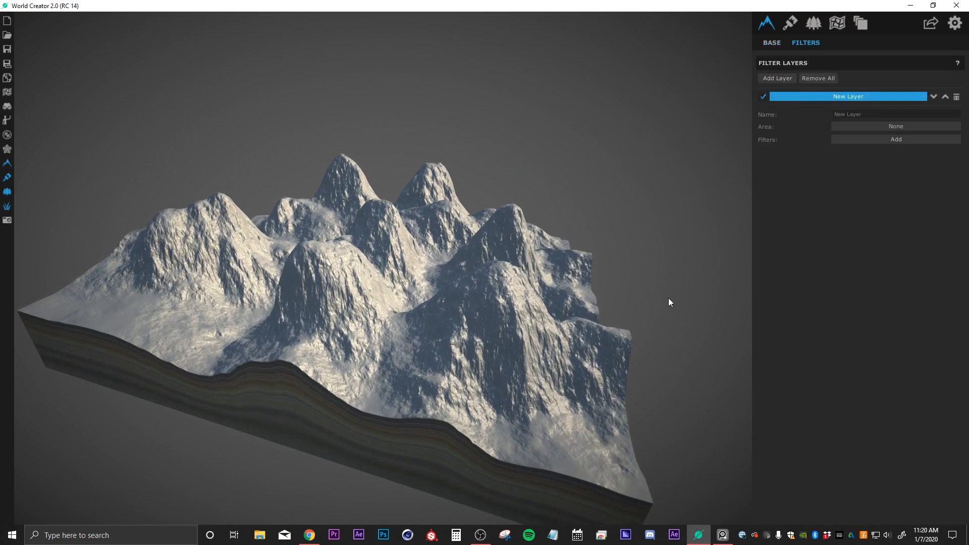
right_drag(436, 266, 411, 280)
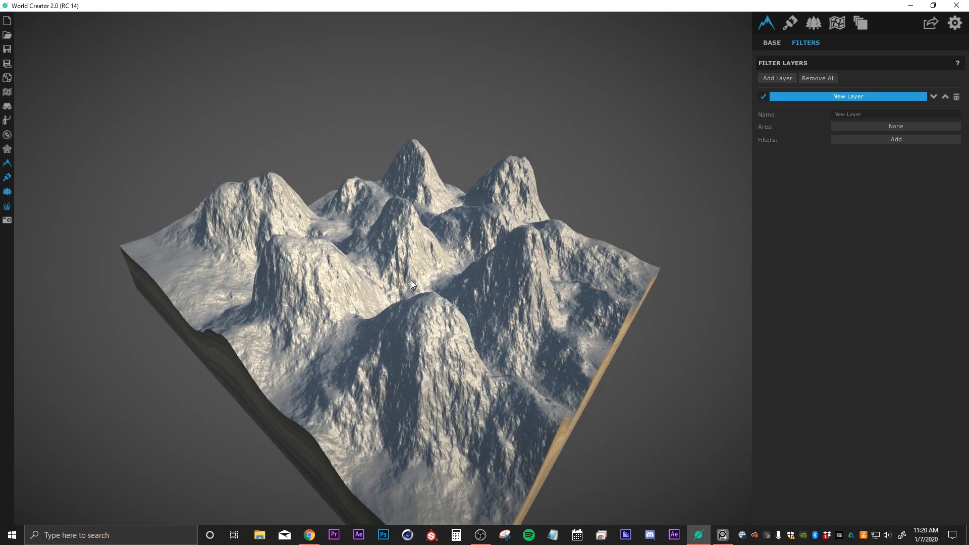
click(863, 139)
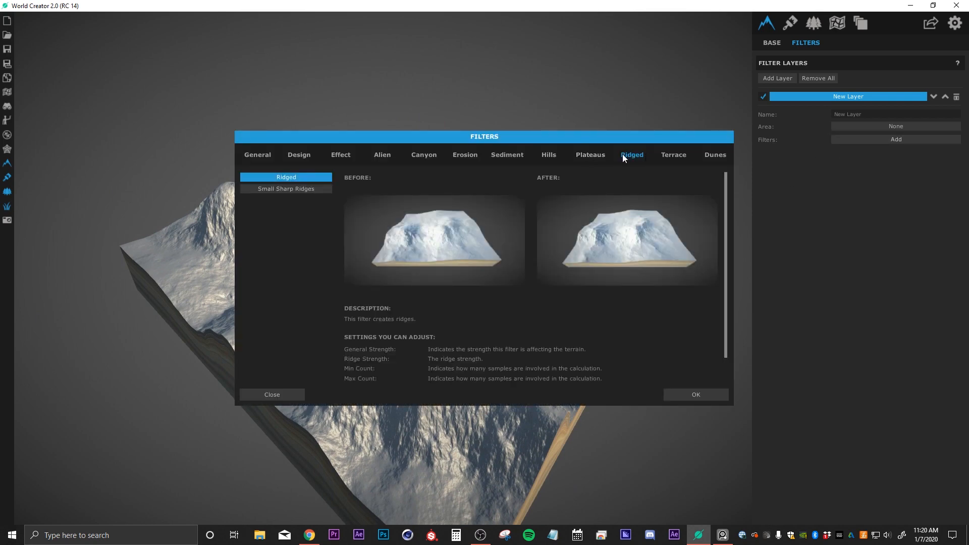
click(266, 189)
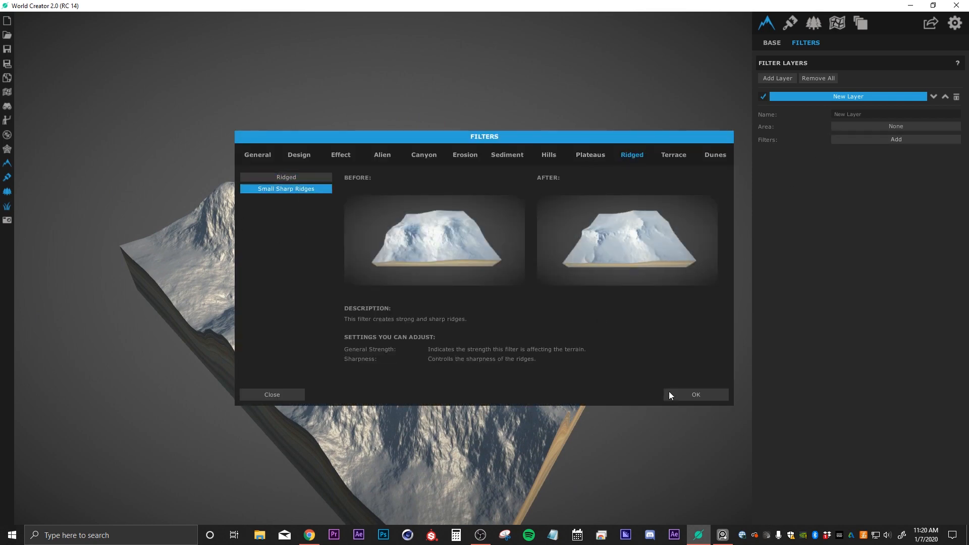
click(690, 399)
- Switch the Small Sharp Ridges filter off and on to compare its effect on the mountains
drag(376, 322, 505, 293)
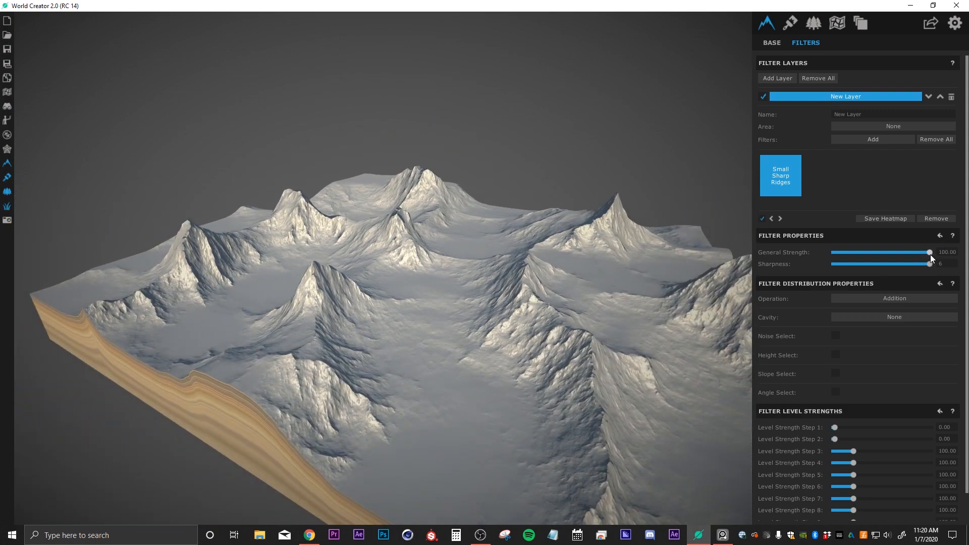
mouse_move(928, 252)
mouse_down()
mouse_move(832, 247)
mouse_move(935, 252)
mouse_up()
click(763, 219)
click(763, 219)
click(763, 218)
click(762, 218)
drag(371, 273, 380, 296)
- Add the Wind filter from the Erosion category to the filter layer
click(861, 141)
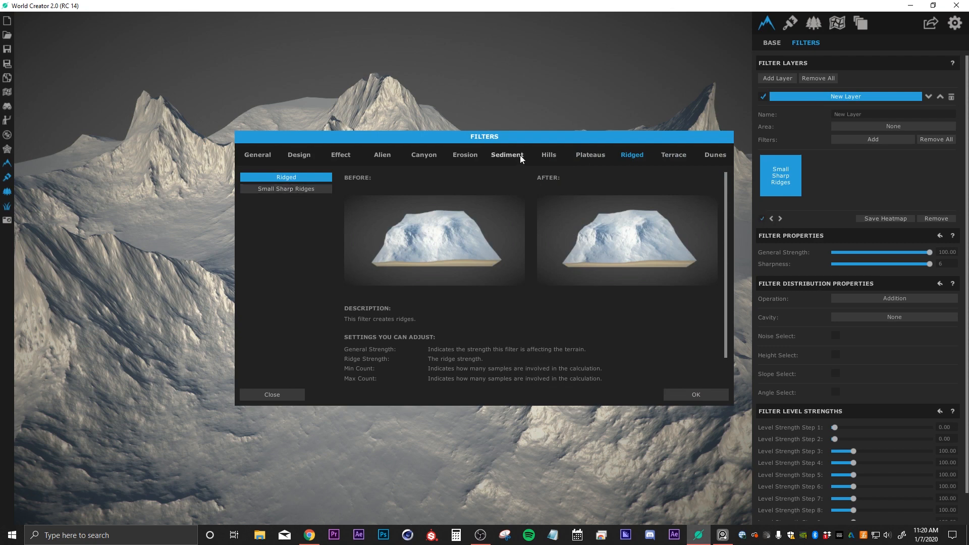
click(465, 154)
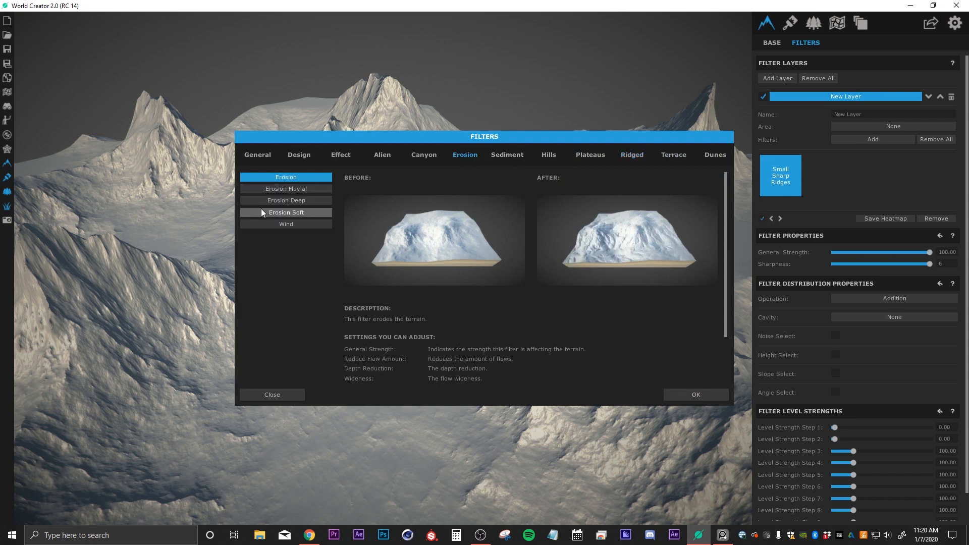
click(286, 225)
click(701, 393)
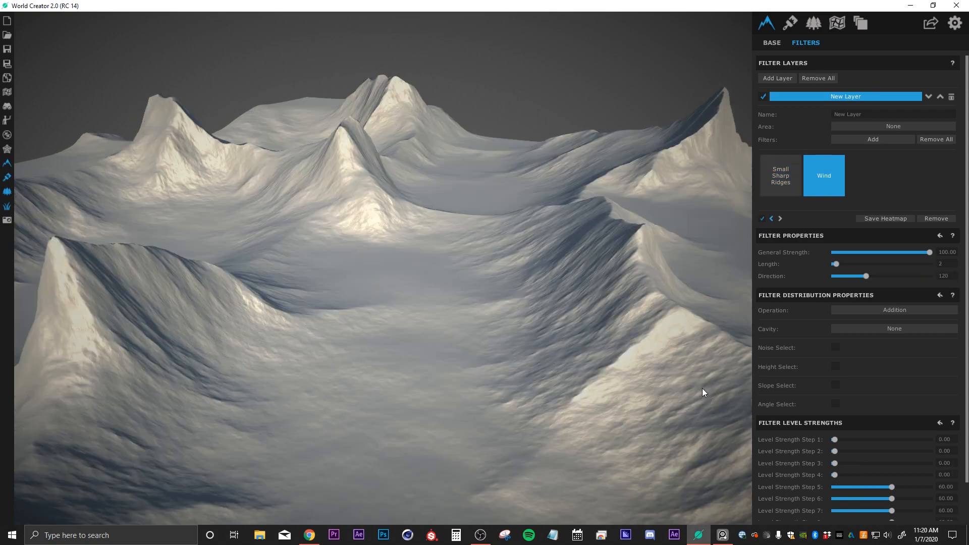
- Set the Wind filter's cavity to Concave
mouse_move(340, 261)
mouse_down()
mouse_move(340, 275)
mouse_move(268, 267)
mouse_move(525, 280)
mouse_move(532, 324)
mouse_move(356, 277)
mouse_move(353, 268)
mouse_up()
scroll(381, 255, up, 3)
scroll(380, 253, up, 1)
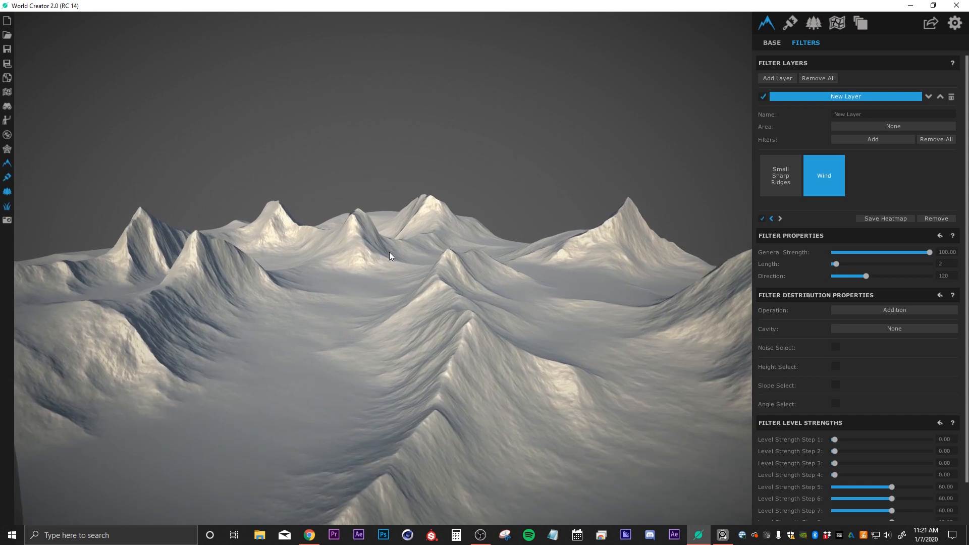
drag(346, 302, 351, 327)
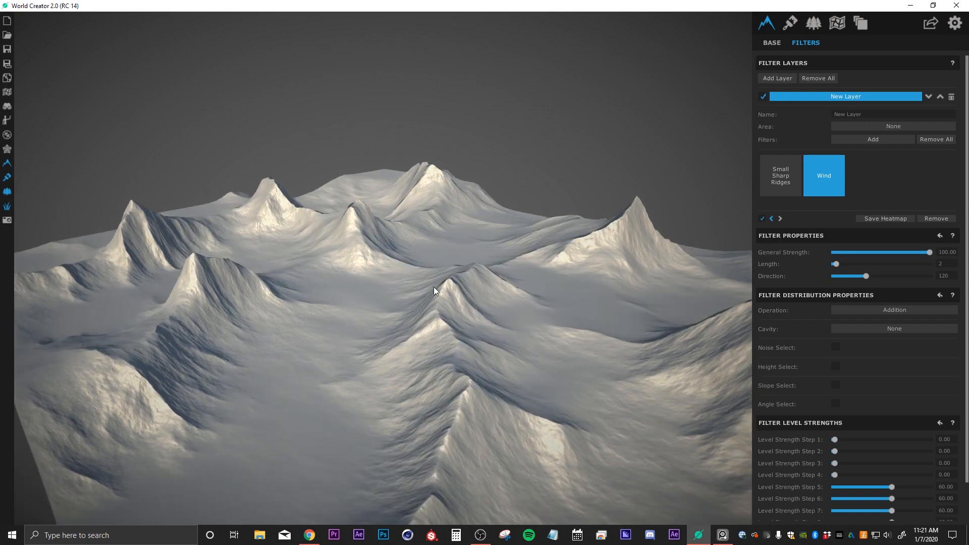
drag(320, 345, 320, 307)
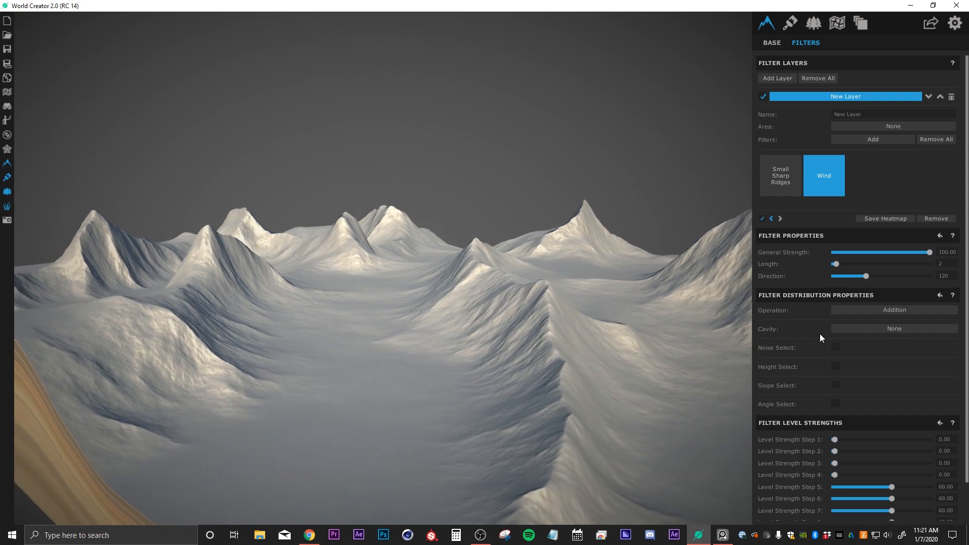
click(889, 329)
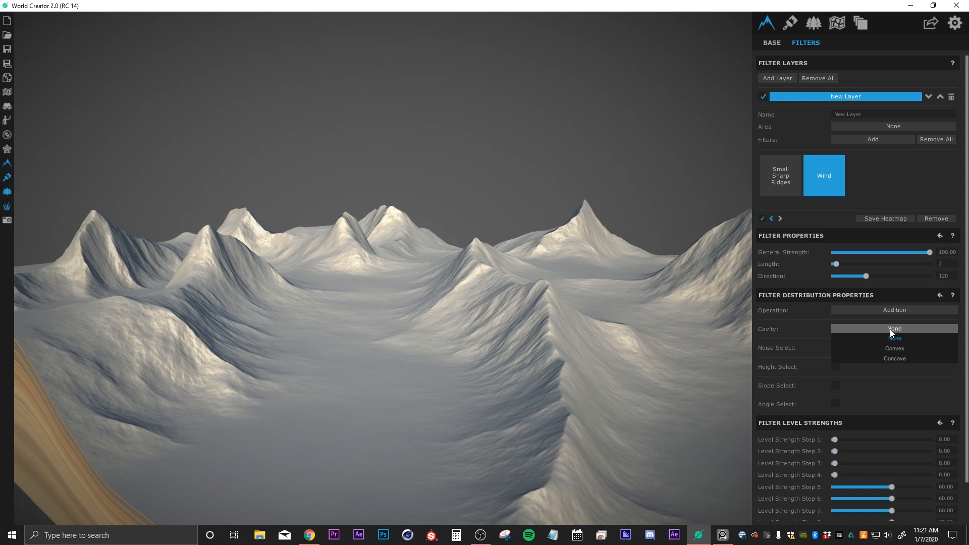
click(894, 358)
- Try a length of 54 on the Wind filter and examine the distorted slopes
drag(356, 292, 188, 253)
drag(216, 371, 470, 275)
drag(545, 344, 426, 311)
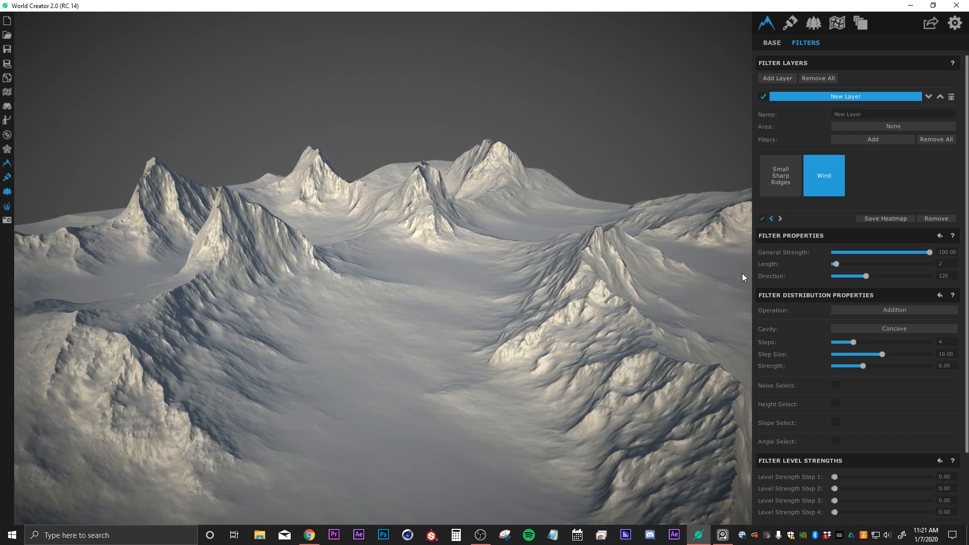
drag(837, 263, 889, 263)
scroll(484, 316, down, 5)
middle_drag(483, 347, 827, 362)
middle_drag(434, 359, 430, 301)
scroll(429, 301, up, 3)
middle_drag(432, 361, 880, 293)
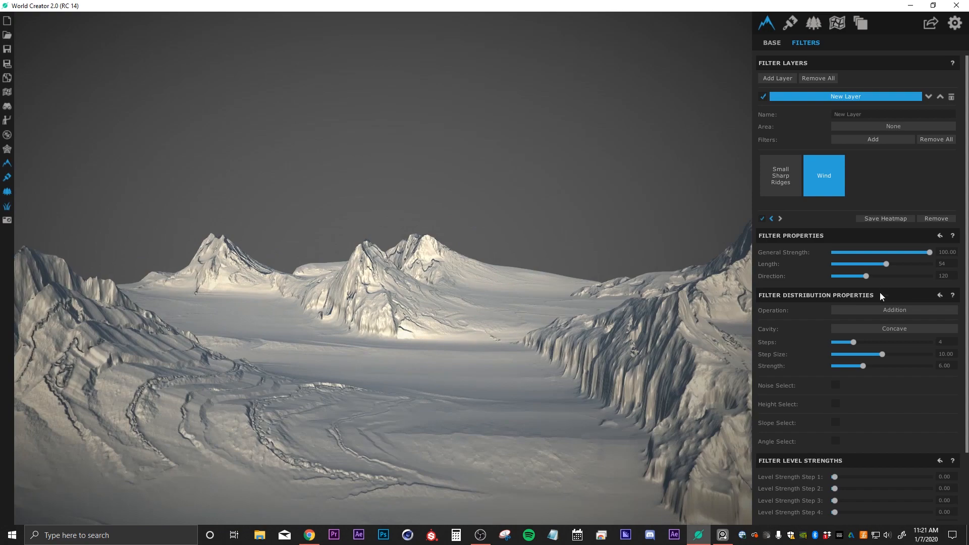
- Set the Wind filter's length to 11
drag(883, 265, 846, 262)
middle_drag(390, 393, 354, 314)
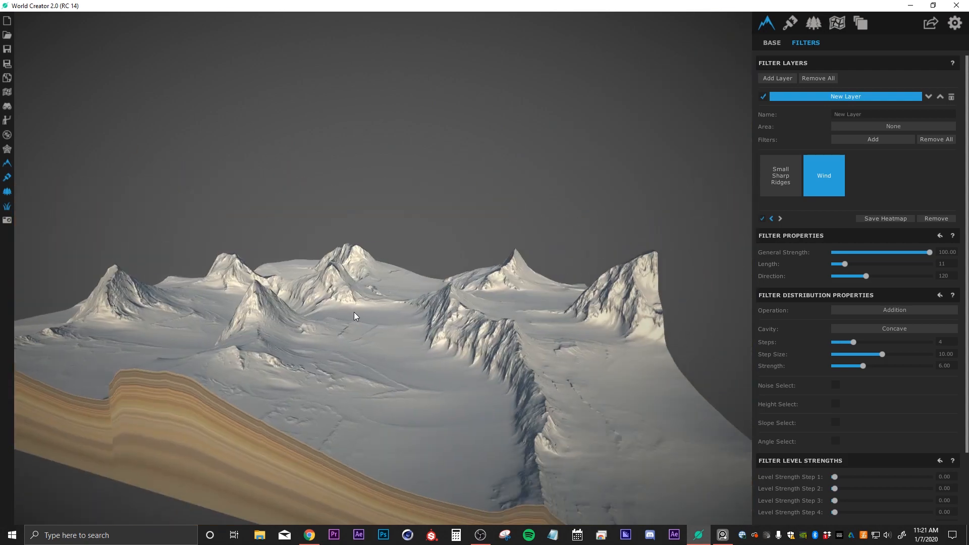
scroll(363, 310, up, 8)
middle_drag(450, 356, 467, 284)
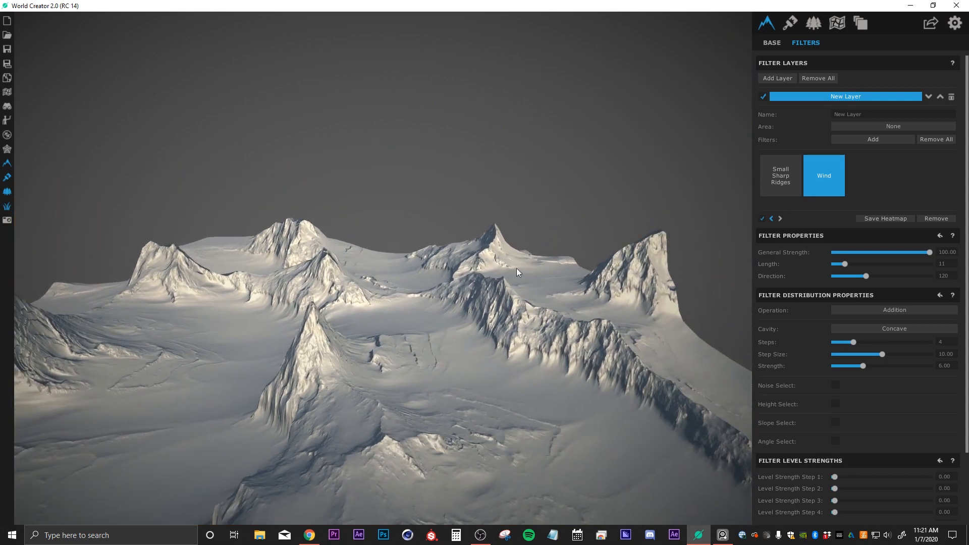
- Add a second Wind filter to the layer and set its direction to 292
click(853, 140)
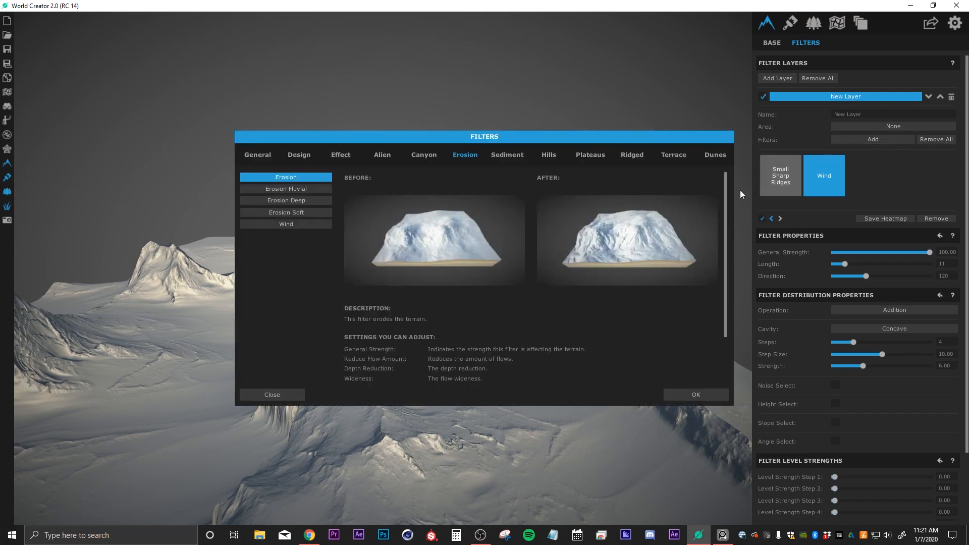
click(295, 224)
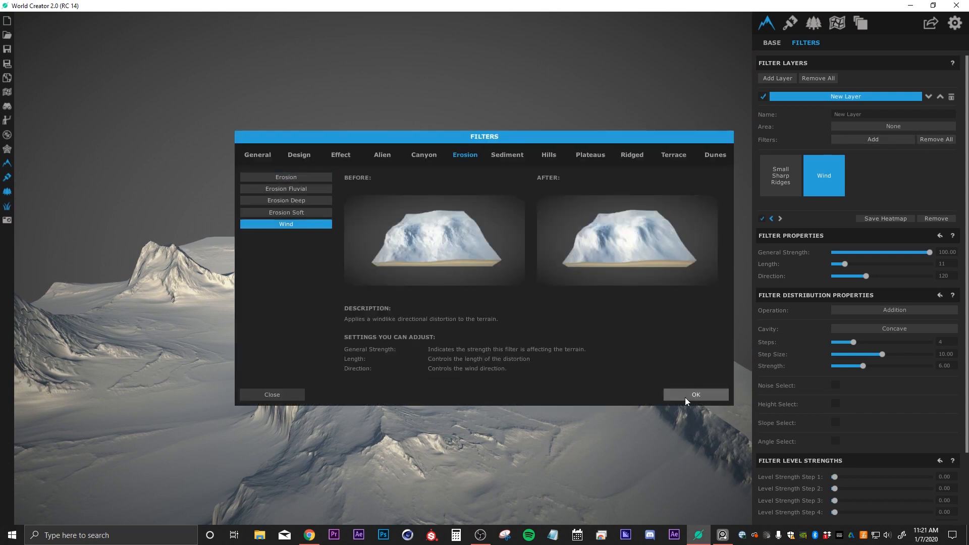
click(686, 395)
middle_drag(411, 345, 393, 323)
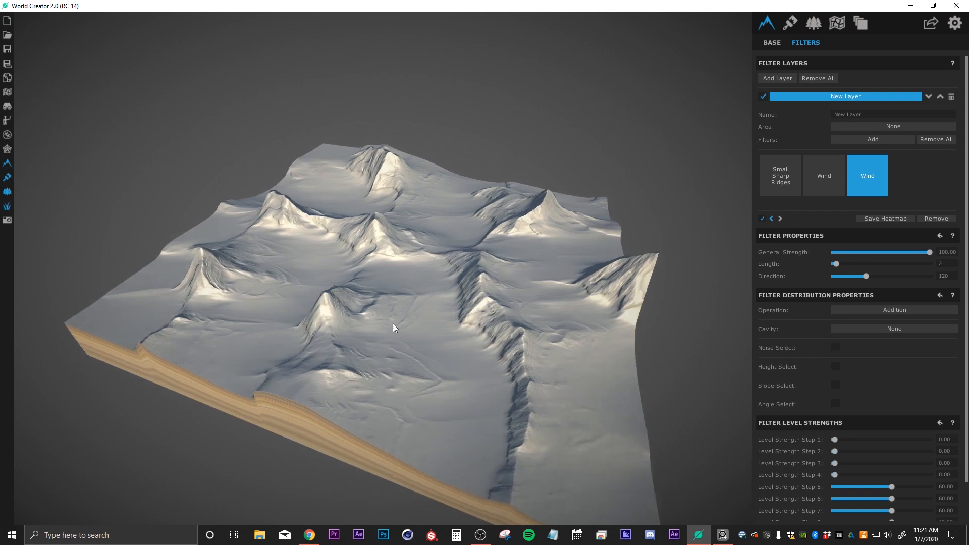
drag(867, 277, 909, 279)
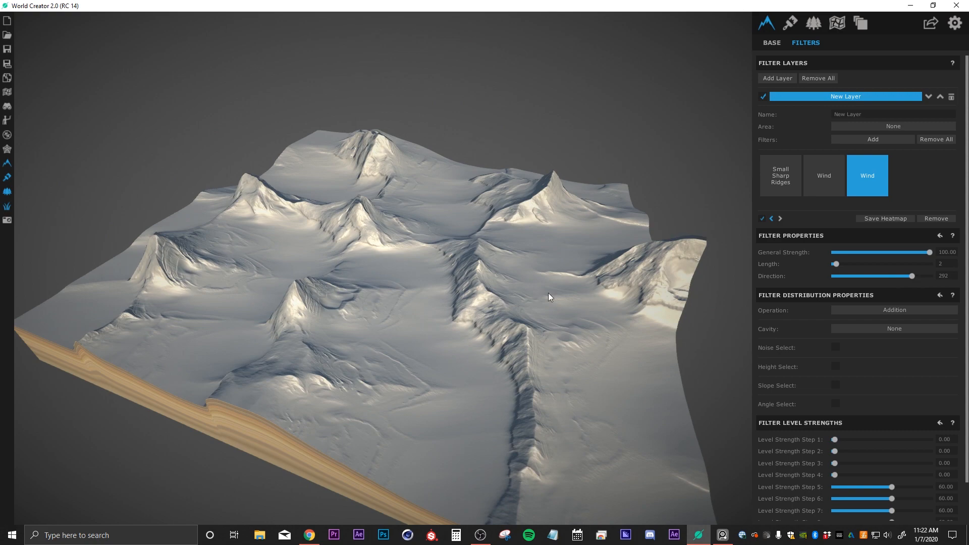
- Set the second Wind filter's cavity to Concave
middle_drag(441, 305, 360, 294)
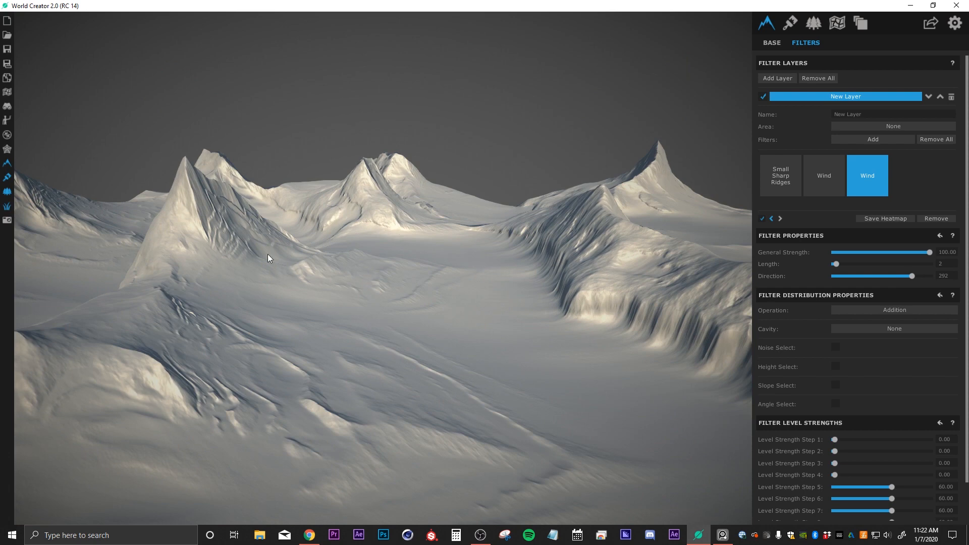
middle_drag(358, 302, 404, 348)
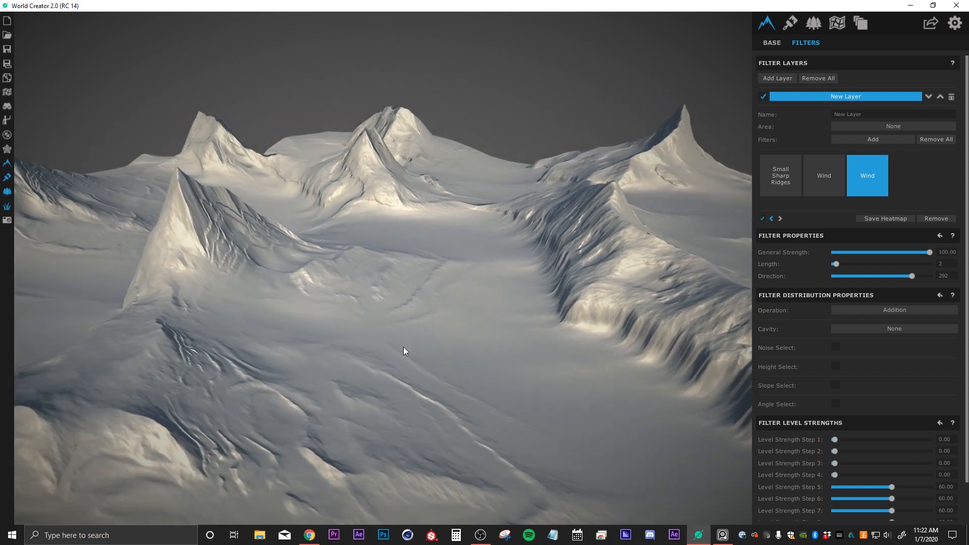
click(890, 334)
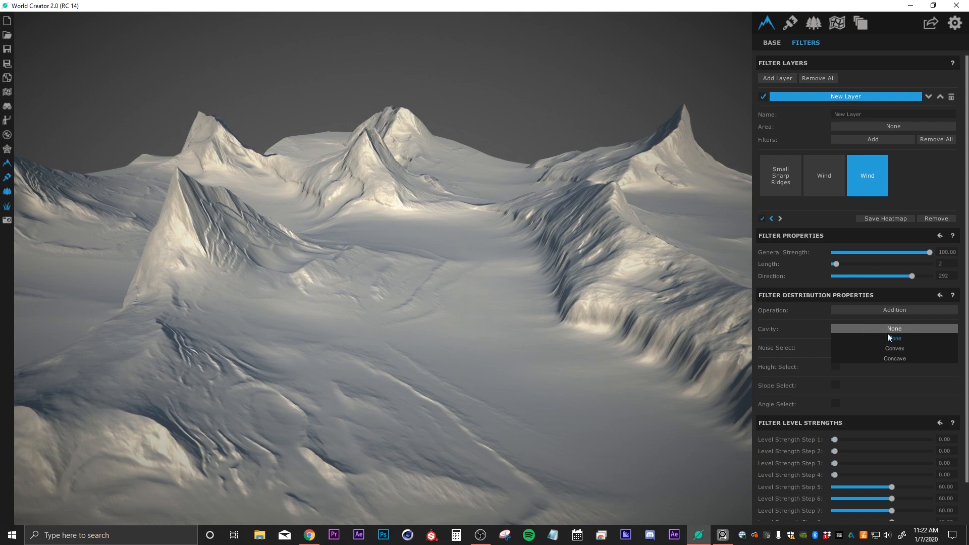
click(895, 360)
middle_drag(410, 359, 454, 318)
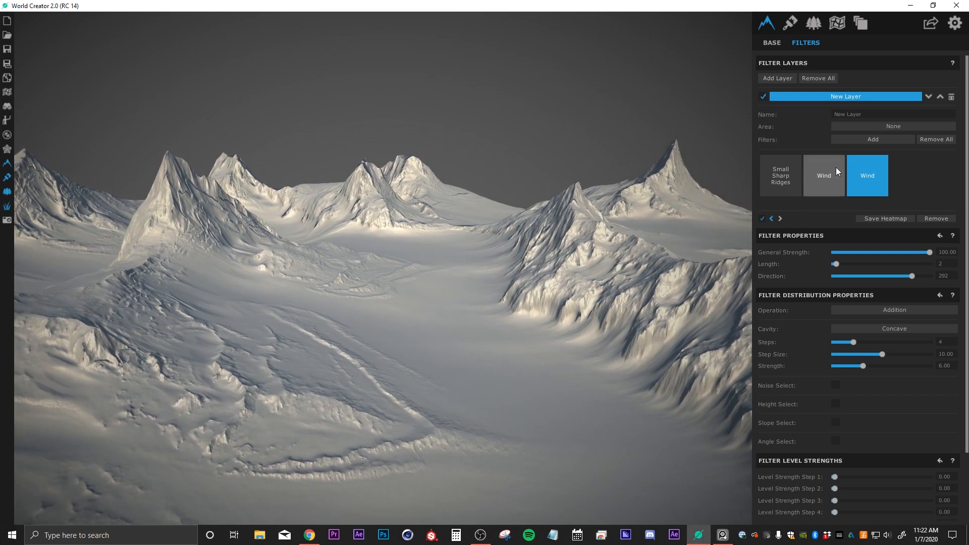
- Switch each of the two Wind filters off and on to compare their effect on the terrain
click(761, 219)
click(763, 218)
click(816, 189)
click(762, 218)
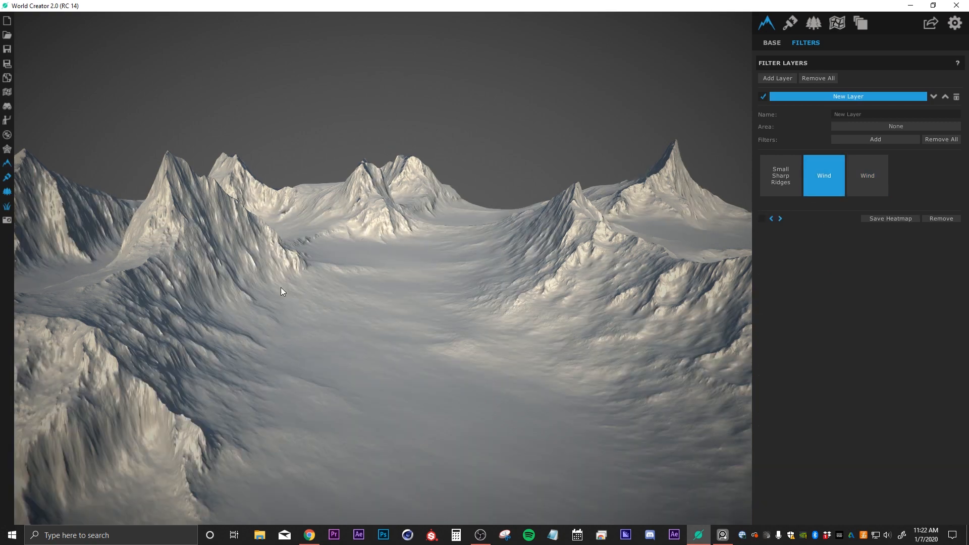
click(762, 218)
scroll(308, 317, down, 10)
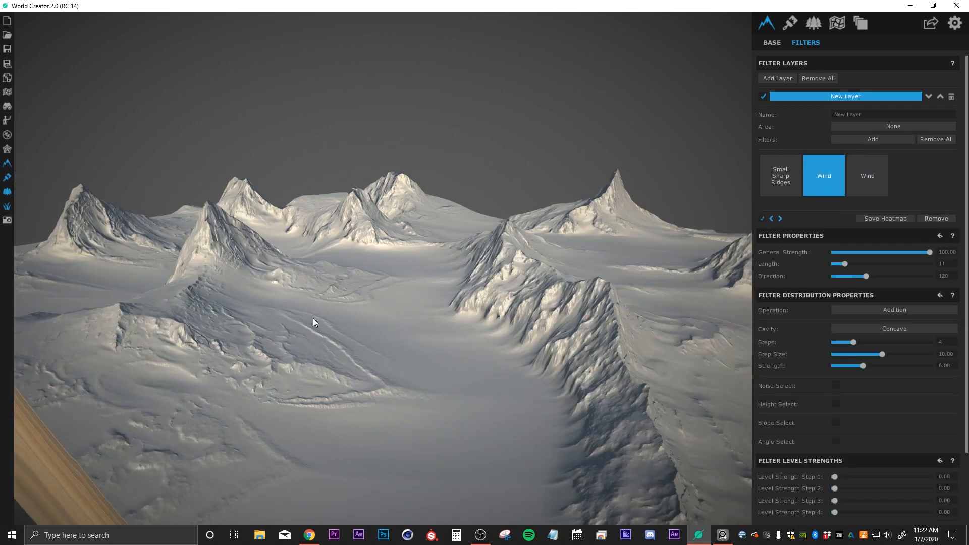
- Examine the wind-eroded terrain from low and elevated angles, both close up and from a distance
drag(315, 269, 332, 316)
scroll(331, 317, up, 8)
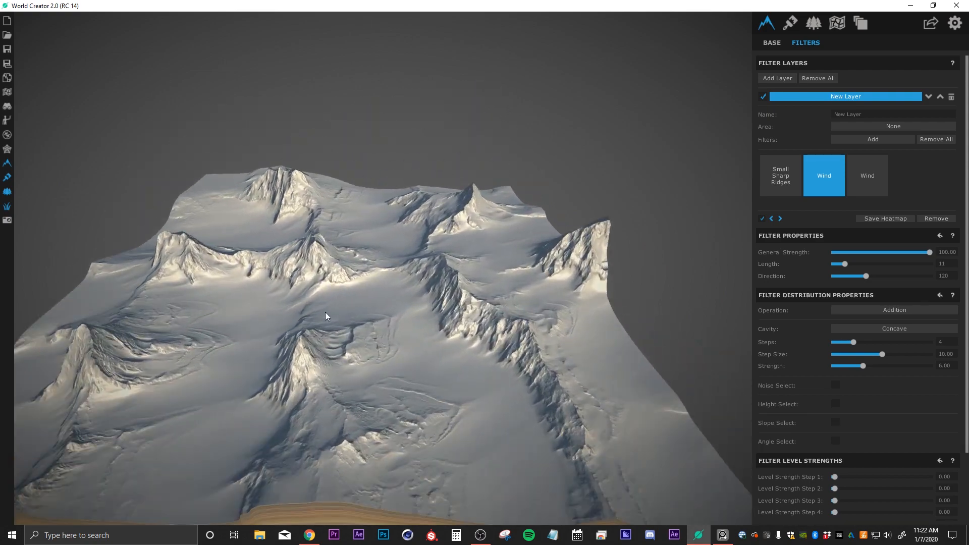
scroll(410, 345, down, 5)
scroll(411, 341, up, 5)
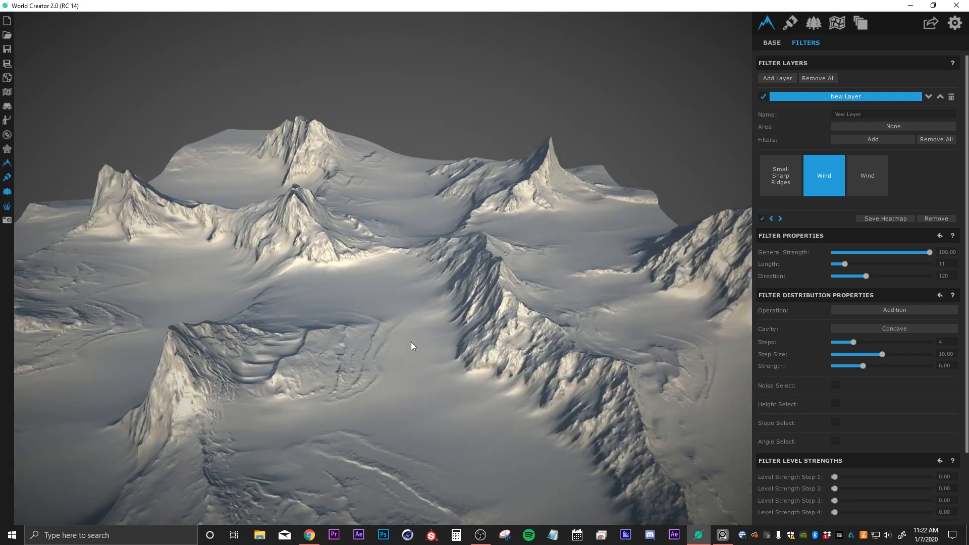
scroll(405, 334, down, 6)
drag(404, 334, 377, 311)
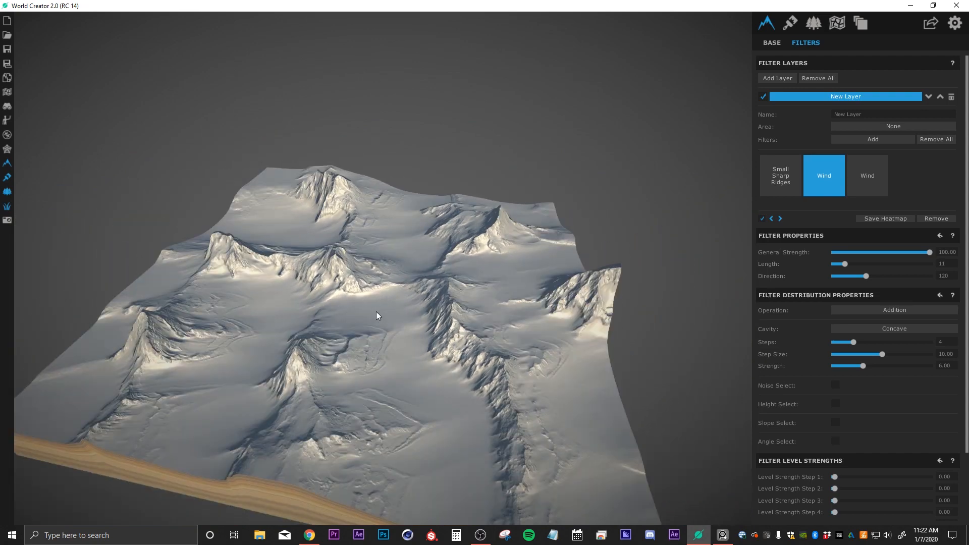
scroll(333, 317, up, 3)
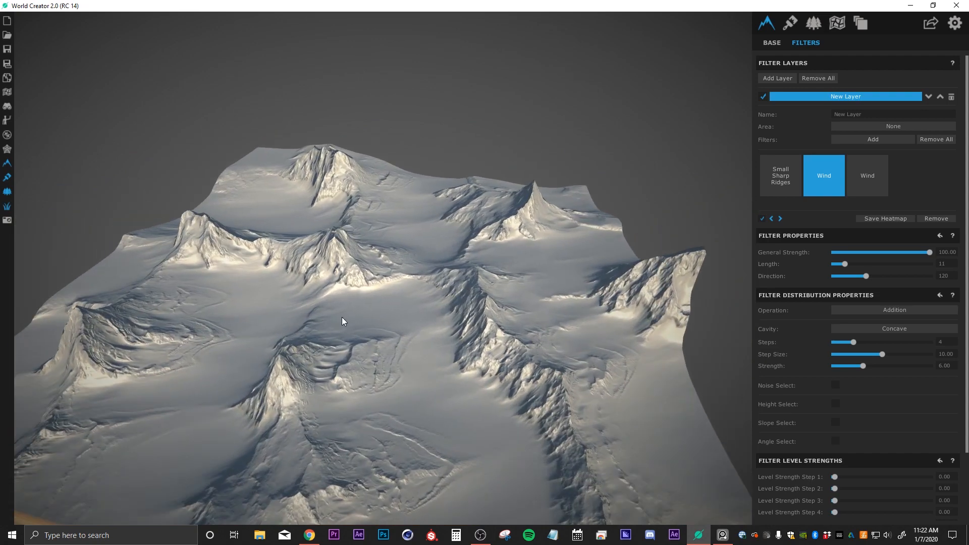
- Create a new texture layer and add the ground_wetbumpymud ground texture to it
click(791, 24)
drag(224, 375, 409, 313)
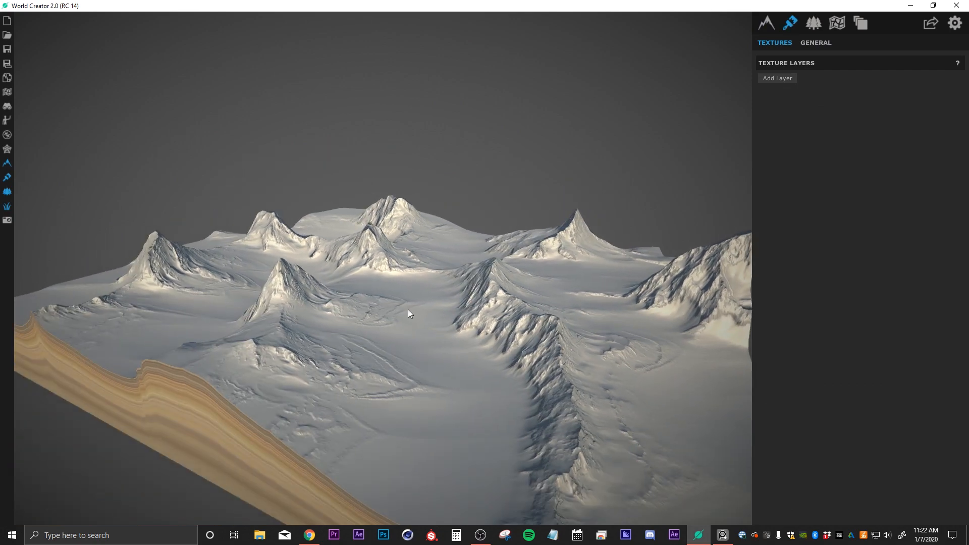
click(783, 78)
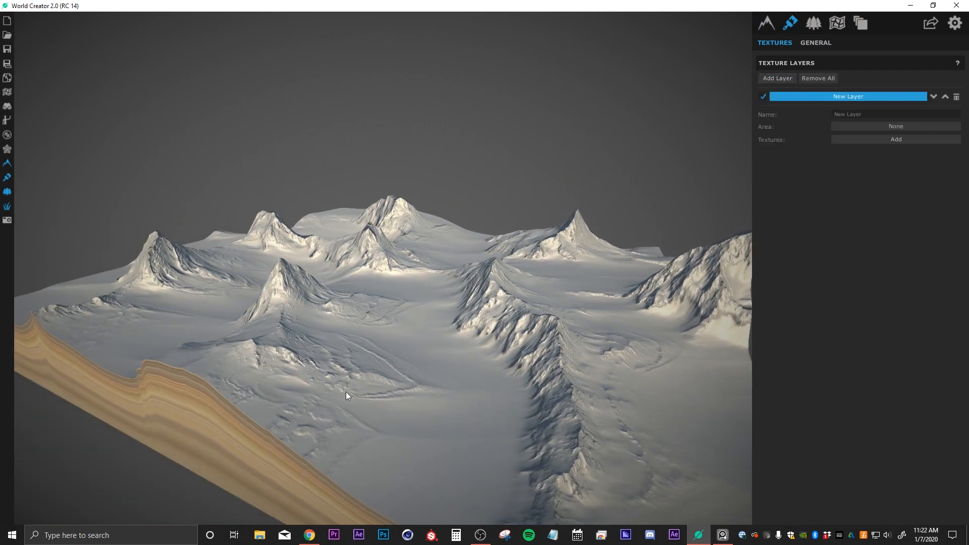
drag(368, 296, 394, 336)
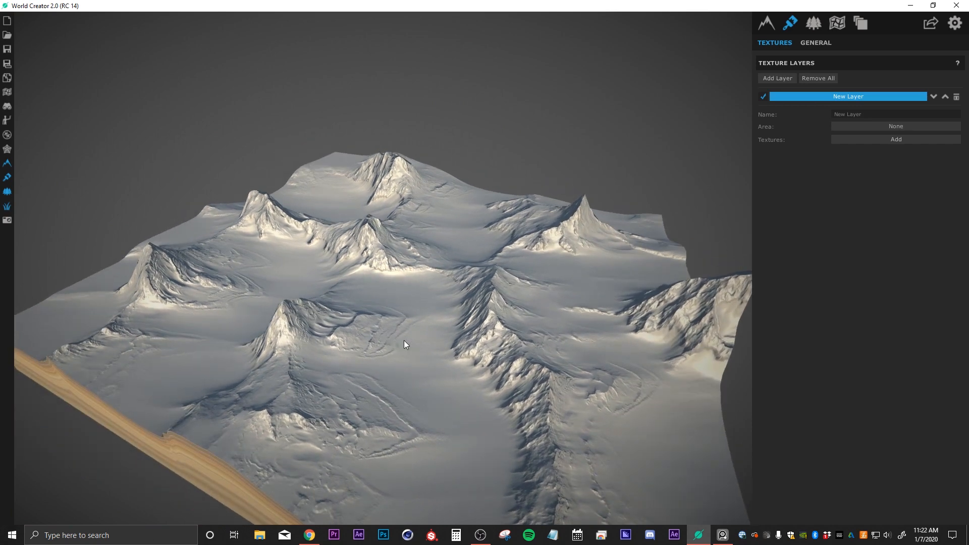
click(871, 139)
scroll(444, 282, down, 3)
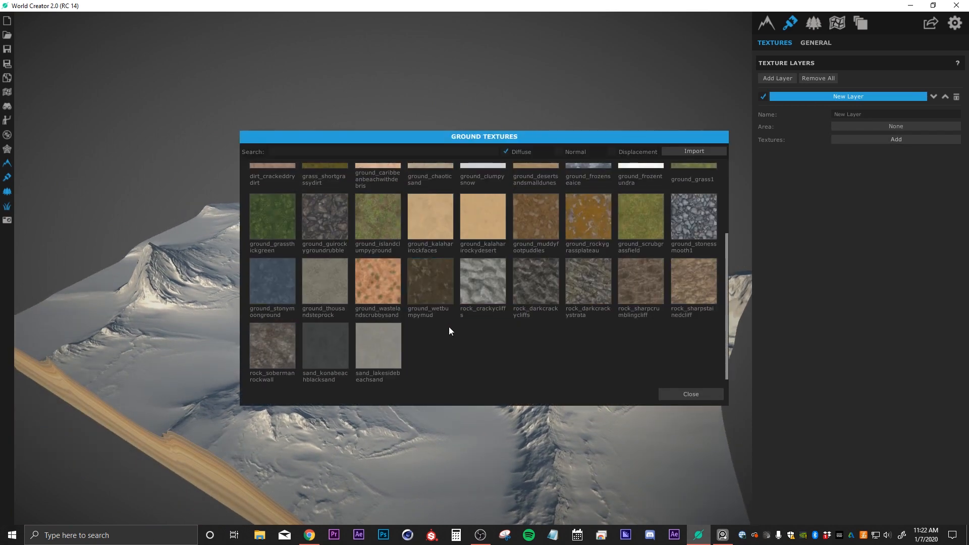
click(416, 276)
drag(320, 337, 337, 270)
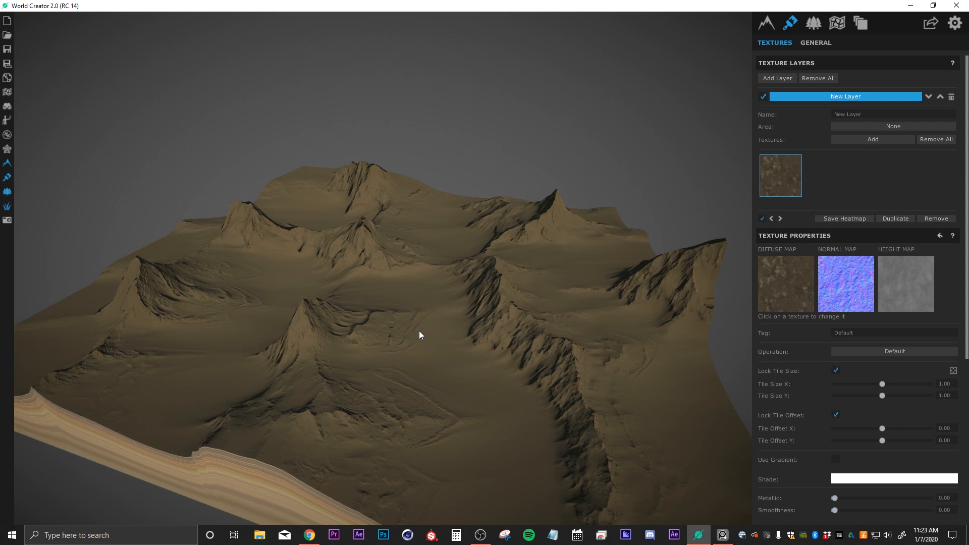
- Increase the mud texture's locked tile size to 15.91 in X and Y
mouse_move(885, 384)
mouse_down()
mouse_move(930, 383)
mouse_move(882, 399)
mouse_up()
scroll(408, 268, up, 5)
drag(408, 267, 420, 353)
scroll(371, 321, down, 3)
scroll(361, 319, down, 3)
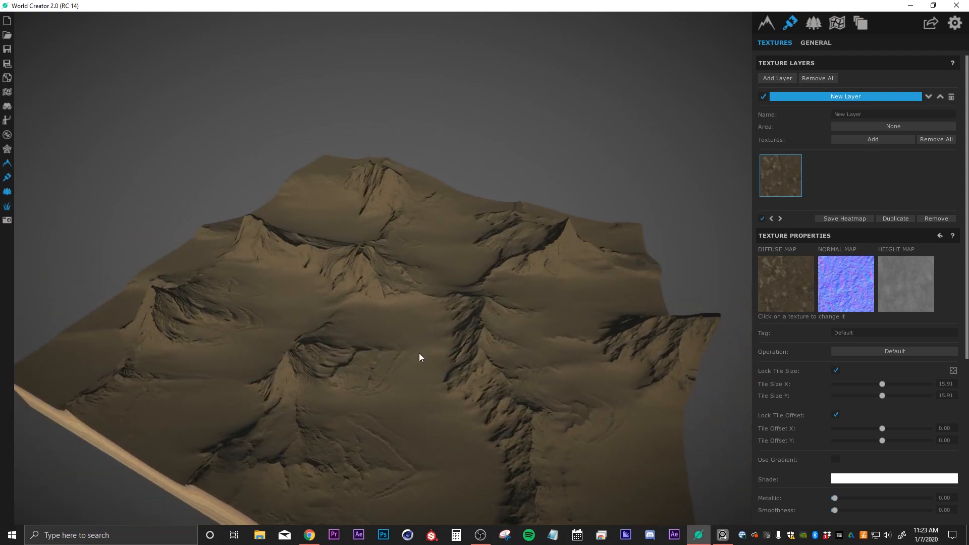
- Add the ground_chaoticsand ground texture to the texture layer as a second texture
click(874, 140)
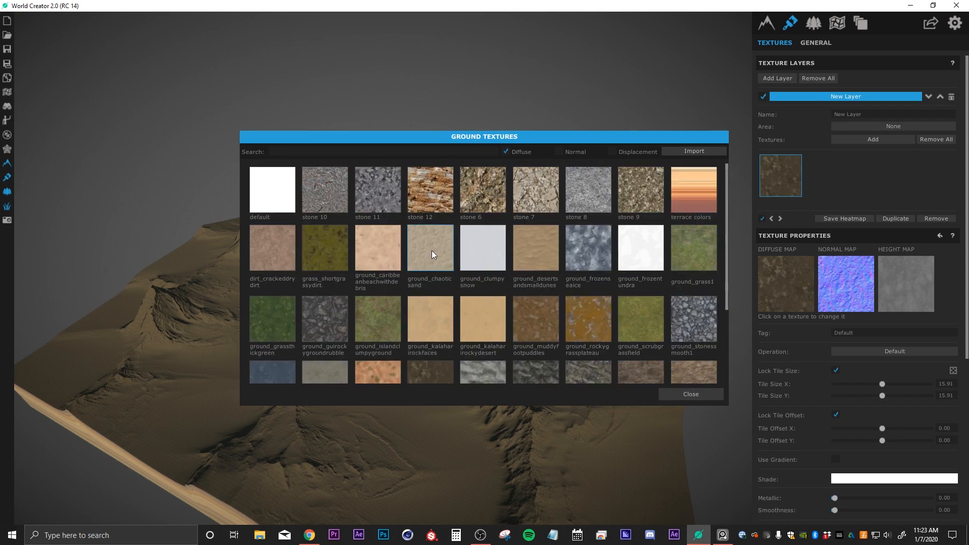
click(432, 253)
scroll(413, 350, up, 5)
drag(423, 393, 422, 344)
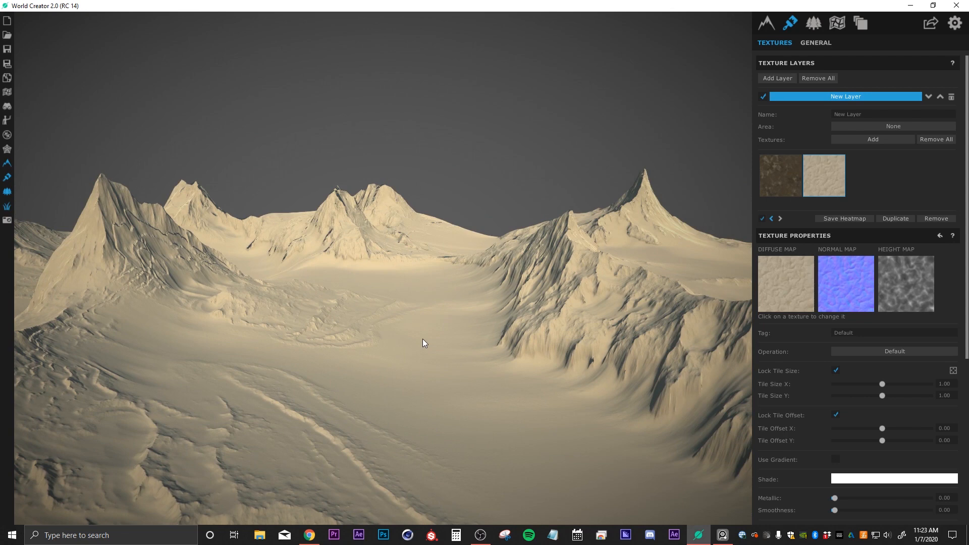
- Try a Concave cavity for the sand texture's distribution, inspect the terrain, and return the cavity to None
drag(966, 299, 965, 461)
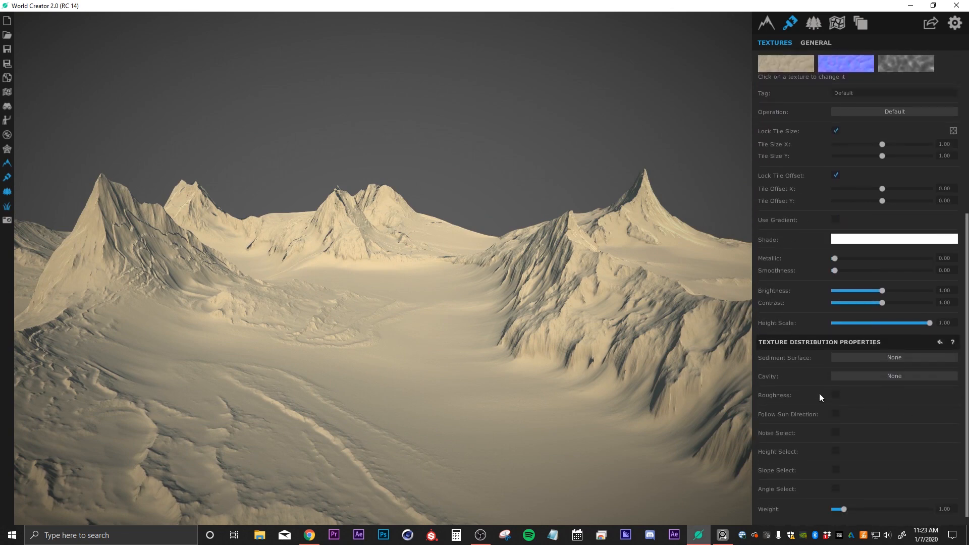
click(849, 379)
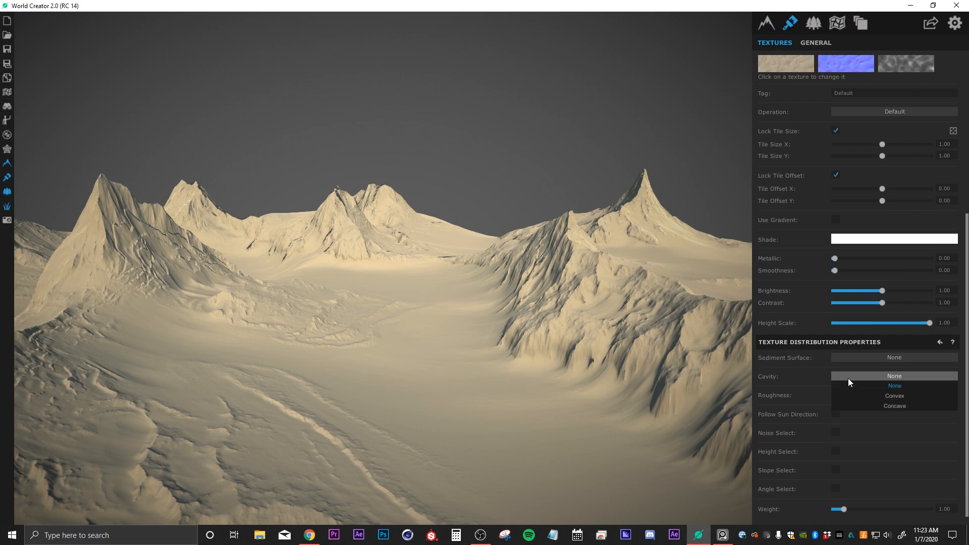
click(886, 406)
scroll(433, 376, down, 10)
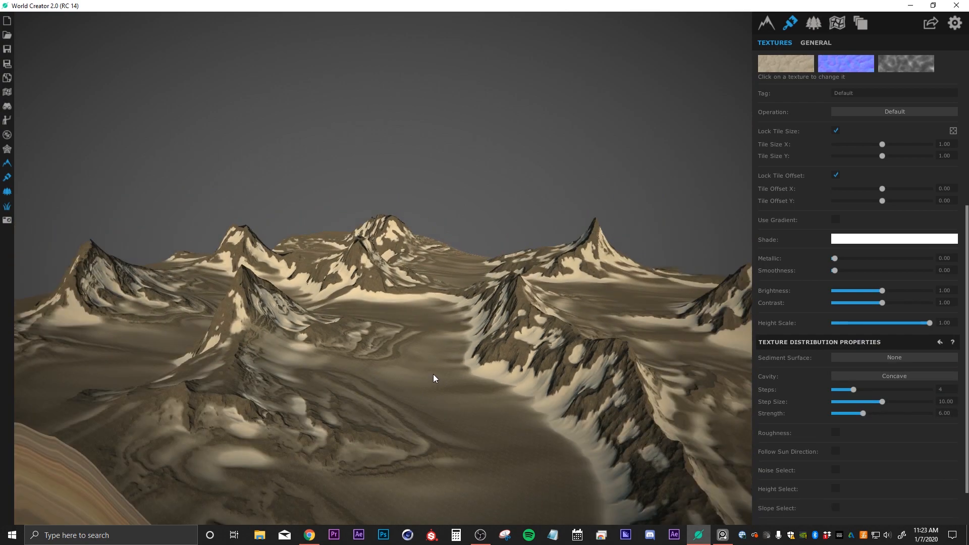
alt+drag(484, 371, 499, 386)
scroll(511, 382, up, 10)
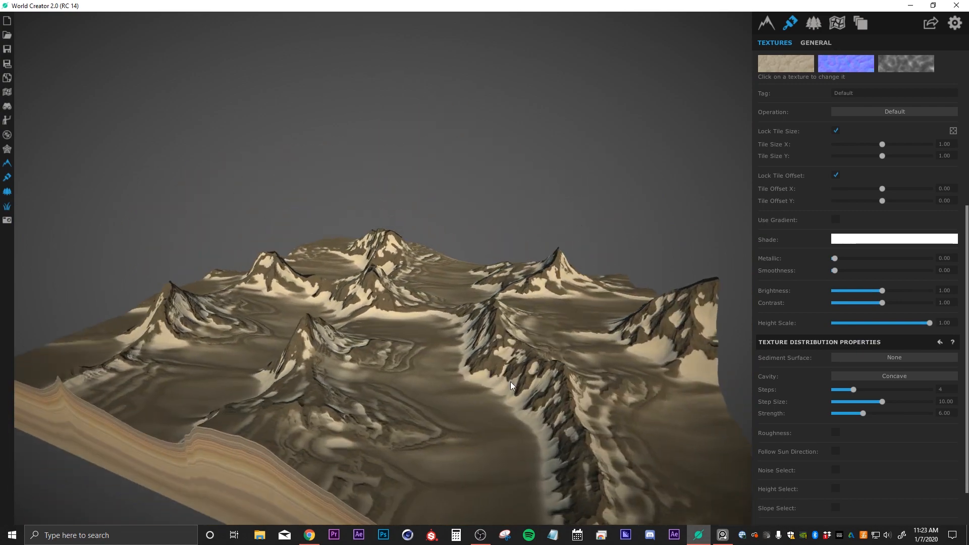
scroll(485, 388, down, 5)
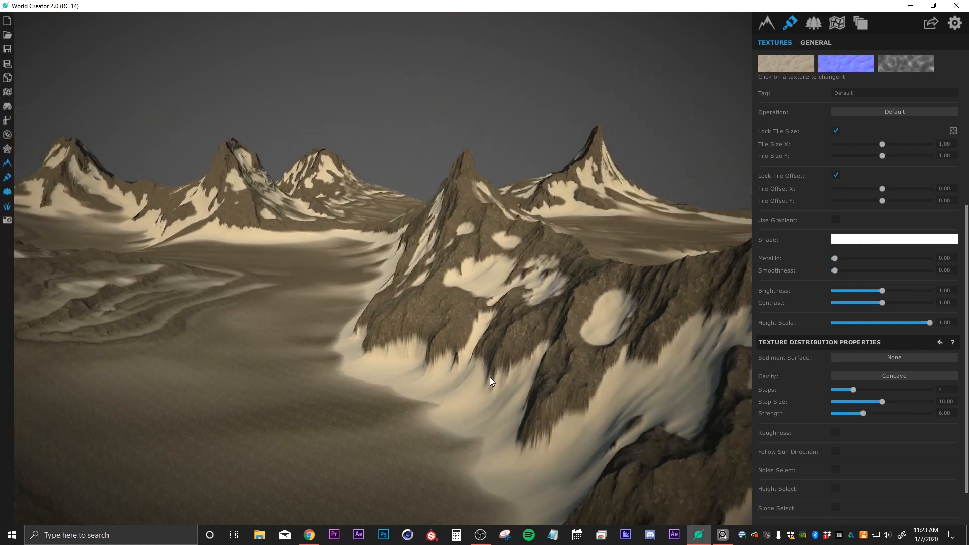
alt+right_drag(569, 384, 407, 371)
alt+drag(407, 371, 344, 321)
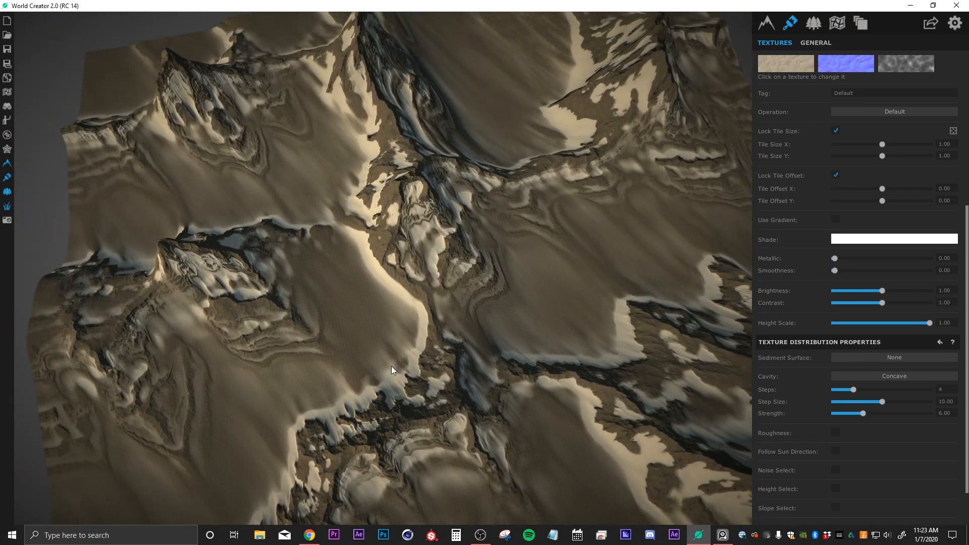
alt+drag(339, 383, 453, 300)
click(881, 378)
click(877, 382)
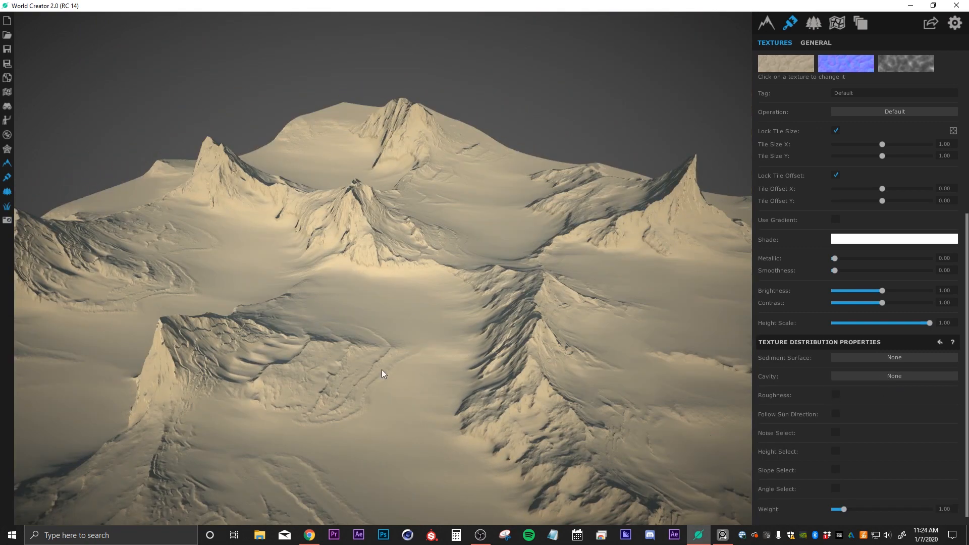
- Enable slope selection for the sand texture, limit its slope range to 0–34.66, and check the coverage
click(836, 470)
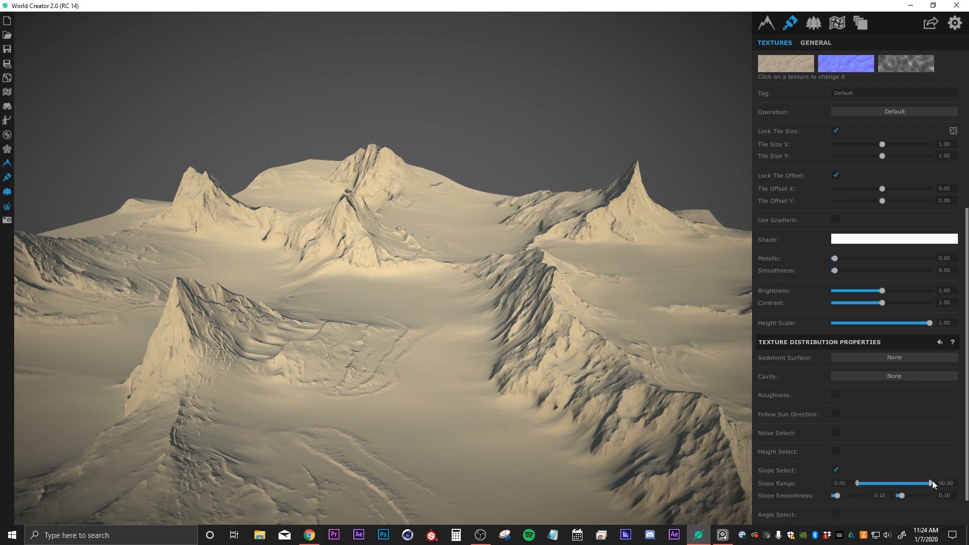
drag(931, 483, 887, 483)
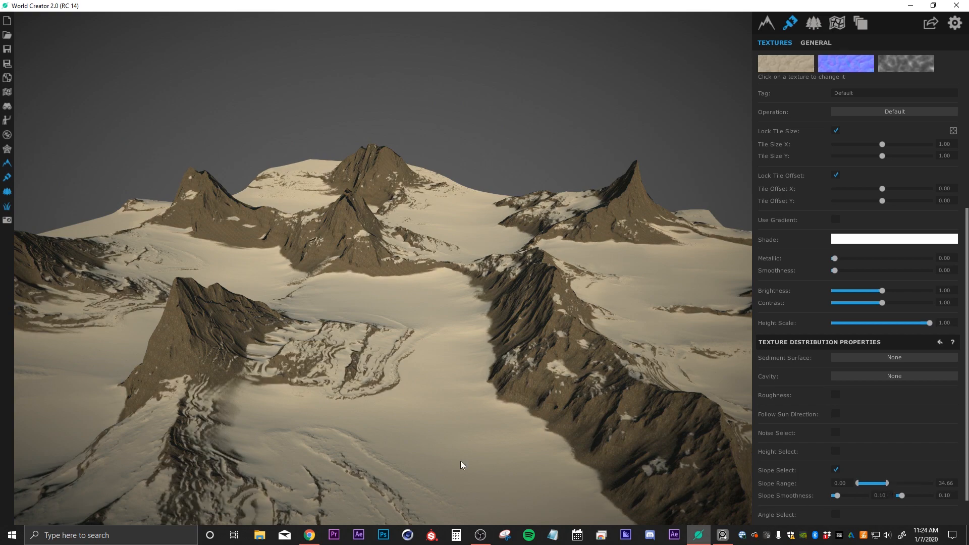
drag(323, 427, 285, 336)
drag(305, 397, 433, 412)
drag(384, 303, 537, 335)
drag(274, 298, 394, 324)
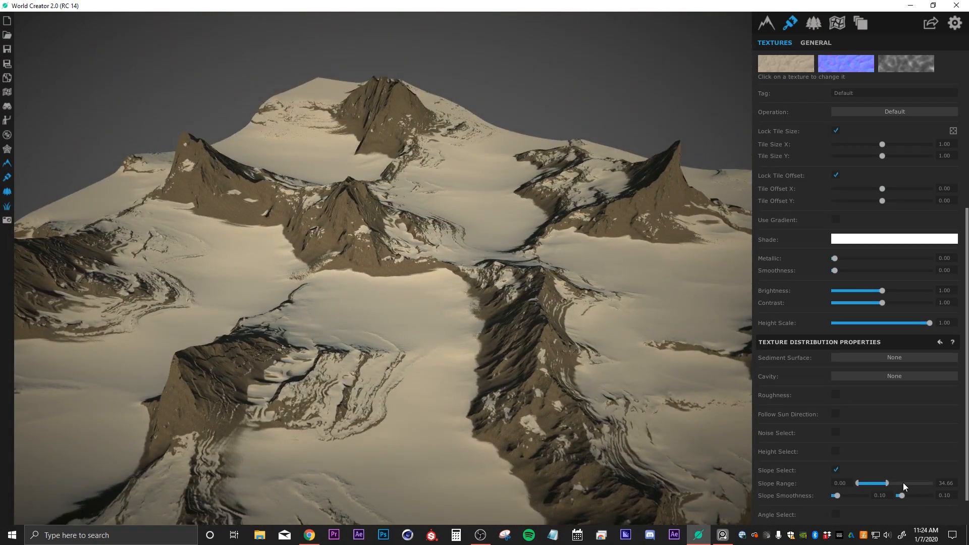
- Try an upper slope limit of 46.17 for the sand texture, then lower it to 32.73
drag(887, 483, 897, 483)
drag(339, 402, 341, 378)
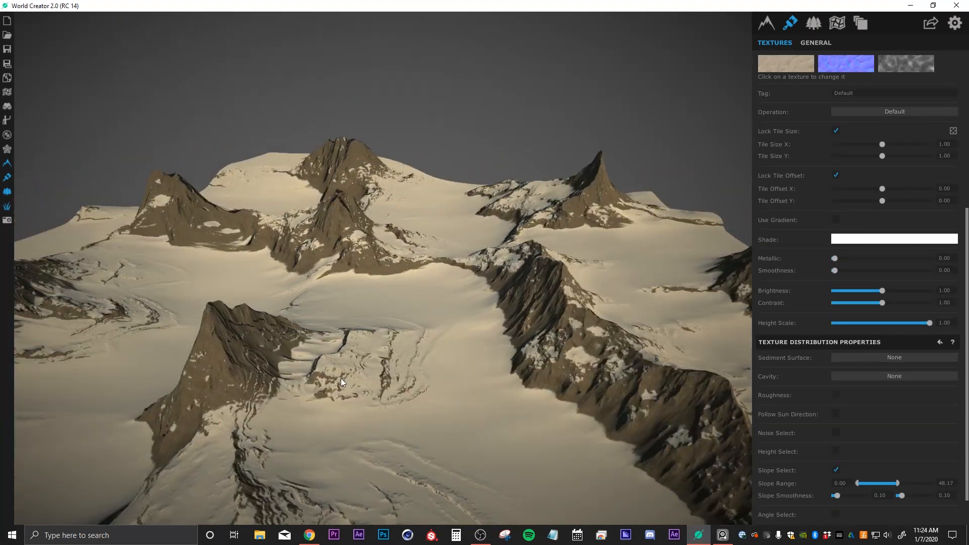
drag(897, 483, 886, 482)
- Examine how sand and mud are distributed on the slopes, up close and across the whole terrain
drag(368, 418, 207, 304)
drag(283, 307, 222, 256)
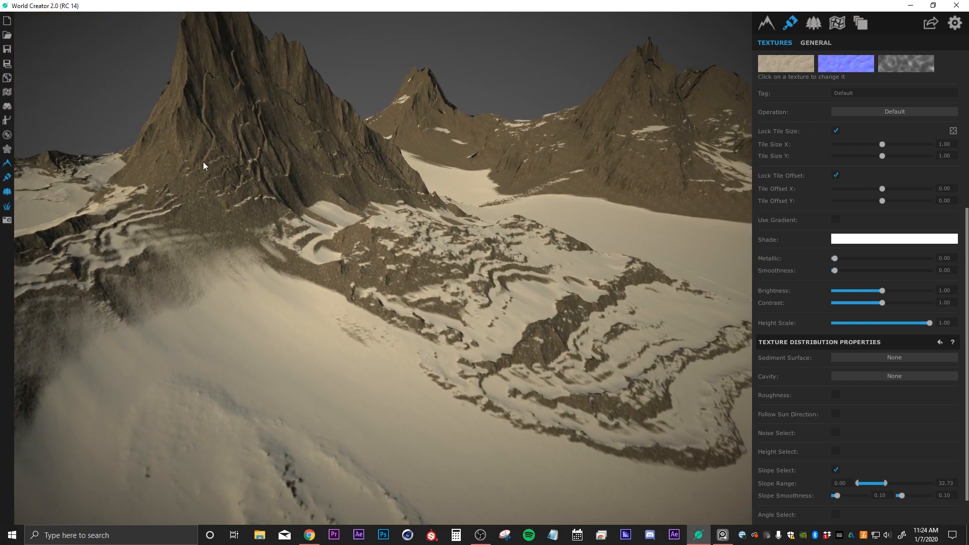
drag(203, 162, 295, 280)
scroll(356, 279, down, 5)
scroll(407, 301, up, 5)
drag(407, 302, 271, 201)
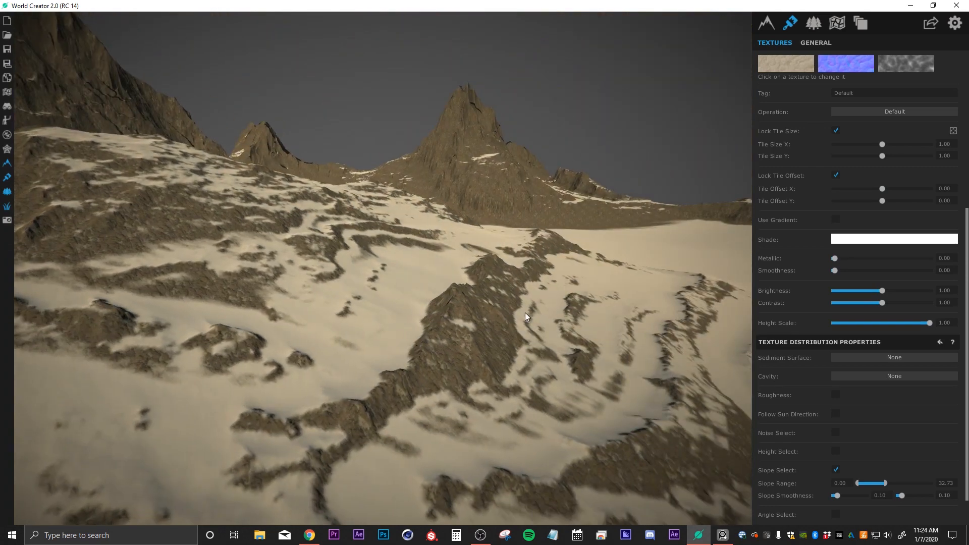
scroll(512, 350, down, 10)
drag(486, 362, 458, 314)
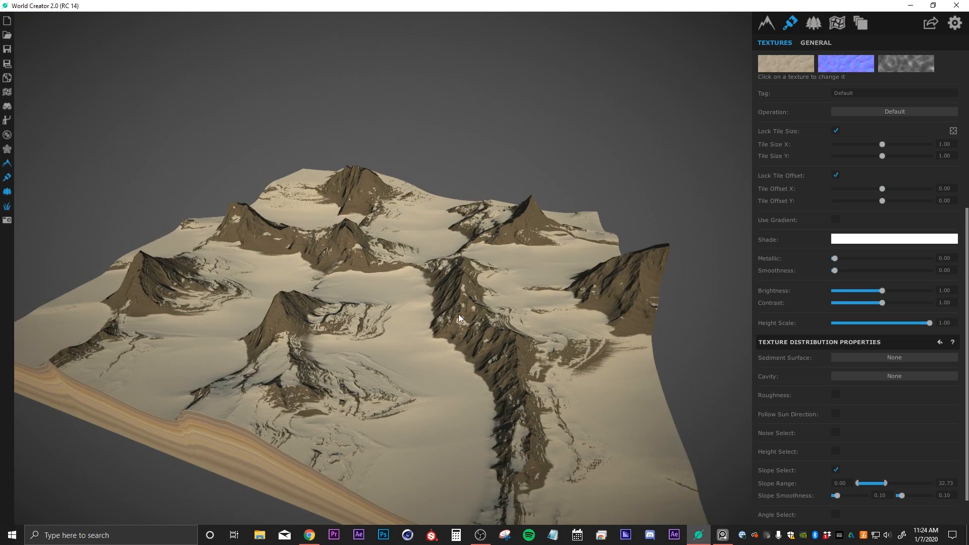
- Reopen the custom base shape for editing and raise several control points along the terrain's outer edges
click(766, 22)
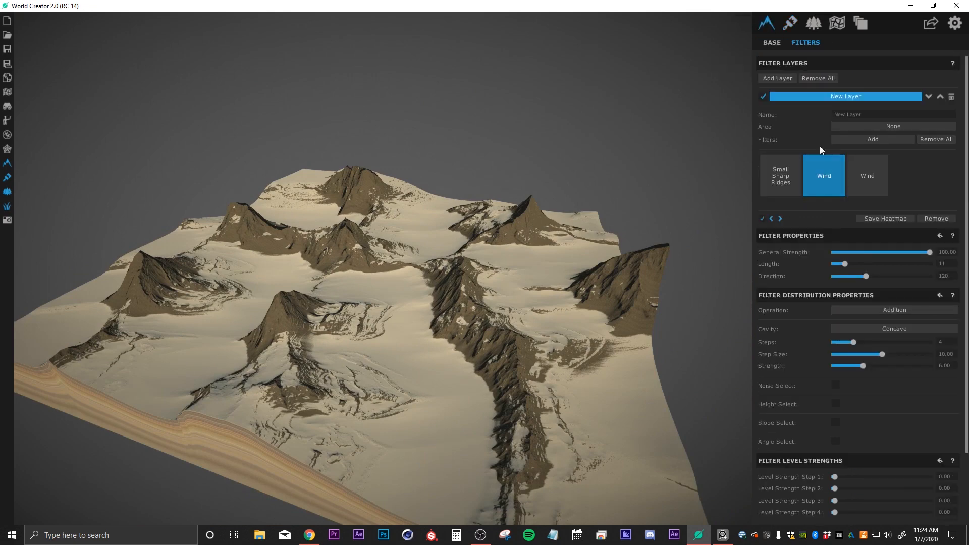
click(771, 43)
click(859, 290)
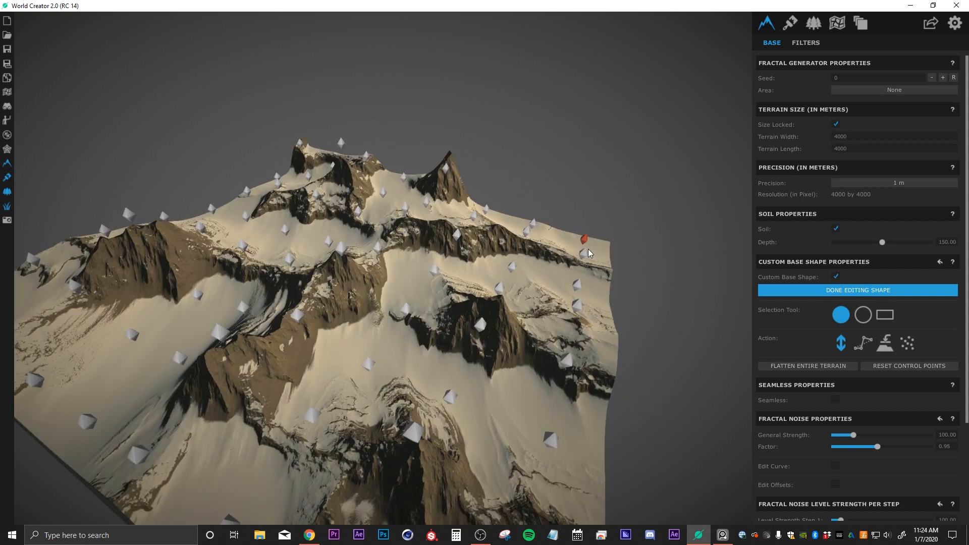
drag(589, 250, 602, 204)
drag(538, 223, 539, 188)
drag(488, 210, 490, 185)
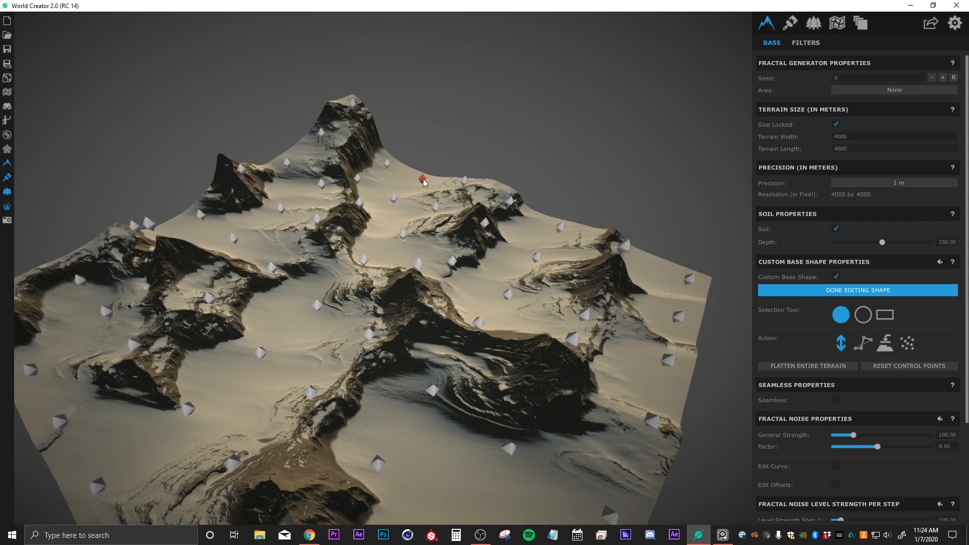
drag(427, 183, 430, 151)
drag(559, 227, 566, 202)
drag(689, 279, 697, 250)
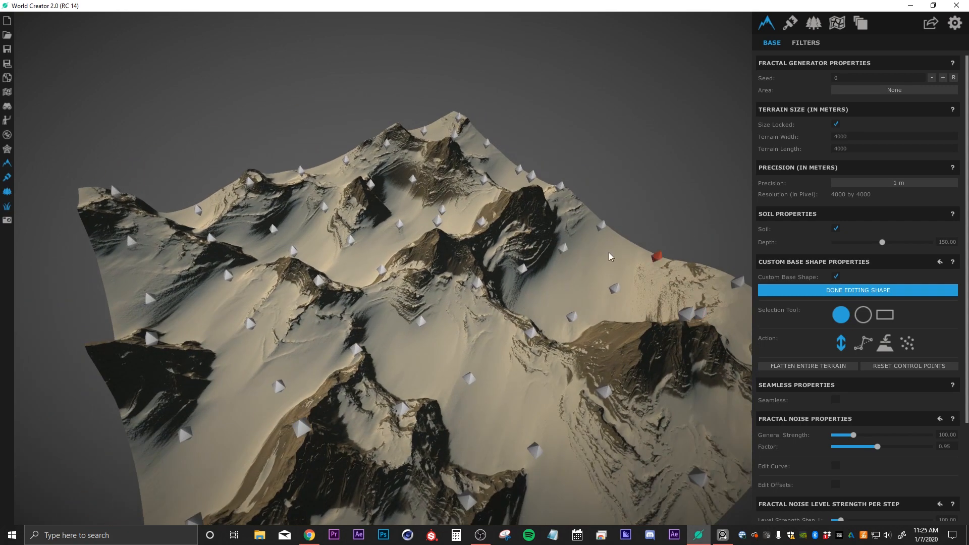
- Inspect the terrain from ground level in the valley to check how the raised edges shape the horizon
scroll(438, 347, up, 10)
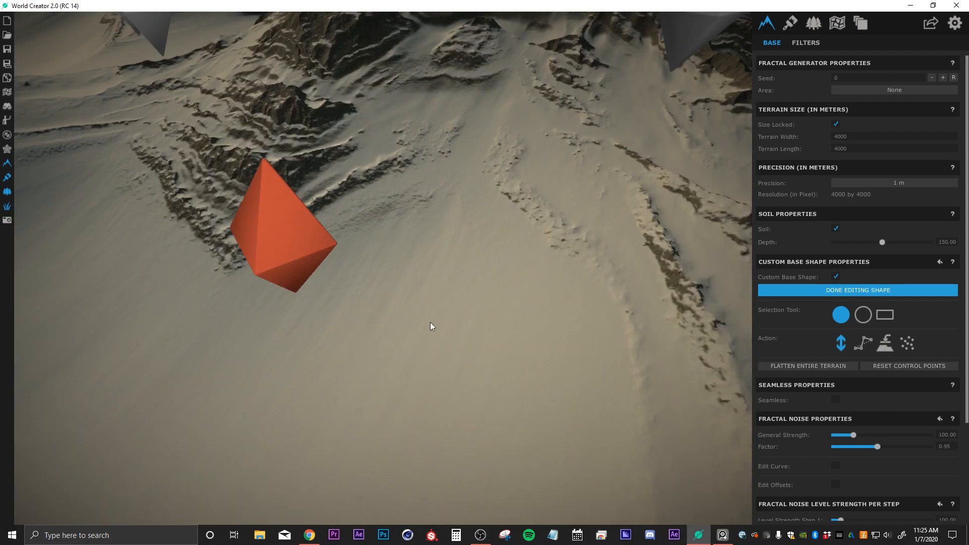
alt+drag(430, 322, 497, 274)
click(434, 253)
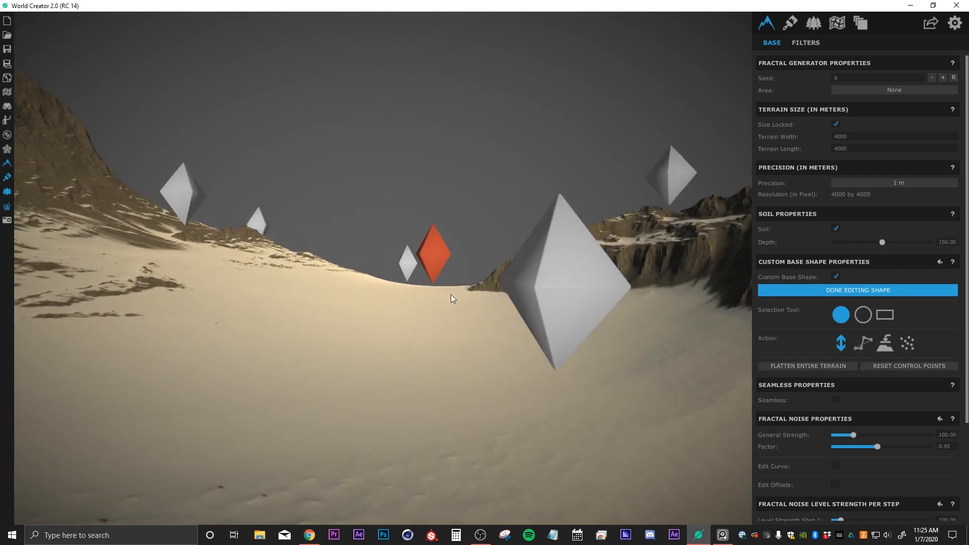
alt+drag(422, 313, 360, 287)
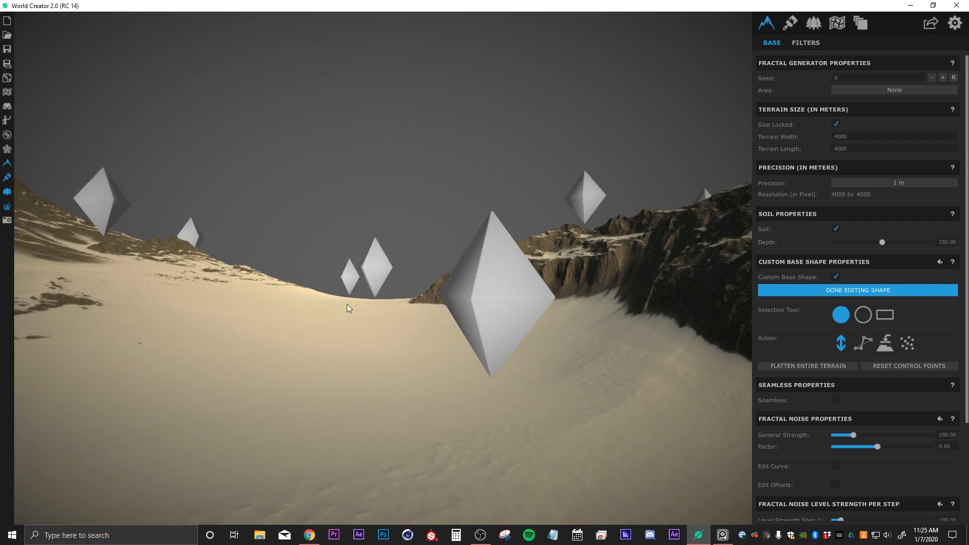
alt+drag(390, 387, 338, 217)
key(w)
right_drag(326, 376, 1, 332)
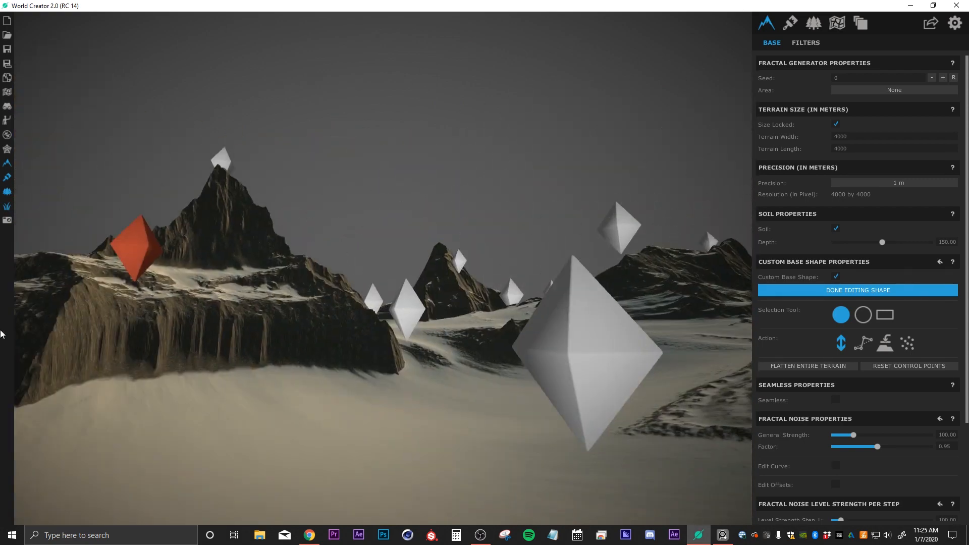
right_drag(209, 385, 447, 406)
scroll(407, 365, down, 10)
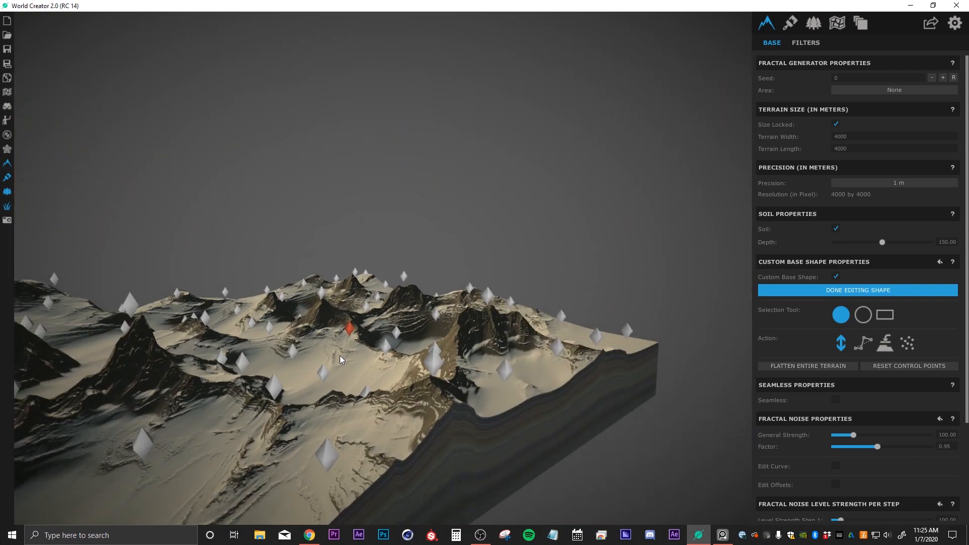
- Check the reshaped terrain from low and high viewpoints, and finish editing the custom base shape
scroll(340, 353, down, 5)
right_drag(341, 349, 318, 319)
scroll(372, 265, up, 10)
right_drag(550, 407, 562, 407)
right_drag(304, 264, 485, 296)
scroll(276, 323, down, 5)
right_drag(269, 301, 345, 293)
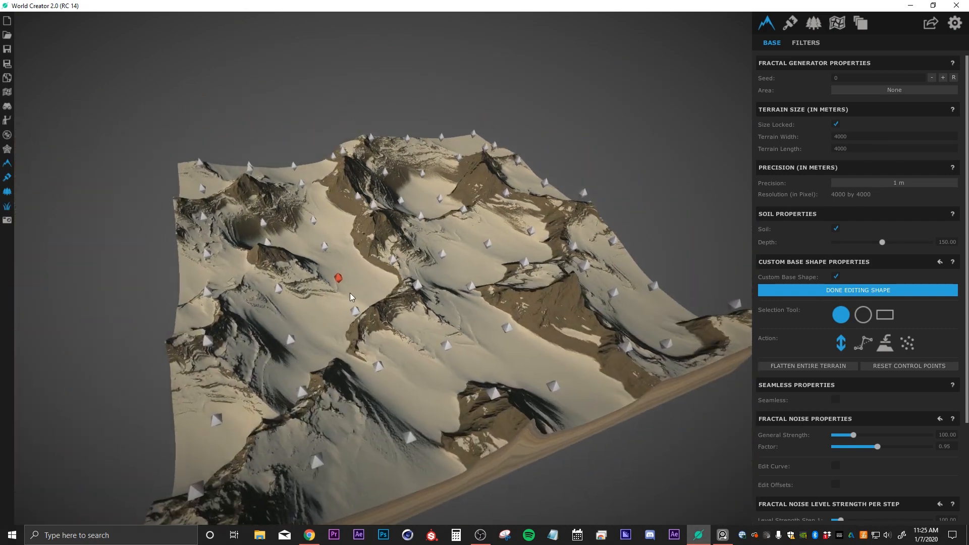
scroll(340, 298, up, 5)
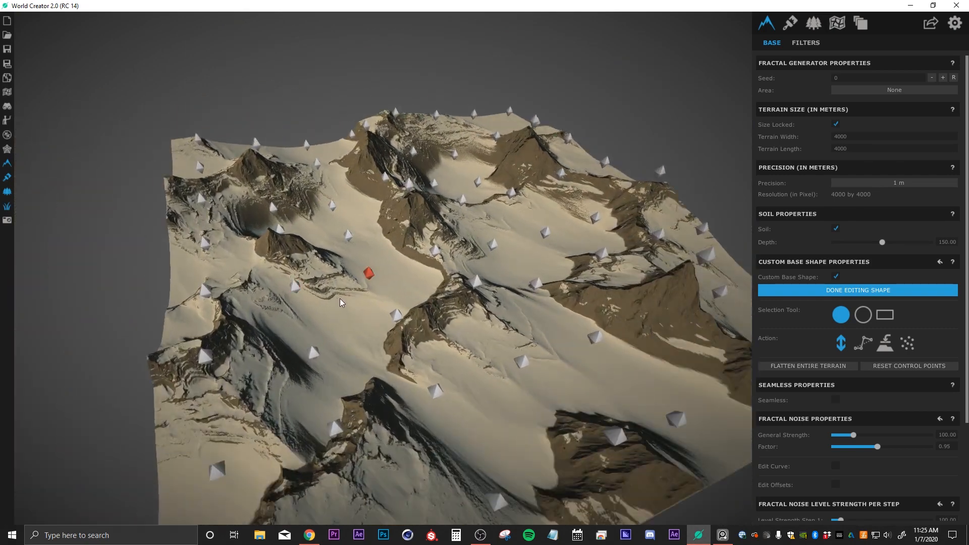
click(854, 290)
right_drag(321, 327, 371, 227)
scroll(370, 227, up, 5)
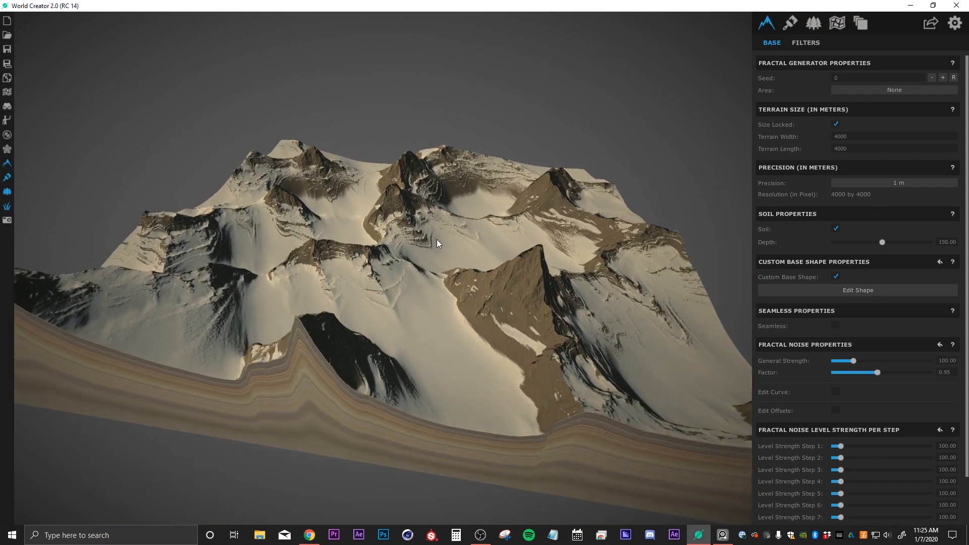
- Add a Path design filter to the filter layer and move it to the end of the filter order
click(806, 43)
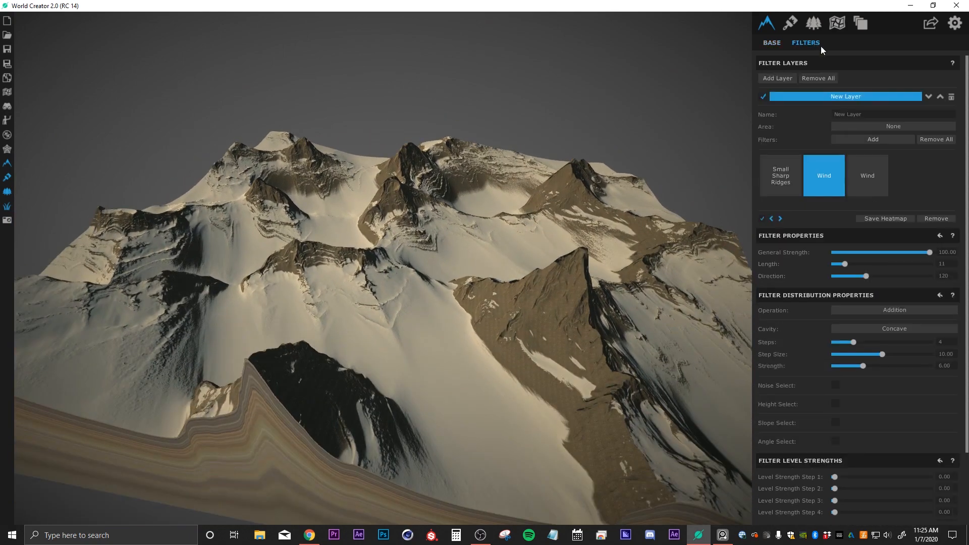
click(869, 141)
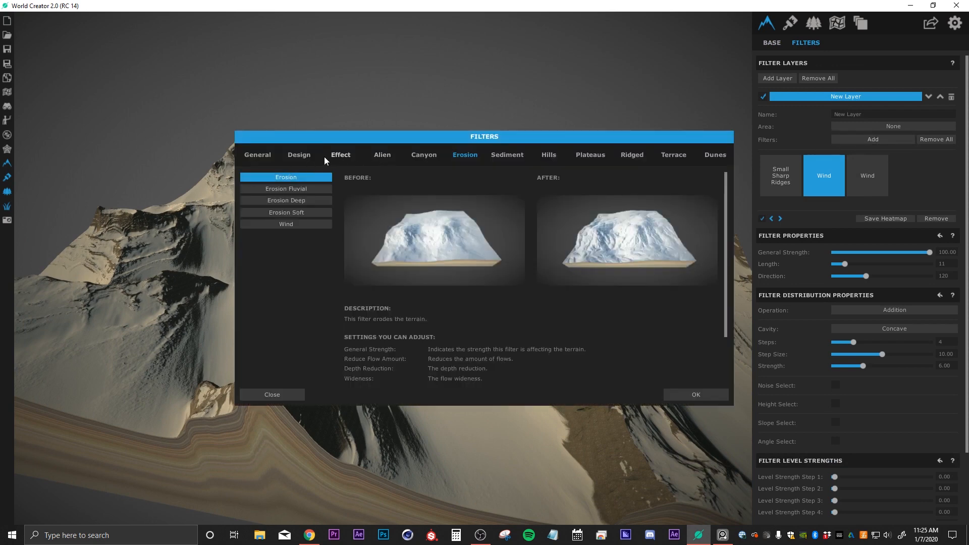
click(299, 154)
click(288, 188)
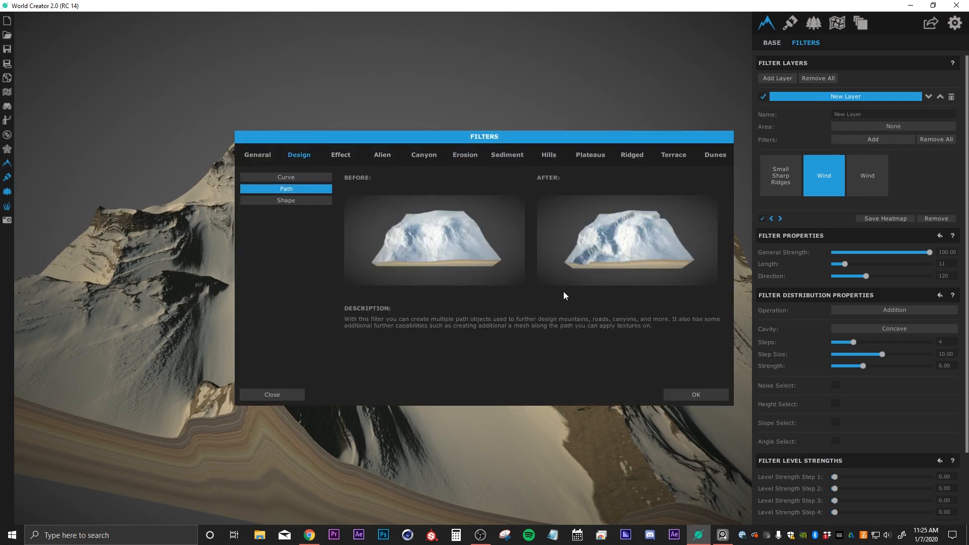
click(718, 399)
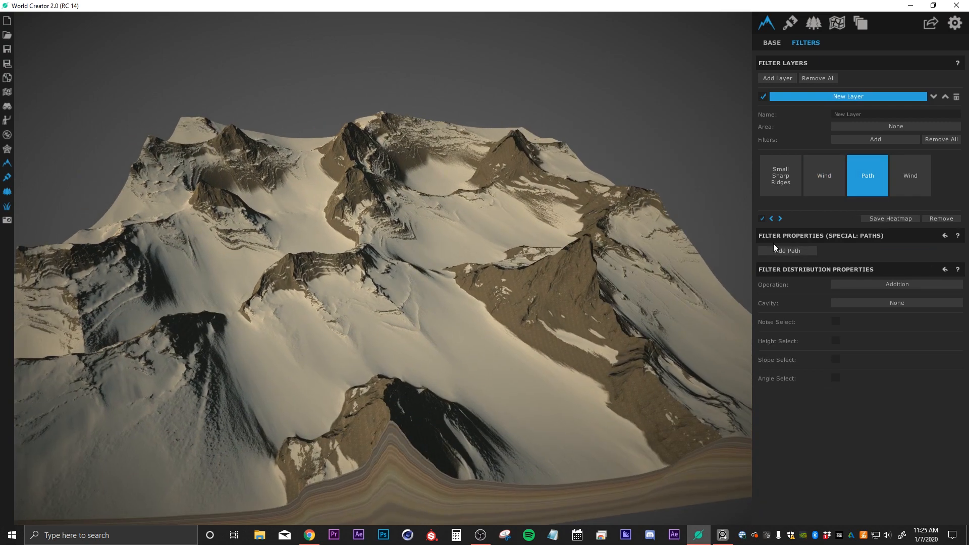
click(781, 219)
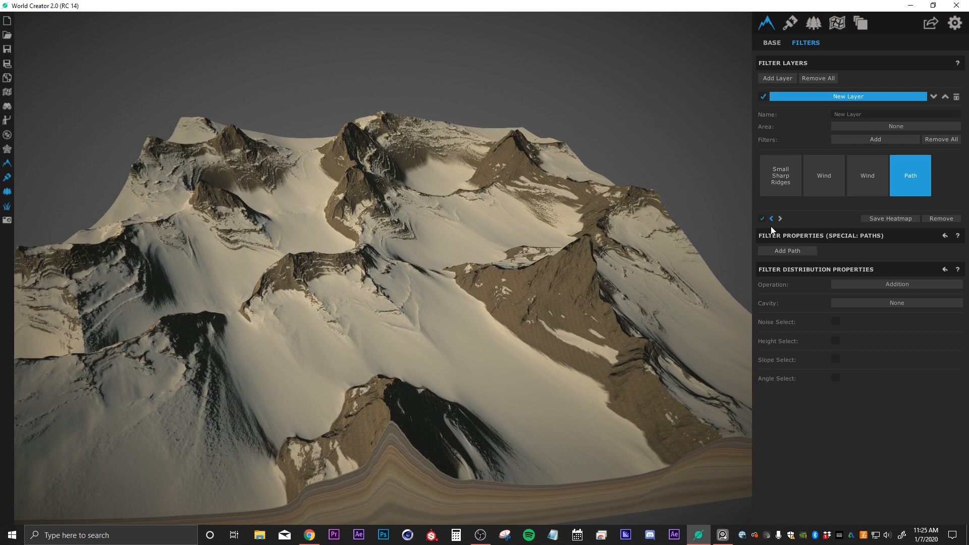
- Add a path to the filter and lay its first eight points from the snowy valley up towards the rocky peak
click(800, 252)
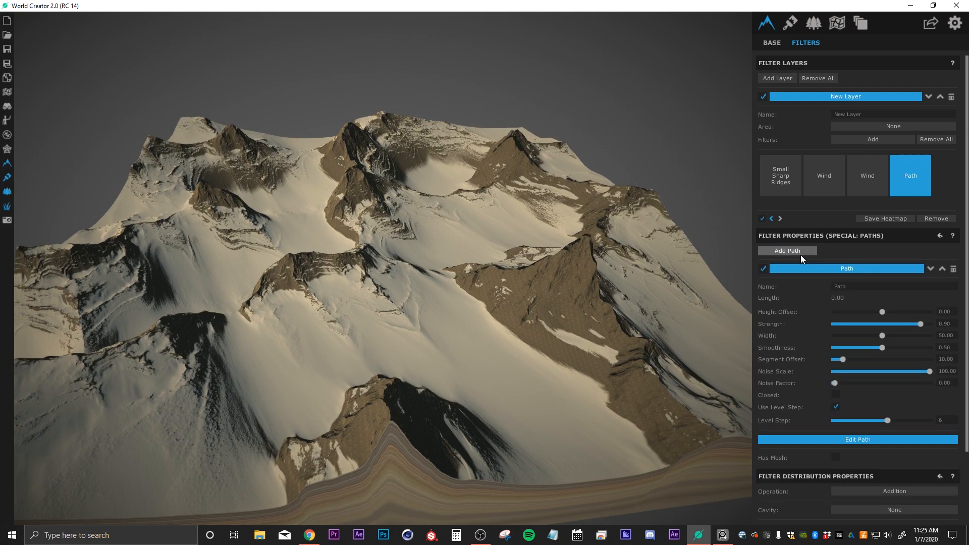
click(847, 440)
scroll(833, 364, down, 3)
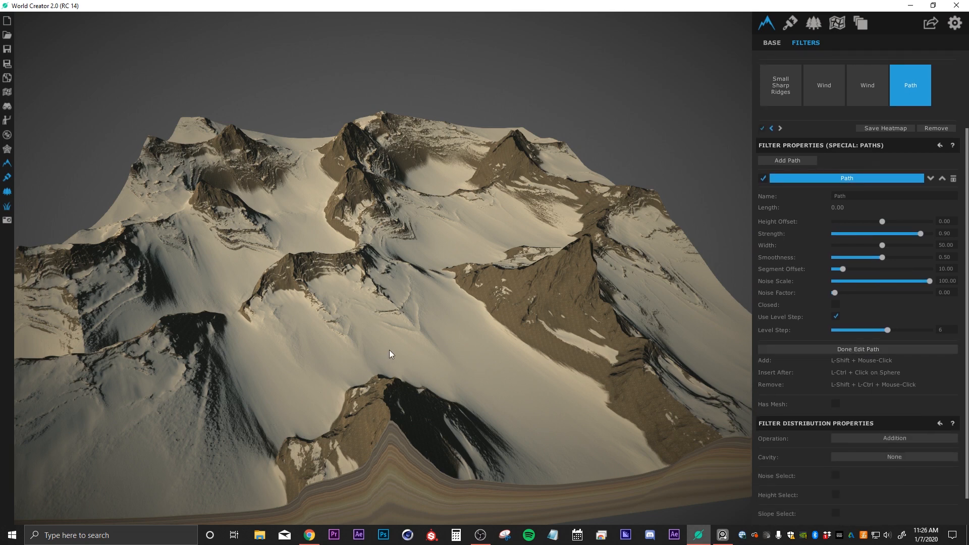
shift+click(465, 358)
shift+click(453, 314)
shift+click(445, 279)
shift+click(442, 253)
shift+click(464, 238)
shift+click(501, 228)
shift+click(526, 207)
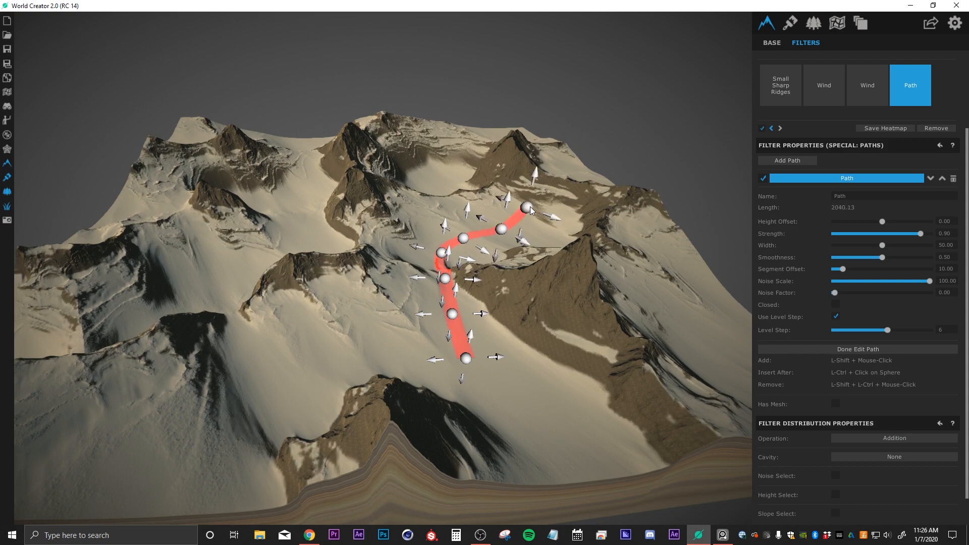
shift+click(520, 186)
scroll(511, 164, up, 3)
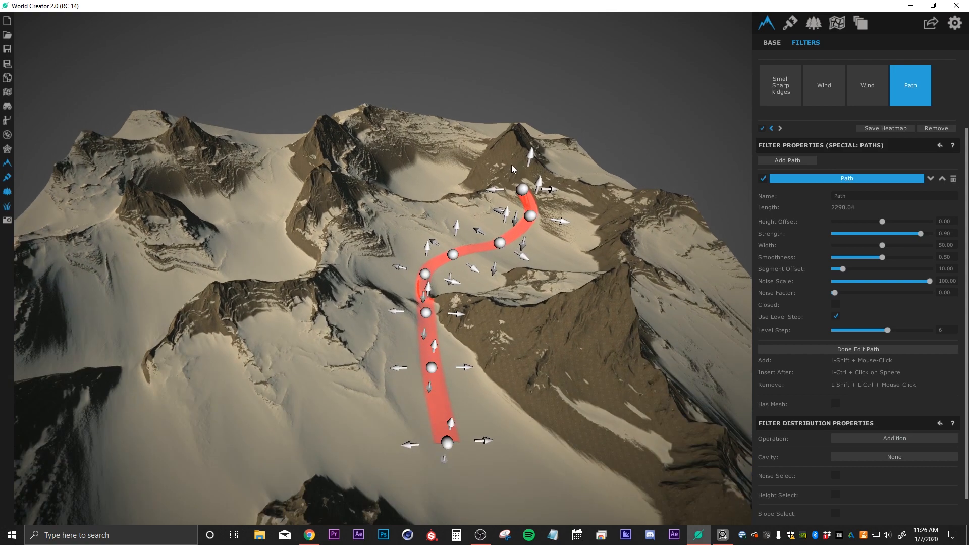
- Extend the path with eight more points that climb onto the rocky peak and switch back across its face
scroll(512, 165, up, 8)
right_drag(452, 228, 541, 264)
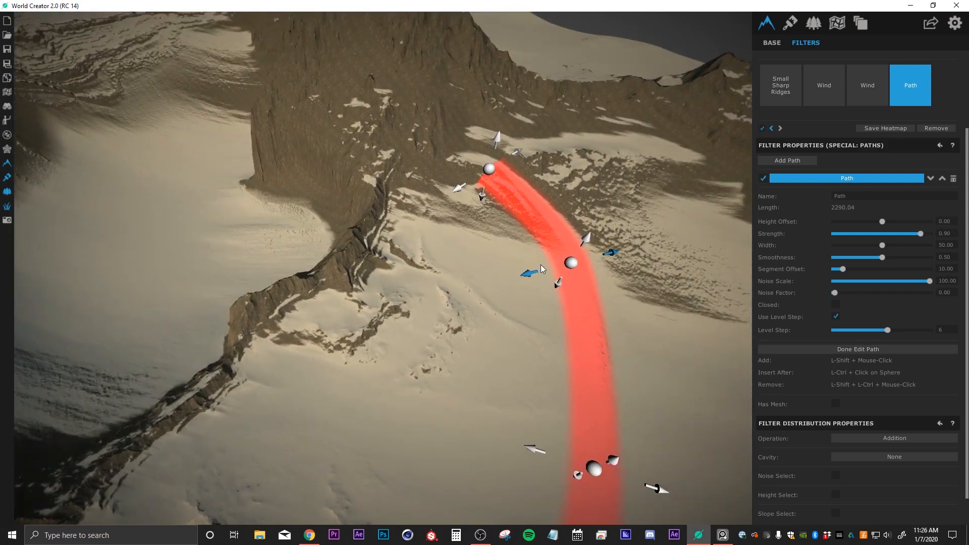
shift+click(411, 136)
shift+click(339, 123)
right_drag(332, 146, 392, 228)
shift+click(347, 210)
shift+click(398, 161)
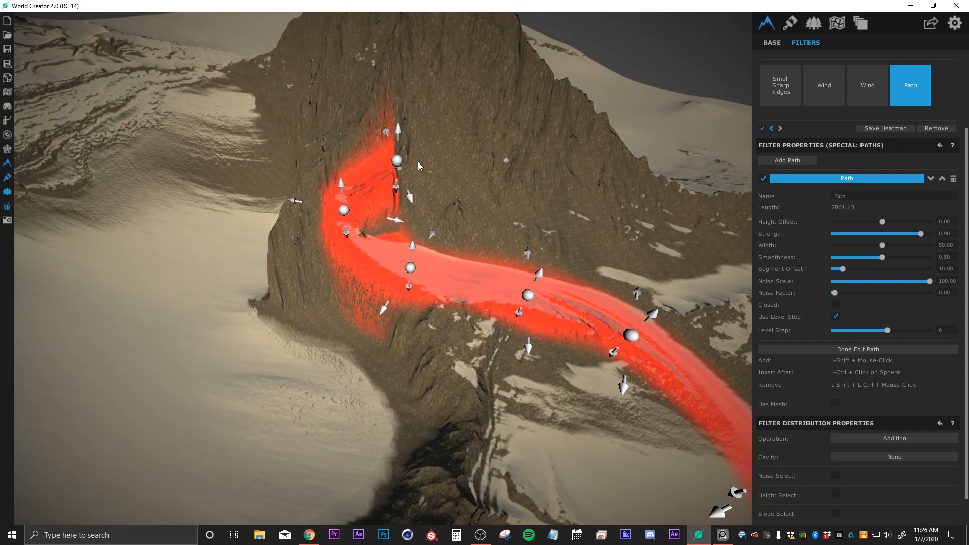
shift+click(468, 175)
shift+click(534, 191)
shift+click(595, 188)
shift+click(659, 197)
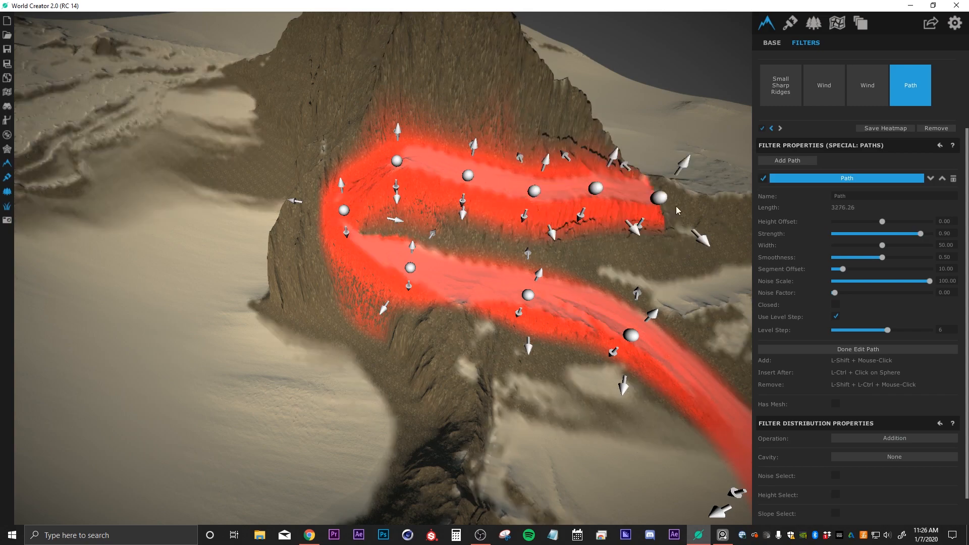
- Continue the path around to the shaded side of the mountain and loop it back on the far slope
right_drag(677, 211, 459, 165)
shift+click(480, 179)
shift+click(467, 116)
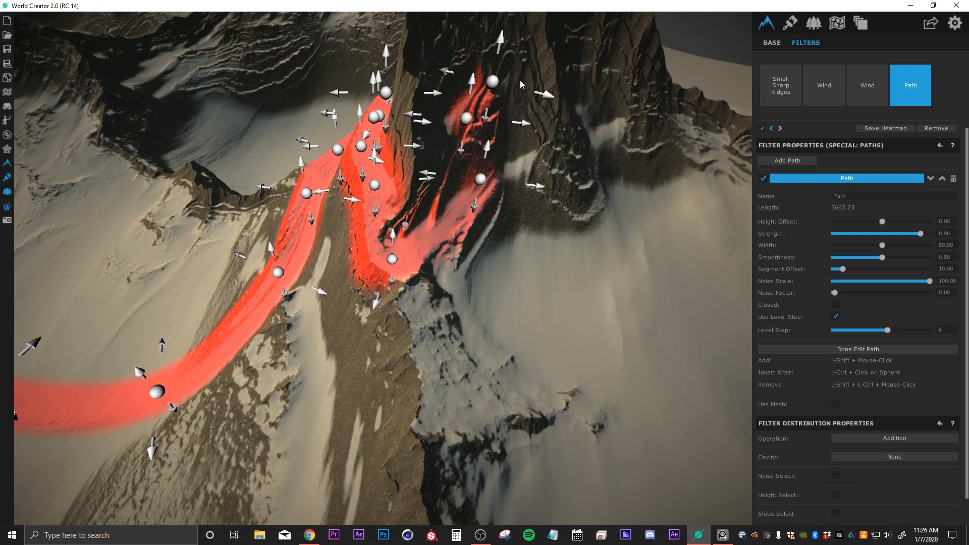
shift+click(563, 93)
right_drag(594, 111, 574, 244)
shift+click(575, 243)
shift+click(639, 213)
shift+click(625, 170)
shift+click(578, 152)
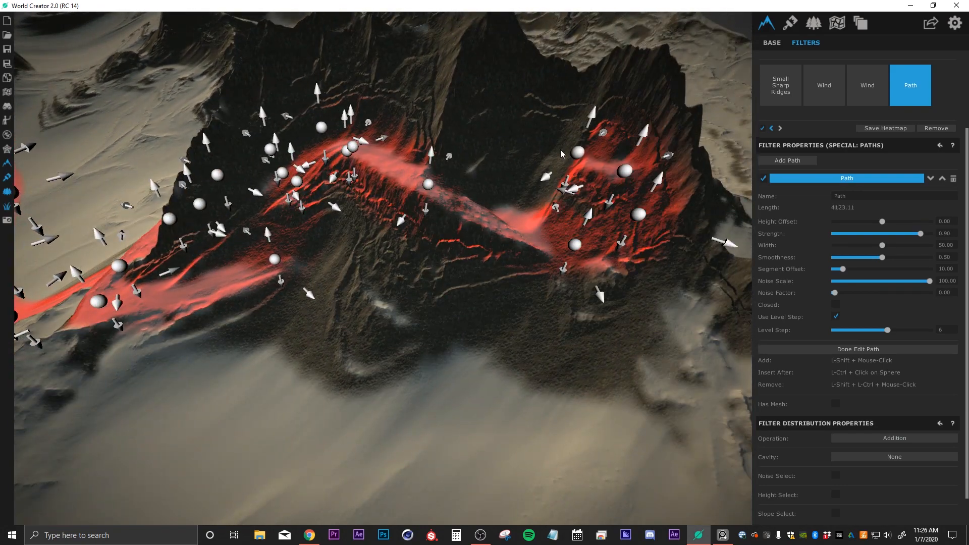
- Run the path back along the upper shaded slope with eight more points, and finish editing it
shift+click(539, 147)
shift+click(475, 140)
shift+click(429, 132)
shift+click(387, 104)
shift+click(351, 93)
shift+click(298, 86)
shift+click(255, 103)
shift+click(226, 147)
scroll(237, 159, down, 5)
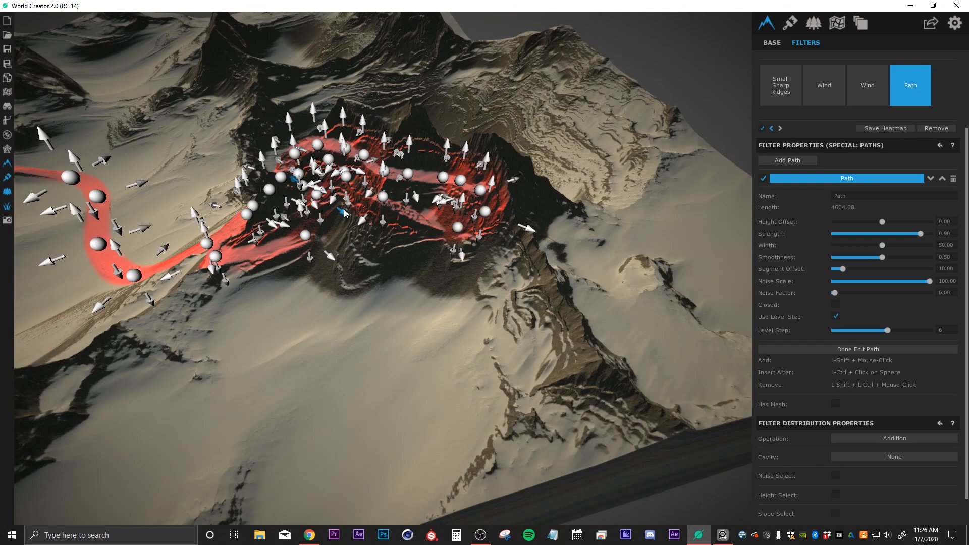
click(830, 350)
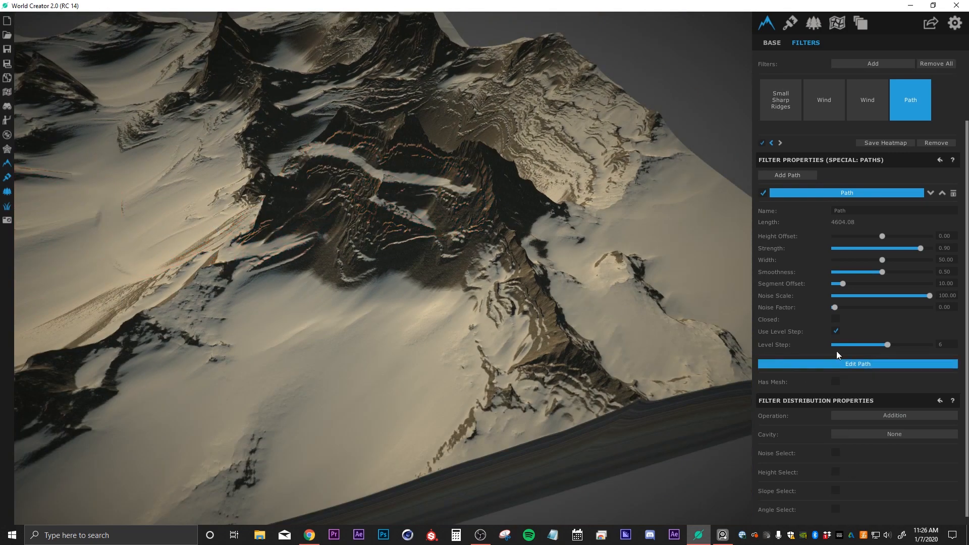
- Inspect the carved path, switch the Path filter off, move it ahead of the last Wind filter, and enable it again
drag(305, 266, 719, 180)
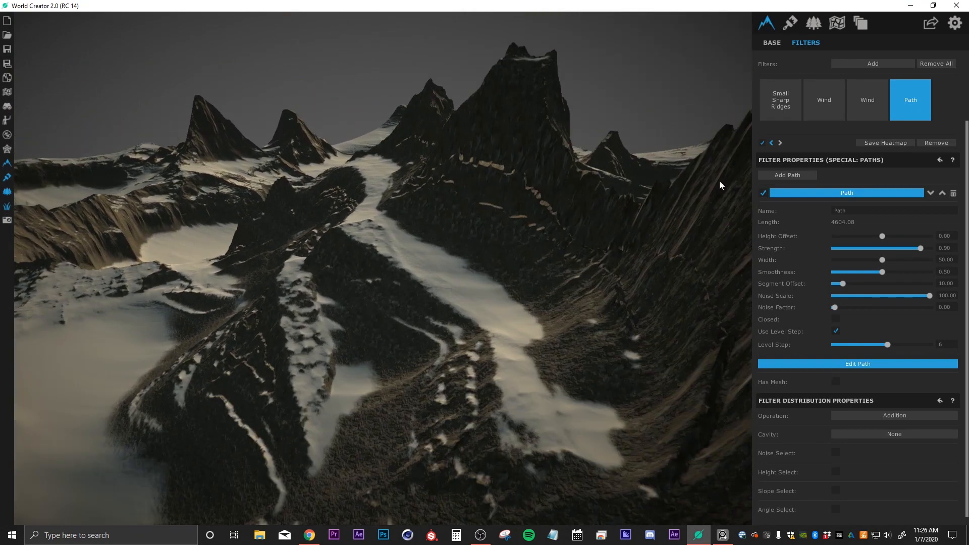
click(762, 143)
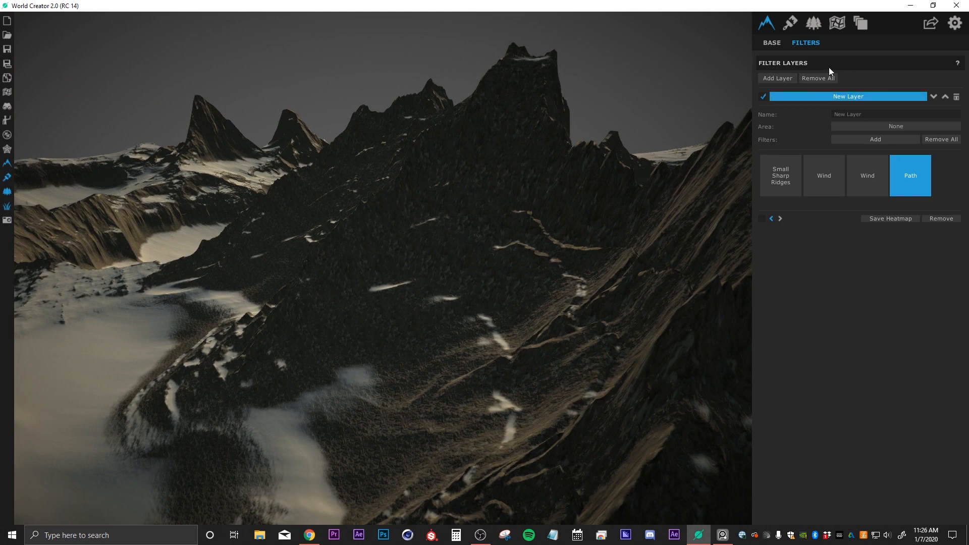
click(772, 219)
click(762, 219)
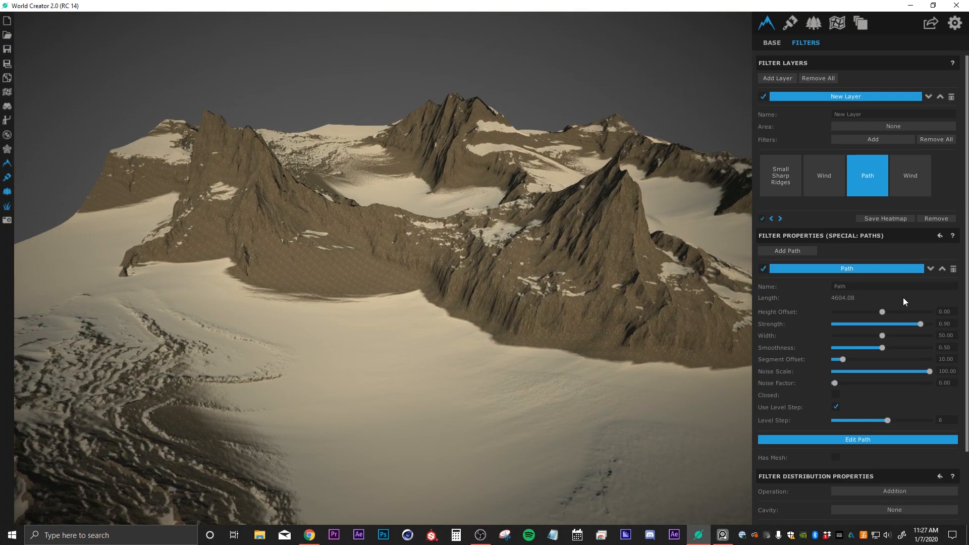
- Add a second path to the filter and place its first five points along the foot of the brown rock face
click(787, 250)
click(860, 452)
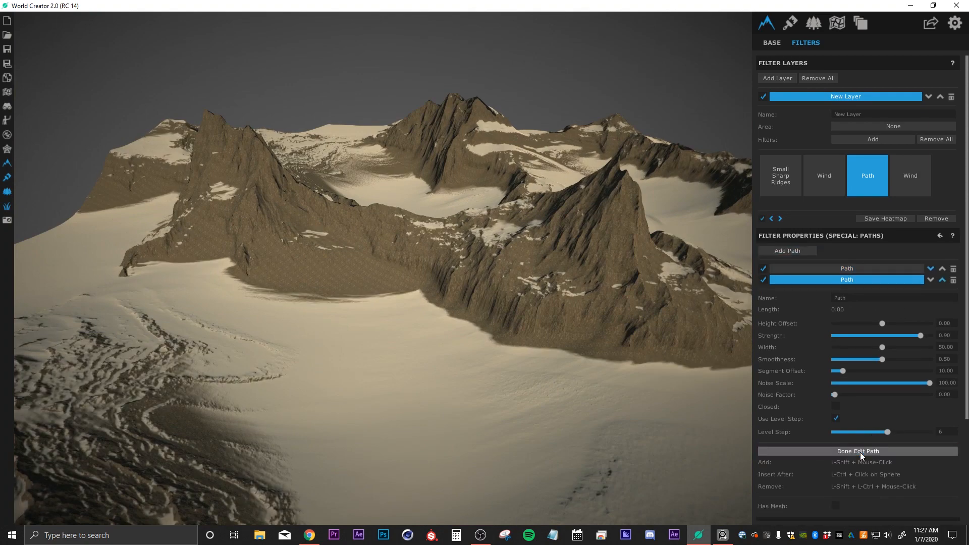
mouse_move(305, 260)
alt+mouse_down()
mouse_move(346, 292)
mouse_move(301, 267)
alt+mouse_up()
shift+click(446, 298)
shift+click(333, 307)
shift+click(230, 296)
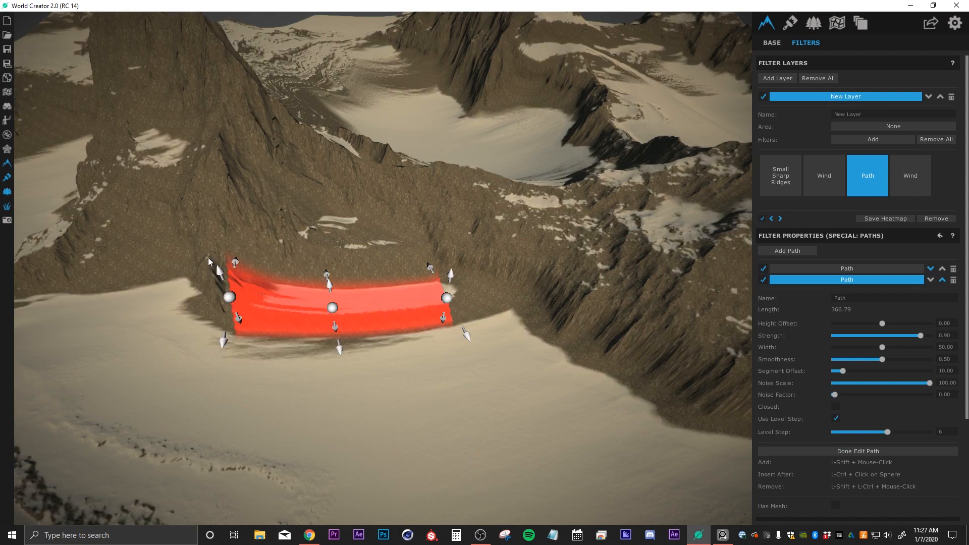
shift+click(200, 258)
shift+click(107, 251)
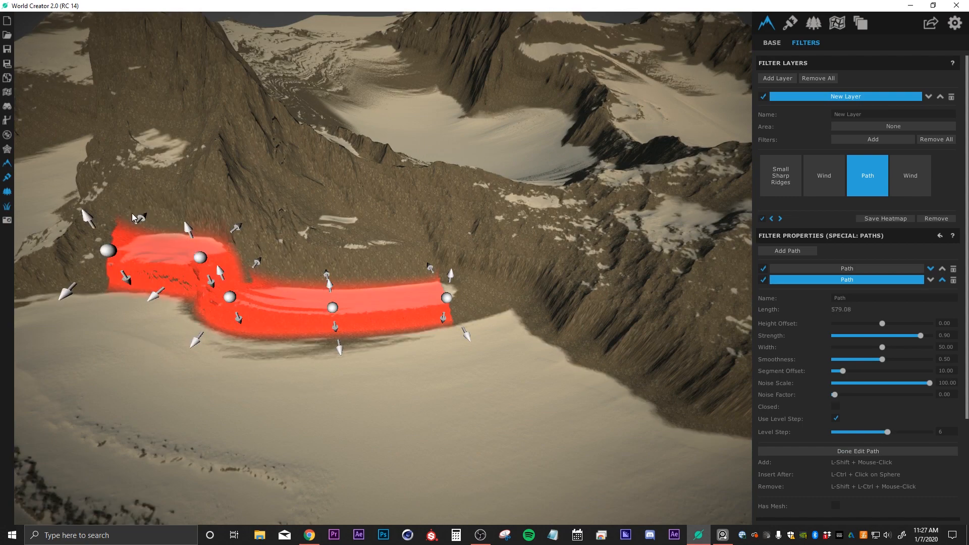
- Extend the second path with nine points that switch back across the lower rock face and turn towards the peak
shift+click(97, 204)
shift+click(149, 185)
shift+click(212, 203)
shift+click(279, 232)
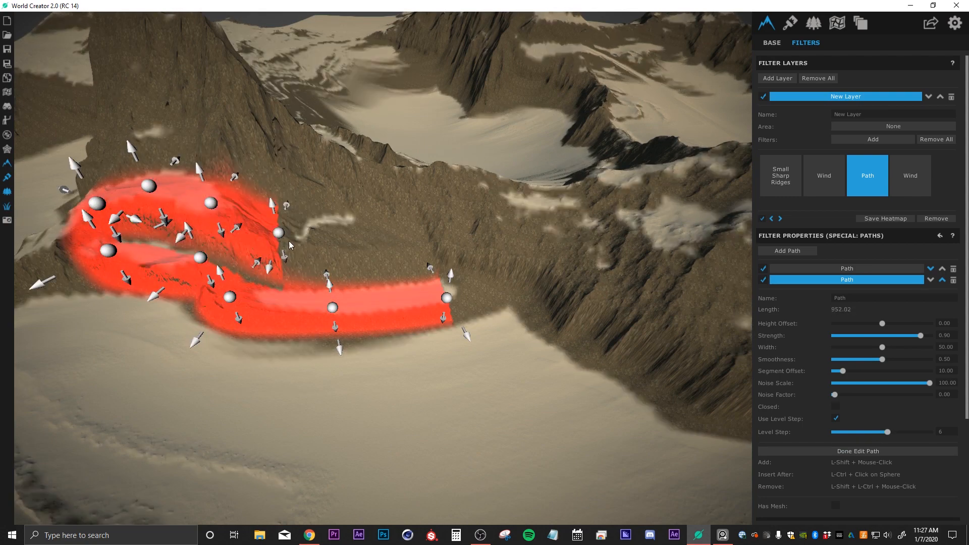
shift+click(329, 254)
shift+click(391, 250)
shift+click(415, 222)
shift+click(364, 190)
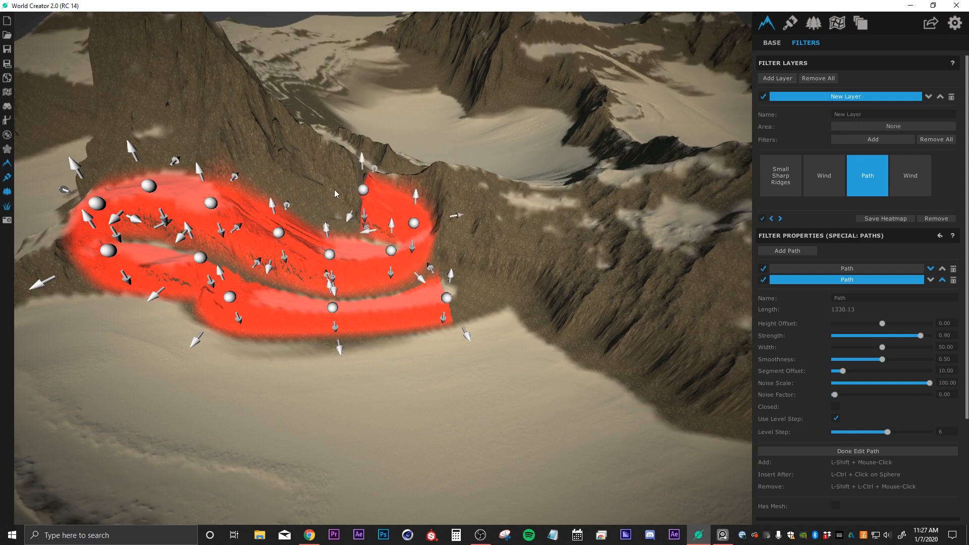
shift+click(305, 186)
- Carry the second path up the steep peak in two more switchbacks with eight additional points
middle_drag(240, 199, 486, 256)
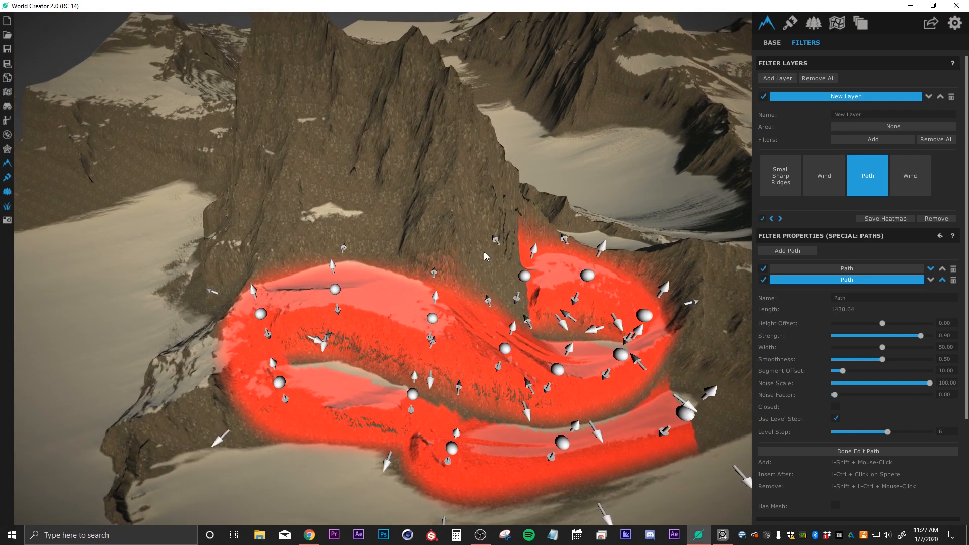
shift+click(442, 219)
shift+click(341, 202)
shift+click(259, 194)
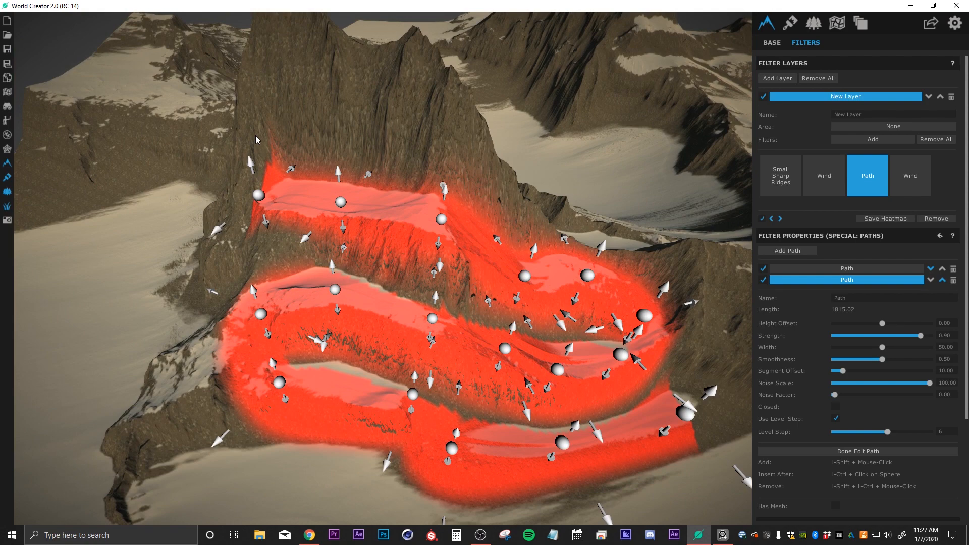
shift+click(256, 135)
shift+click(294, 99)
shift+click(386, 104)
shift+click(455, 127)
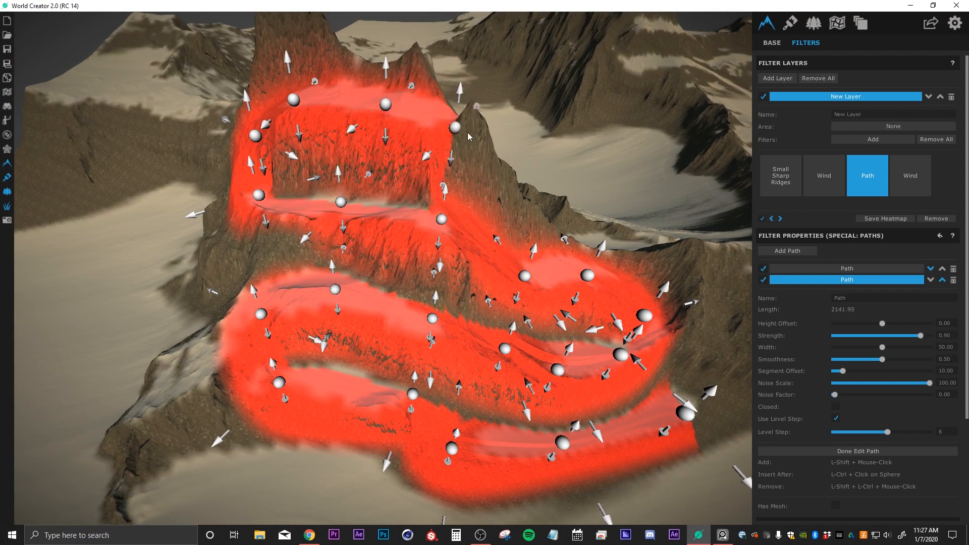
shift+click(490, 152)
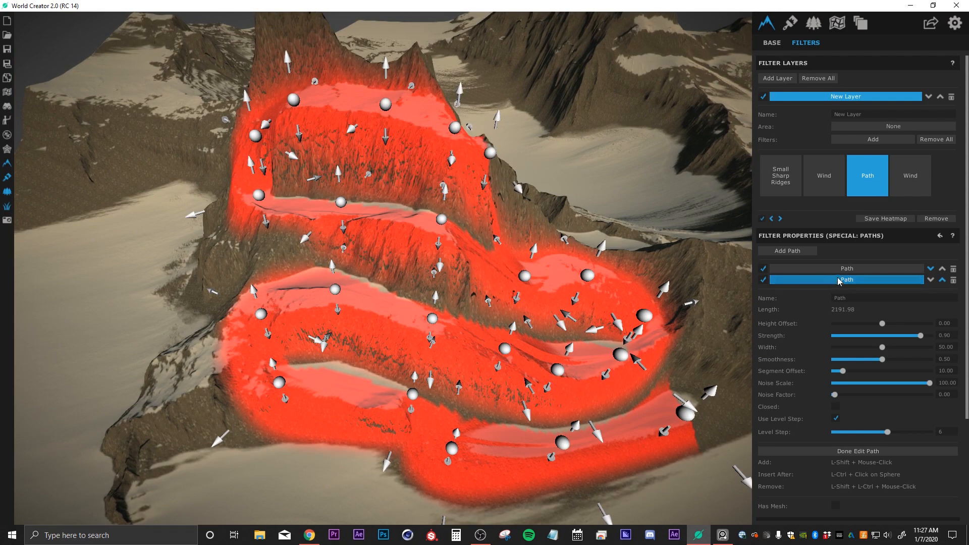
- Finish editing the second path and review its switchbacks across the whole terrain
click(847, 451)
scroll(557, 403, down, 5)
alt+drag(557, 402, 901, 309)
scroll(584, 342, down, 5)
alt+drag(587, 356, 484, 344)
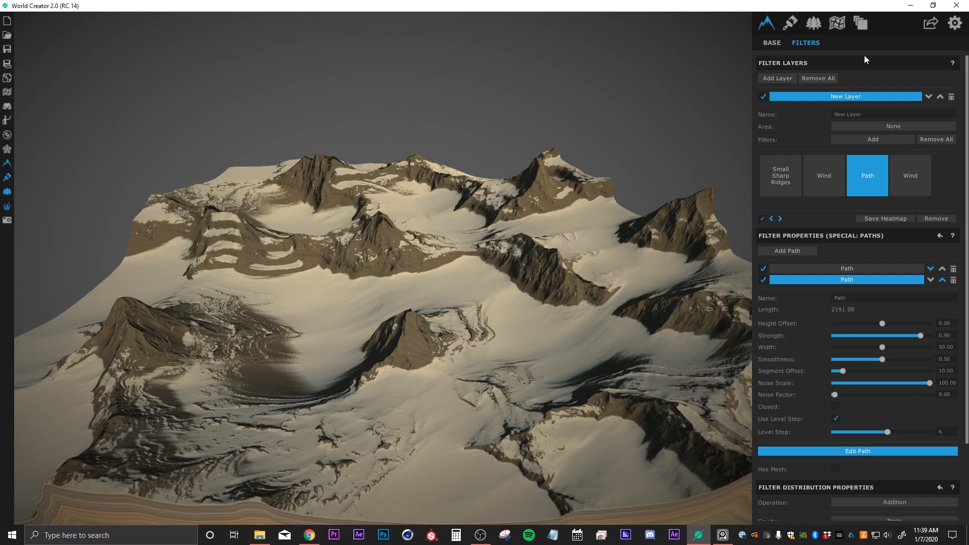
- Review the surface export's map type and format options along with the base terrain size and precision settings
click(930, 26)
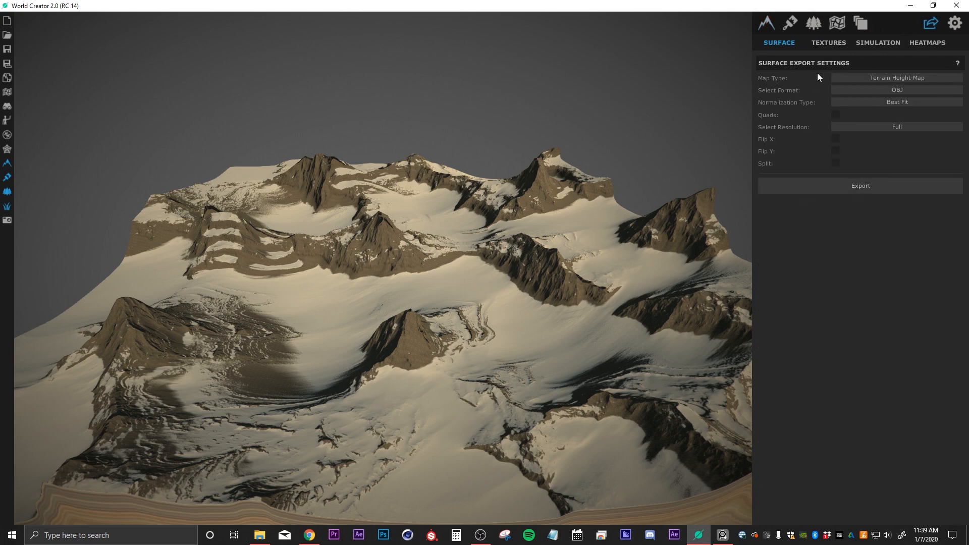
click(873, 79)
click(893, 88)
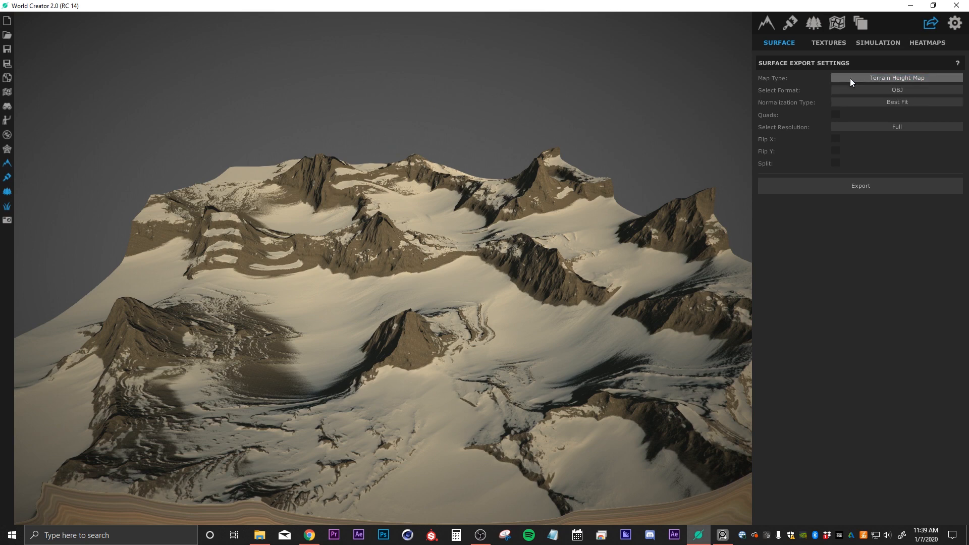
click(848, 90)
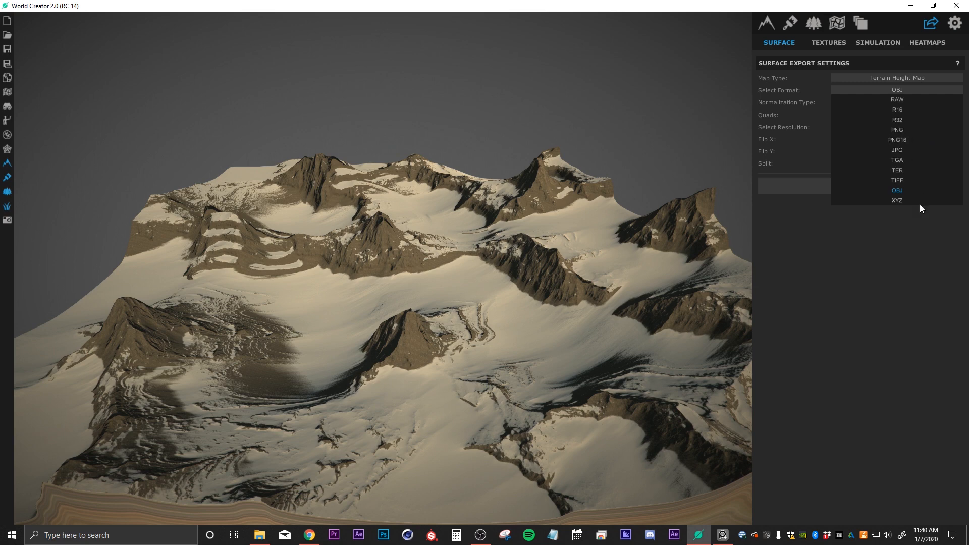
click(897, 236)
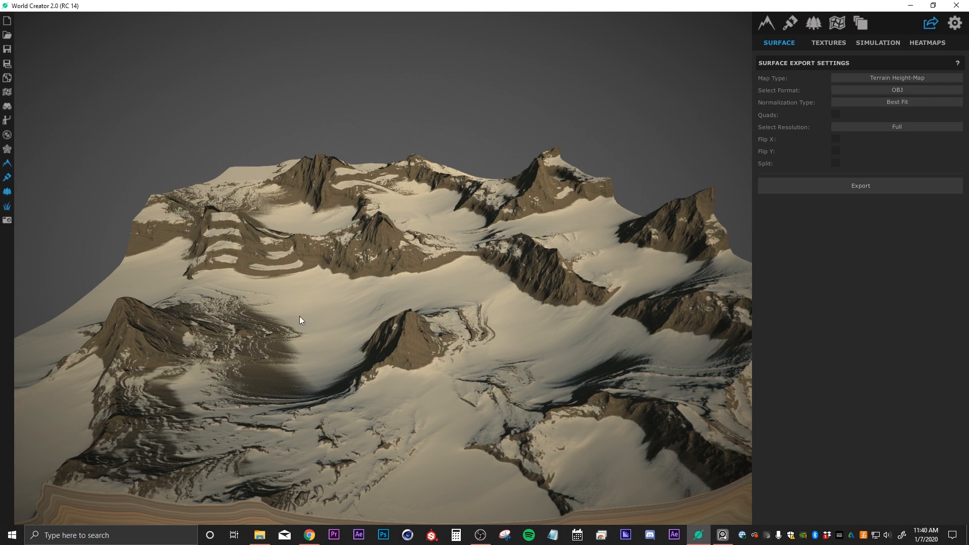
click(768, 21)
click(771, 43)
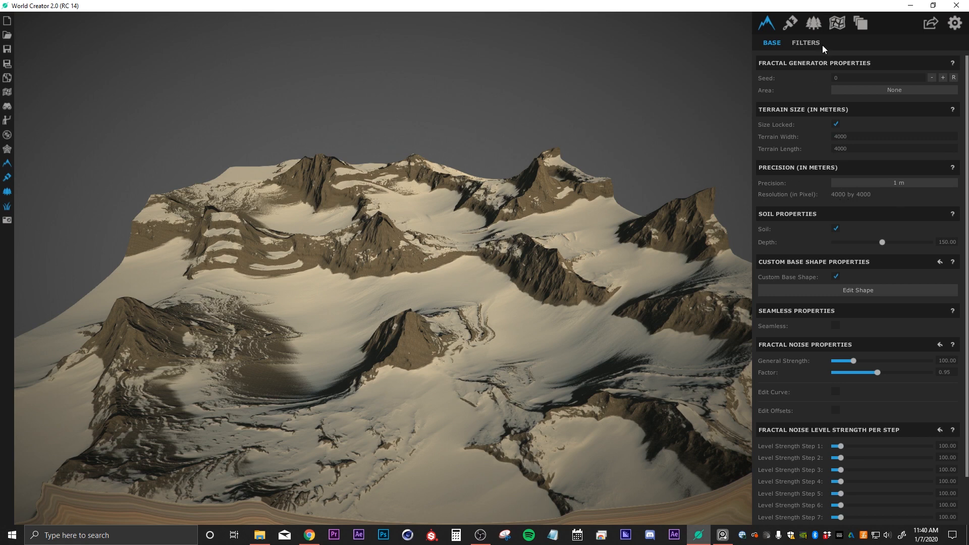
- Enable quads for the OBJ surface export and set its resolution to Half
click(930, 24)
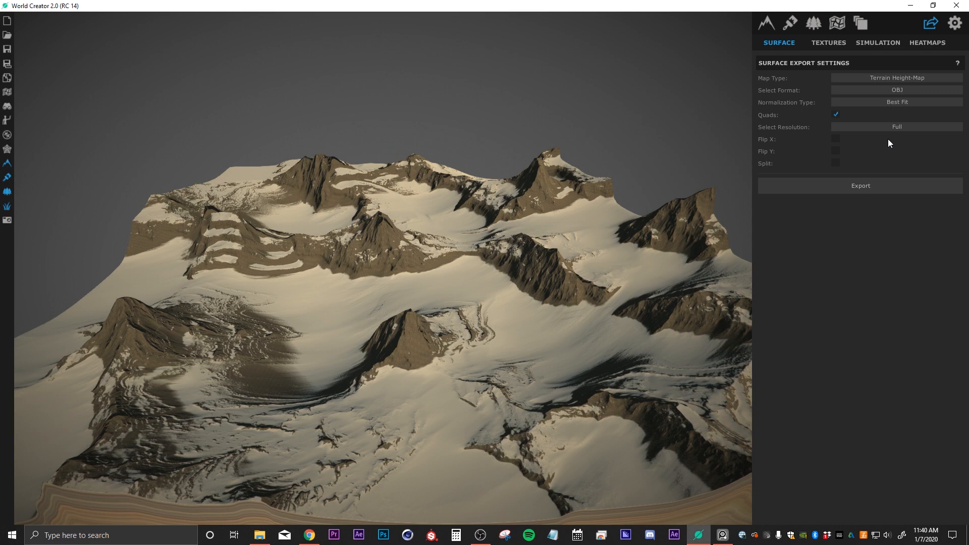
click(863, 126)
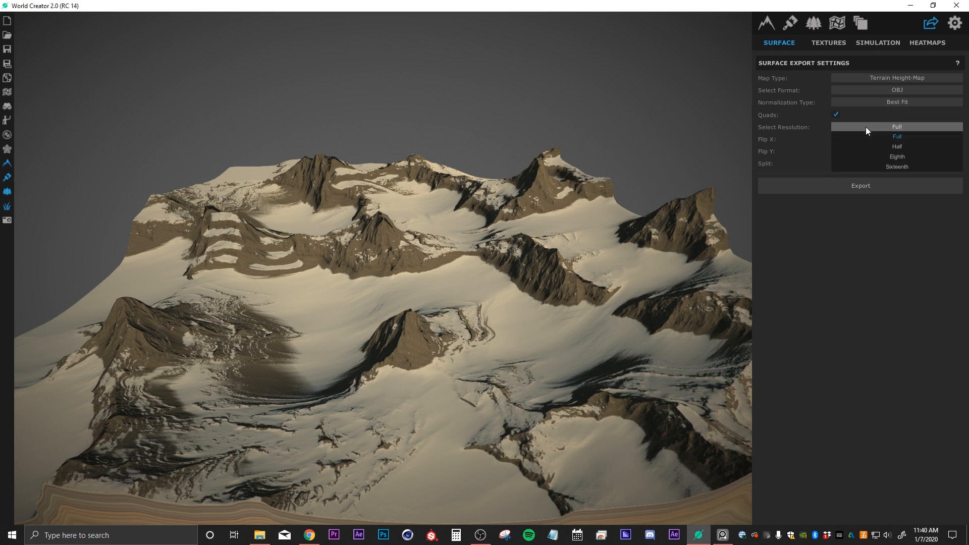
click(894, 147)
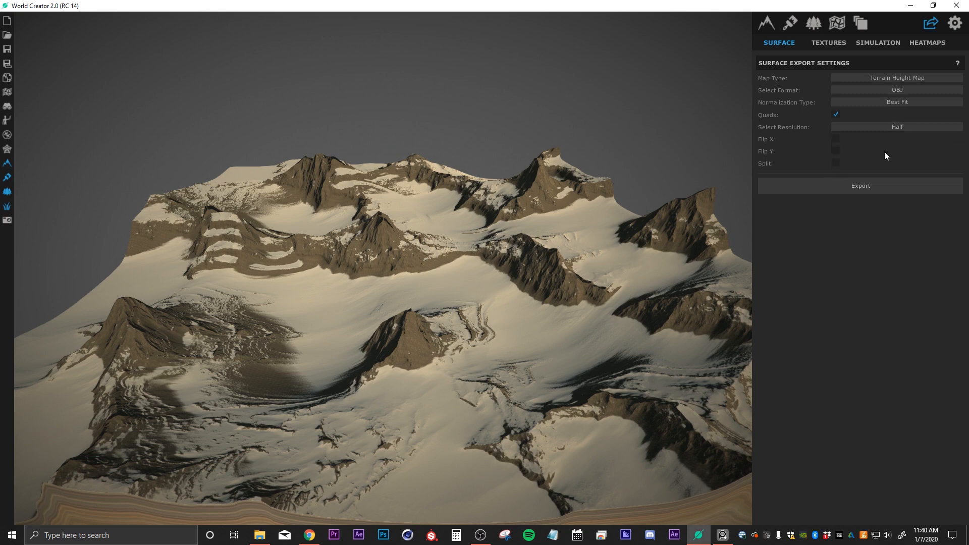
- Export the surface as heightmap.obj to the World Creator folder, replacing the existing file
click(853, 192)
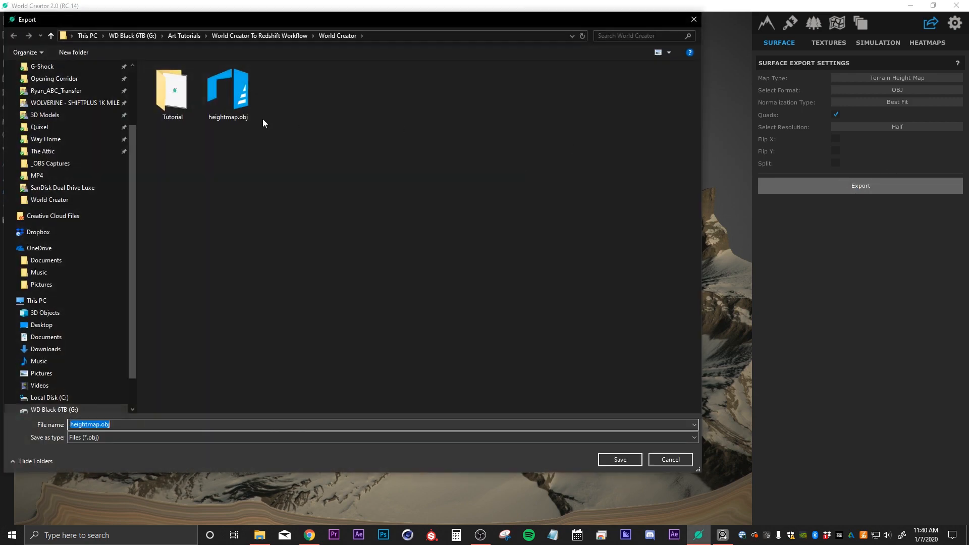
click(235, 88)
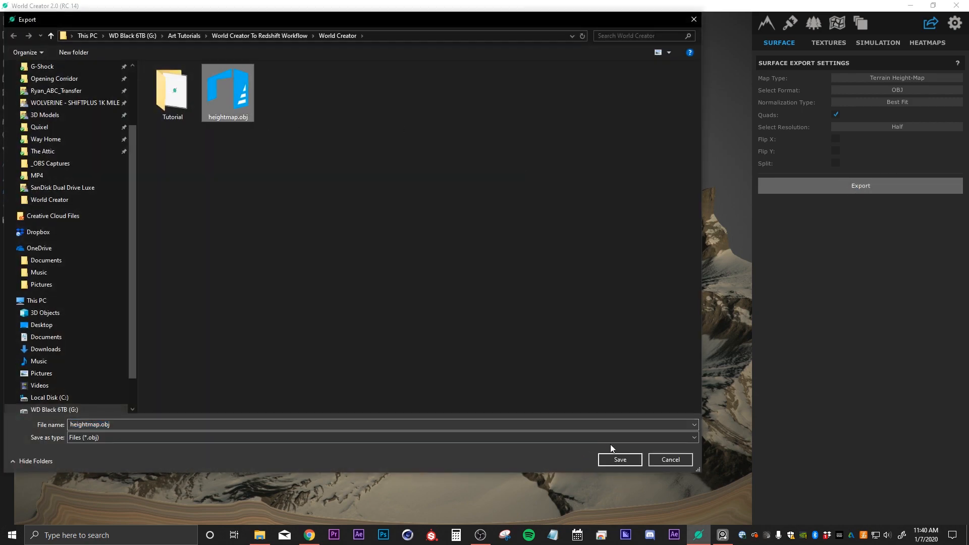
click(621, 460)
click(514, 272)
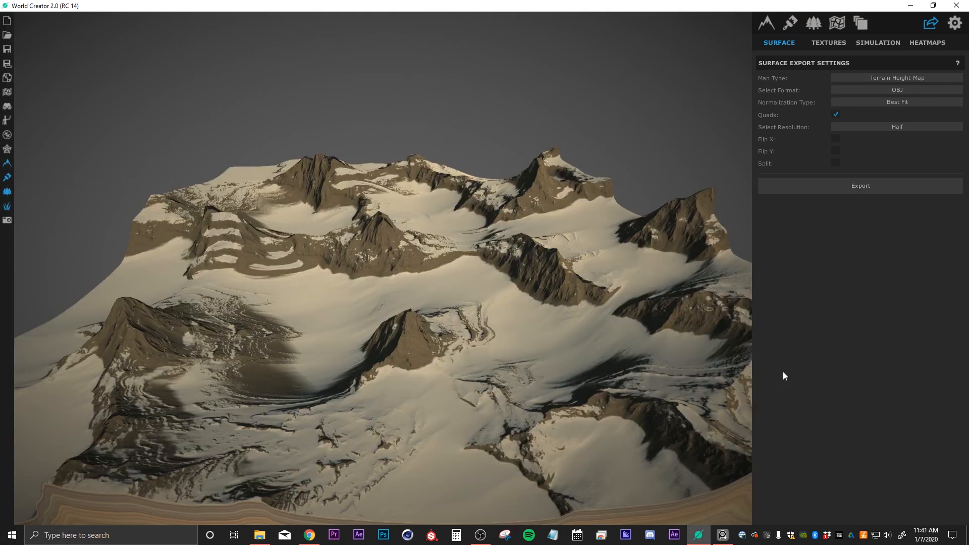
- Check the texture export settings and set the terrain's precision to 1/4 m
click(837, 44)
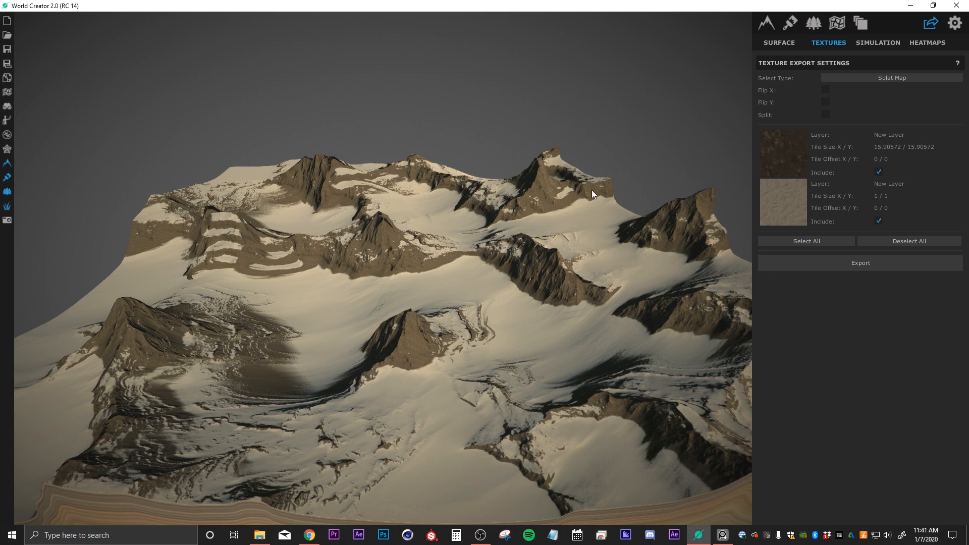
click(769, 29)
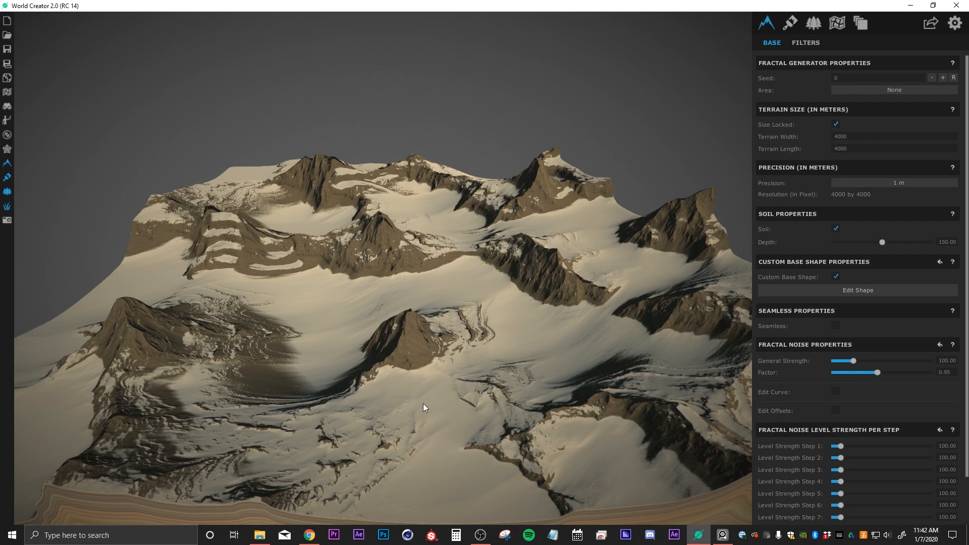
scroll(473, 362, up, 1)
scroll(474, 361, up, 6)
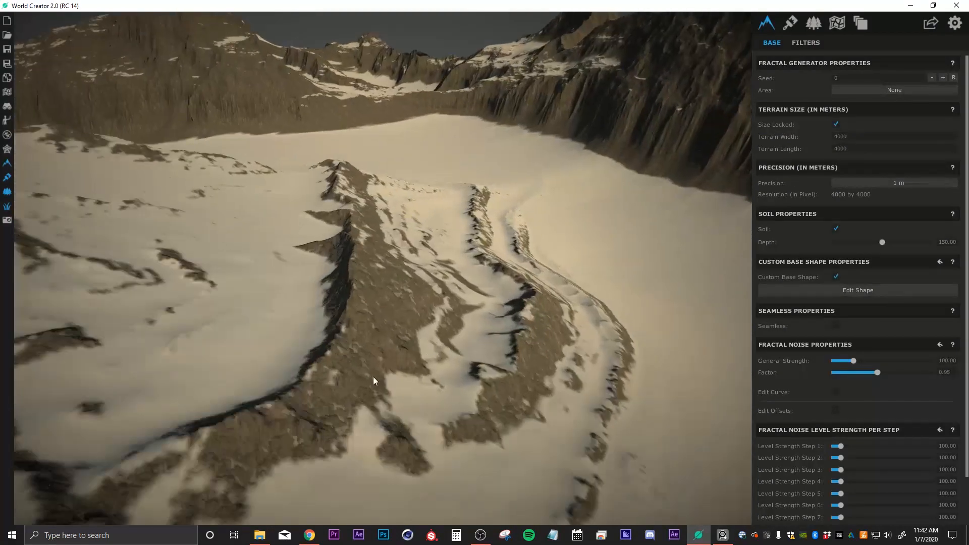
middle_drag(389, 345, 407, 247)
middle_drag(337, 276, 357, 326)
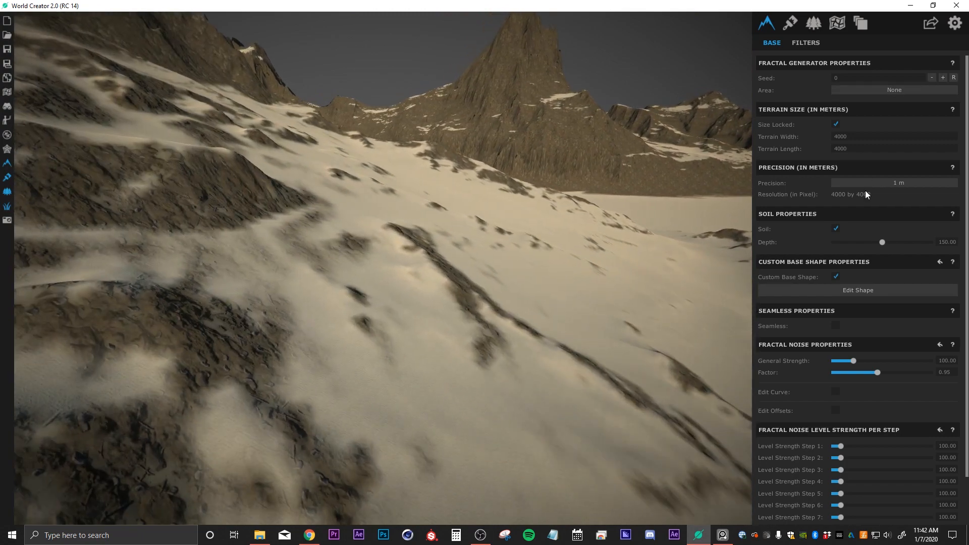
click(846, 182)
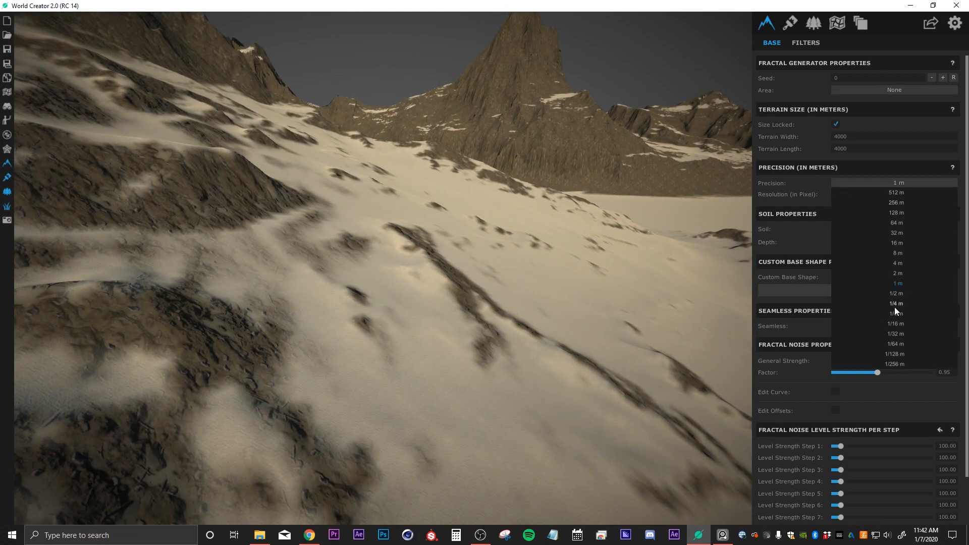
click(806, 302)
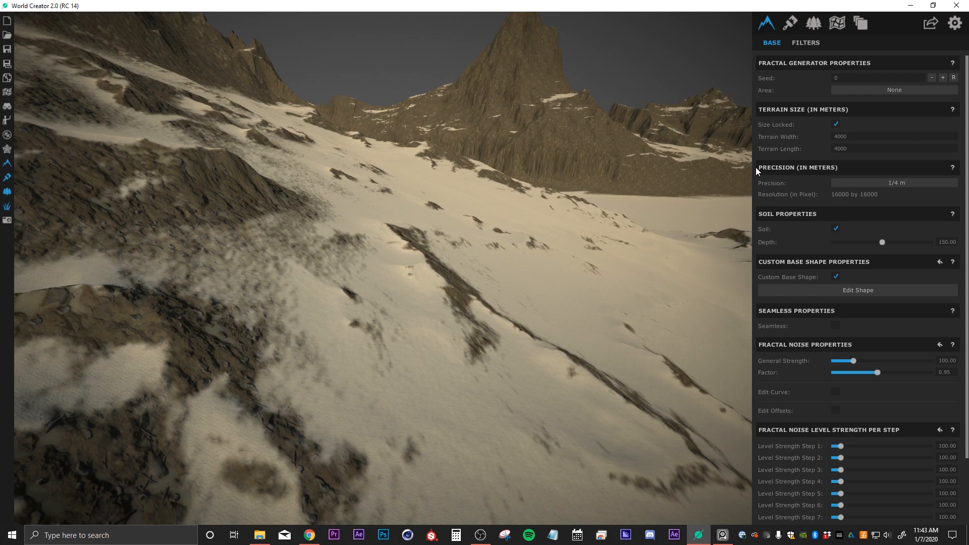
- Export the splat map of both texture layers as splatmap.tga, replacing the existing file in the World Creator folder
click(932, 25)
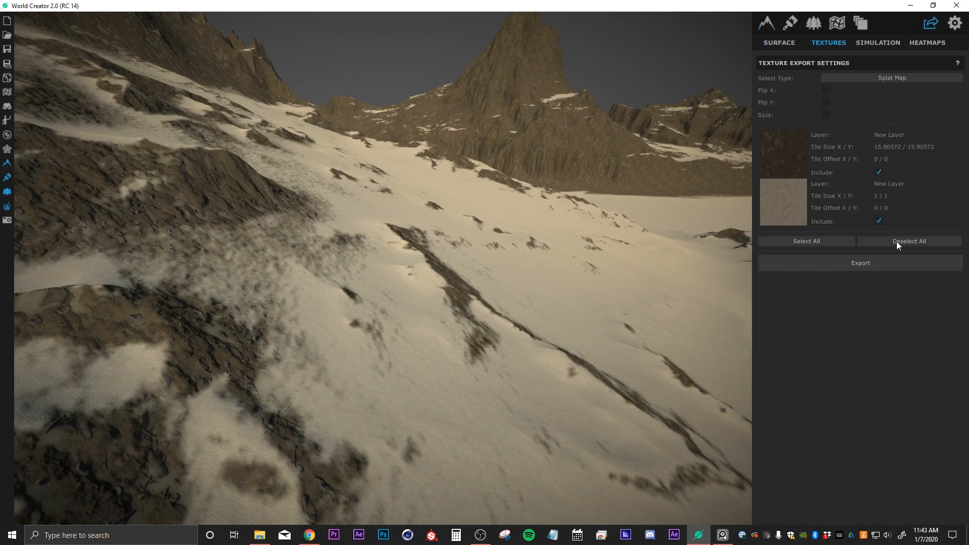
click(881, 266)
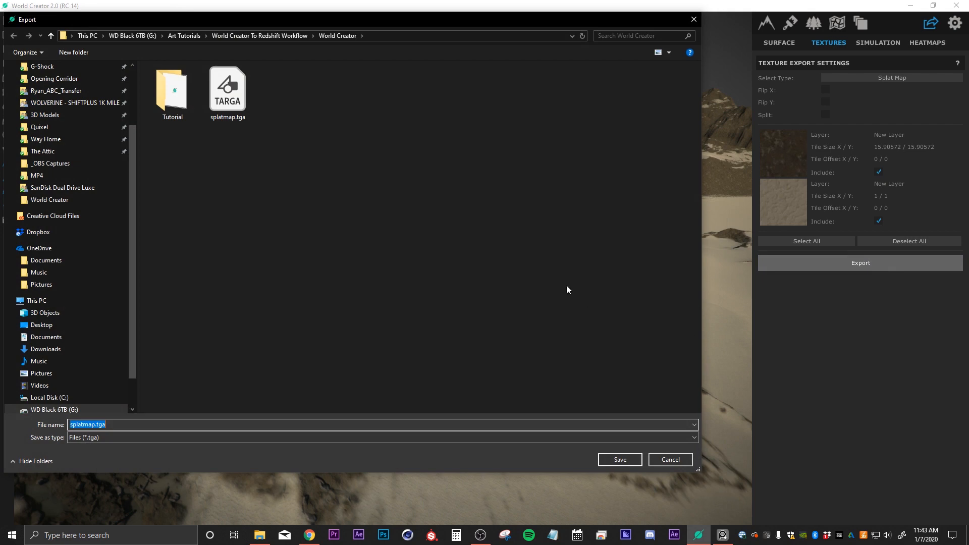
click(247, 108)
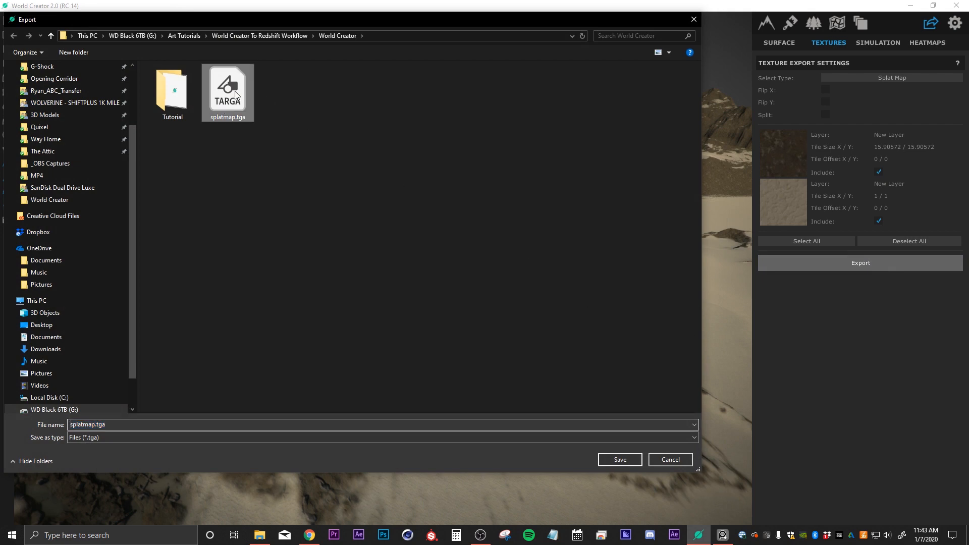
click(620, 460)
click(515, 268)
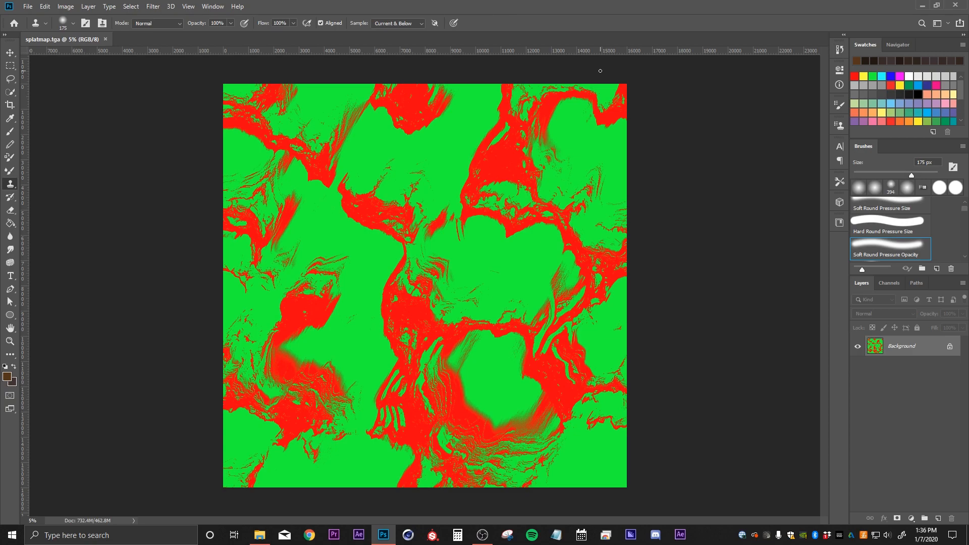
- In Photoshop, examine the red and green areas of splatmap.tga up close and across the whole image
alt+scroll(532, 193, up, 5)
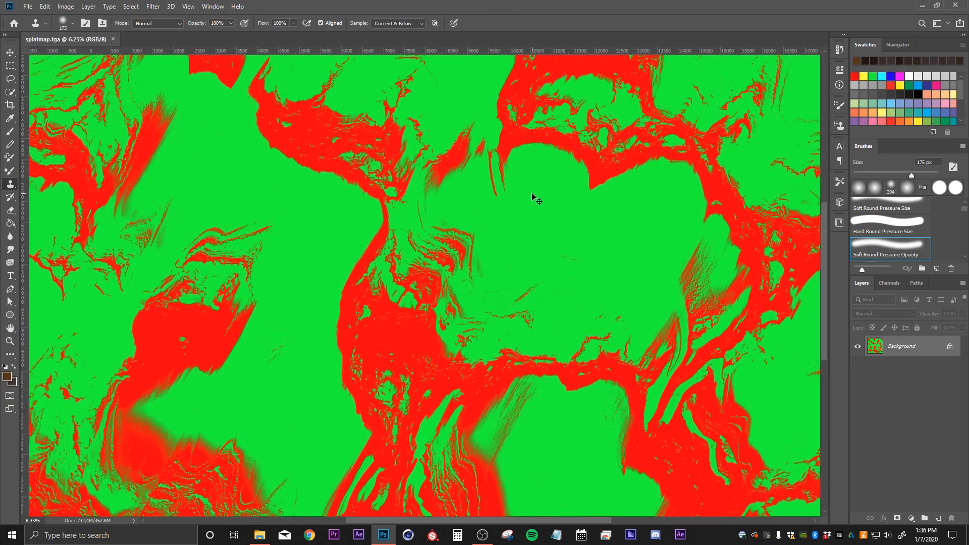
alt+scroll(532, 193, up, 4)
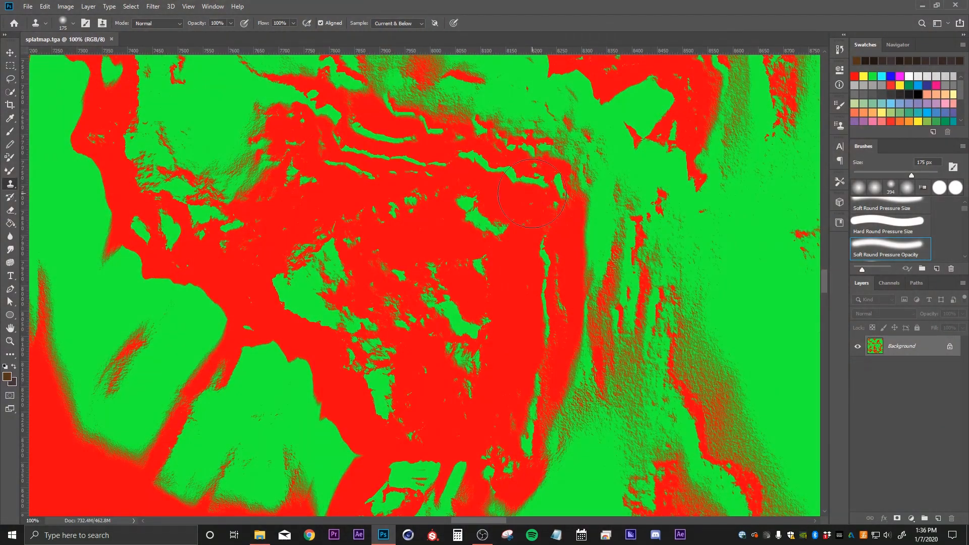
key(h)
drag(589, 190, 463, 264)
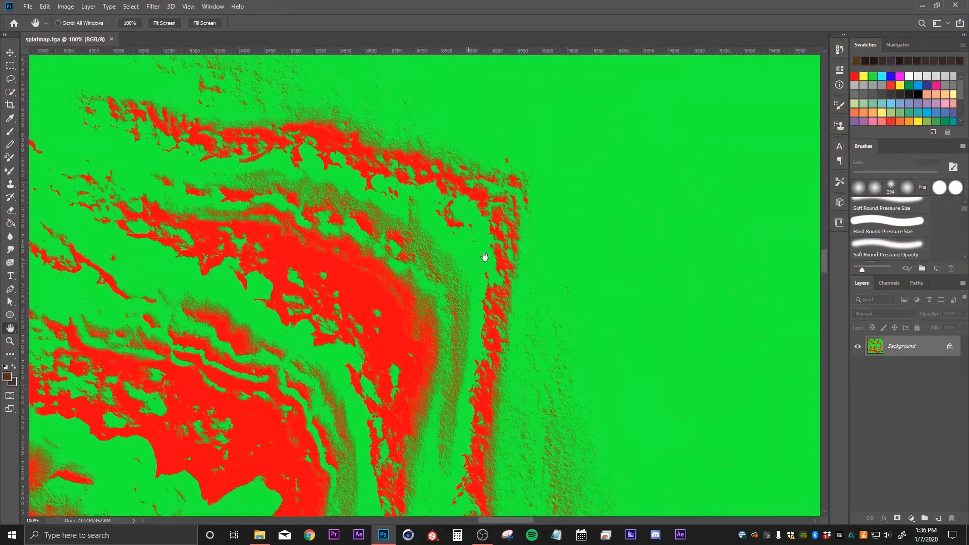
drag(394, 302, 556, 159)
drag(679, 317, 444, 237)
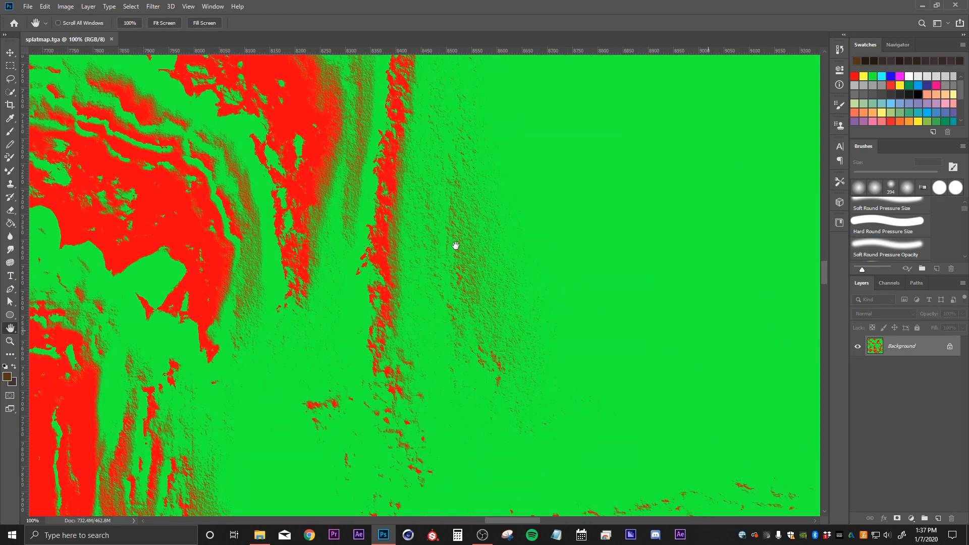
alt+scroll(470, 297, down, 3)
drag(495, 404, 660, 221)
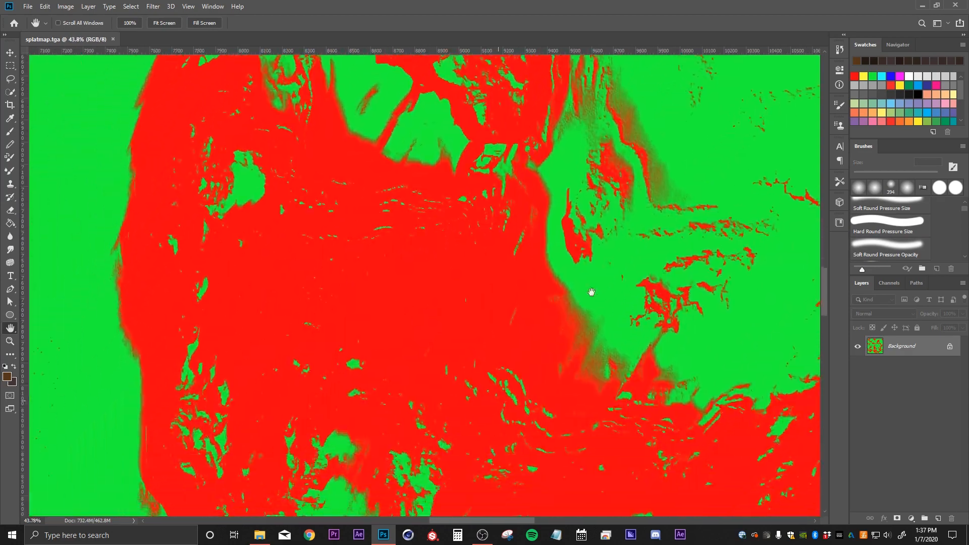
alt+scroll(597, 292, down, 4)
alt+scroll(562, 347, down, 1)
alt+scroll(489, 344, up, 3)
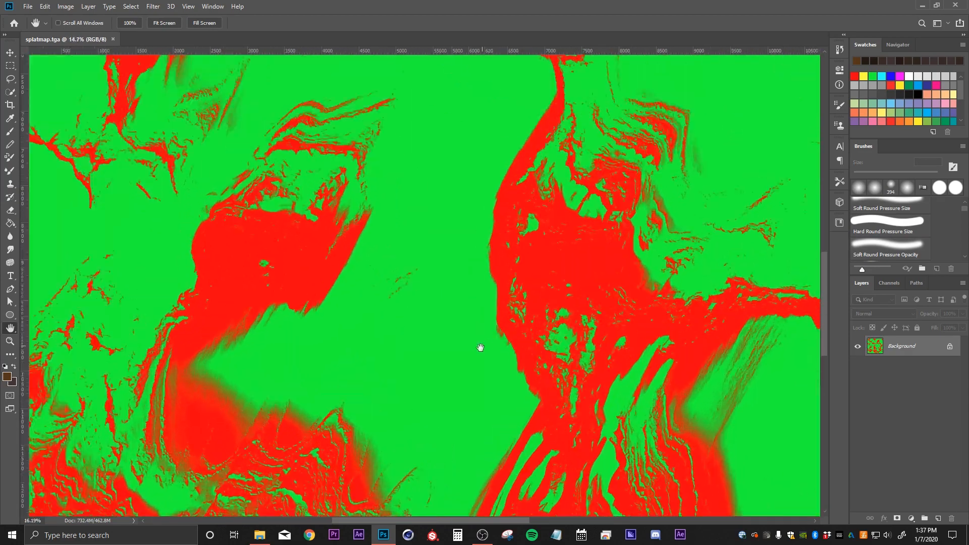
drag(495, 354, 512, 296)
alt+scroll(512, 296, down, 3)
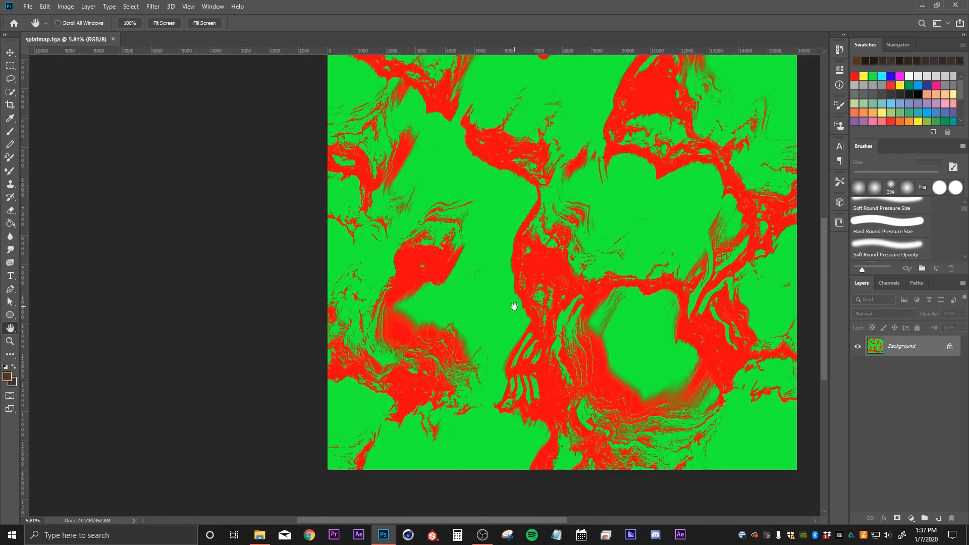
drag(642, 299, 534, 328)
alt+scroll(528, 349, down, 1)
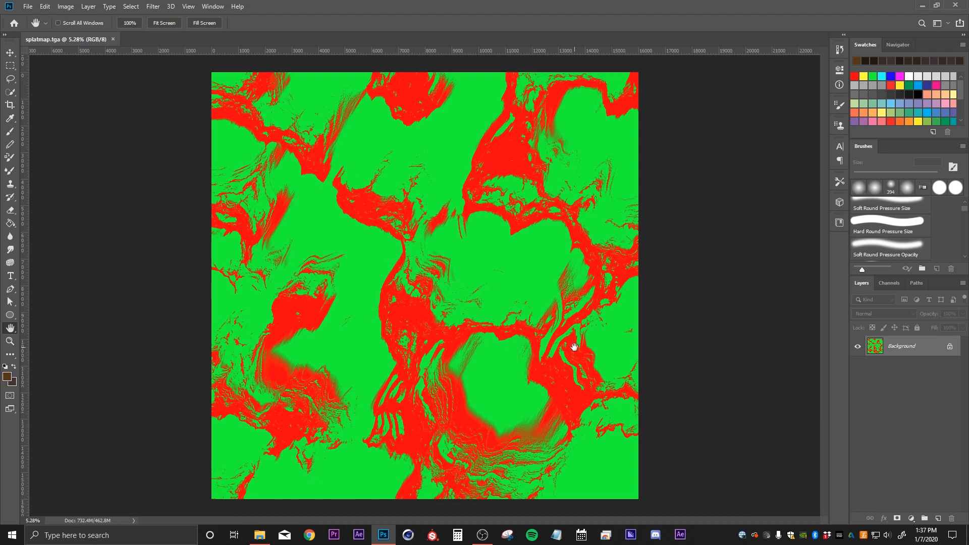
- Add an empty layer, duplicate the splat map's Background layer and delete the original locked Background
click(938, 519)
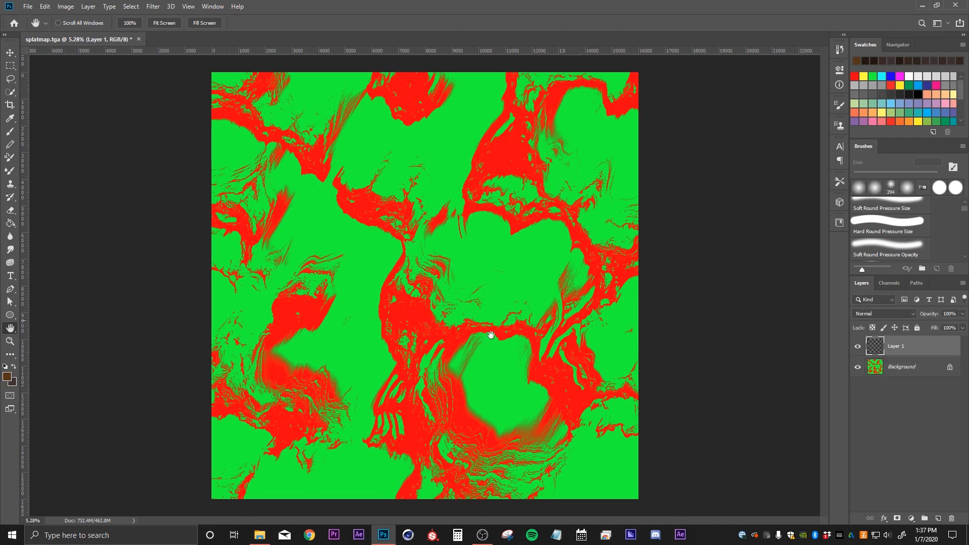
click(892, 372)
key(ctrl+j)
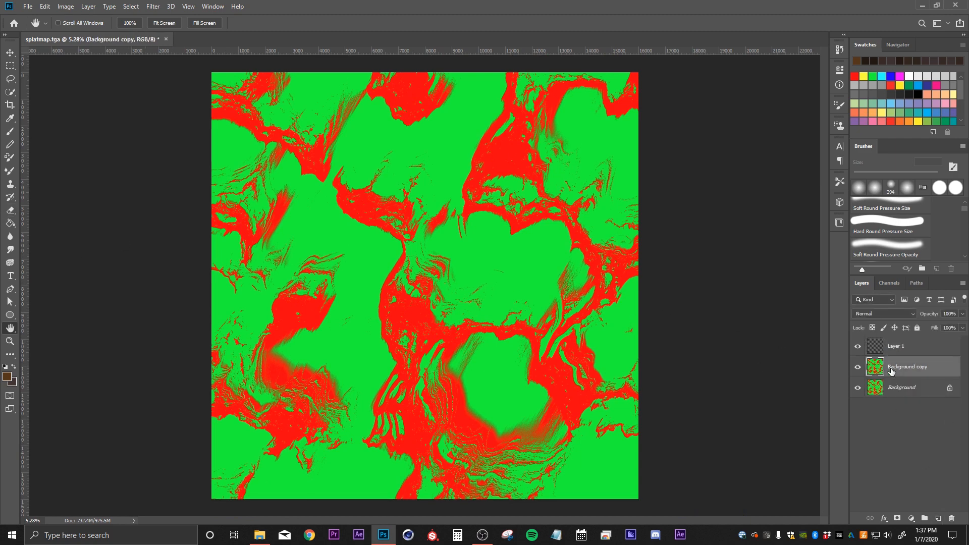
click(929, 389)
key(Delete)
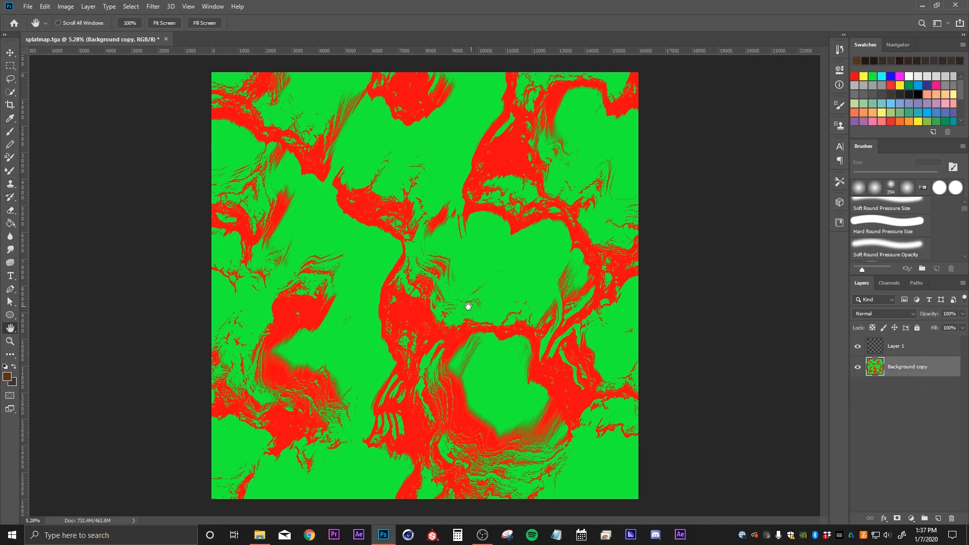
- Select the green areas of the Background copy layer with Color Range at fuzziness 200 and turn the selection into a layer mask
click(11, 92)
click(130, 7)
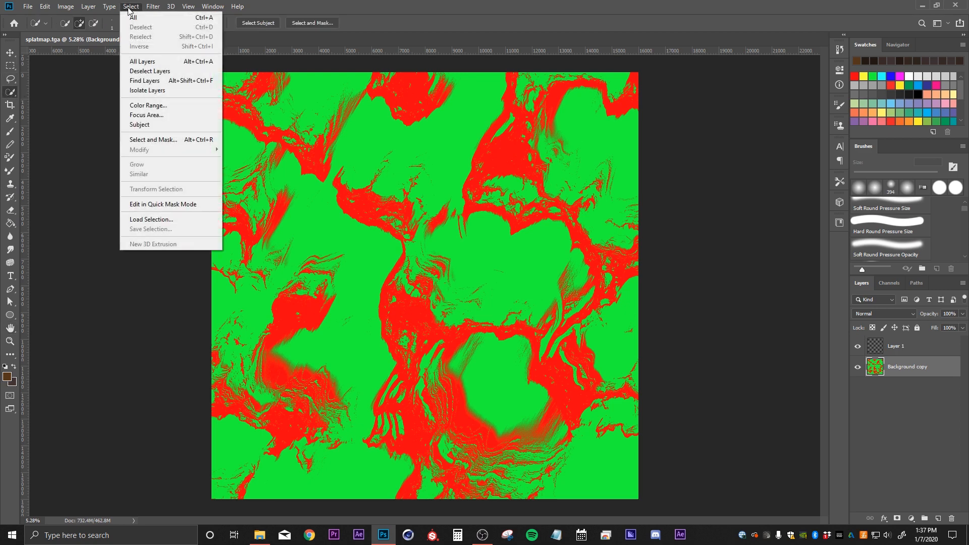
click(151, 102)
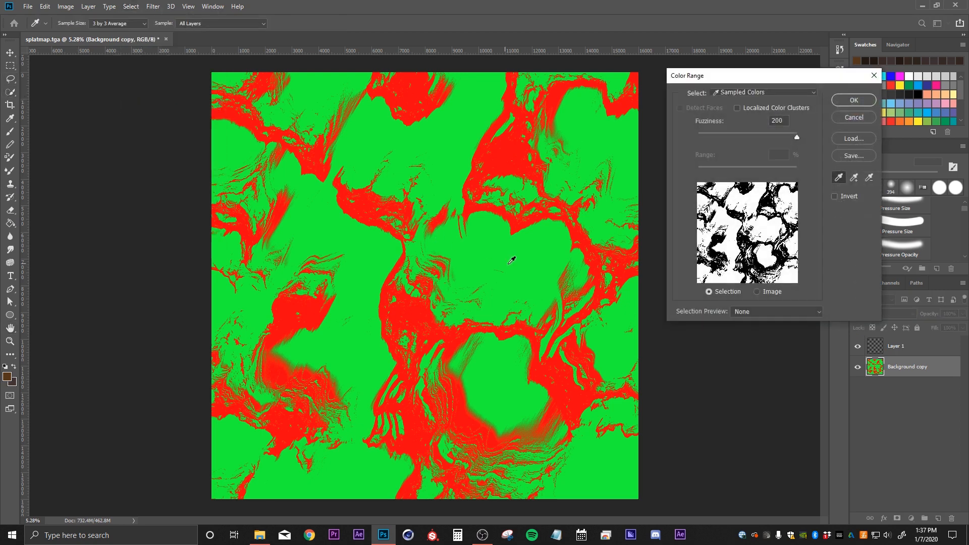
click(489, 235)
drag(769, 137, 802, 137)
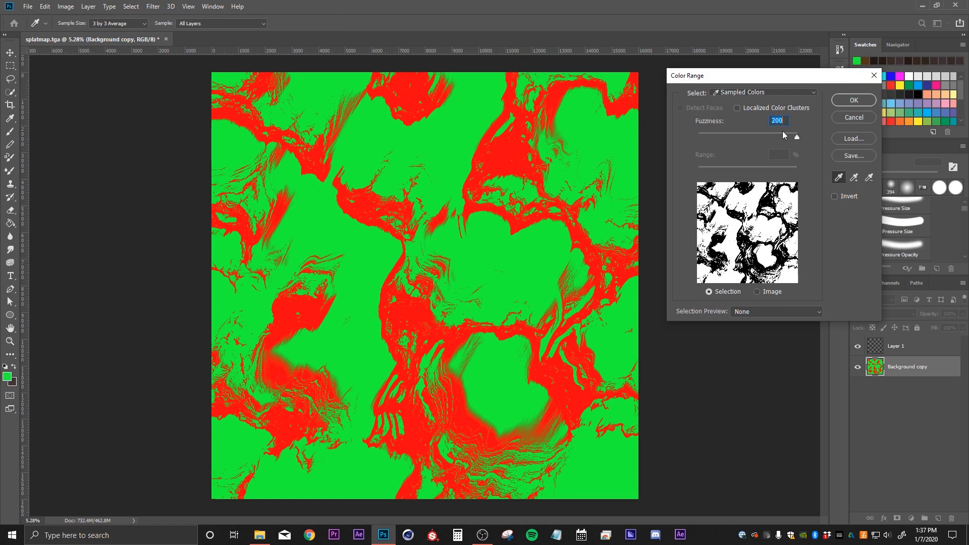
click(854, 101)
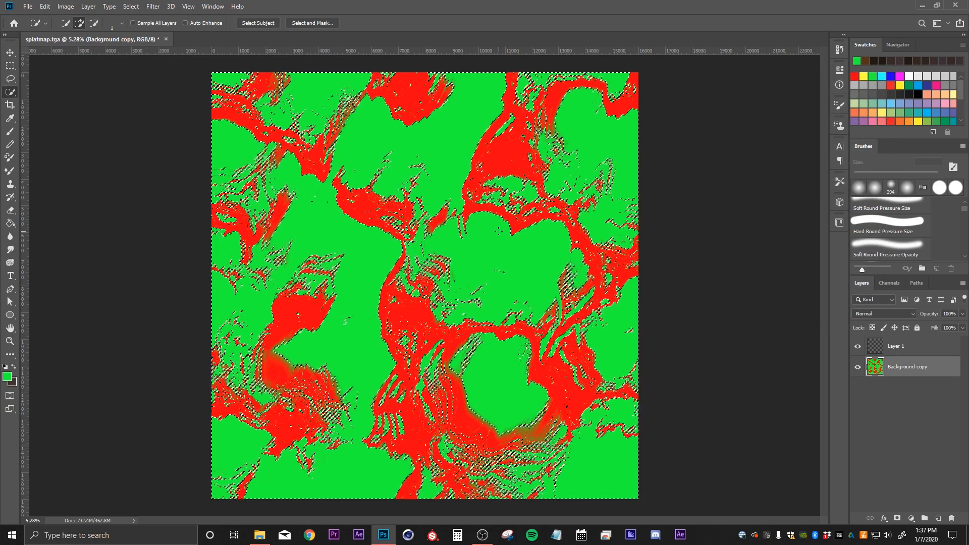
click(898, 519)
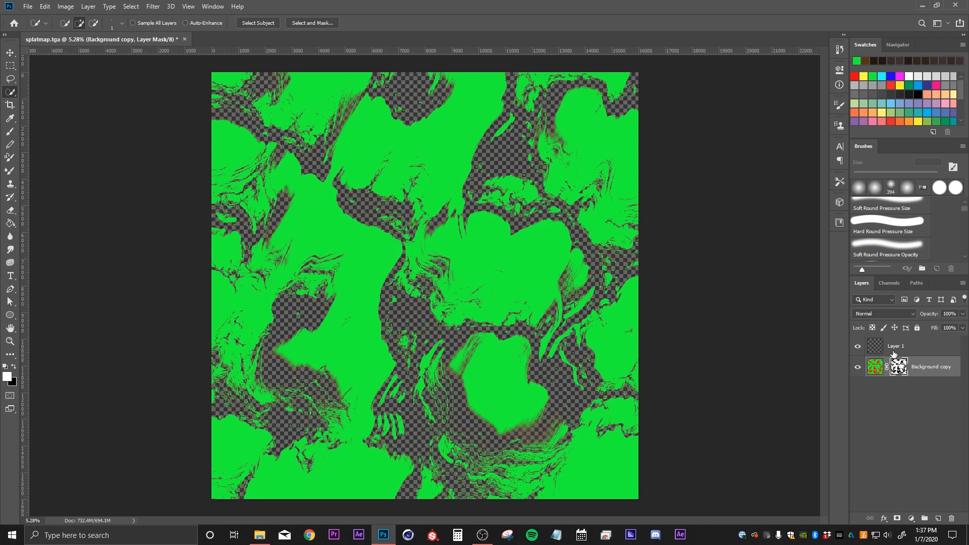
- Add a pure white Color Overlay to the masked Background copy layer
right_click(924, 369)
click(804, 112)
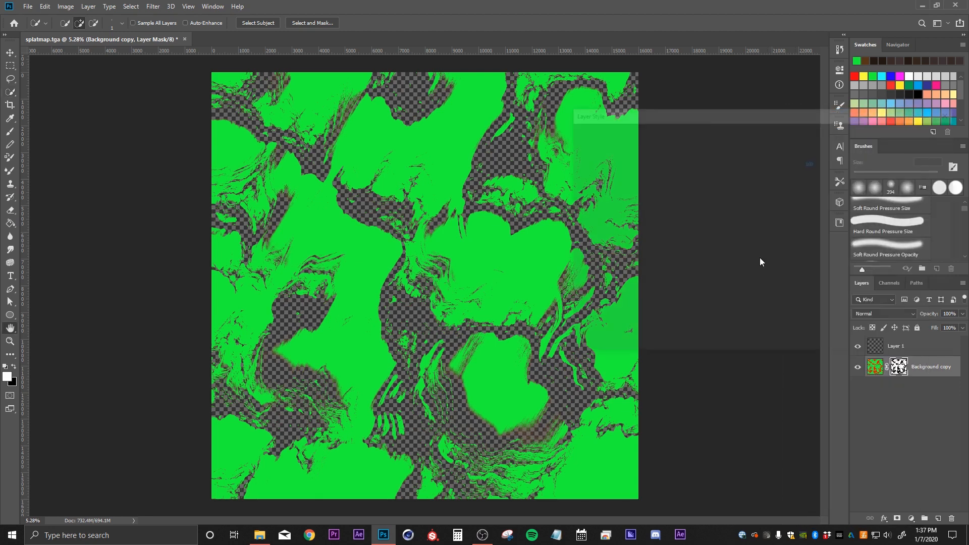
drag(635, 117, 656, 102)
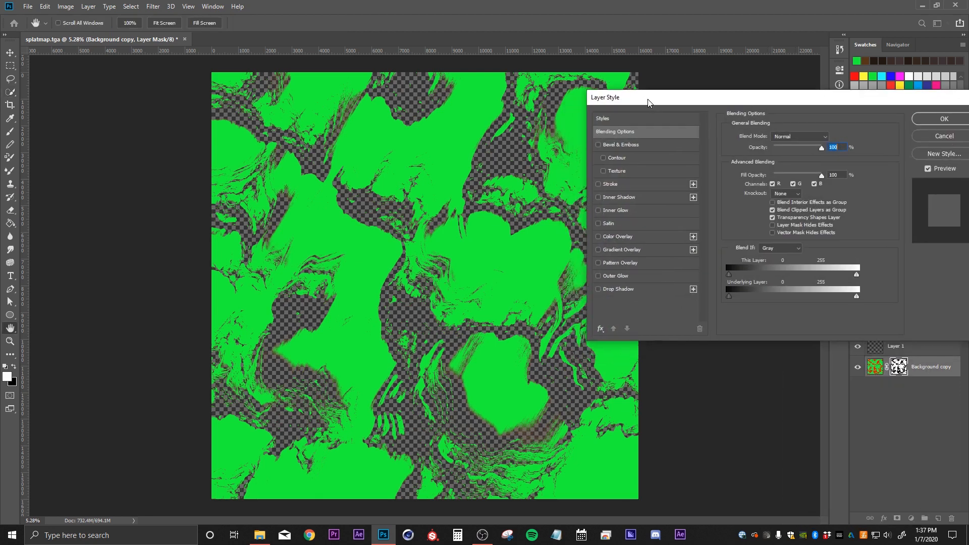
click(599, 236)
click(617, 237)
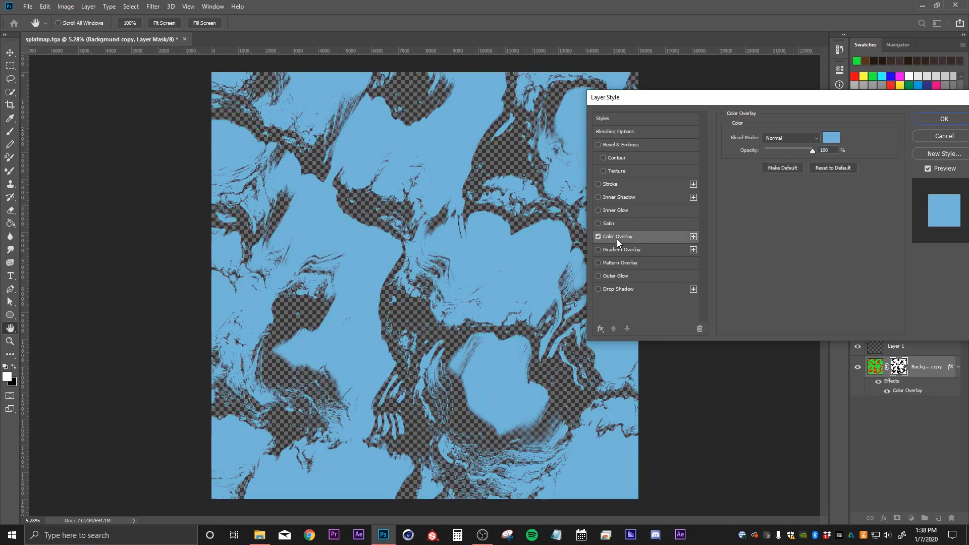
click(832, 140)
text(dbdbdb)
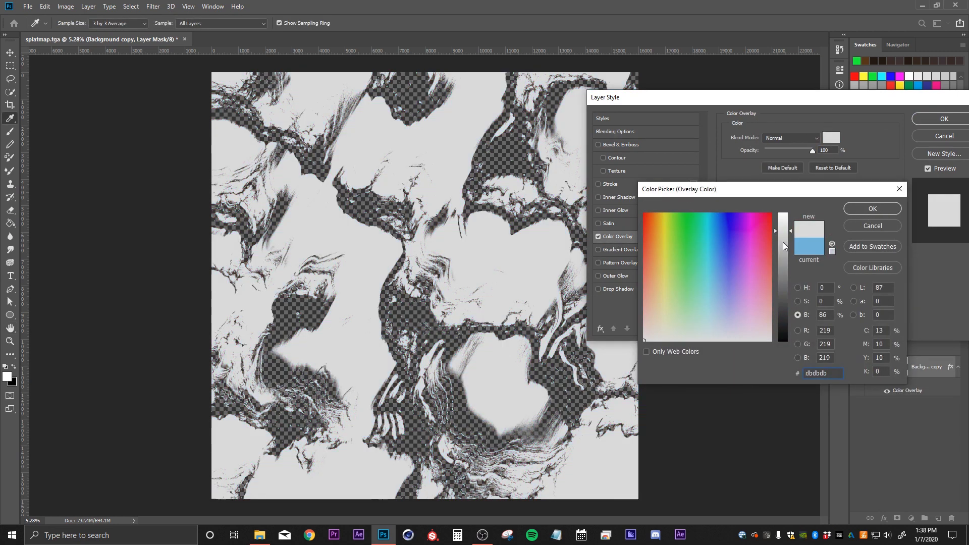
drag(783, 241, 783, 214)
click(865, 208)
click(943, 119)
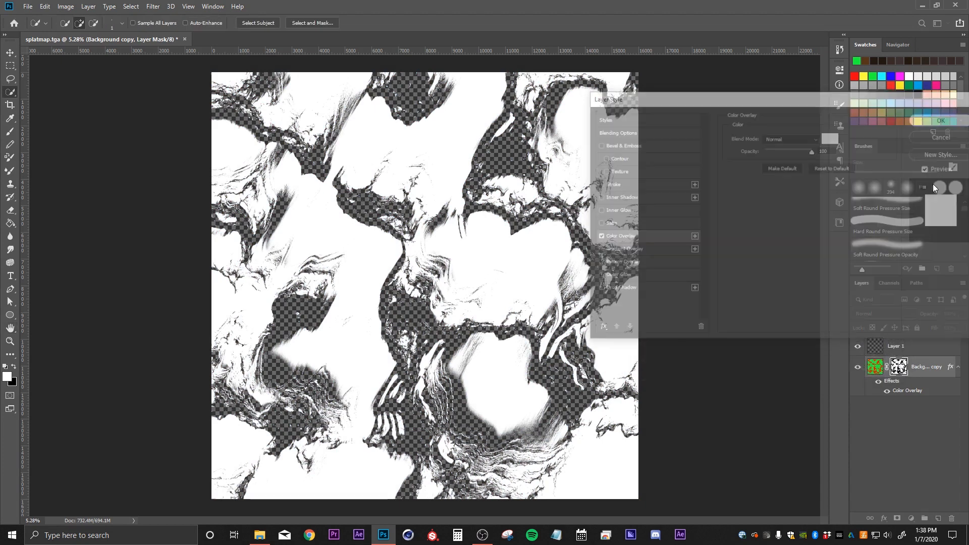
- Create a new layer, fill it with black and move it beneath the Background copy layer
click(875, 366)
click(939, 519)
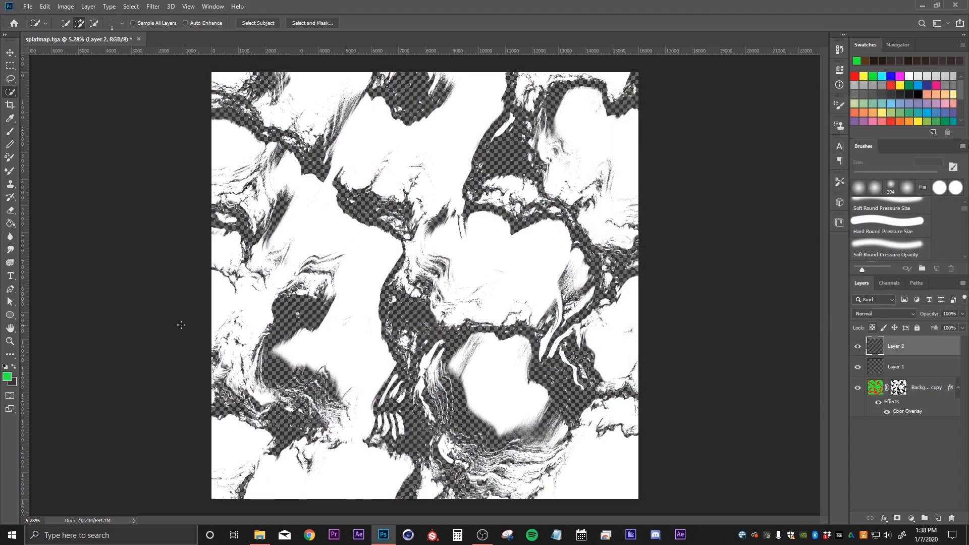
click(10, 223)
click(8, 375)
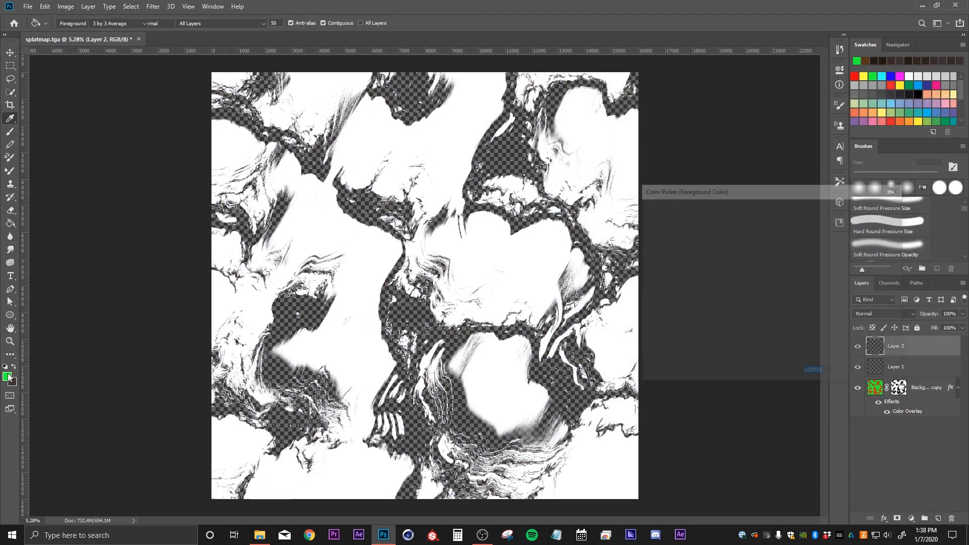
drag(783, 214, 777, 392)
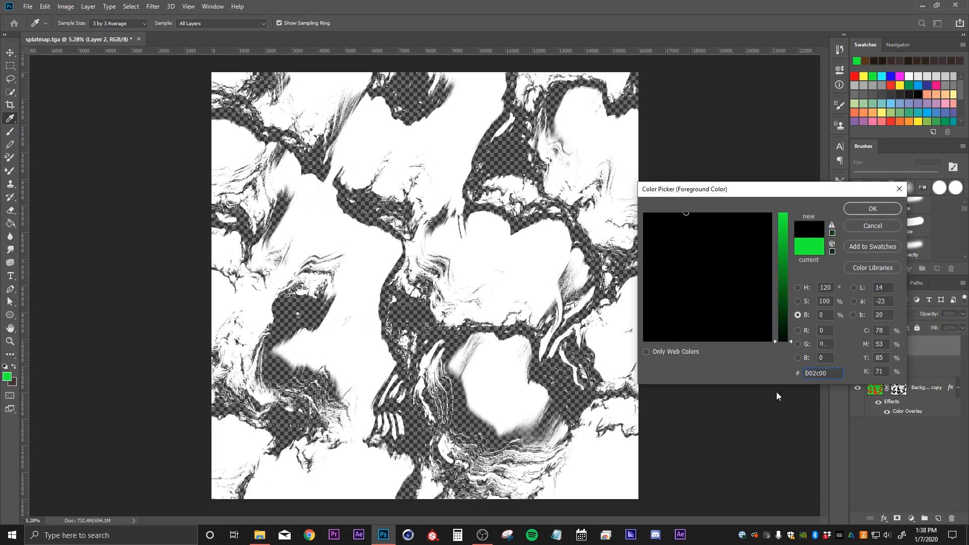
click(869, 214)
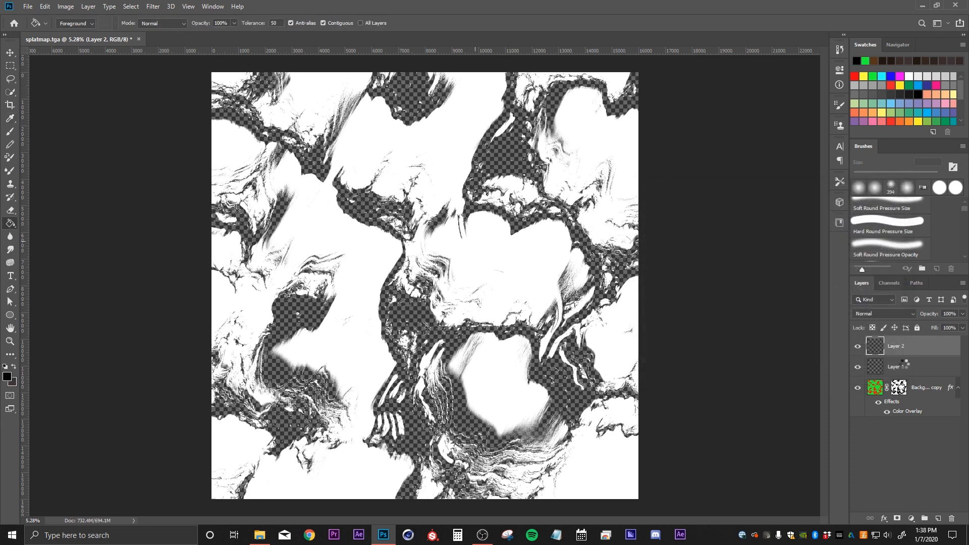
click(408, 352)
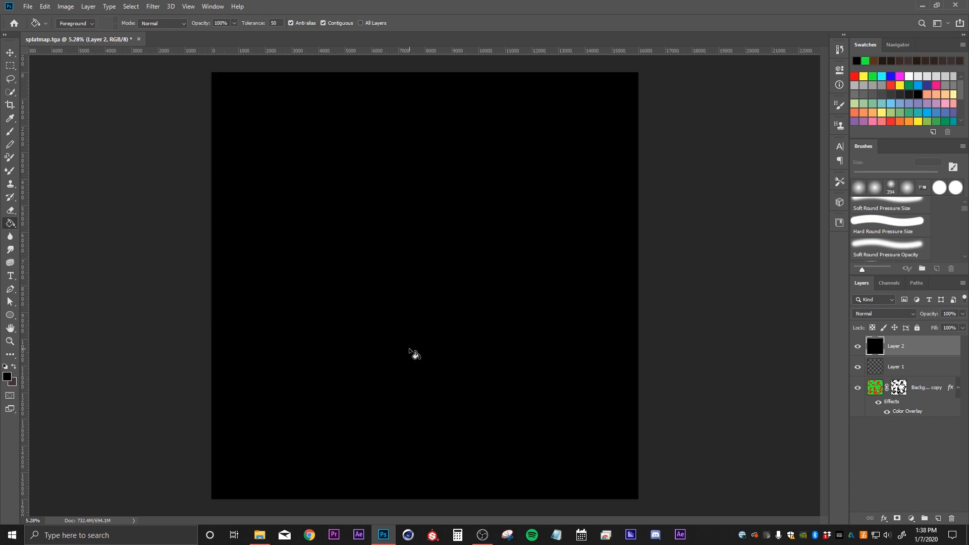
drag(901, 353, 931, 409)
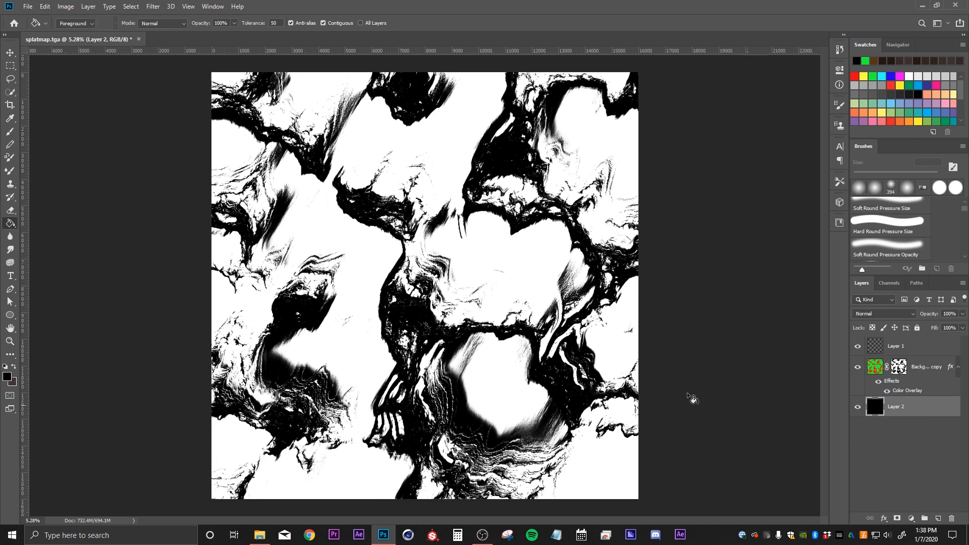
- Set up an Export As of the black-and-white mask in PNG format with transparency turned off
click(45, 6)
mouse_move(29, 6)
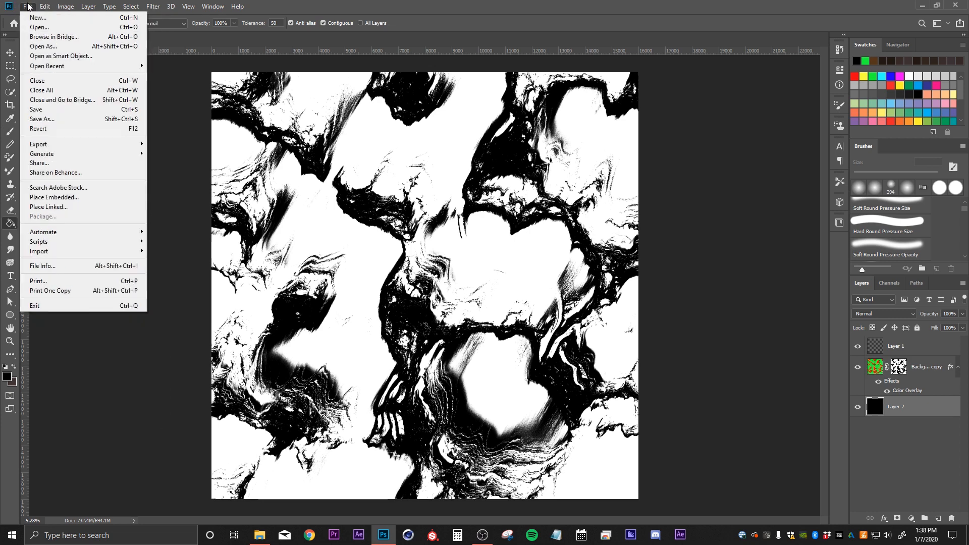
mouse_move(51, 147)
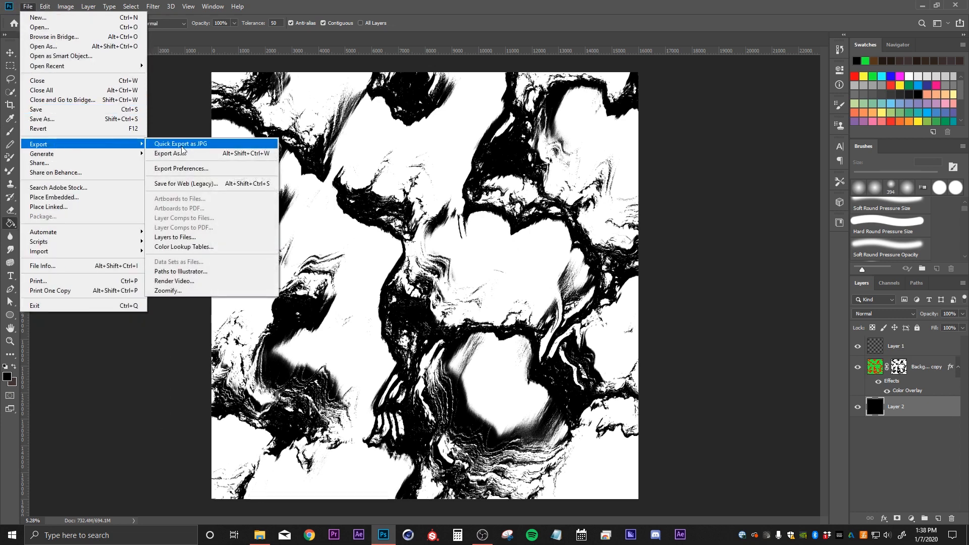
click(172, 153)
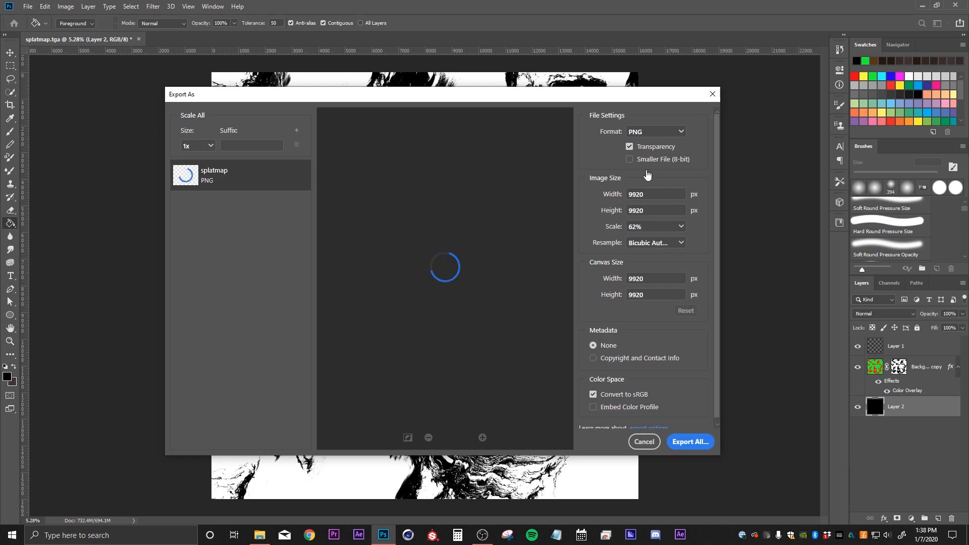
click(630, 147)
- Export the mask into the World Creator folder under the name splatmap b&w.png
click(688, 441)
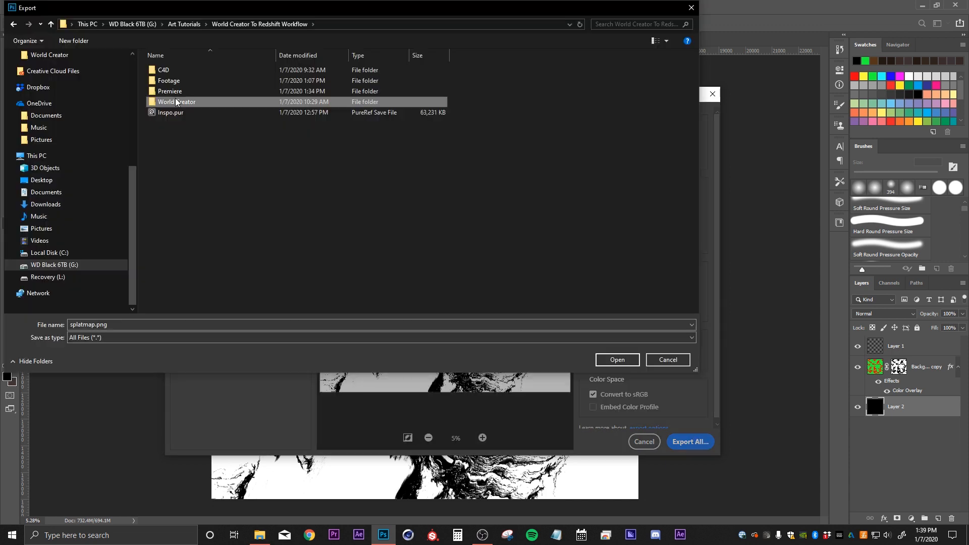
double_click(175, 101)
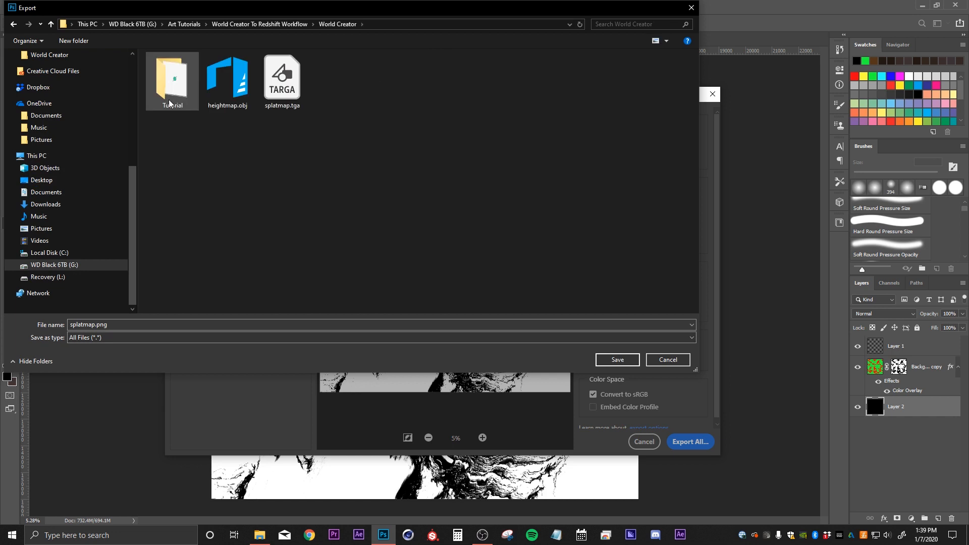
click(114, 323)
key(Right)
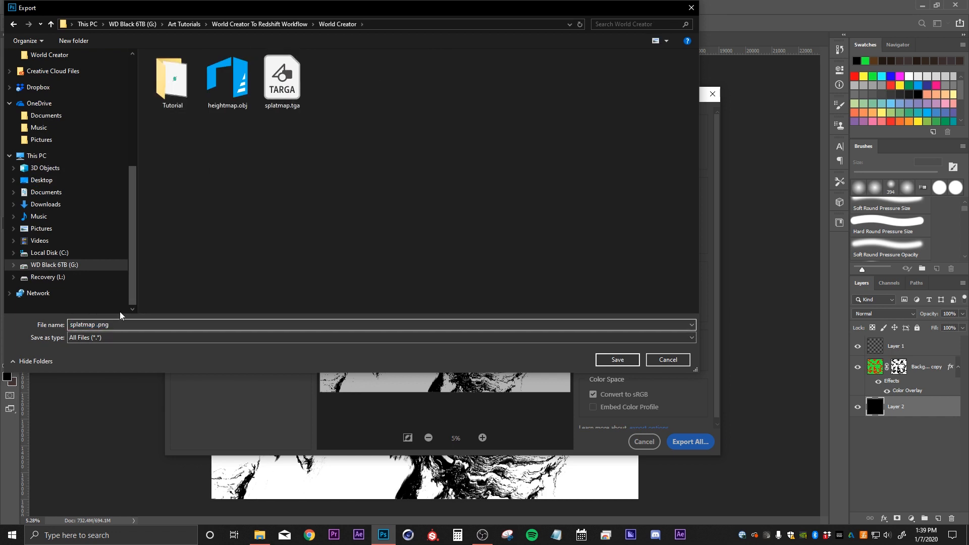
text(b&w)
click(614, 360)
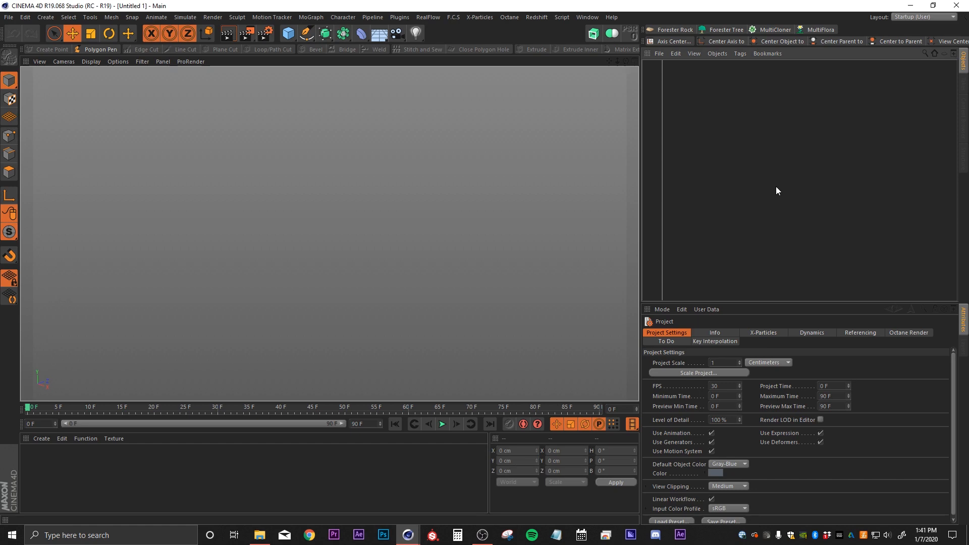
- Switch to Cinema 4D, open the exported terrain mesh heightmap.obj and leave it deselected
key(ctrl+o)
click(276, 78)
click(880, 508)
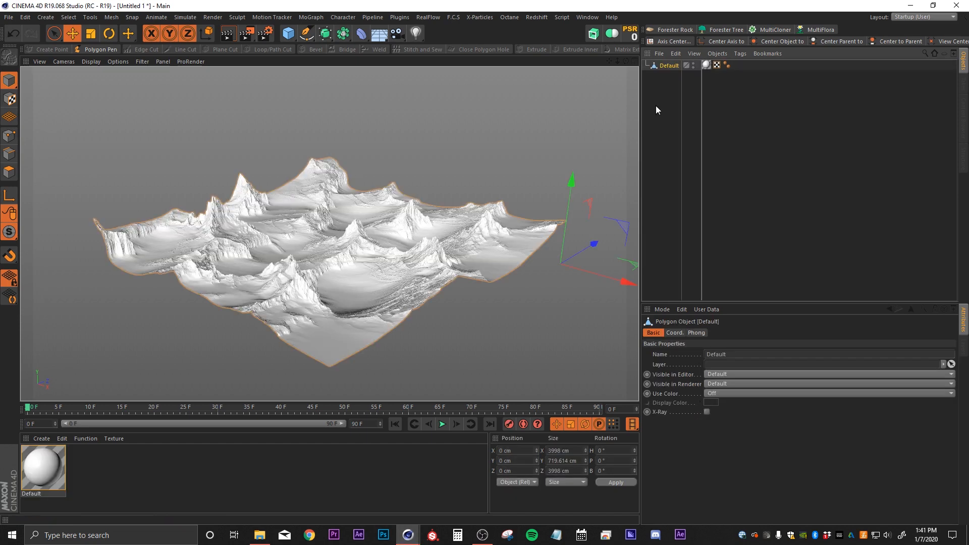
click(662, 144)
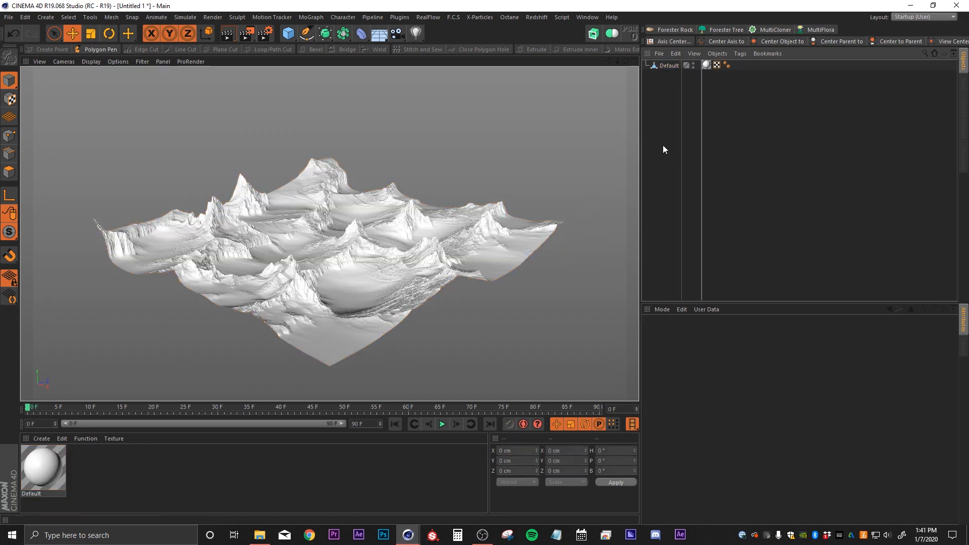
- Examine the imported terrain from several angles and up close, checking the shading along the mountain ridges
scroll(346, 250, up, 2)
scroll(348, 253, up, 6)
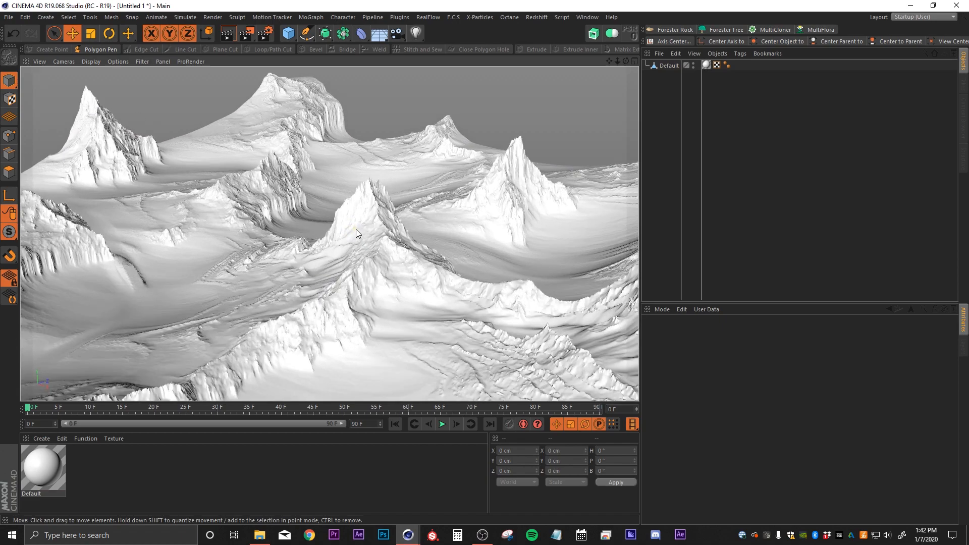
alt+drag(351, 276, 386, 255)
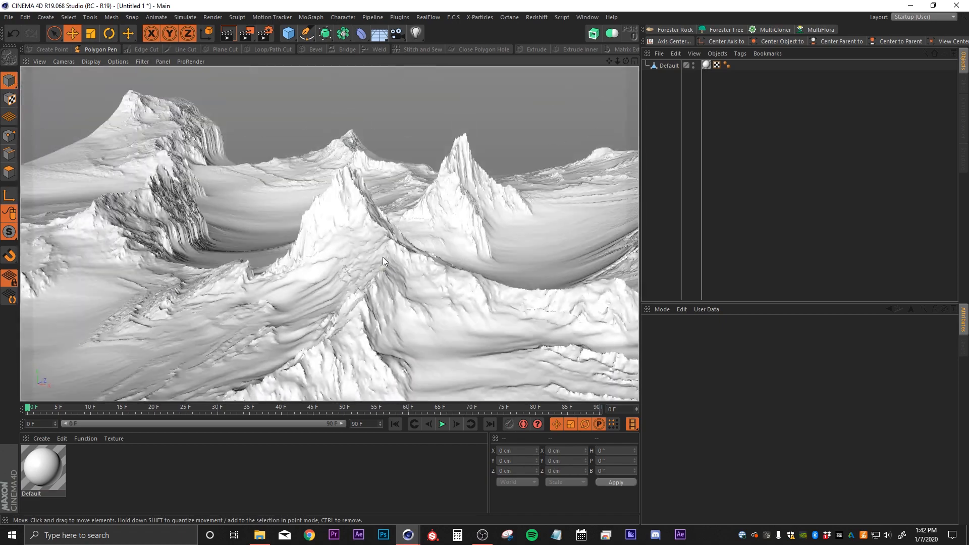
alt+right_drag(386, 256, 329, 275)
alt+drag(329, 275, 303, 249)
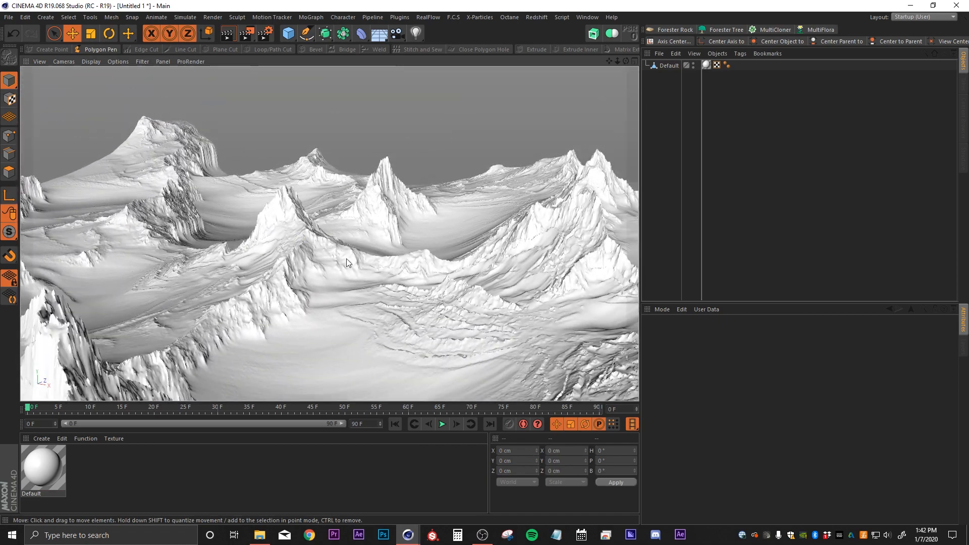
scroll(243, 291, up, 6)
alt+drag(253, 295, 325, 265)
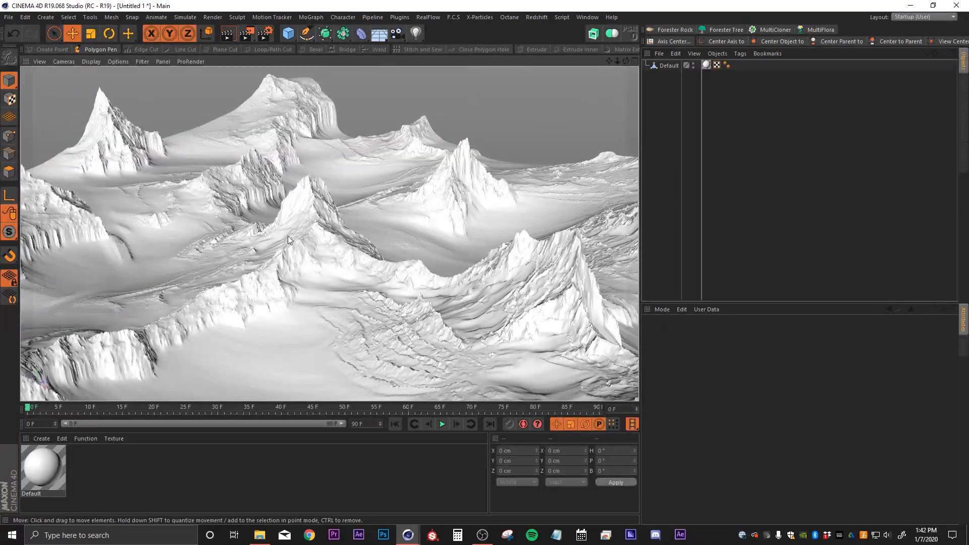
alt+middle_drag(284, 239, 337, 249)
scroll(343, 232, up, 5)
scroll(348, 310, up, 6)
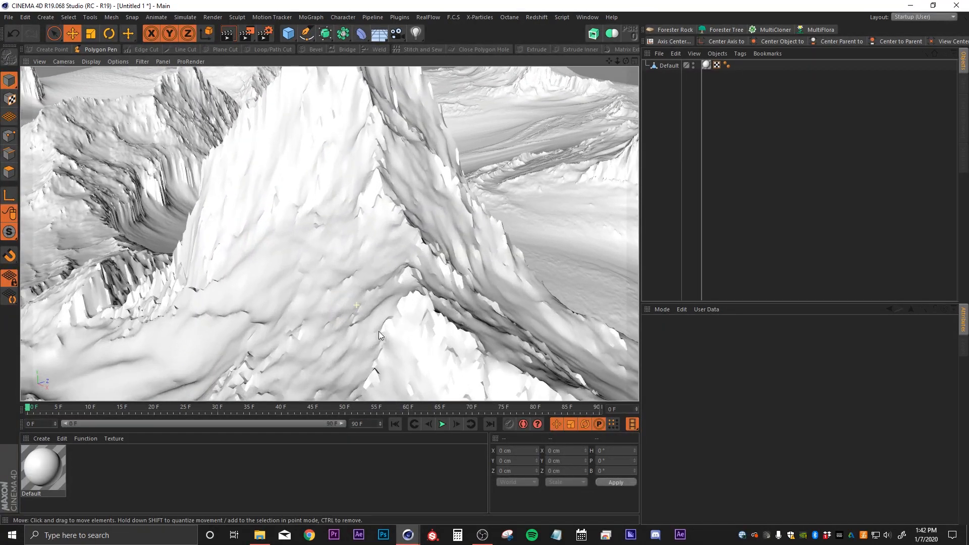
alt+drag(377, 325, 437, 312)
scroll(371, 204, up, 3)
alt+middle_drag(437, 312, 313, 172)
scroll(261, 238, up, 3)
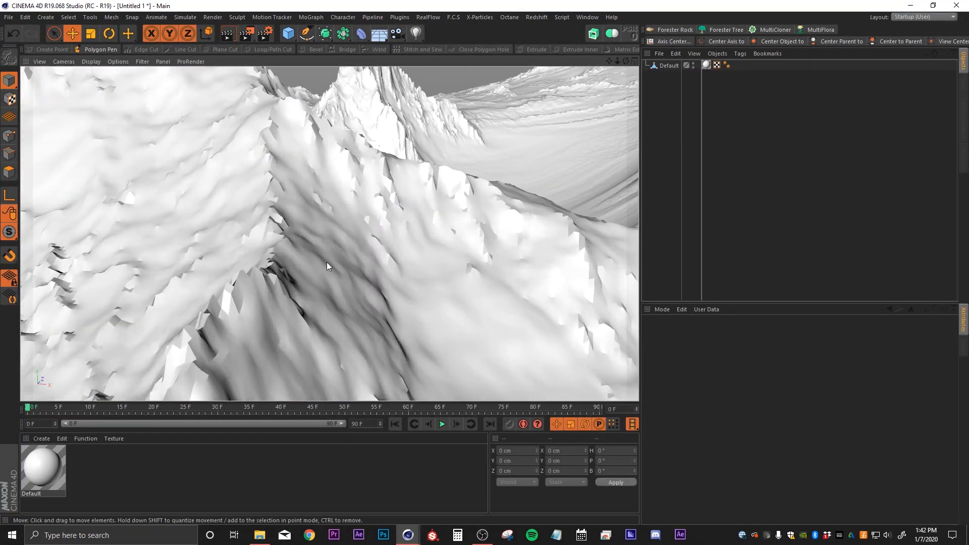
alt+drag(326, 262, 274, 291)
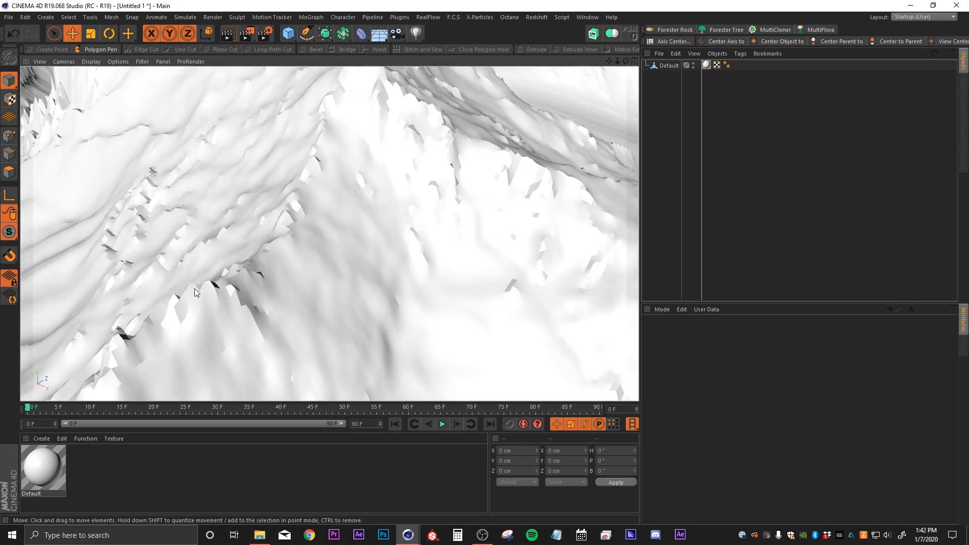
alt+drag(329, 289, 425, 309)
scroll(415, 301, down, 4)
alt+middle_drag(415, 302, 407, 269)
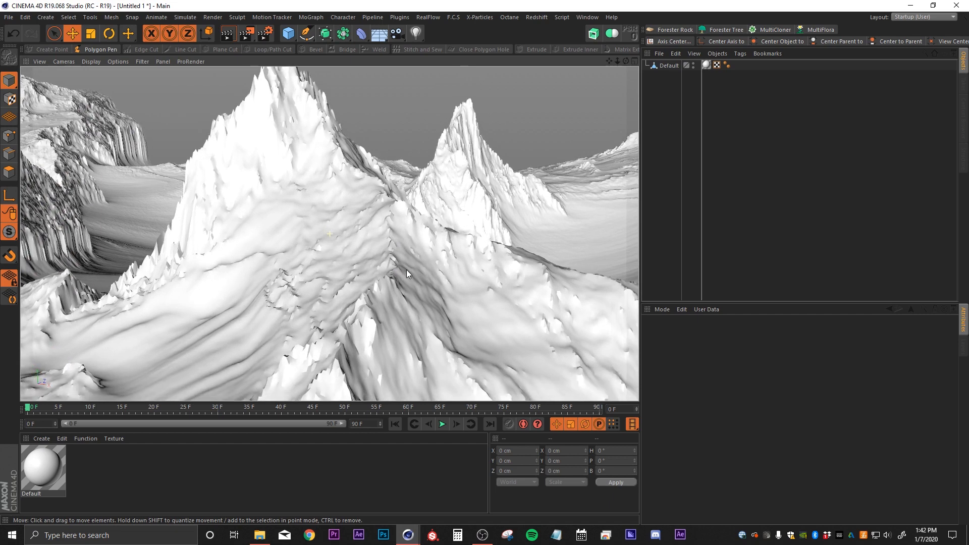
- Set the Phong angle of the terrain mesh's Phong tag to 180° to smooth its shading
click(726, 65)
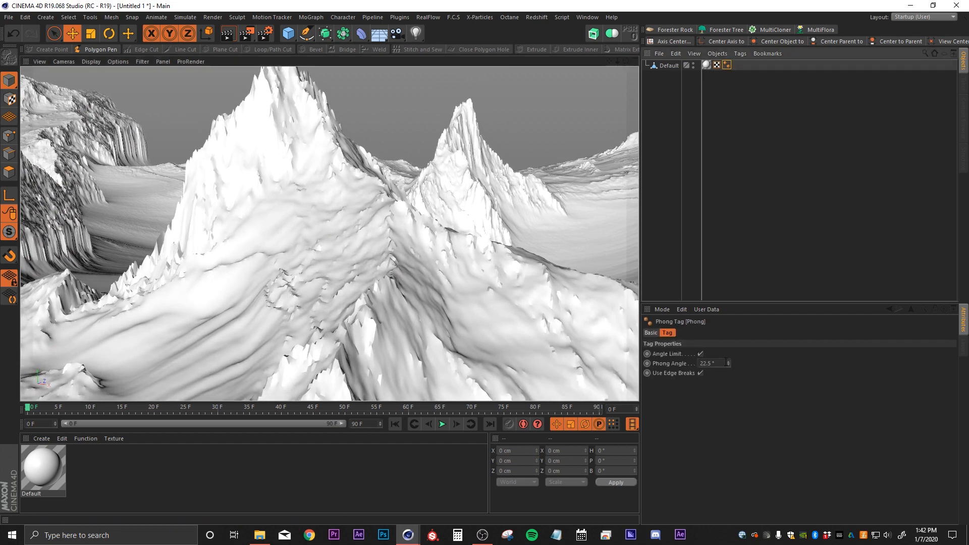
click(727, 363)
text(180)
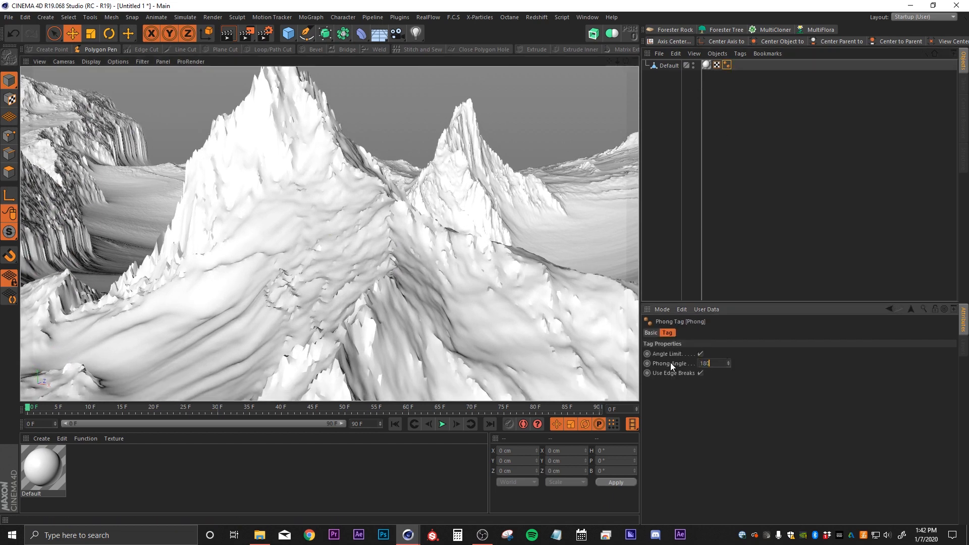
key(Return)
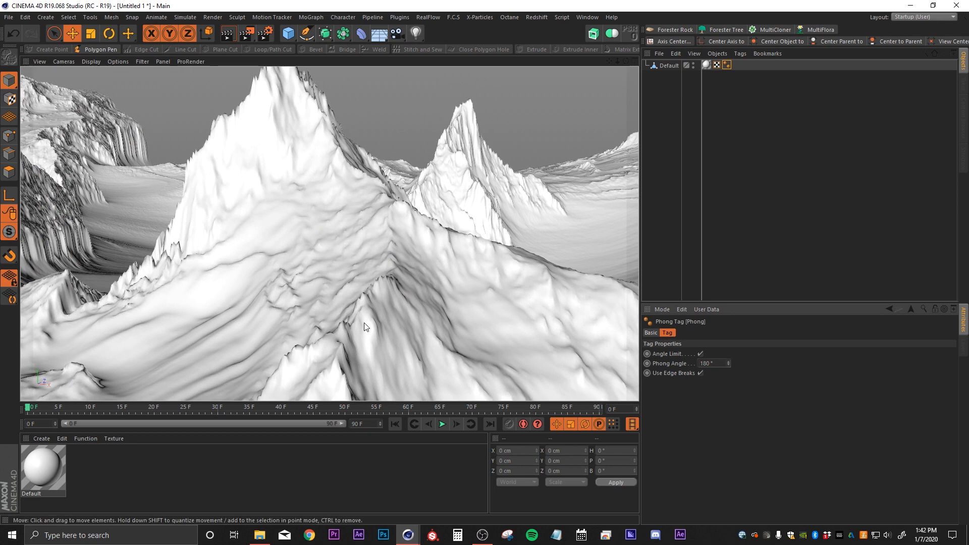
mouse_move(287, 275)
alt+mouse_down()
mouse_move(259, 256)
mouse_move(301, 186)
mouse_move(286, 268)
mouse_move(285, 133)
mouse_move(286, 174)
alt+mouse_up()
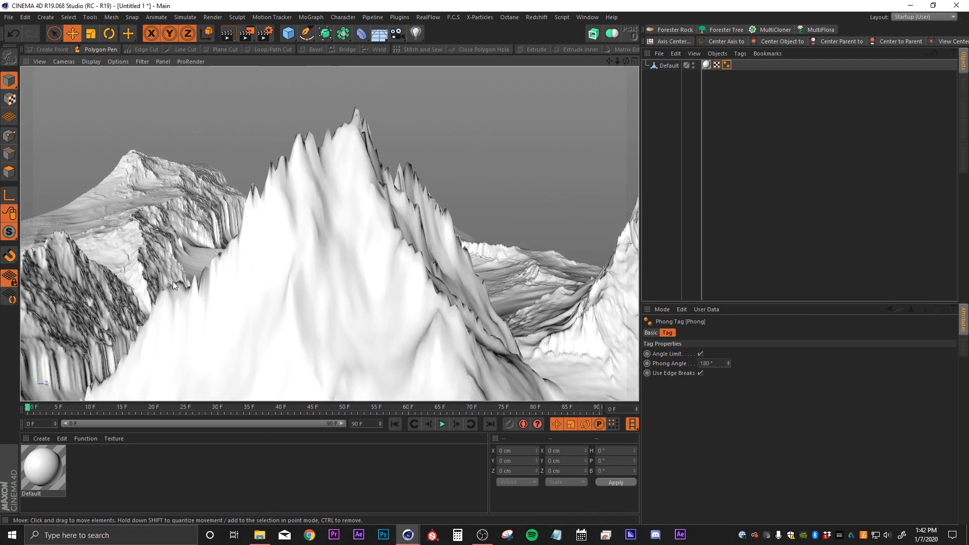
- Add a Smoothing deformer and make it a child of the Default terrain object
mouse_move(324, 127)
alt+mouse_down()
mouse_move(353, 249)
mouse_move(468, 330)
mouse_move(299, 227)
mouse_move(319, 237)
mouse_move(365, 304)
mouse_move(329, 341)
mouse_move(488, 320)
mouse_move(412, 332)
mouse_move(350, 324)
mouse_move(323, 249)
mouse_move(490, 344)
mouse_move(375, 250)
mouse_move(421, 252)
alt+mouse_up()
scroll(387, 228, up, 5)
drag(365, 32, 610, 161)
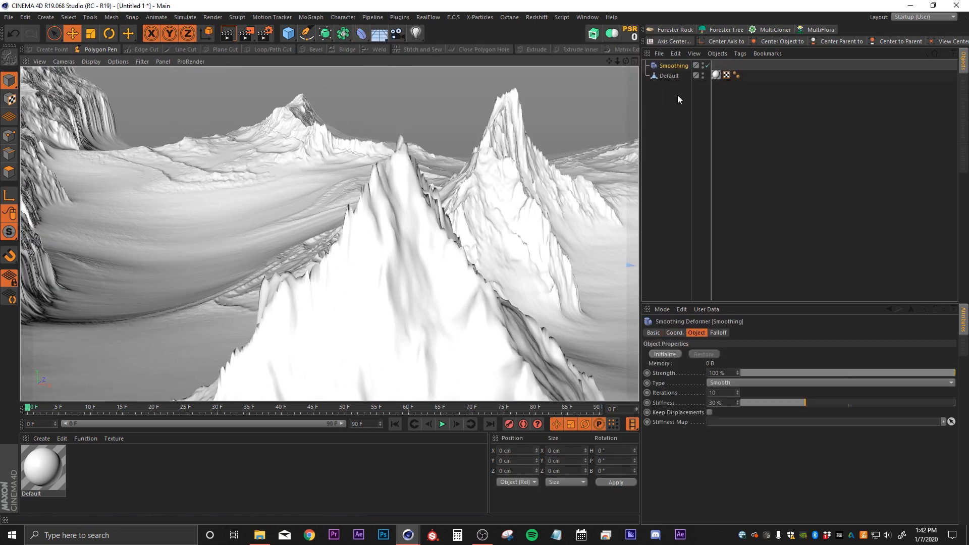
drag(673, 65, 670, 77)
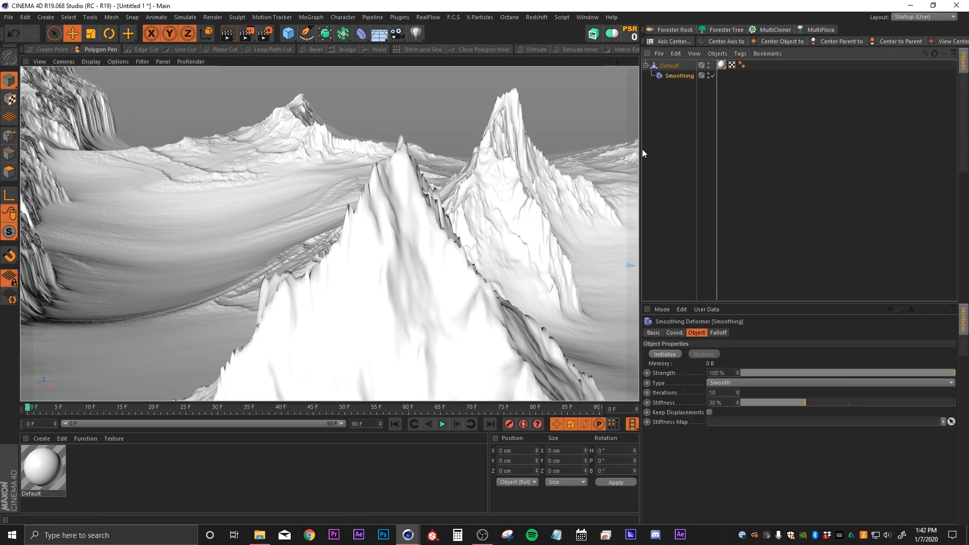
- Set the Smoothing deformer's strength to 15%
scroll(371, 263, up, 3)
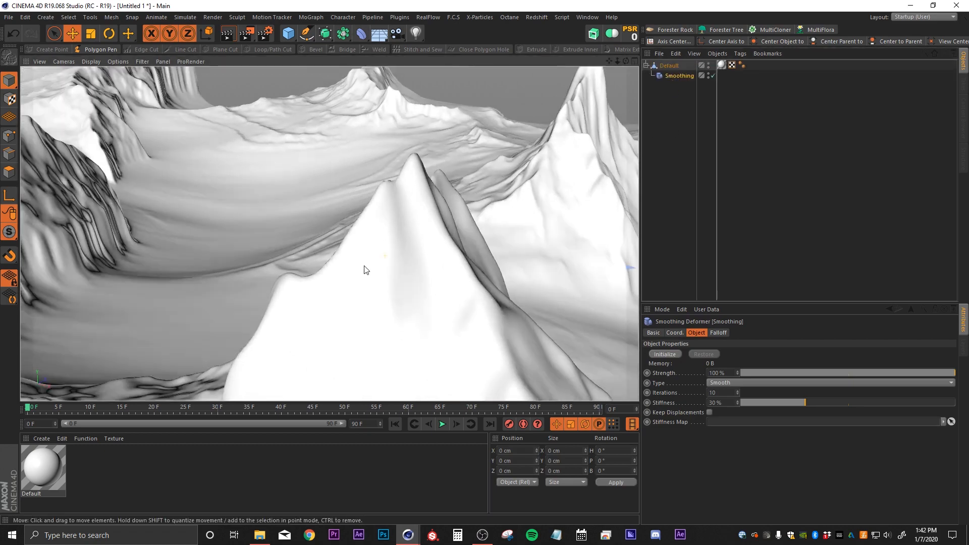
mouse_move(364, 266)
alt+mouse_down()
mouse_move(298, 268)
mouse_move(483, 219)
mouse_move(350, 264)
alt+mouse_up()
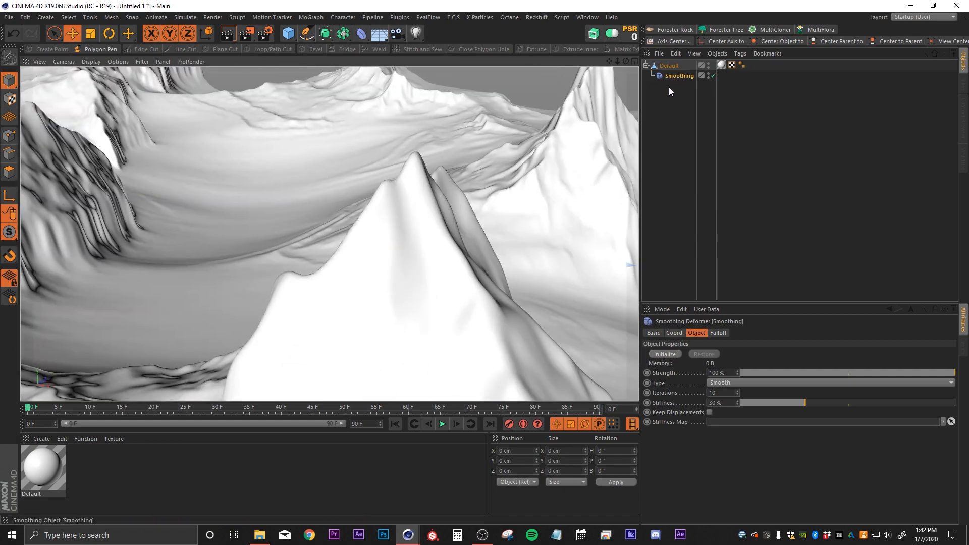
alt+drag(397, 348, 444, 185)
scroll(429, 159, up, 5)
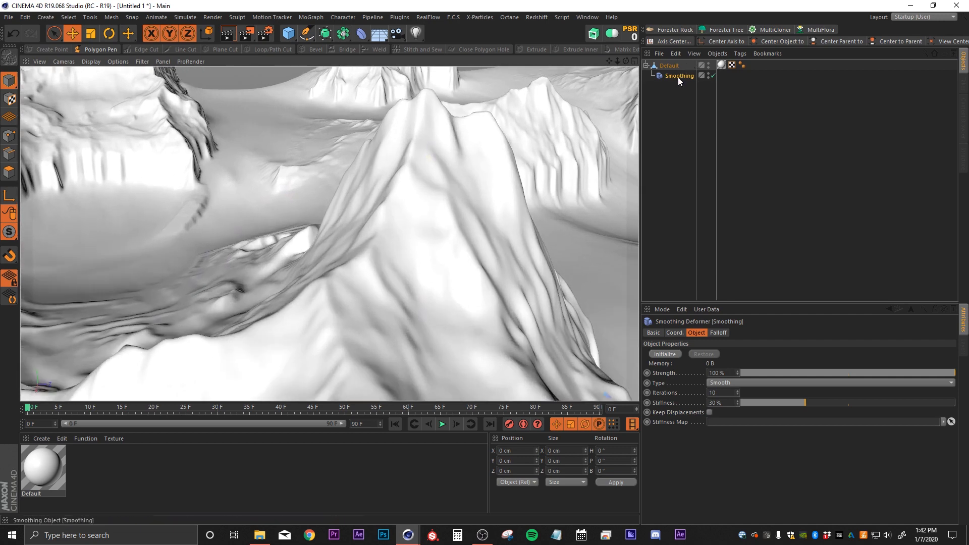
drag(735, 374, 696, 374)
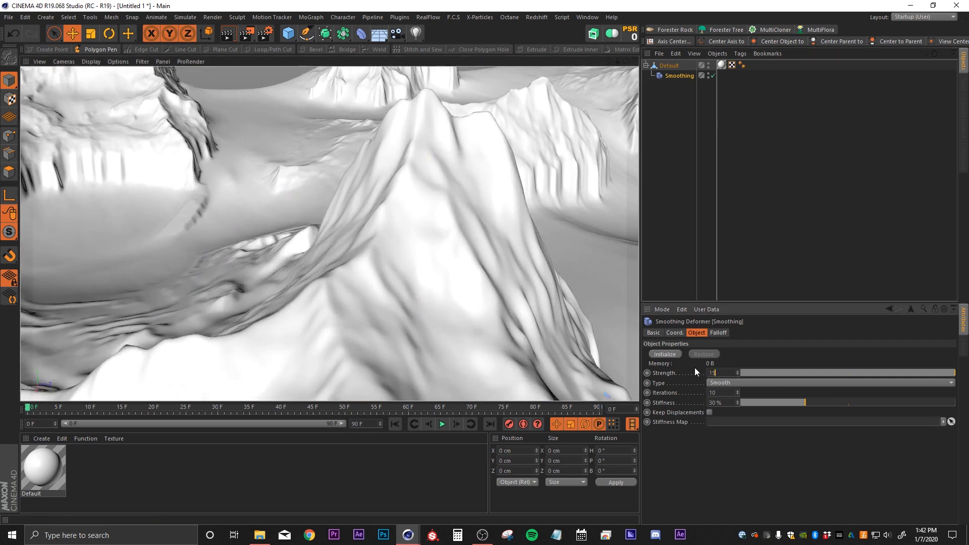
text(15)
key(Return)
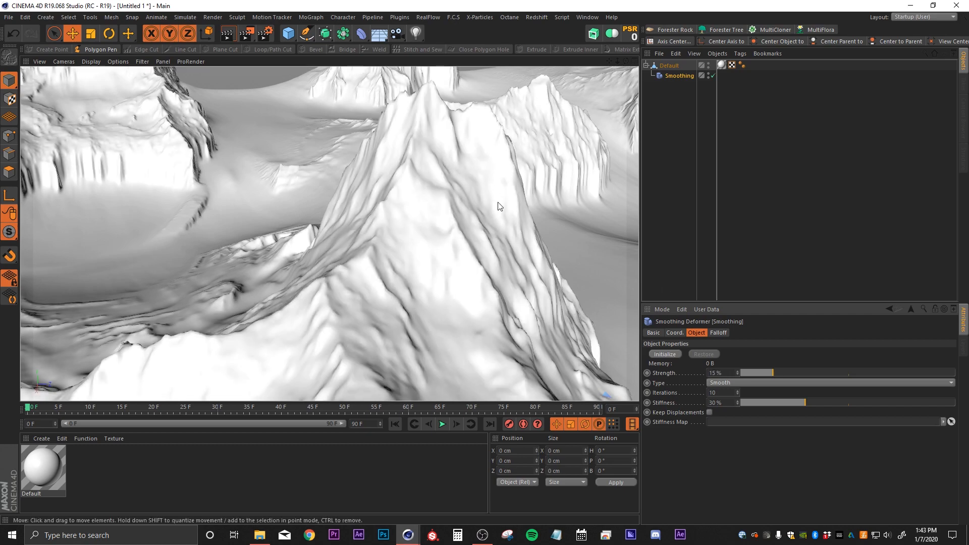
- Disable and re-enable the Smoothing deformer to compare the terrain ridges with and without it, and leave everything deselected
alt+drag(498, 206, 376, 262)
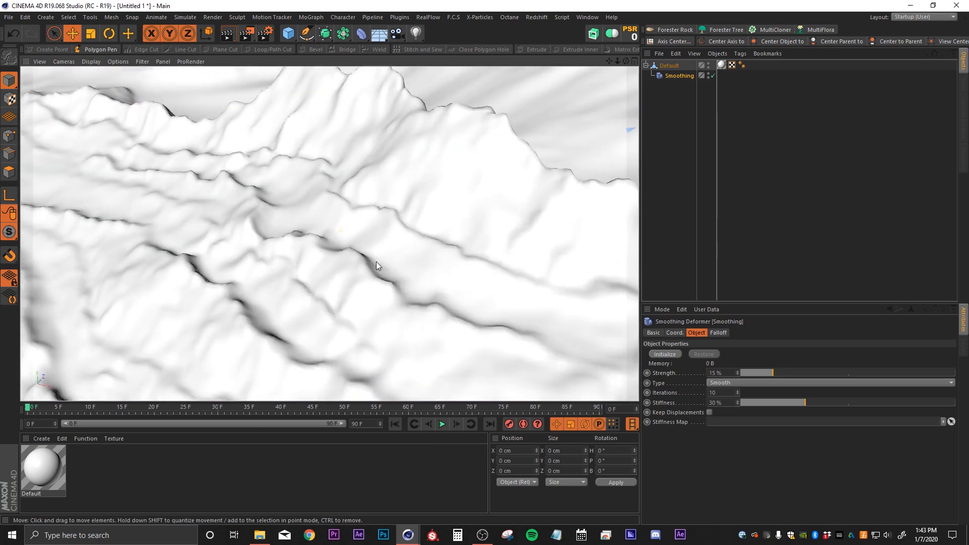
click(714, 75)
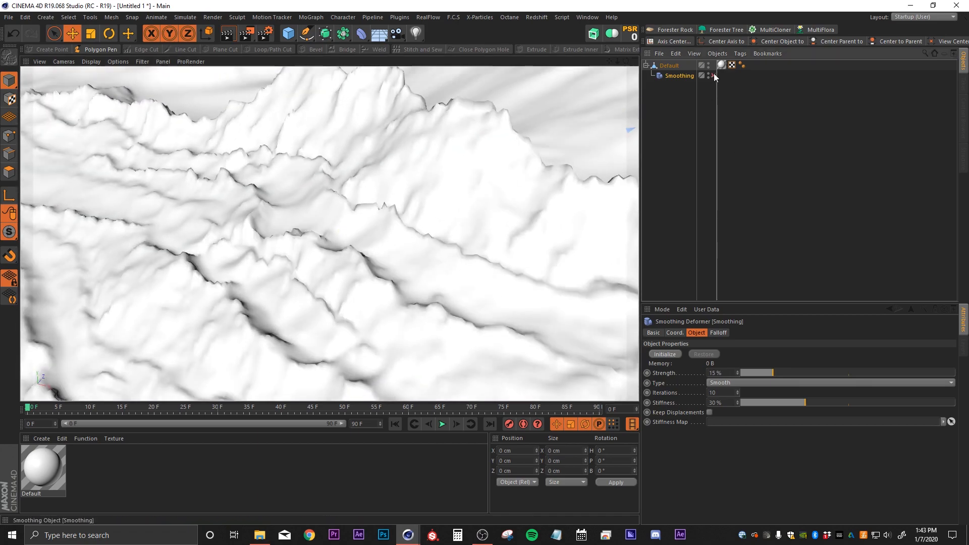
alt+drag(283, 242, 249, 222)
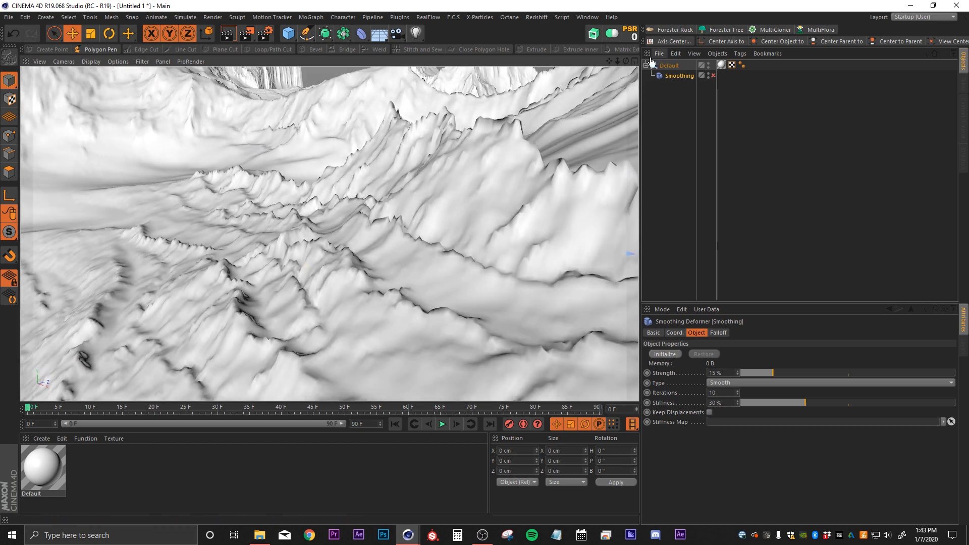
click(713, 75)
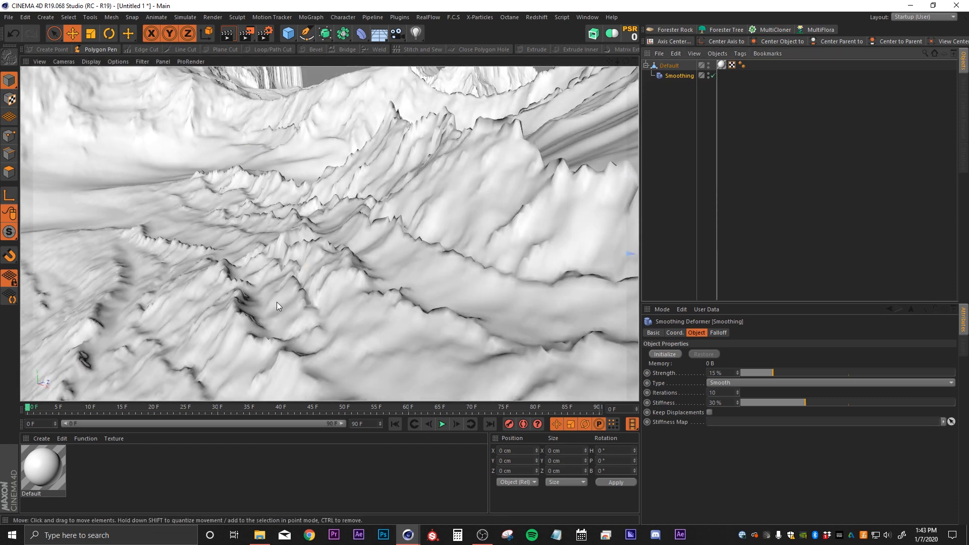
alt+drag(417, 324, 413, 299)
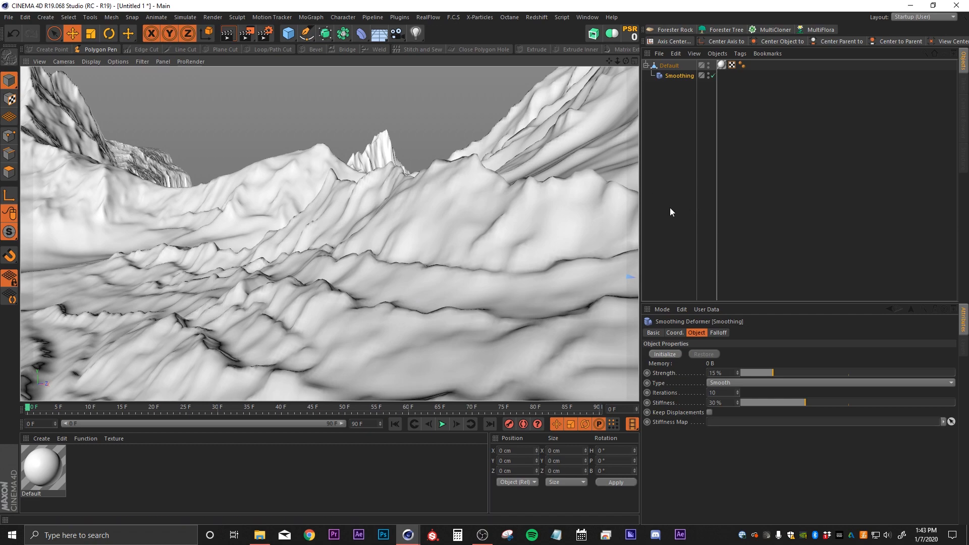
click(666, 145)
alt+drag(284, 241, 364, 281)
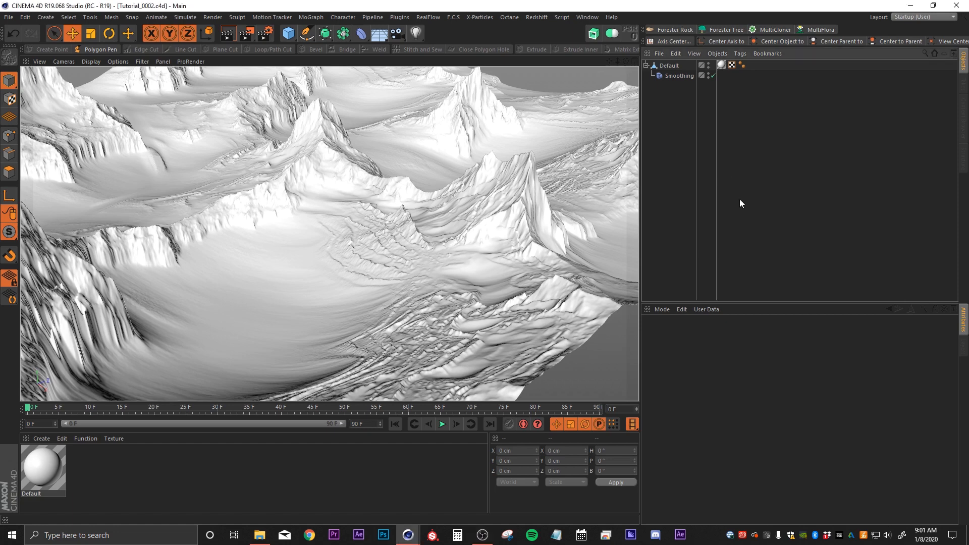
- Switch to the Redshift (User) layout and start the live render preview of the terrain
click(925, 15)
click(919, 99)
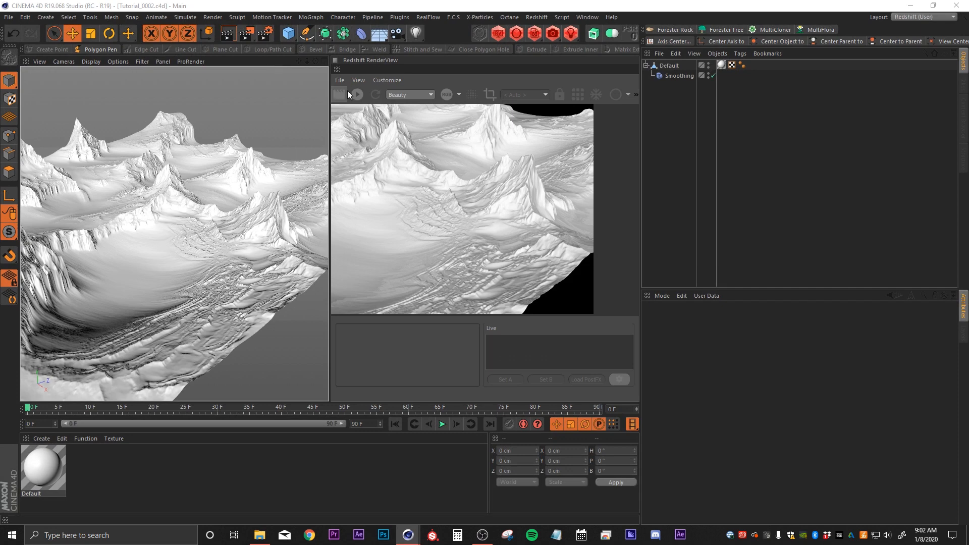
click(351, 99)
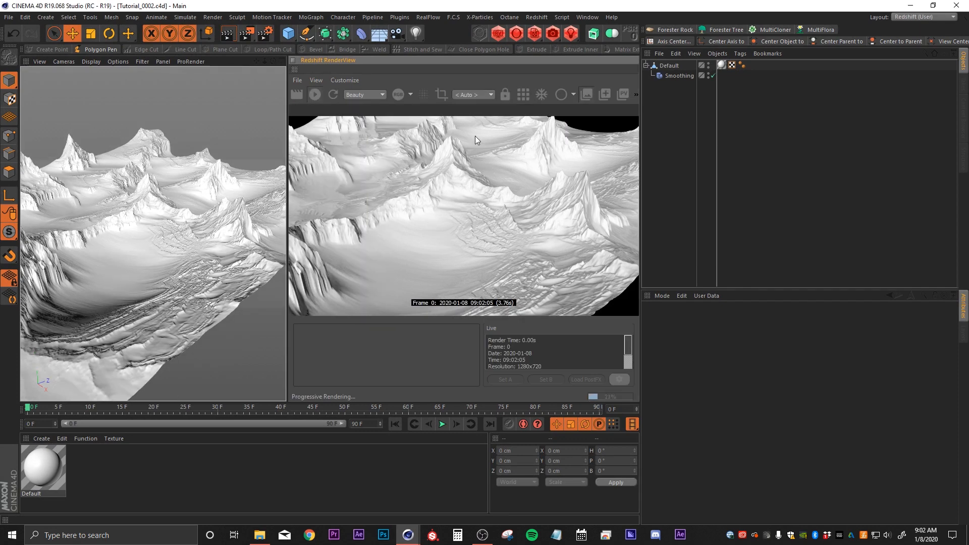
- Add a Redshift dome light and load HdrSkyCloudy008_HDR_16K.exr as its dome map without copying it to the project location
click(535, 17)
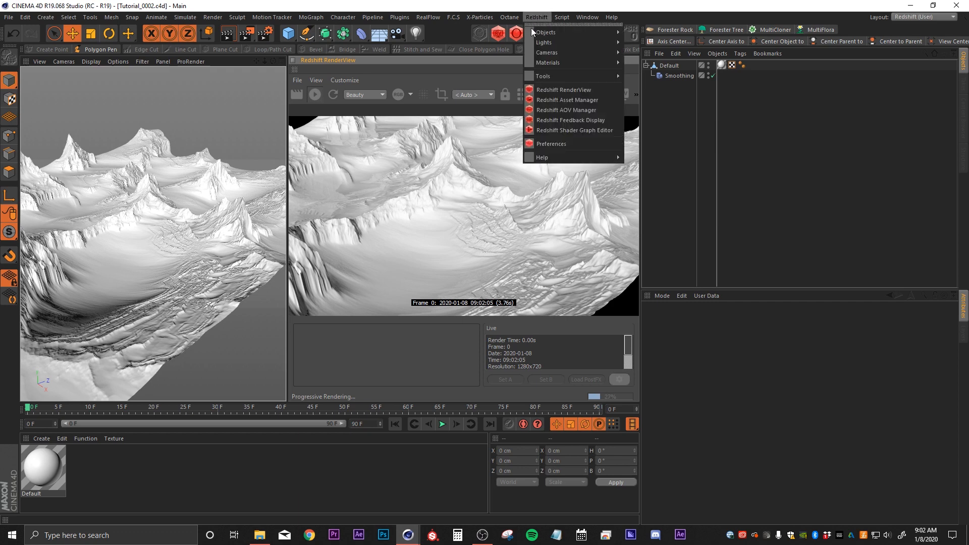
mouse_move(533, 44)
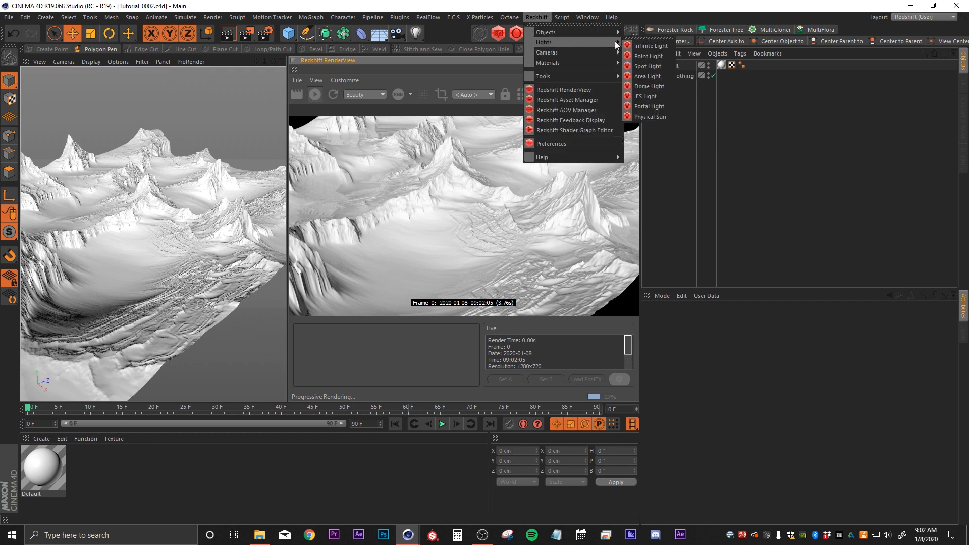
click(655, 89)
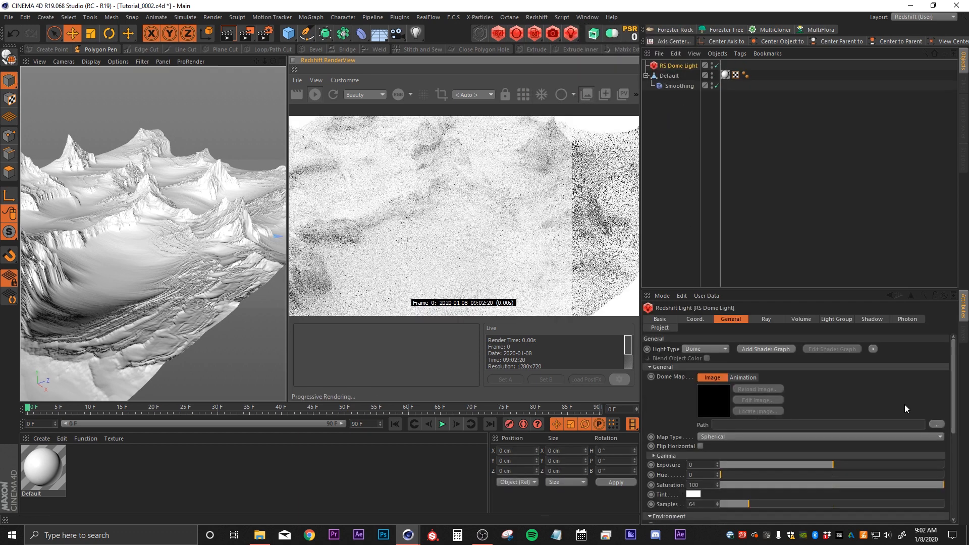
click(937, 424)
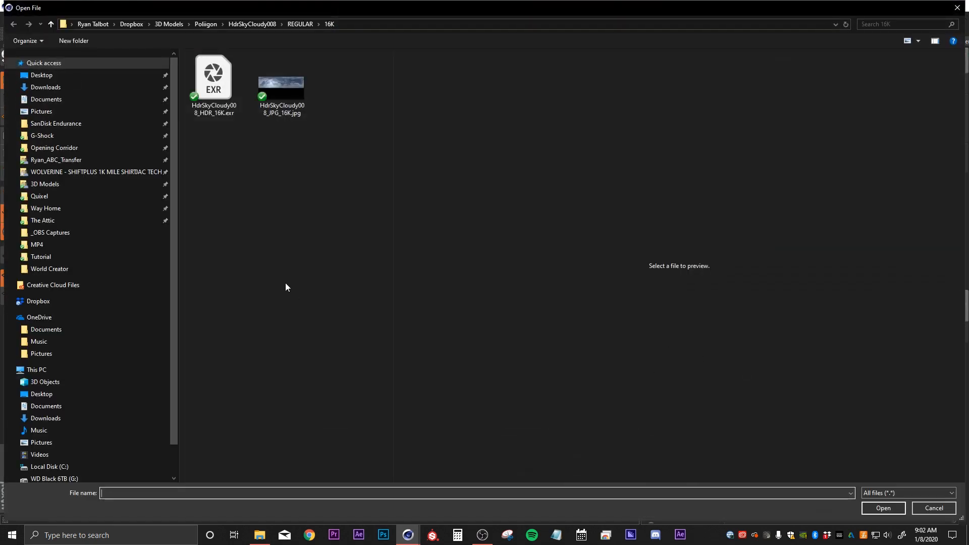
click(215, 89)
click(883, 508)
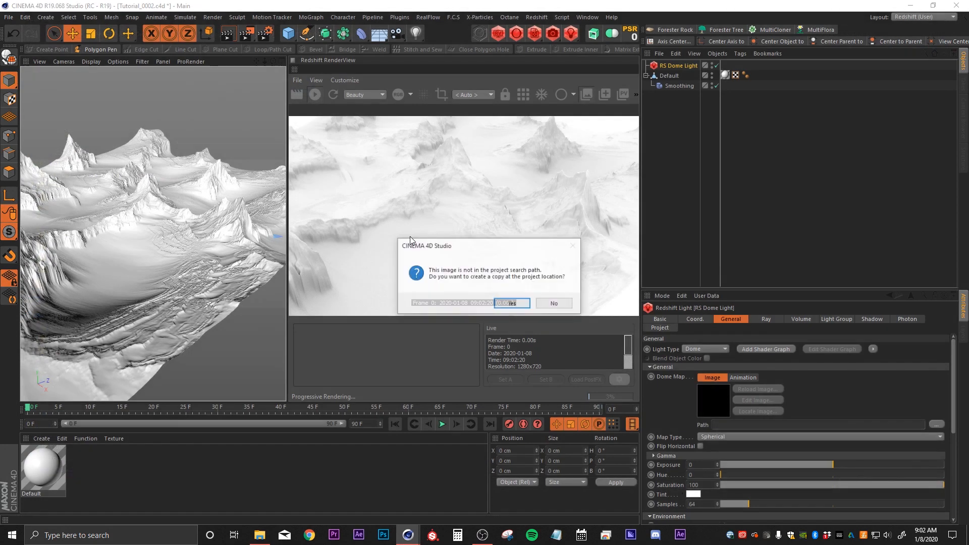
click(555, 305)
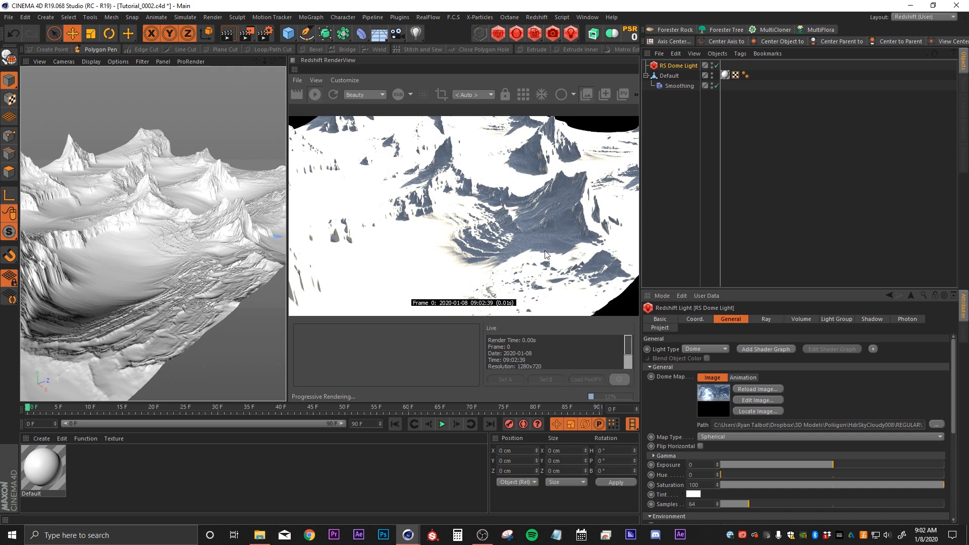
- Set the renderer to Redshift in the render settings
click(266, 34)
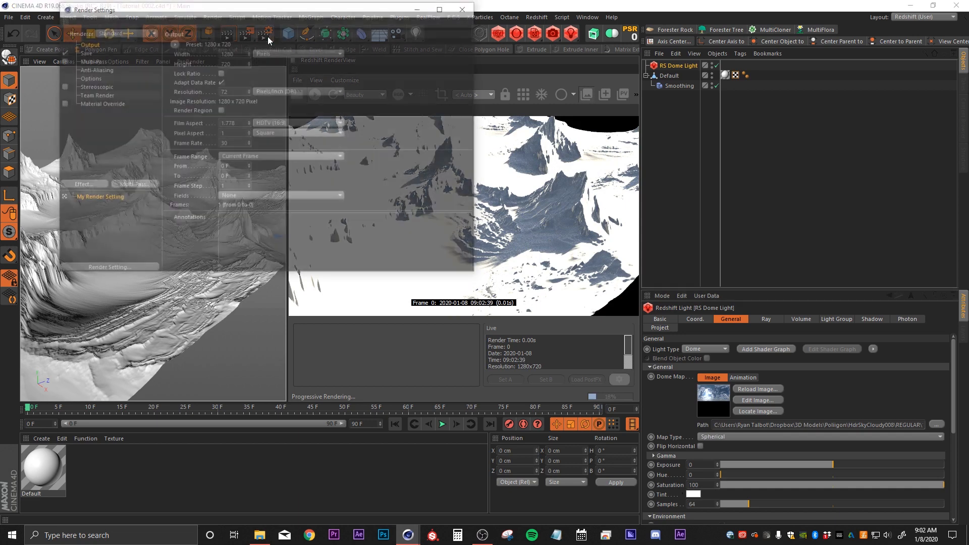
drag(181, 15, 161, 16)
click(114, 36)
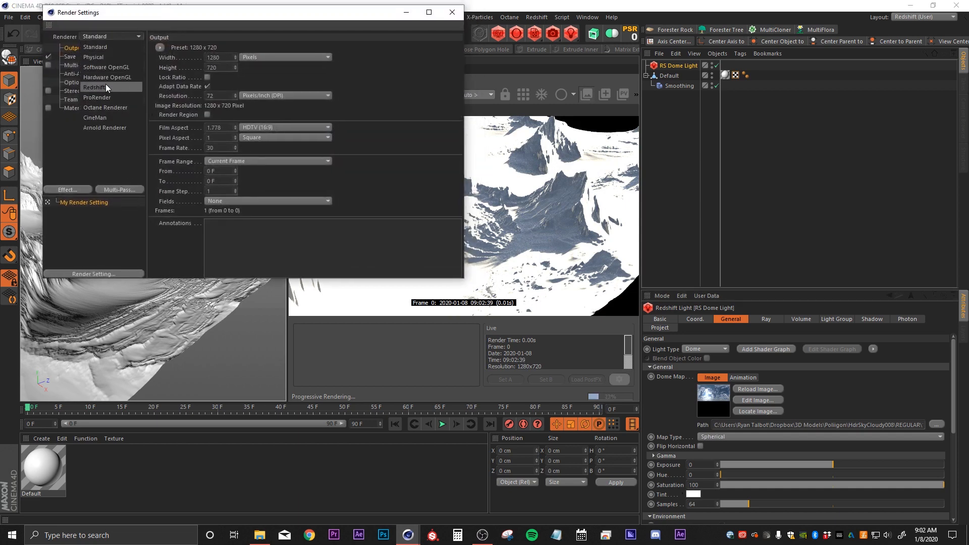
click(98, 85)
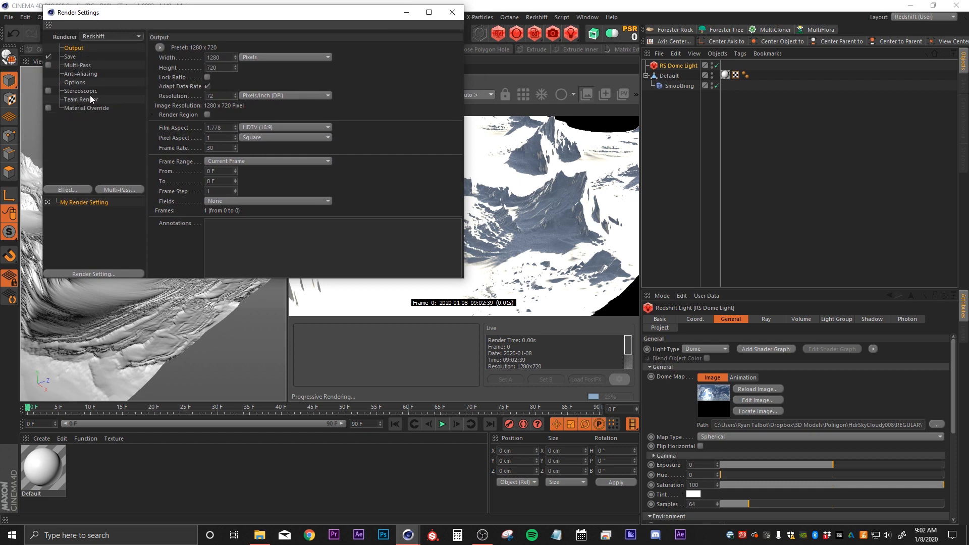
- Set Redshift's primary and secondary GI engines to Brute Force with 6 GI bounces, and close the render settings
click(76, 74)
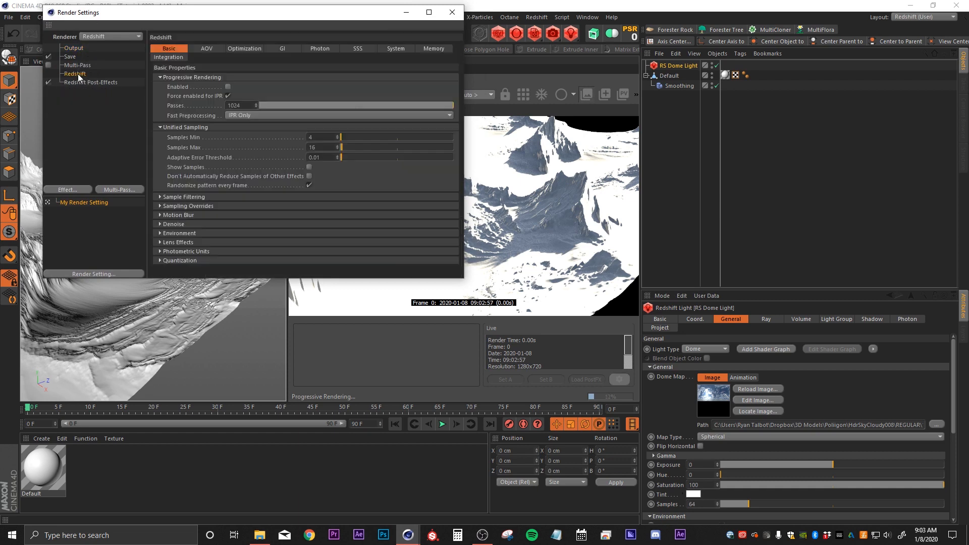
click(284, 49)
click(253, 88)
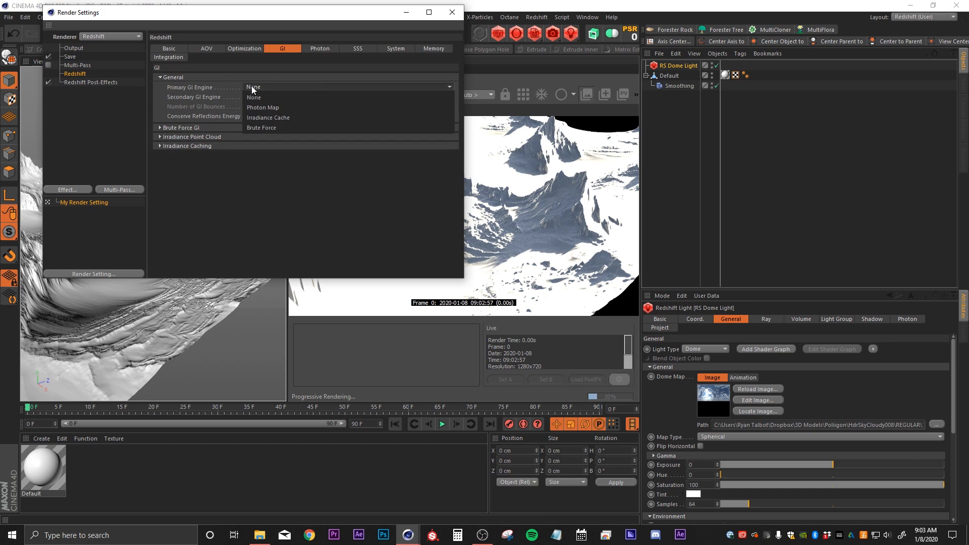
click(250, 128)
click(253, 97)
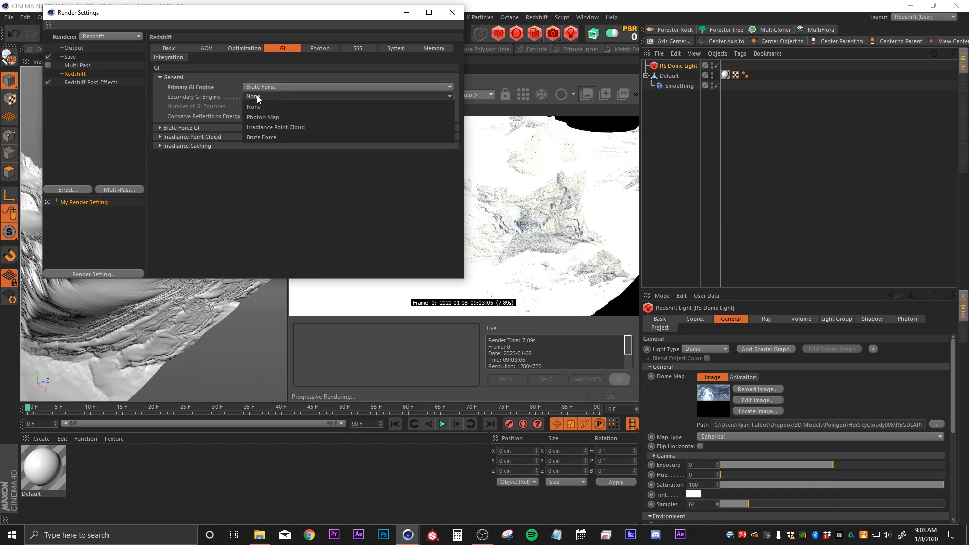
click(258, 137)
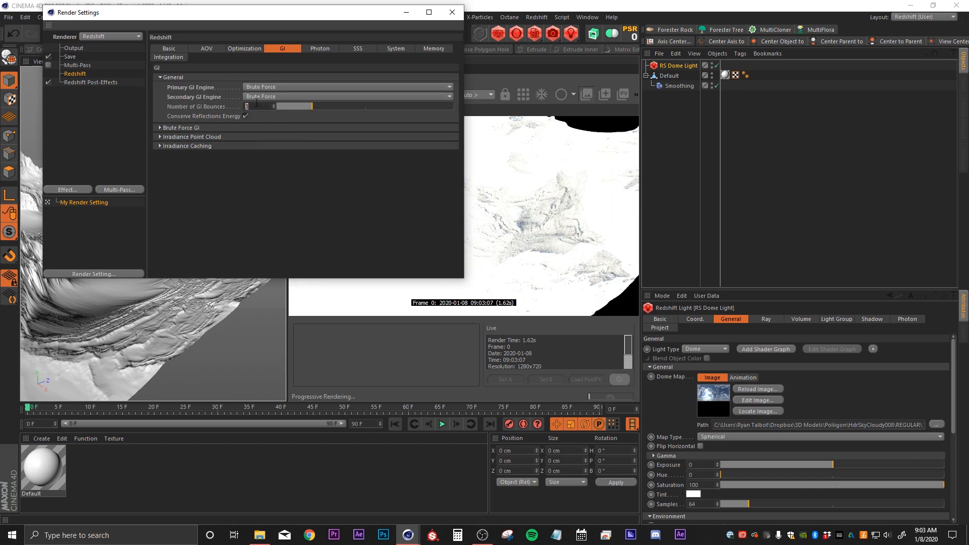
key(Return)
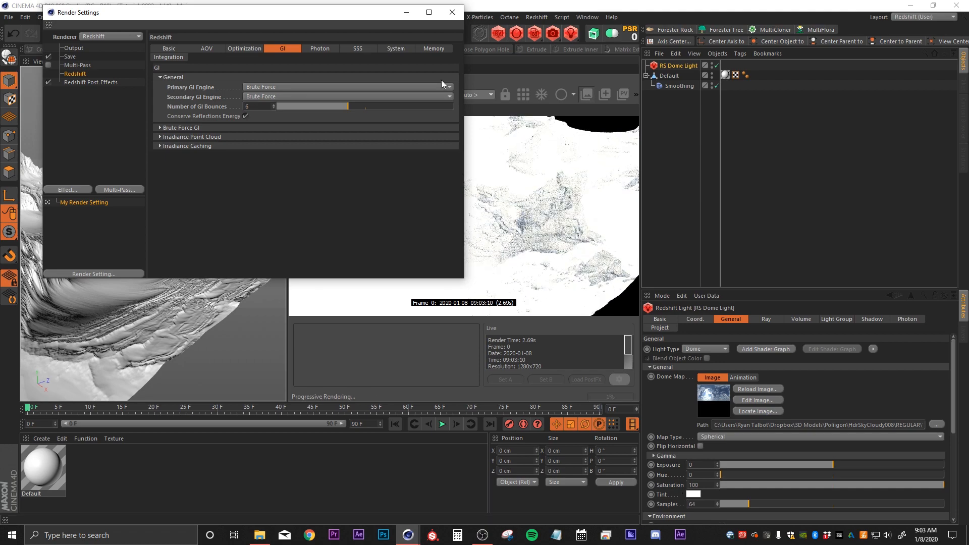
click(453, 11)
- Frame the mountain range from a lower viewpoint and add a Redshift camera there
alt+drag(169, 271, 177, 249)
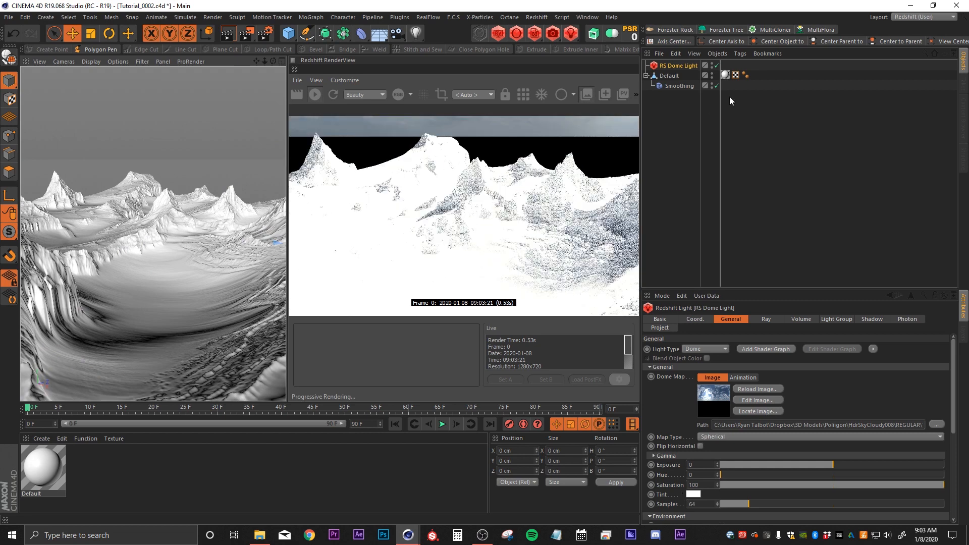
click(554, 35)
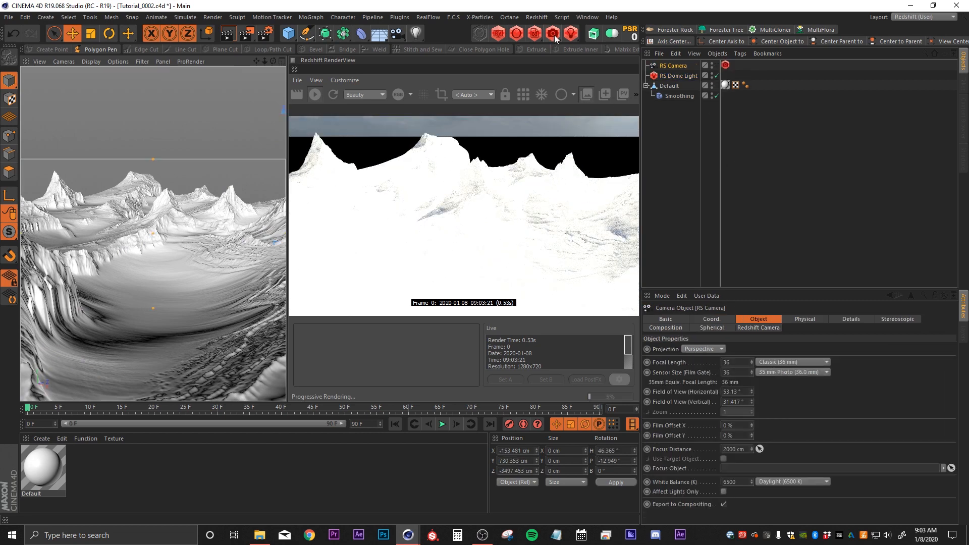
- Override and enable exposure on the RS Camera's Redshift tag, set the f-stop number to 12, and save the project
click(726, 66)
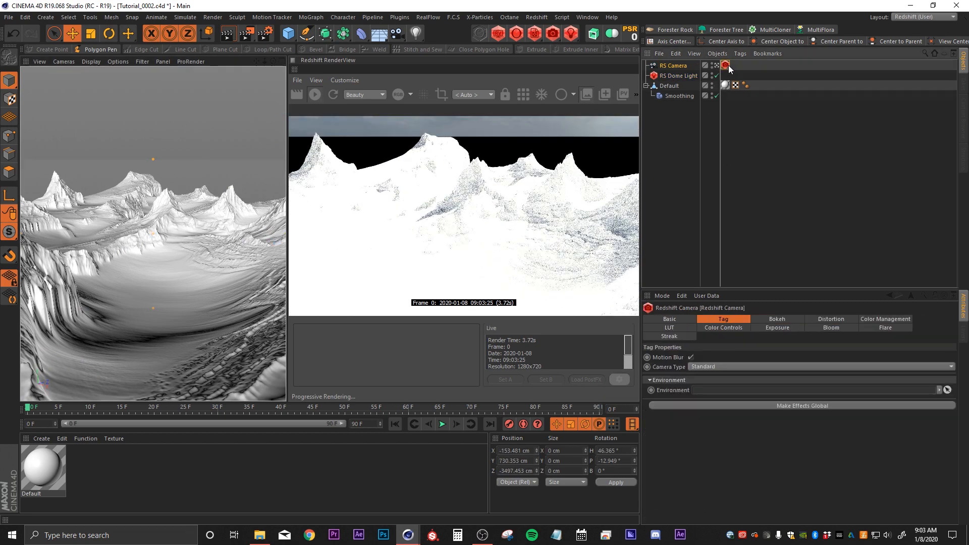
click(780, 327)
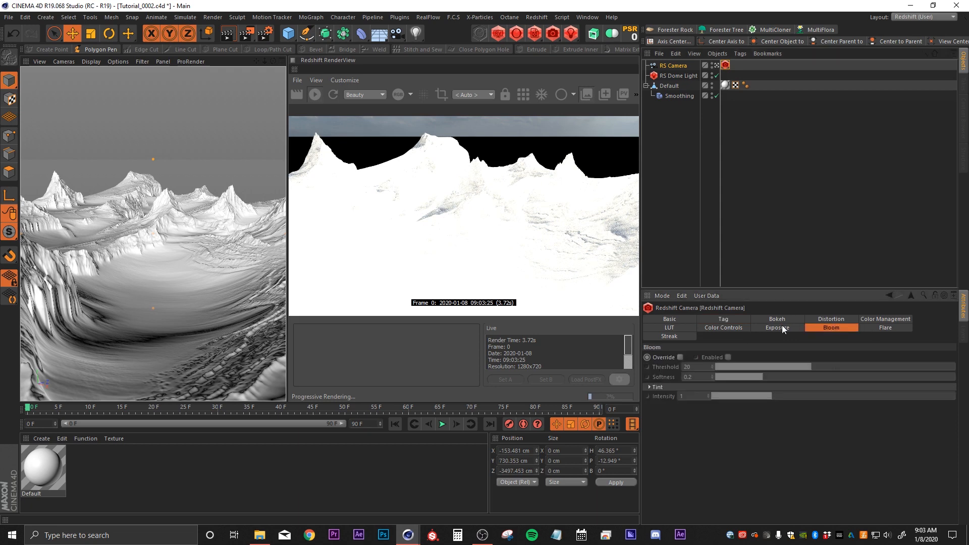
click(680, 357)
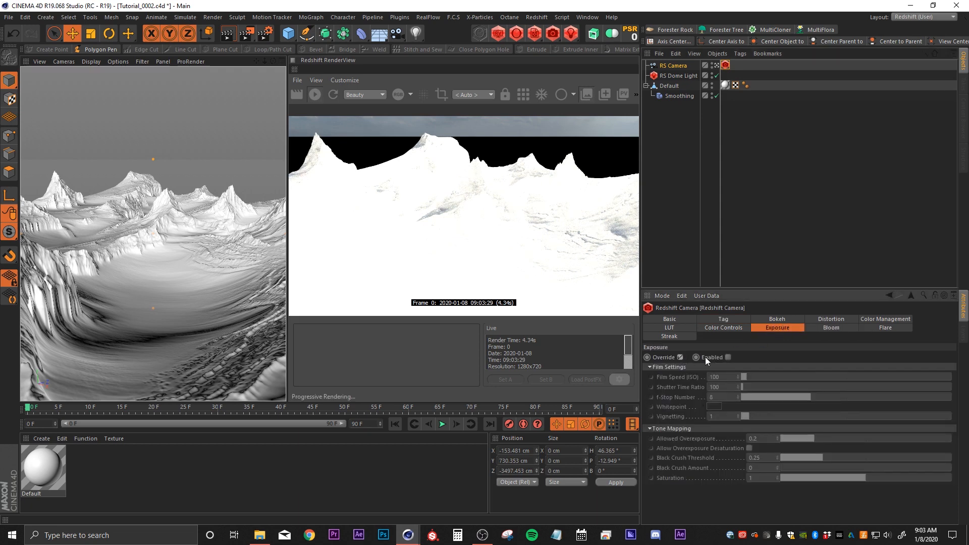
click(729, 357)
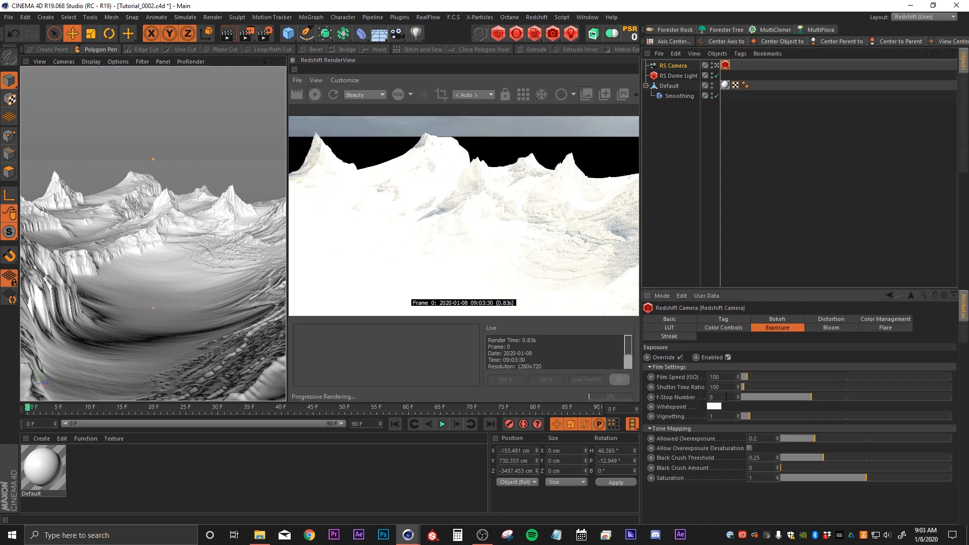
text(12)
key(Return)
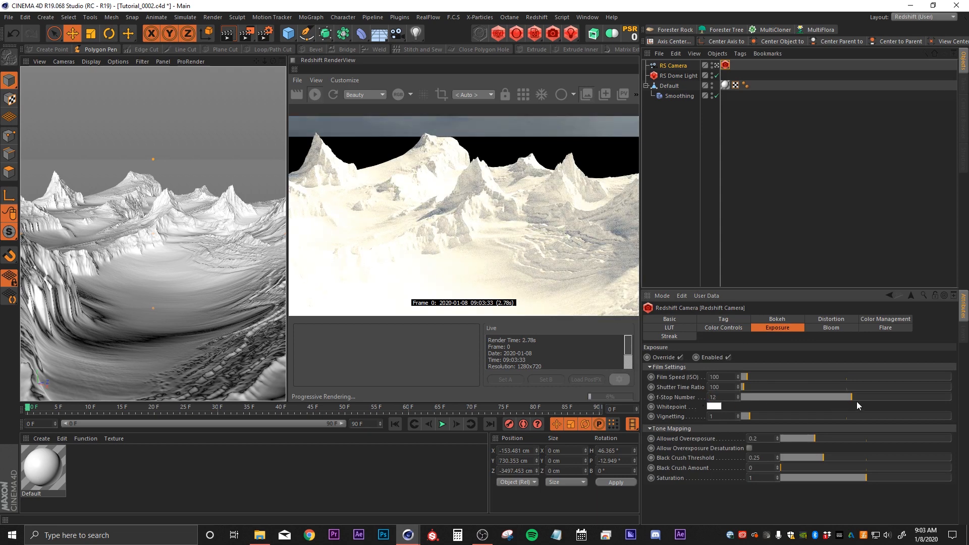
alt+middle_drag(157, 218, 127, 190)
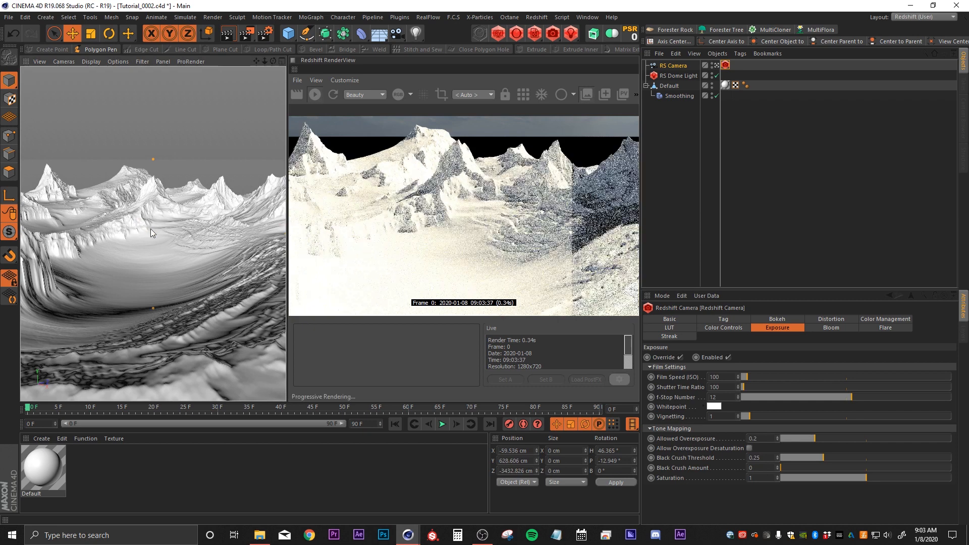
key(ctrl+s)
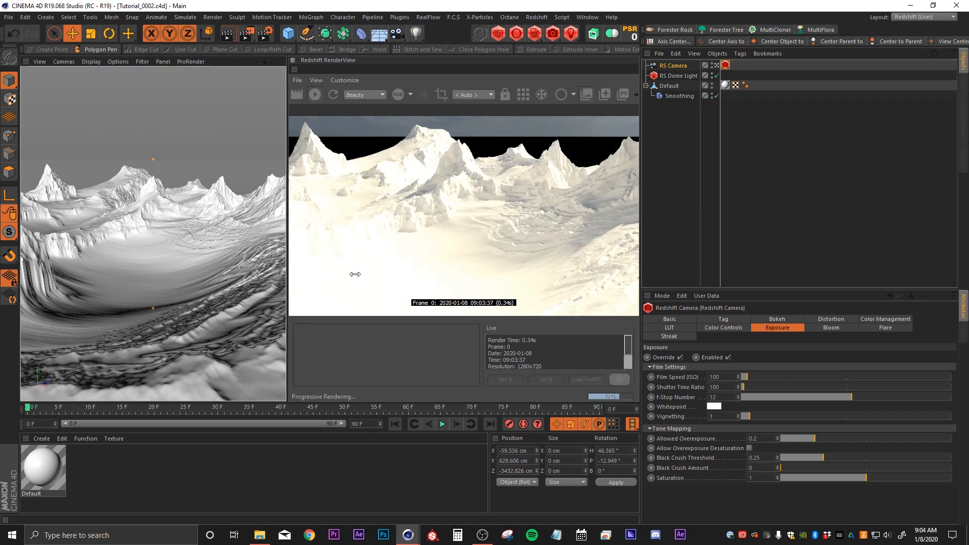
- Create a standard Redshift material and apply it to the Default terrain object in place of its existing material
click(536, 17)
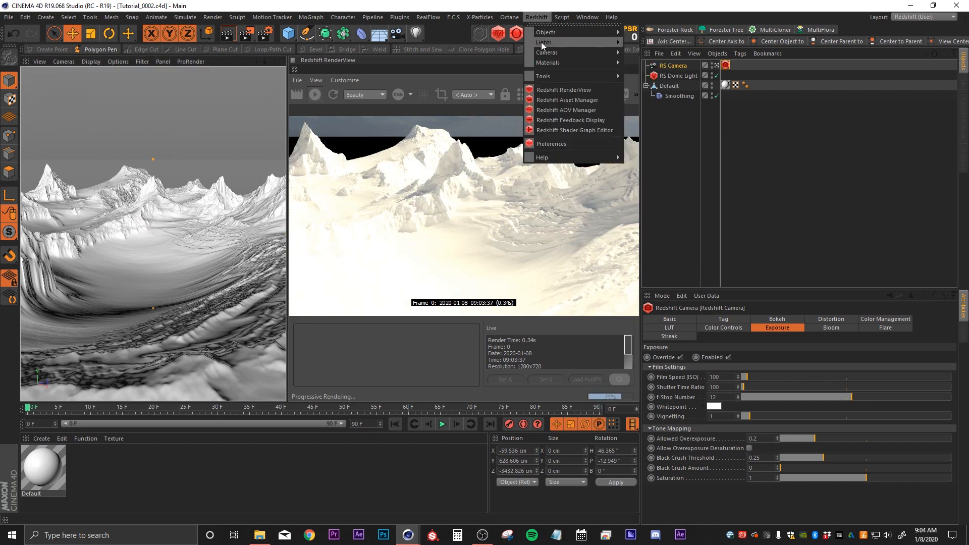
mouse_move(544, 62)
mouse_move(638, 63)
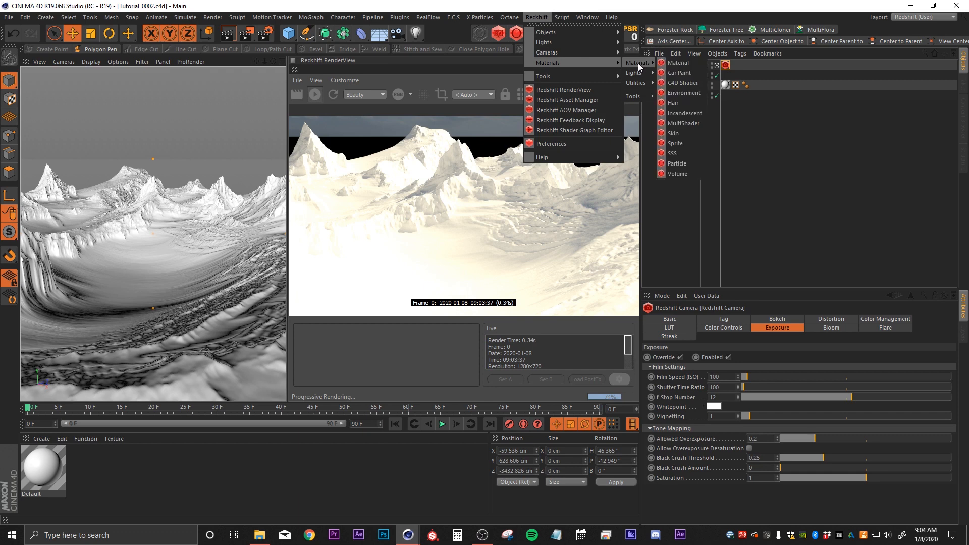
click(671, 64)
drag(43, 501, 700, 77)
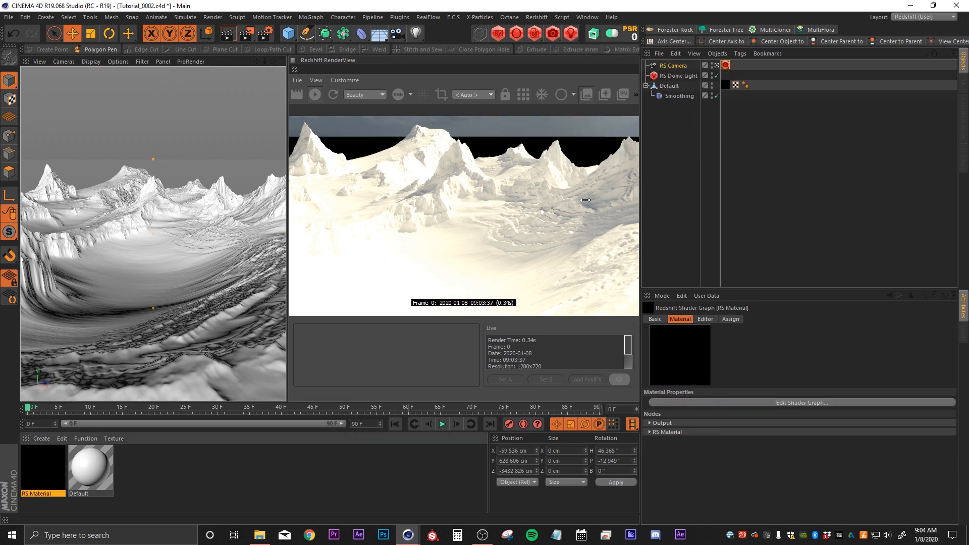
- Delete the unused Default material and rename the RS Material as Landscape
click(76, 488)
key(Delete)
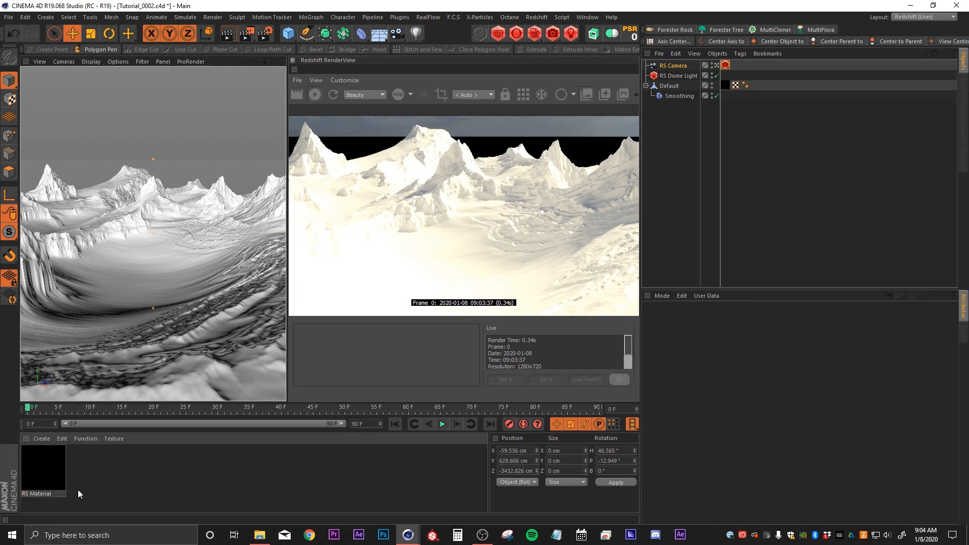
double_click(33, 492)
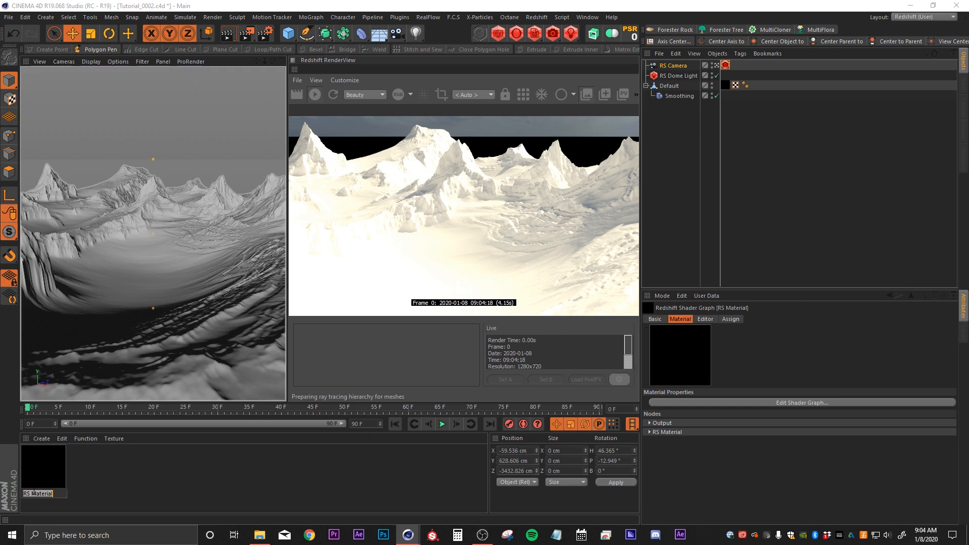
text(Landscp)
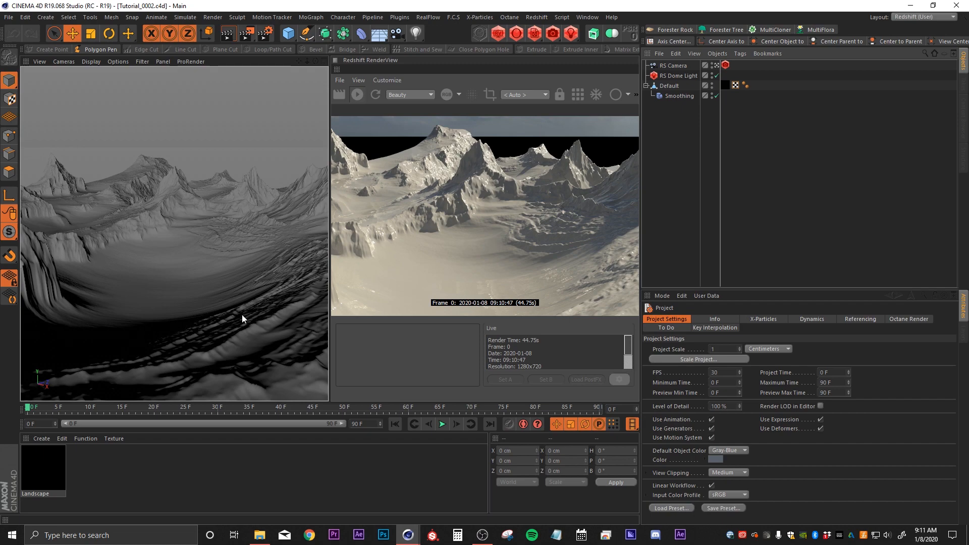
- Open the Landscape material's shader graph and switch the interface to the Tutorial (User) layout for editing it
double_click(45, 472)
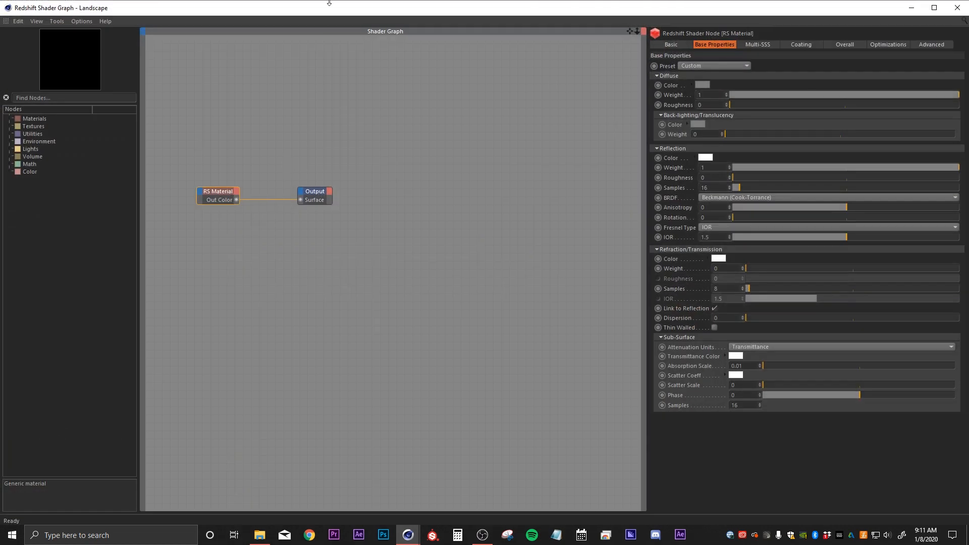
drag(338, 11, 420, 42)
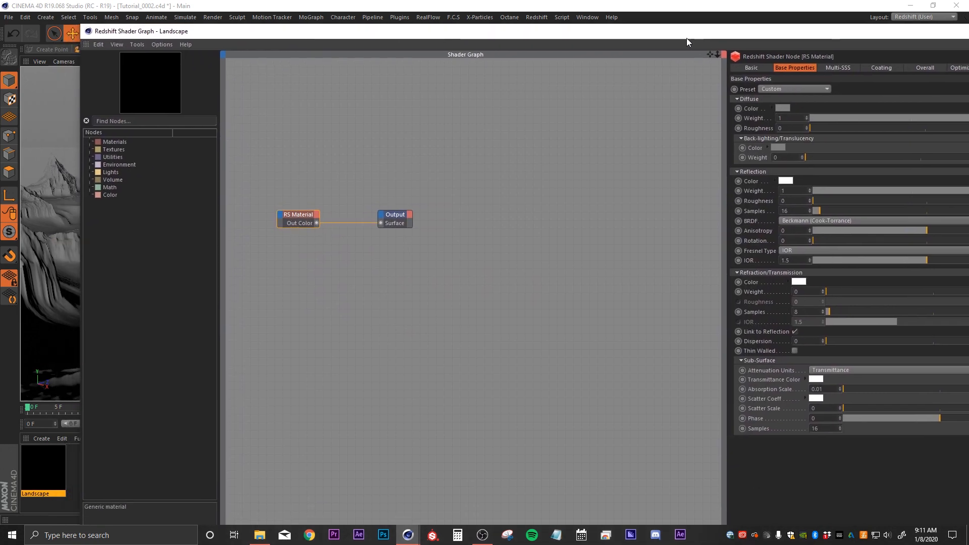
drag(687, 39, 612, 38)
drag(870, 39, 762, 40)
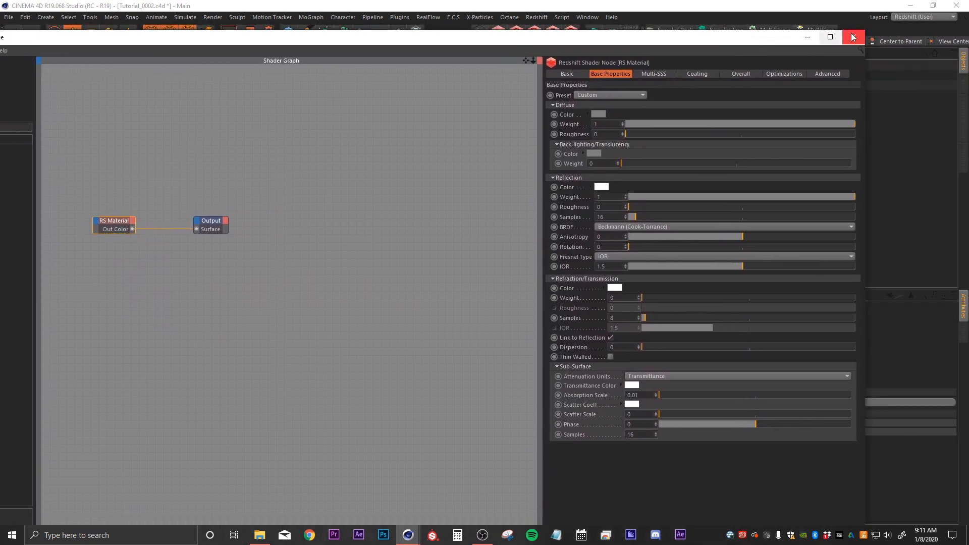
click(855, 37)
click(927, 17)
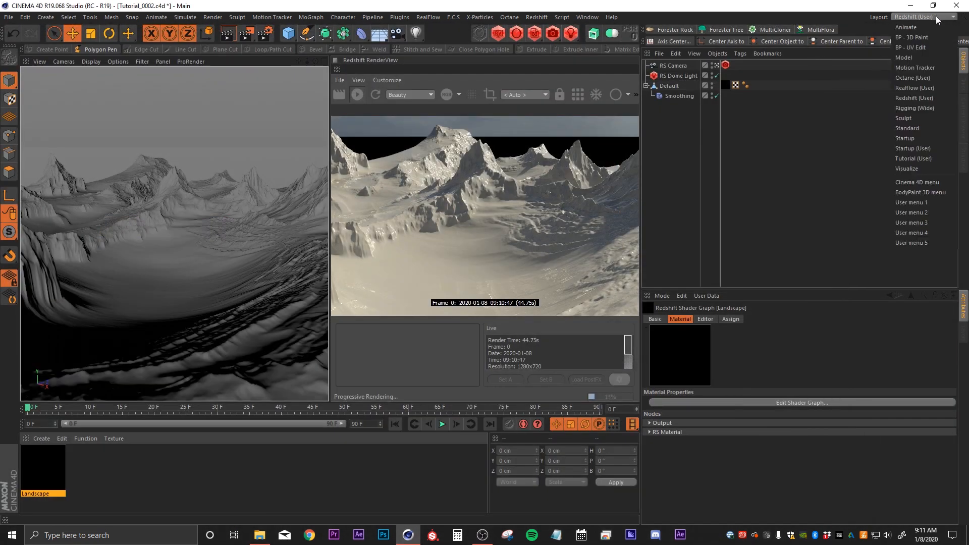
click(926, 159)
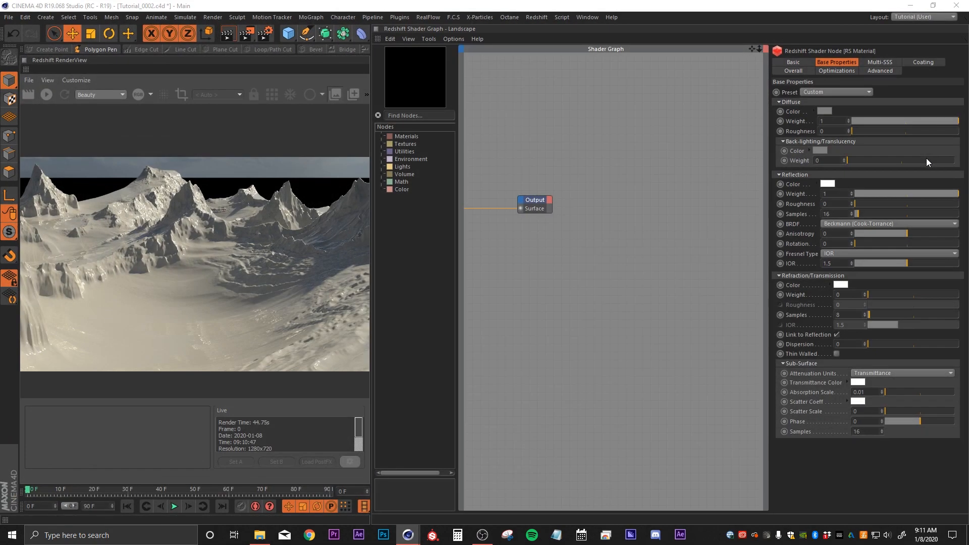
middle_drag(505, 239, 621, 288)
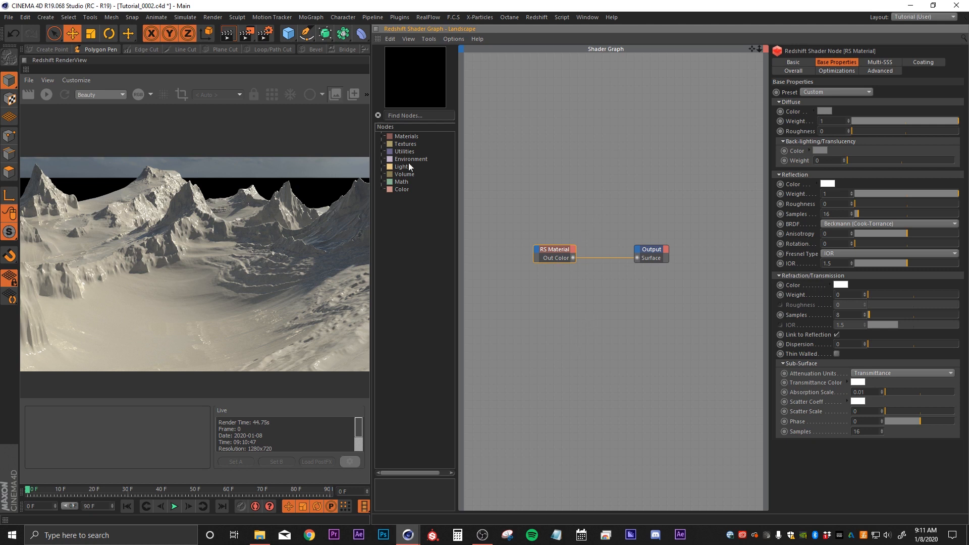
- Find the Material Blender node and place it in the Landscape shader graph above the RS Material and Output nodes
click(415, 115)
text(materia)
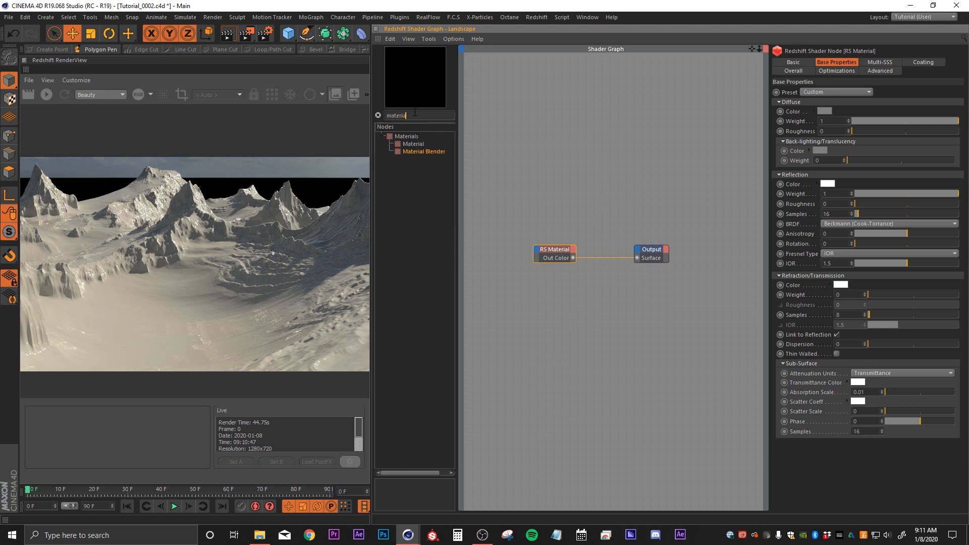
drag(409, 152, 572, 208)
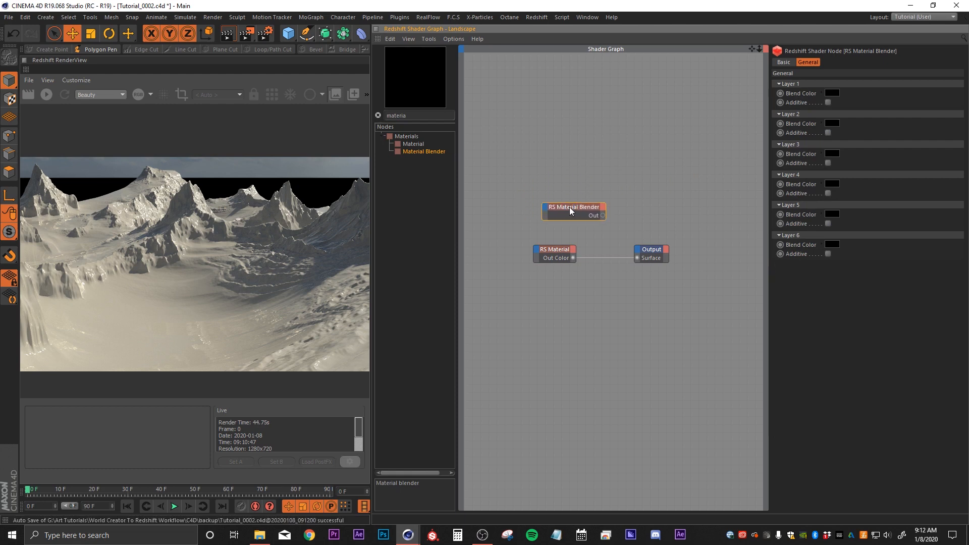
drag(569, 207, 596, 202)
drag(542, 178, 650, 224)
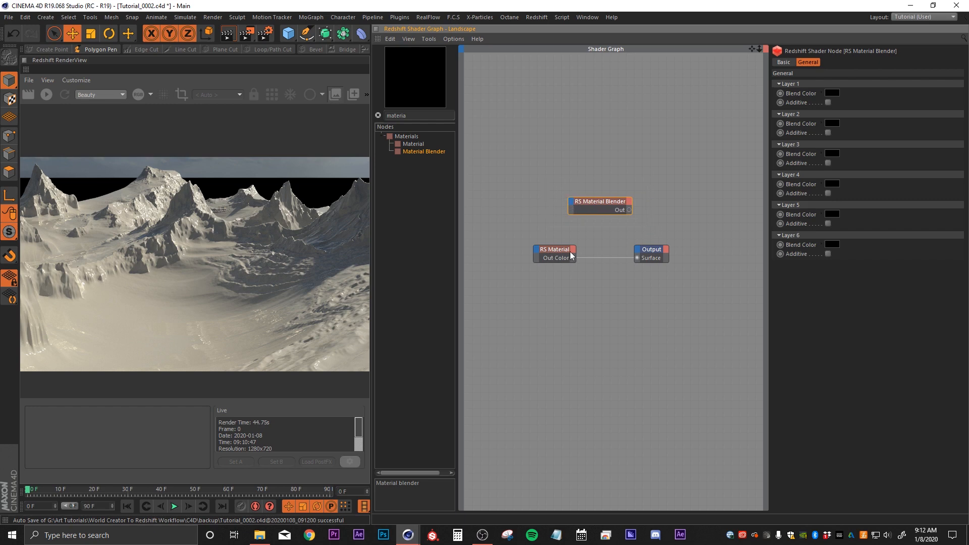
- Duplicate the RS Material node below the original and rename the original node ROCKS
drag(556, 255, 542, 279)
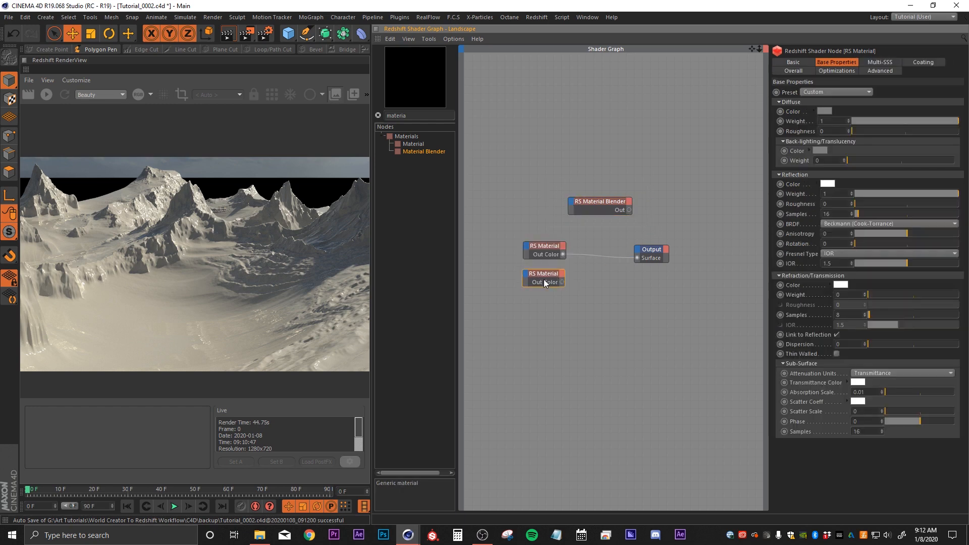
right_click(544, 249)
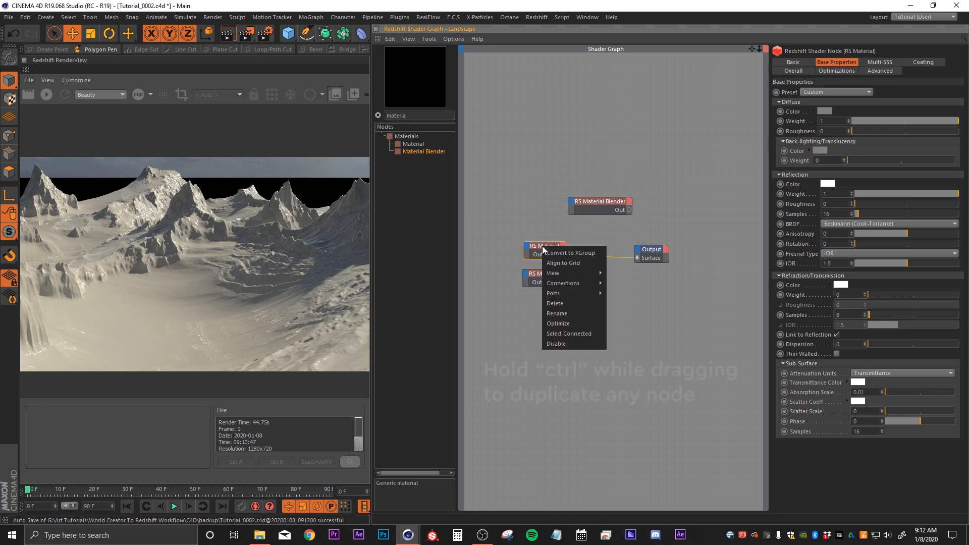
click(567, 311)
text(ROCKS)
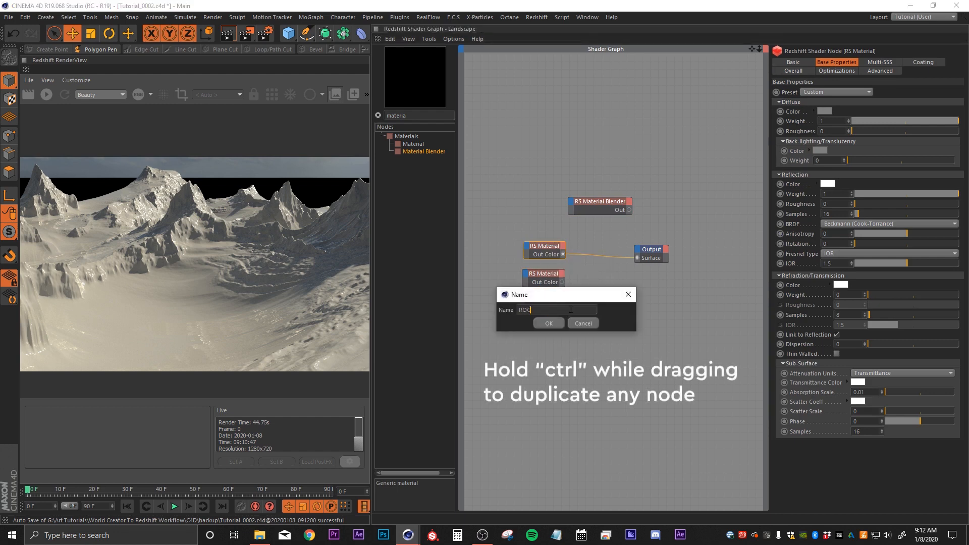
click(549, 323)
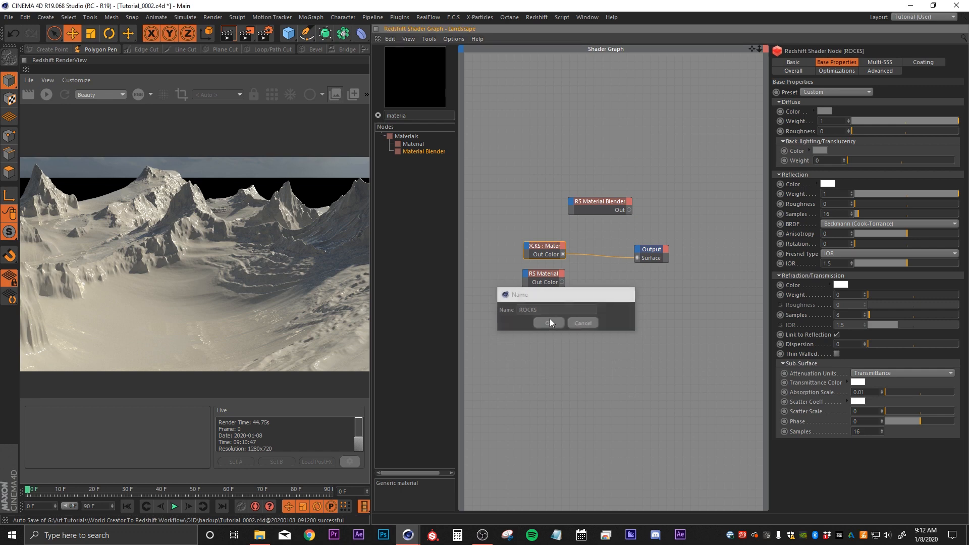
- Rename the duplicated RS Material node SAND
right_click(560, 278)
click(572, 338)
text(SAND)
click(554, 351)
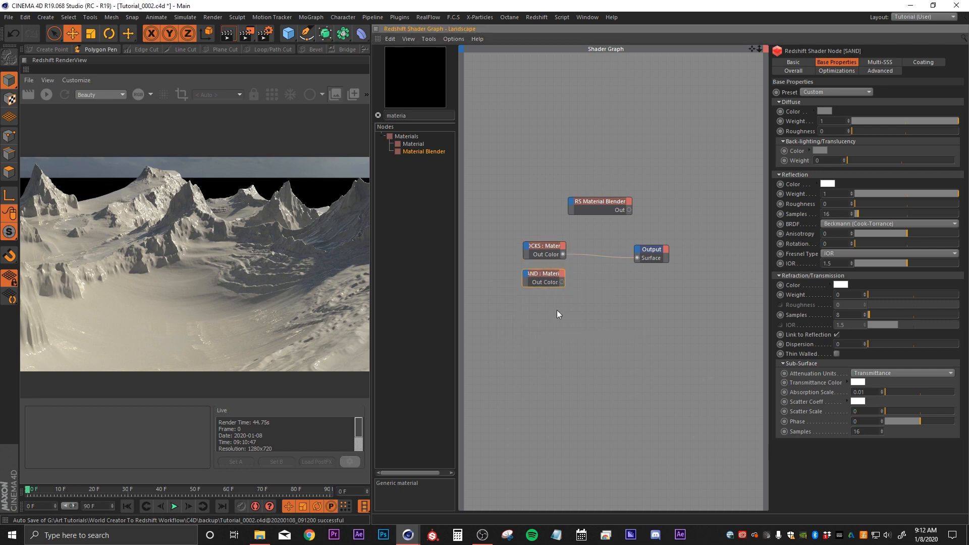
- Connect ROCKS to the Material Blender's Base Color and SAND to its Layer Color 1
drag(564, 257, 572, 202)
mouse_move(586, 208)
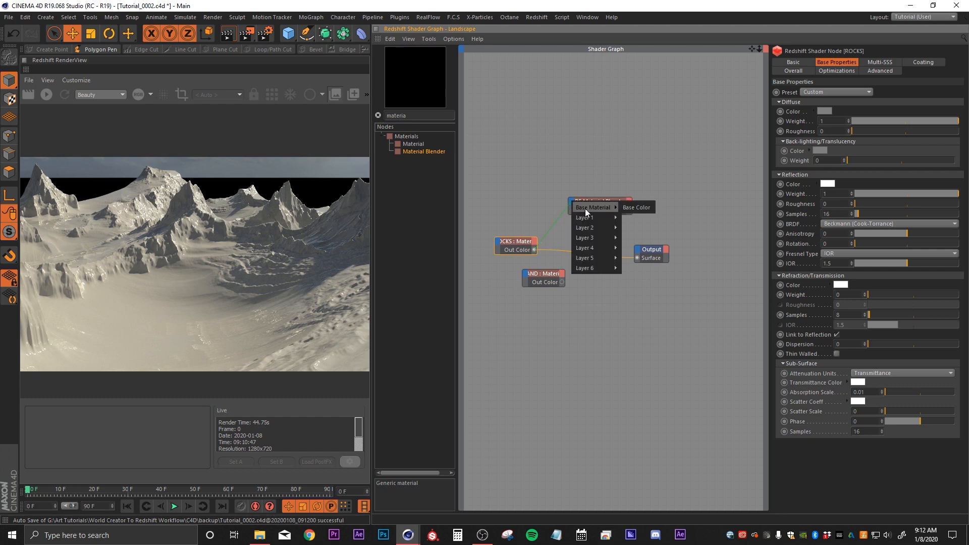
click(629, 206)
drag(562, 282, 573, 204)
mouse_move(588, 223)
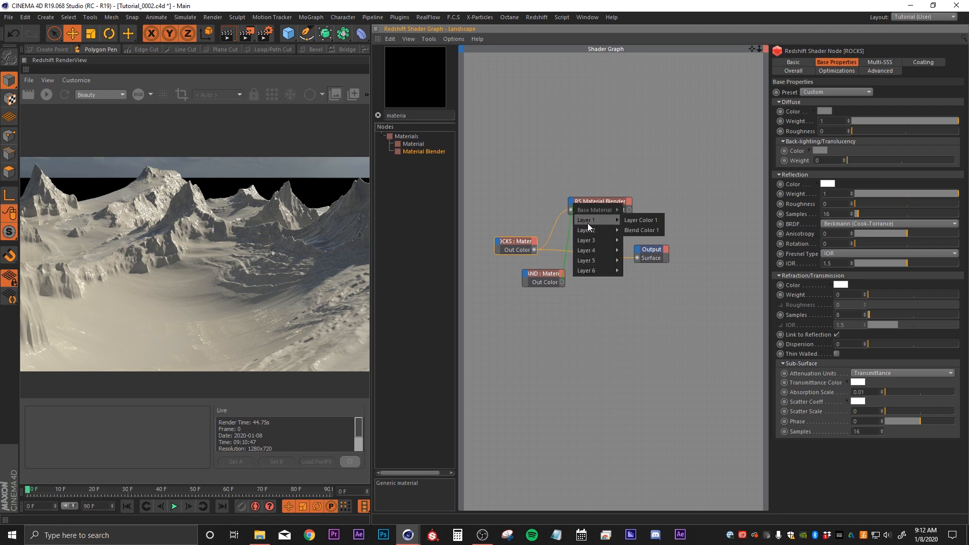
click(641, 220)
drag(547, 272, 526, 274)
- Connect the Material Blender's output to the Output node's Surface and arrange the nodes in a tidy row
drag(601, 211, 592, 209)
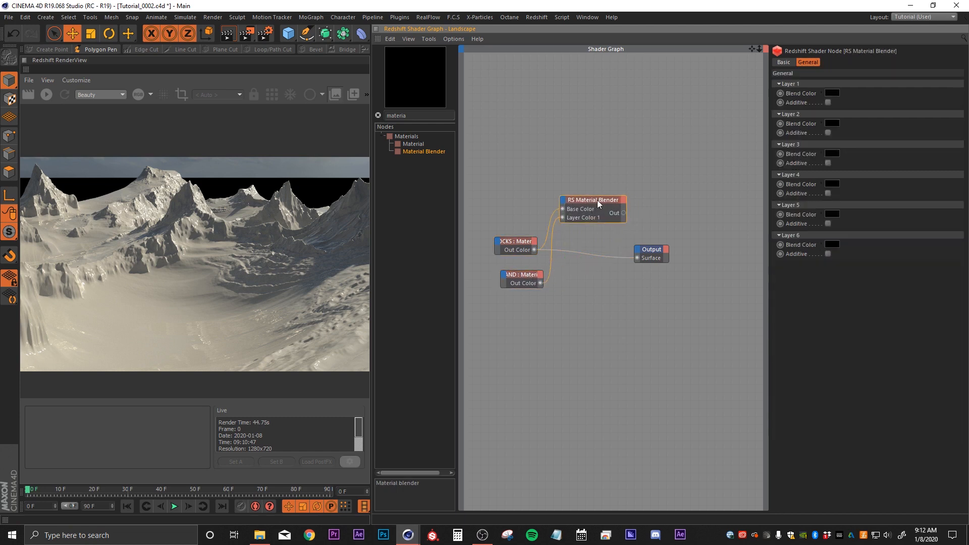
drag(637, 259, 673, 213)
alt+middle_drag(547, 248, 608, 262)
drag(541, 212, 595, 331)
click(584, 228)
drag(588, 288, 572, 241)
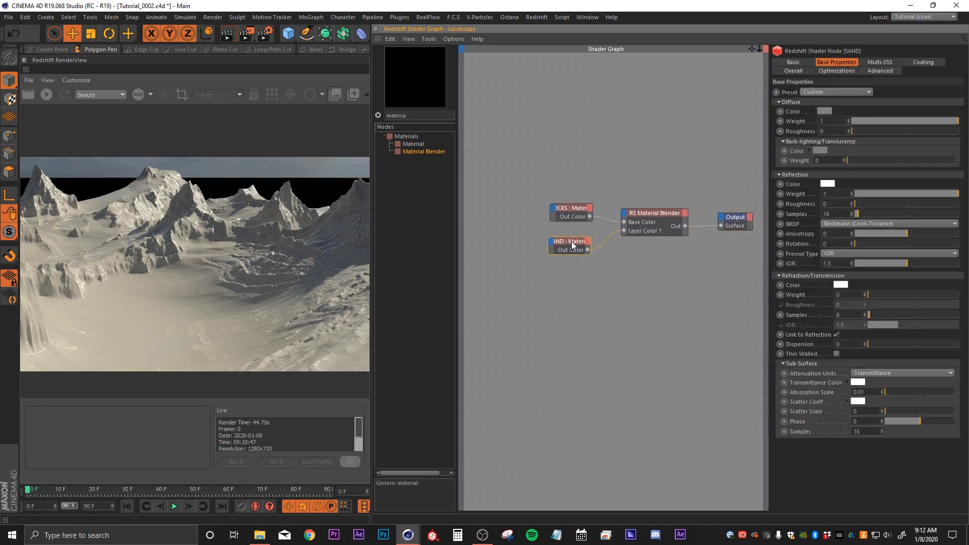
drag(574, 207, 571, 205)
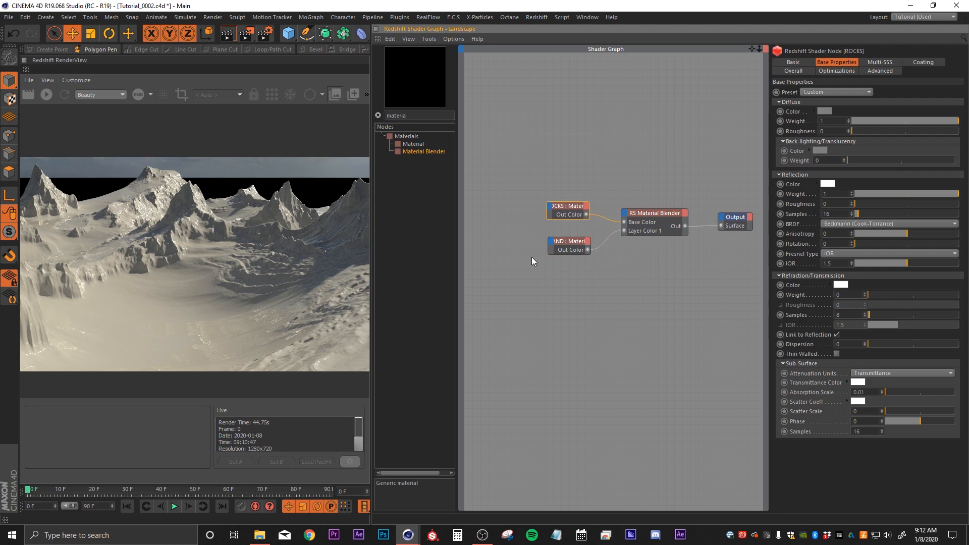
- In File Explorer, open the HIRES texture folder inside CliffDesert004 > REGULAR
mouse_move(260, 539)
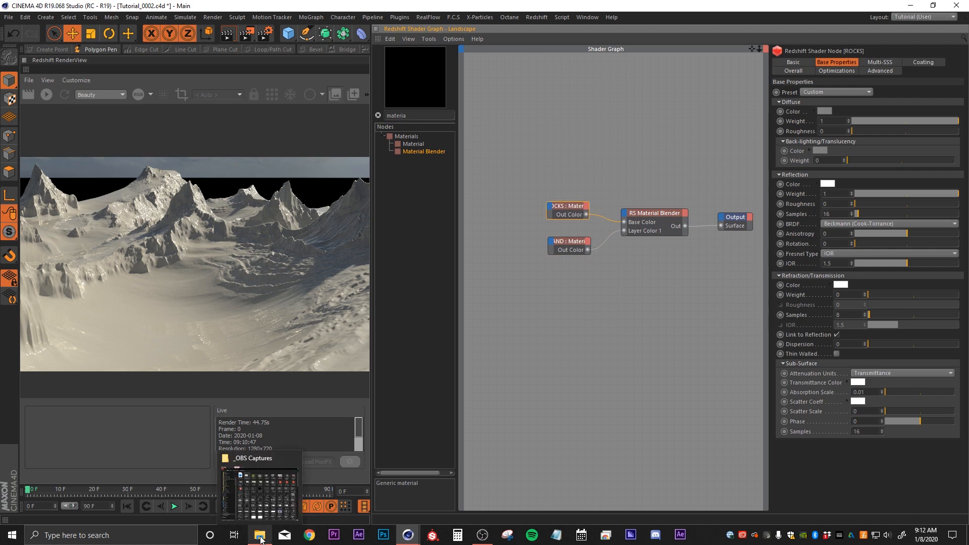
click(260, 539)
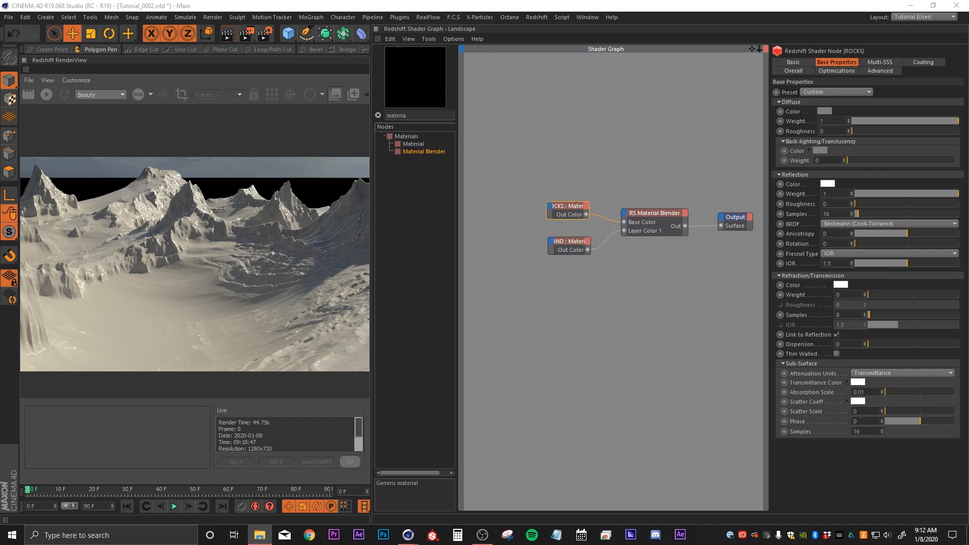
drag(968, 39, 392, 33)
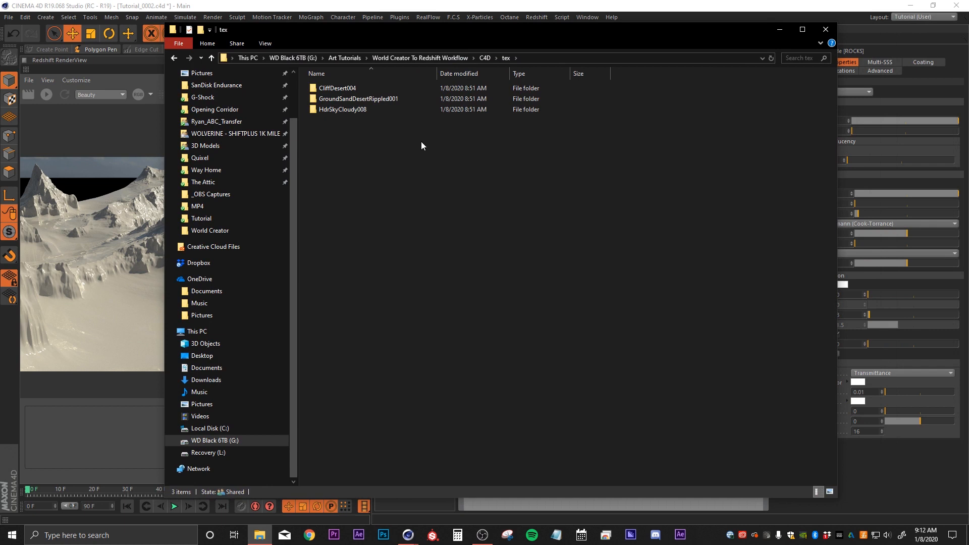
click(333, 88)
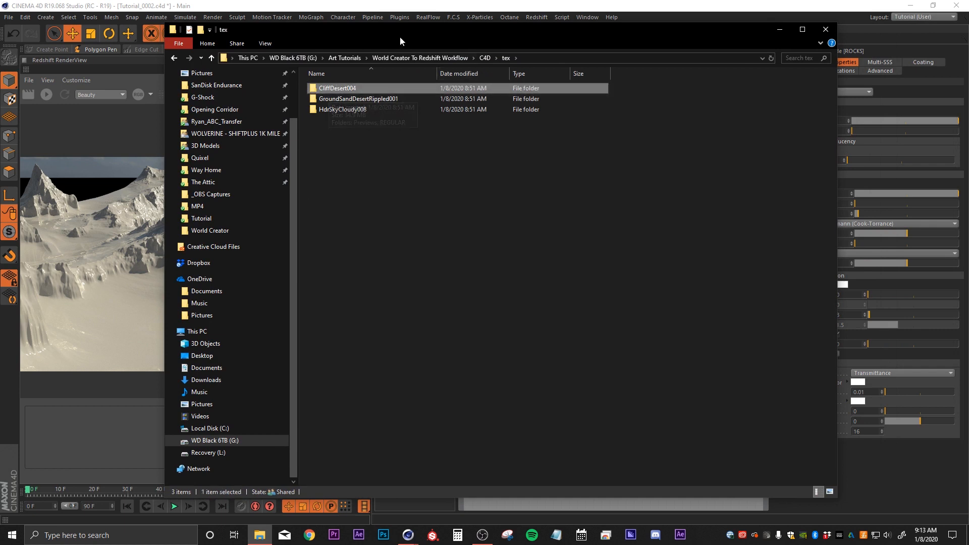
double_click(332, 90)
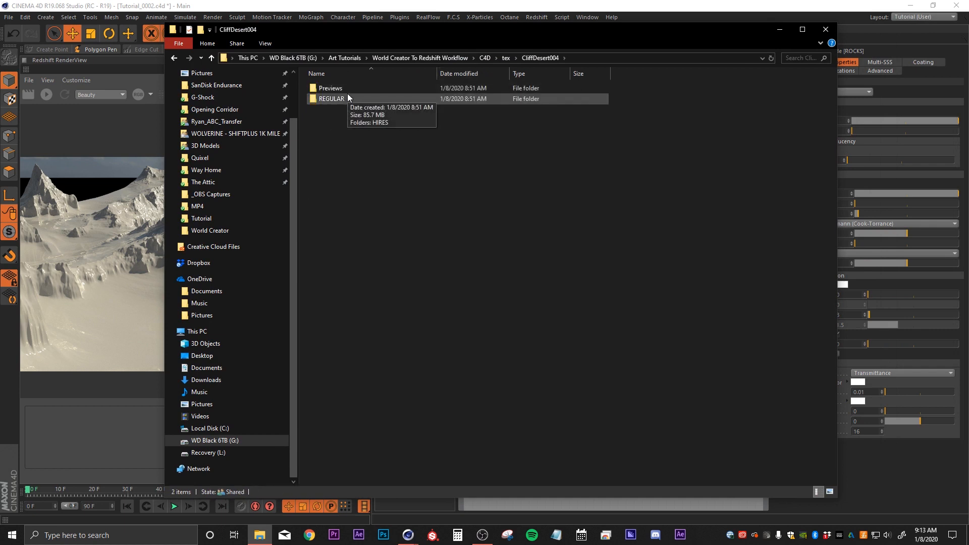
double_click(348, 96)
click(344, 89)
double_click(343, 88)
- Preview the CliffDesert004 texture images, including the normal map CliffDesert004_NRM_HIRES.jpg, and close the viewer
double_click(390, 111)
click(651, 36)
click(629, 120)
double_click(628, 119)
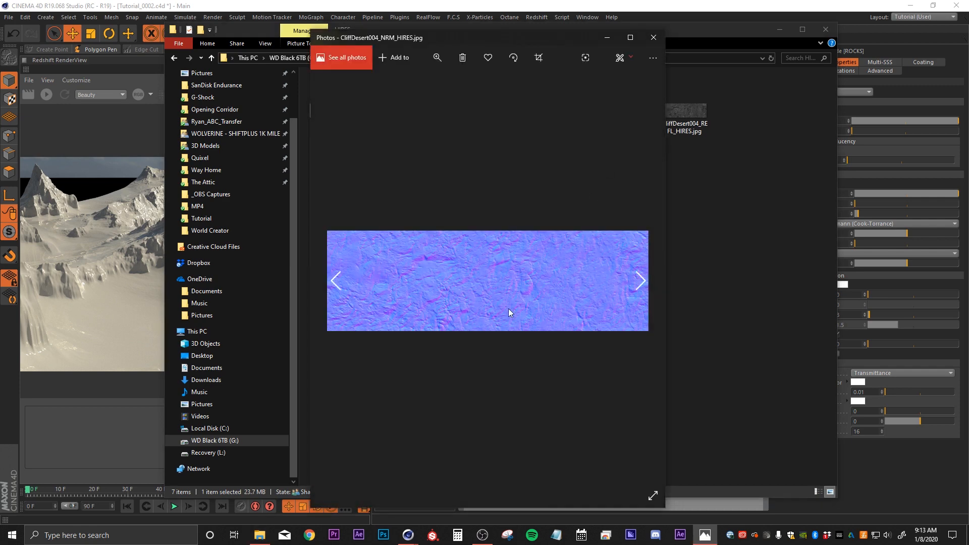
click(655, 38)
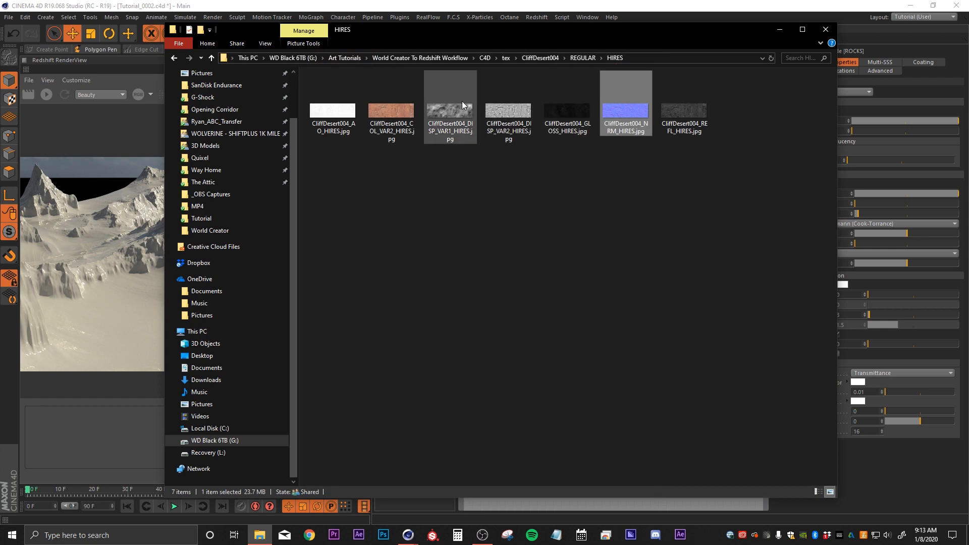
- Add the CliffDesert004_COL_VAR2_HIRES image to the shader graph as a texture node beside the ROCKS material's input side
drag(600, 47, 968, 56)
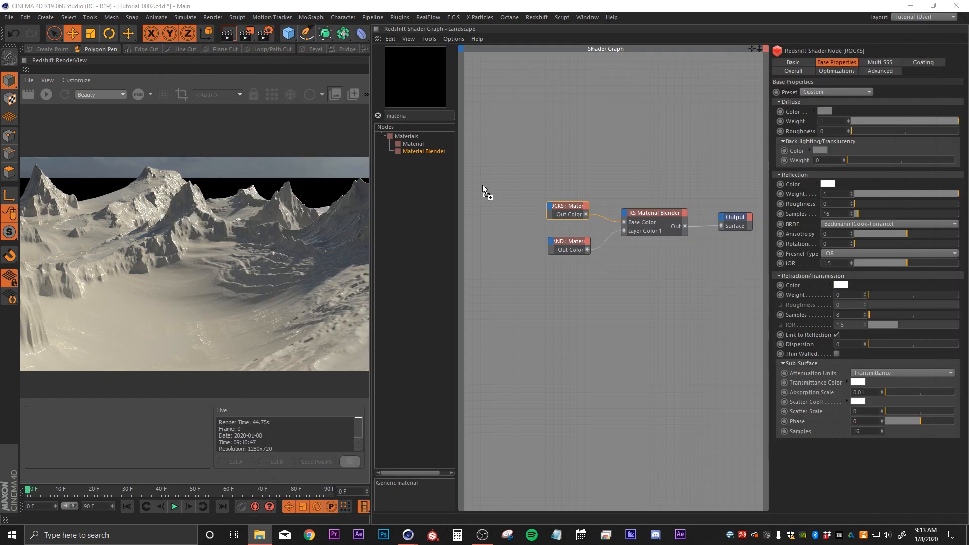
drag(533, 267, 526, 270)
alt+middle_drag(513, 225, 589, 220)
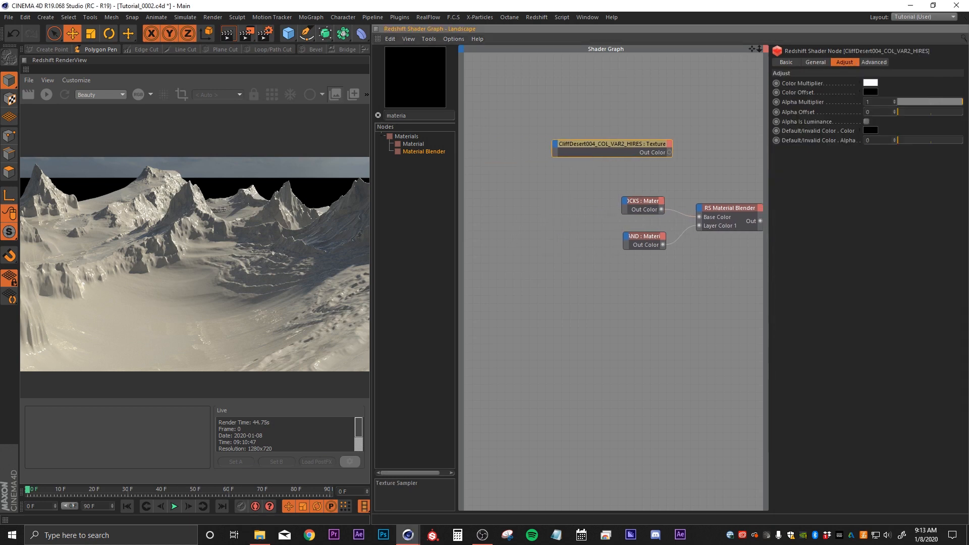
drag(614, 150, 523, 202)
alt+middle_drag(527, 217, 573, 218)
drag(595, 198, 581, 196)
alt+middle_drag(634, 204, 603, 215)
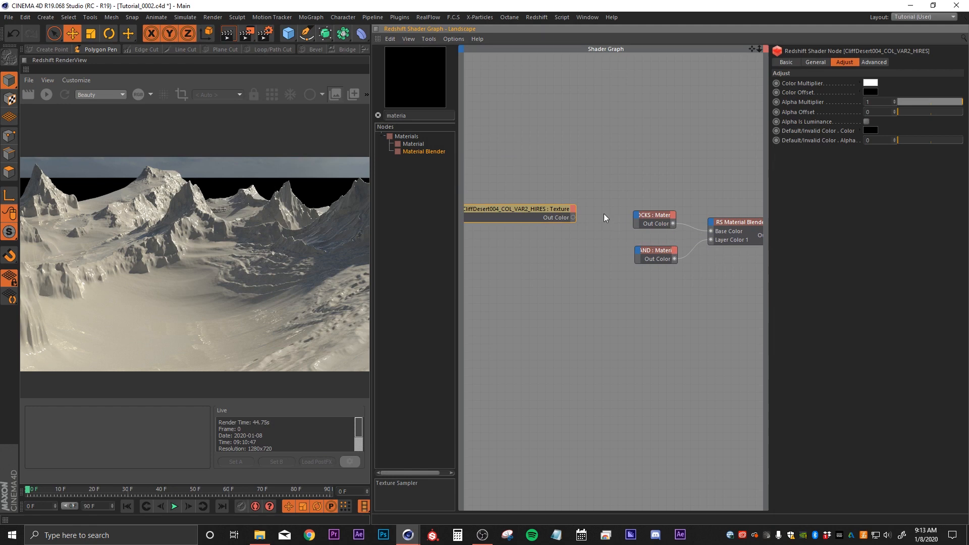
- Connect the cliff color texture to the ROCKS material's Diffuse Color and start the live Redshift render
drag(574, 218, 652, 223)
mouse_move(708, 223)
click(793, 230)
click(45, 94)
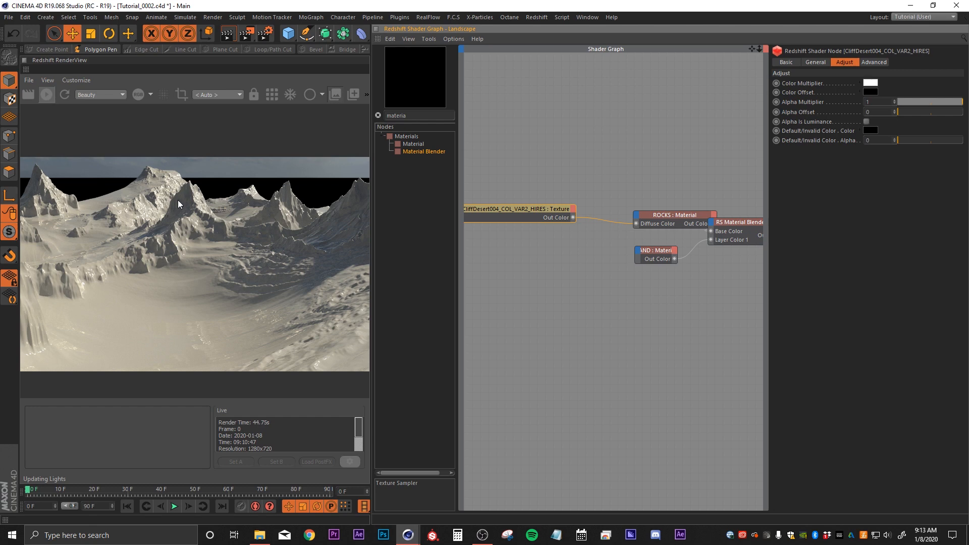
drag(677, 216, 653, 216)
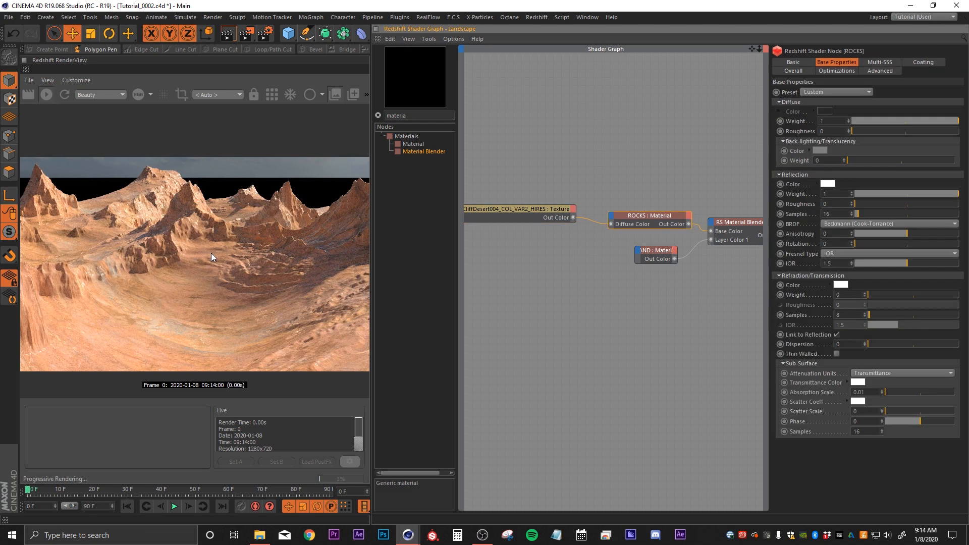
- Add the splatmap b&w image from the World Creator folder to the shader graph without copying it to the project location
click(259, 535)
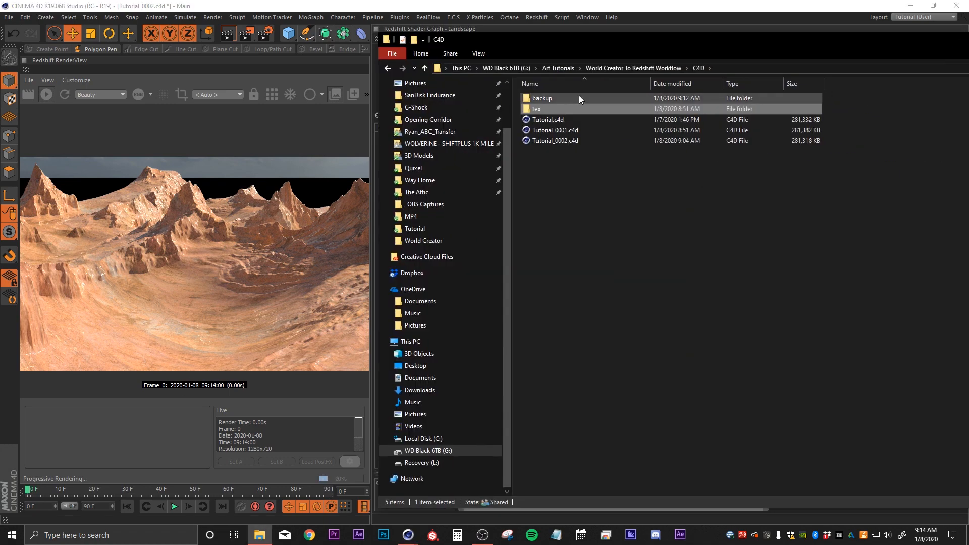
click(630, 68)
double_click(550, 130)
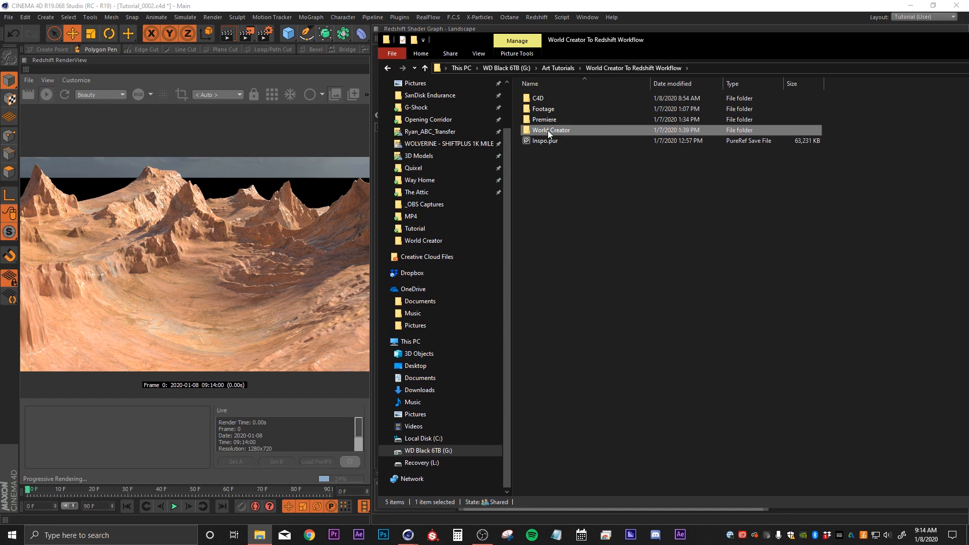
click(667, 115)
drag(660, 42, 968, 93)
drag(646, 148, 646, 149)
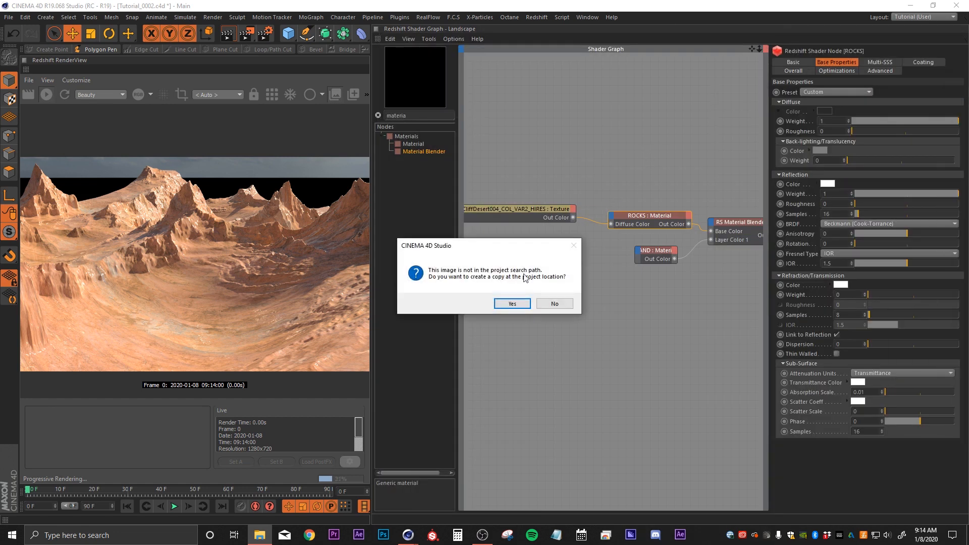
click(556, 303)
middle_drag(686, 189, 568, 180)
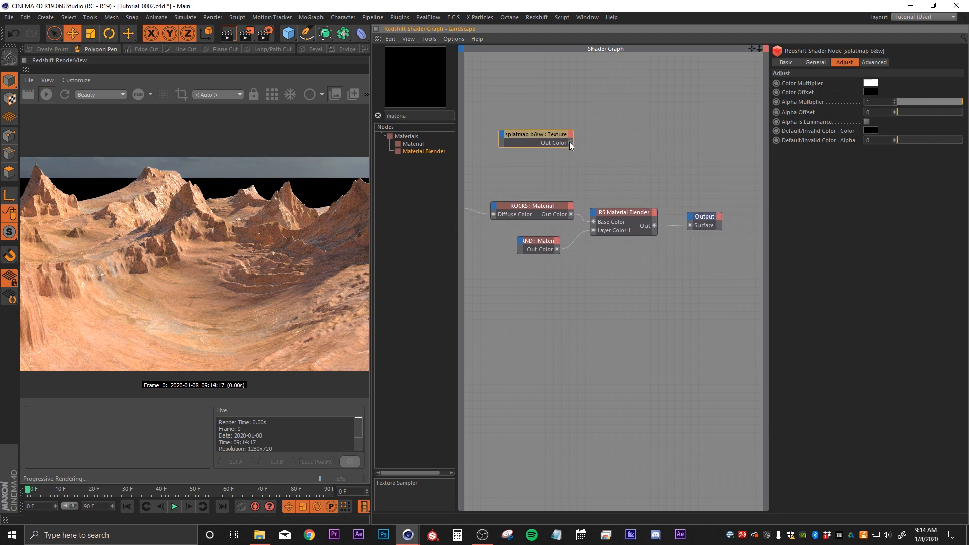
- Connect the splatmap b&w texture to the Material Blender's Layer 1 Blend Color
drag(591, 184, 595, 215)
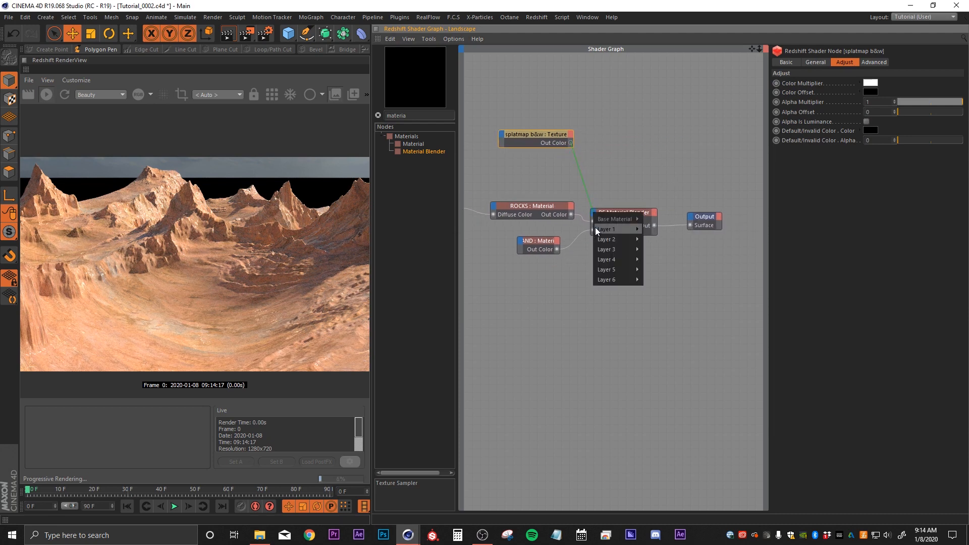
mouse_move(611, 228)
click(676, 238)
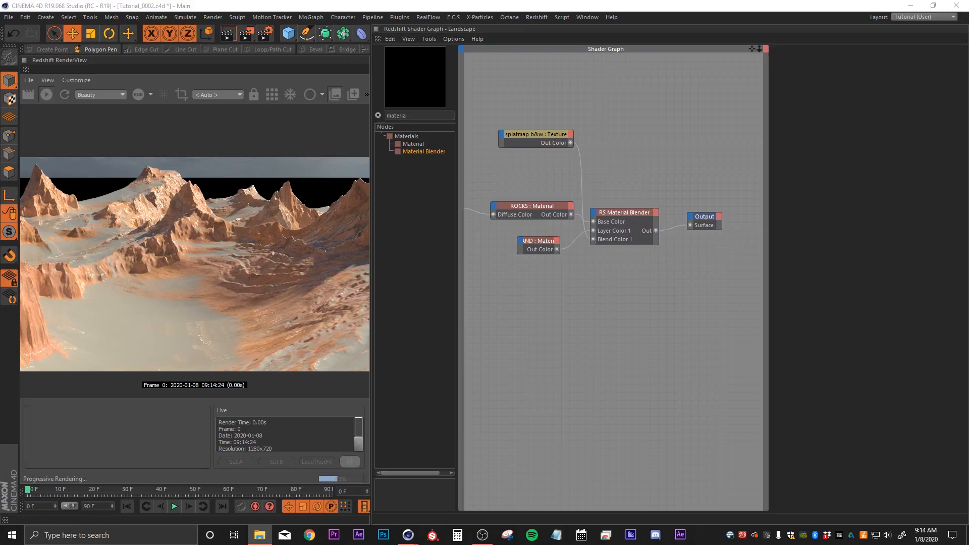
- In File Explorer, open the 3K texture folder inside GroundSandDesertRippled001 > REGULAR
drag(968, 60, 598, 60)
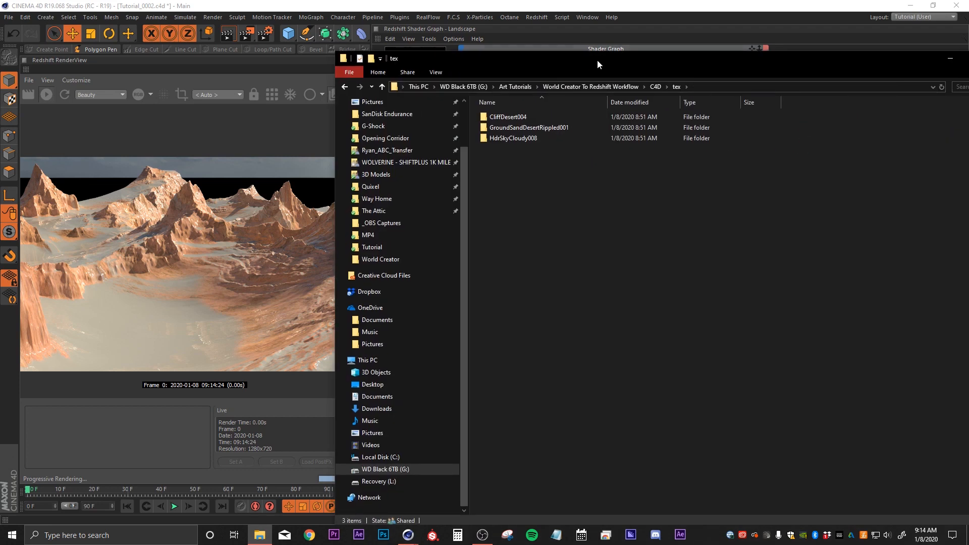
double_click(506, 128)
double_click(514, 128)
double_click(511, 118)
drag(549, 61, 419, 52)
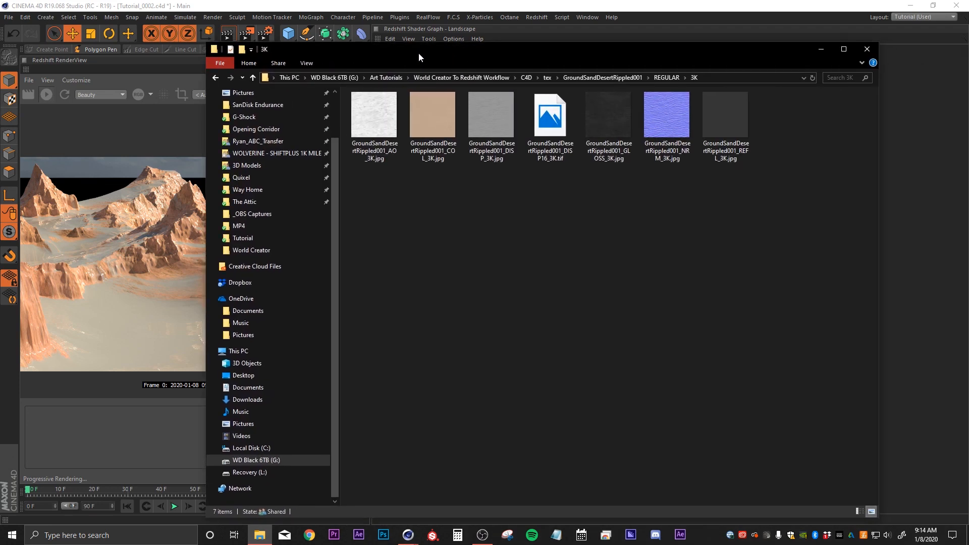
- Preview the GroundSandDesertRippled001 images from the color map through the normal map and close the viewer
double_click(436, 112)
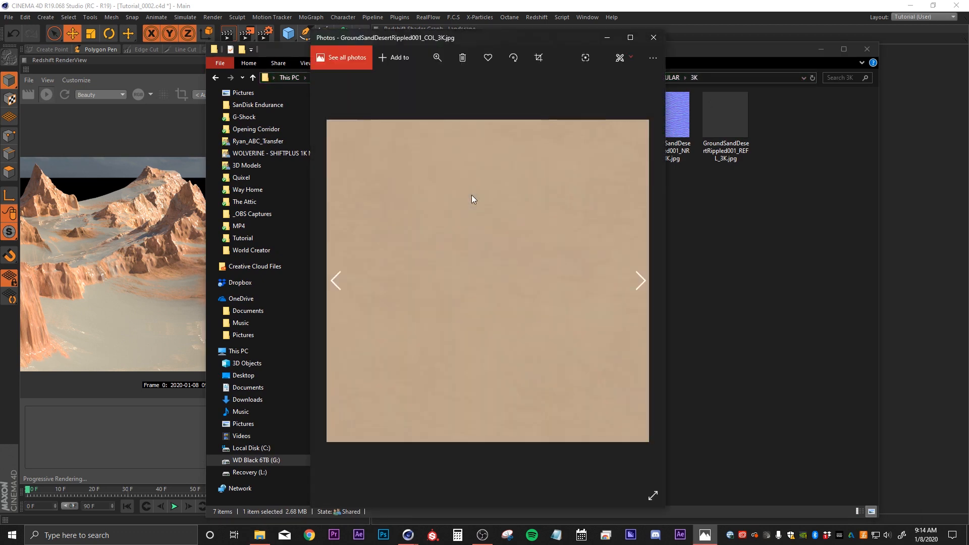
key(Right)
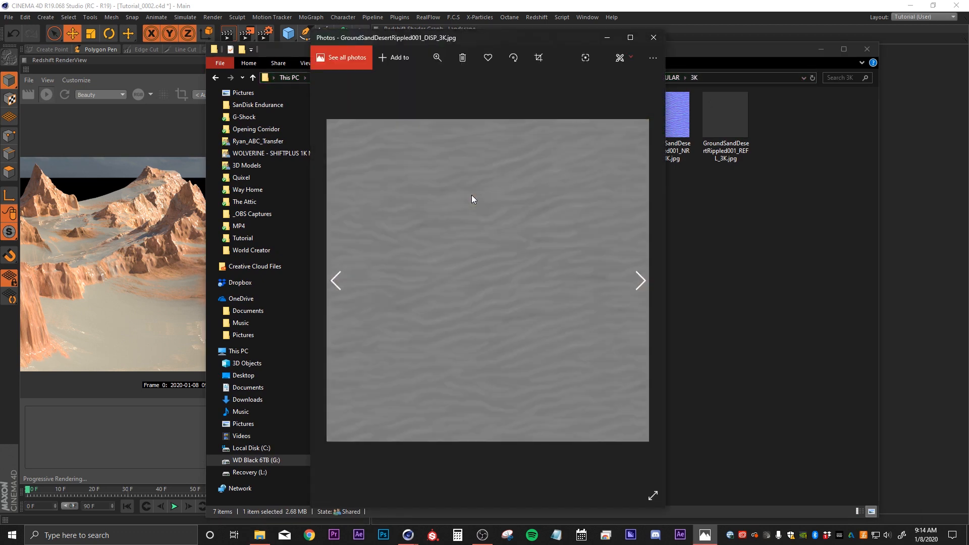
key(Right)
key(Right)
key(Right)
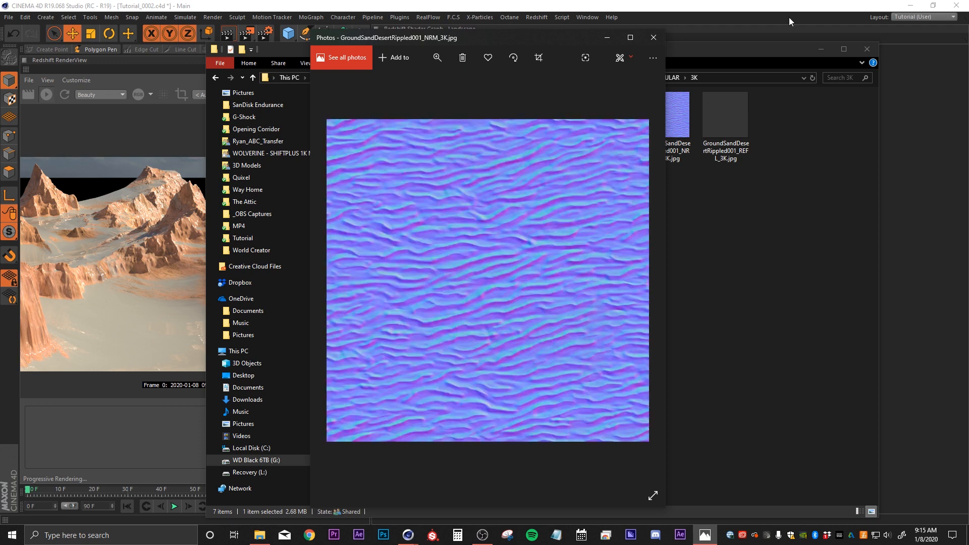
click(654, 37)
- Add the GroundSandDesertRippled001_COL_3K texture to the shader graph and connect it to the SAND material's Diffuse Color
drag(495, 55, 968, 76)
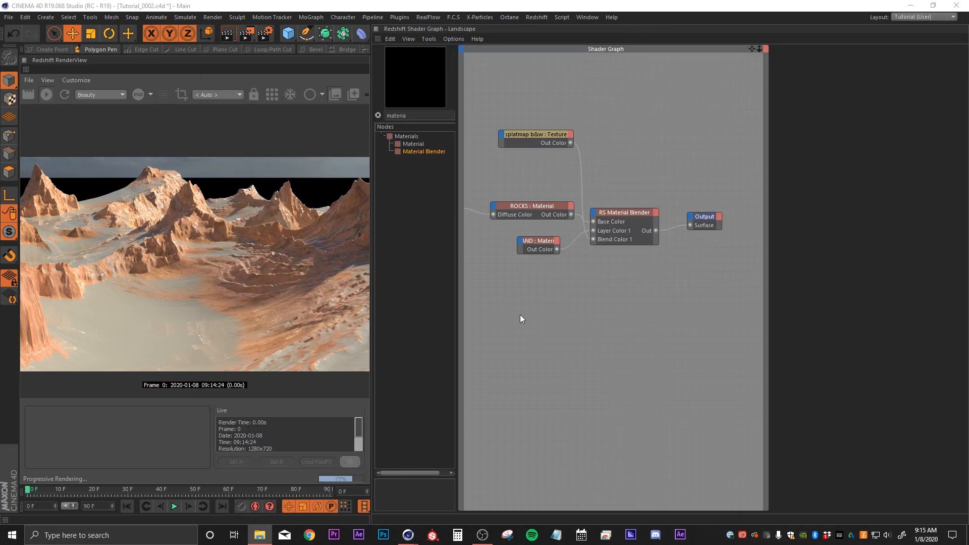
drag(532, 320, 556, 306)
drag(628, 310, 492, 282)
alt+middle_drag(492, 282, 568, 322)
drag(592, 302, 601, 266)
mouse_move(600, 268)
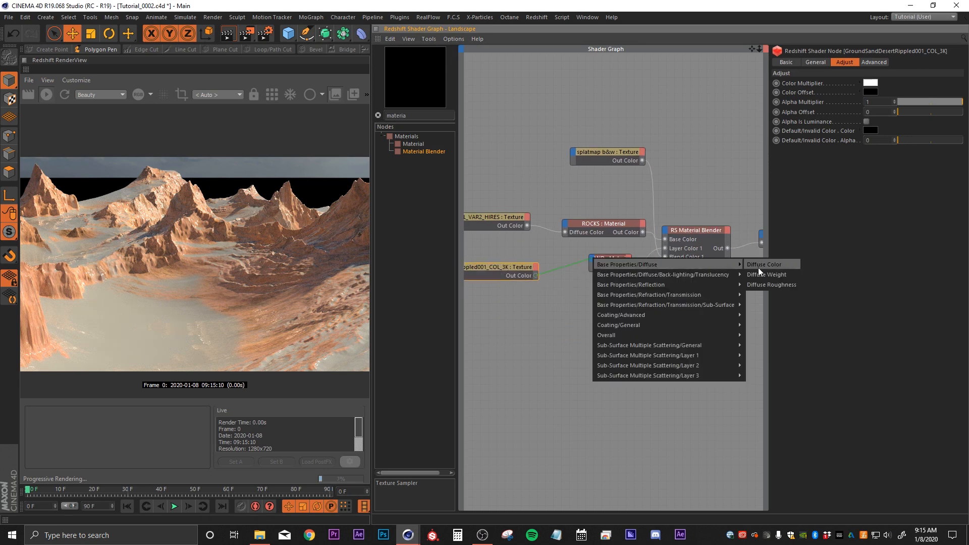
click(759, 268)
click(621, 260)
drag(622, 261, 604, 259)
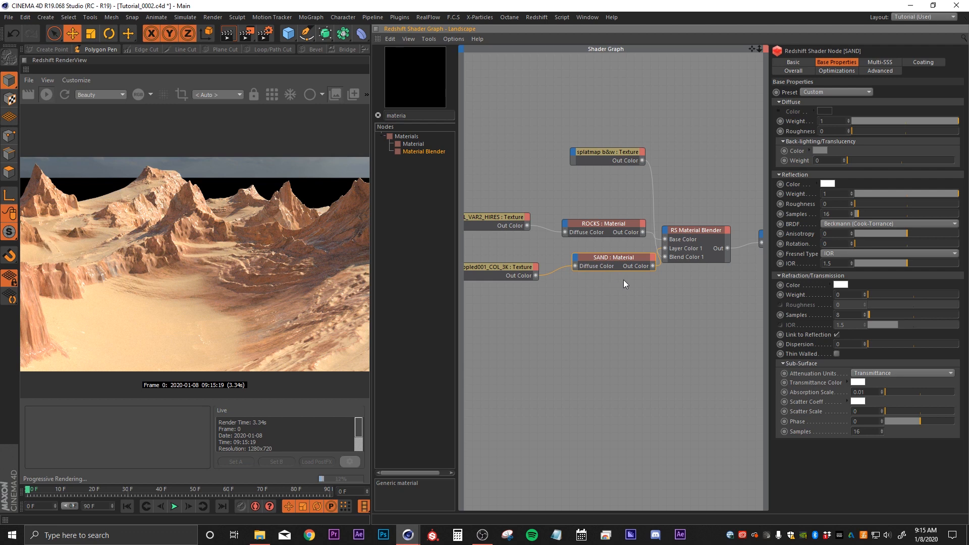
- Move the GroundSandDesertRippled001 and CliffDesert004 color texture nodes farther away from their materials
middle_drag(537, 311, 615, 319)
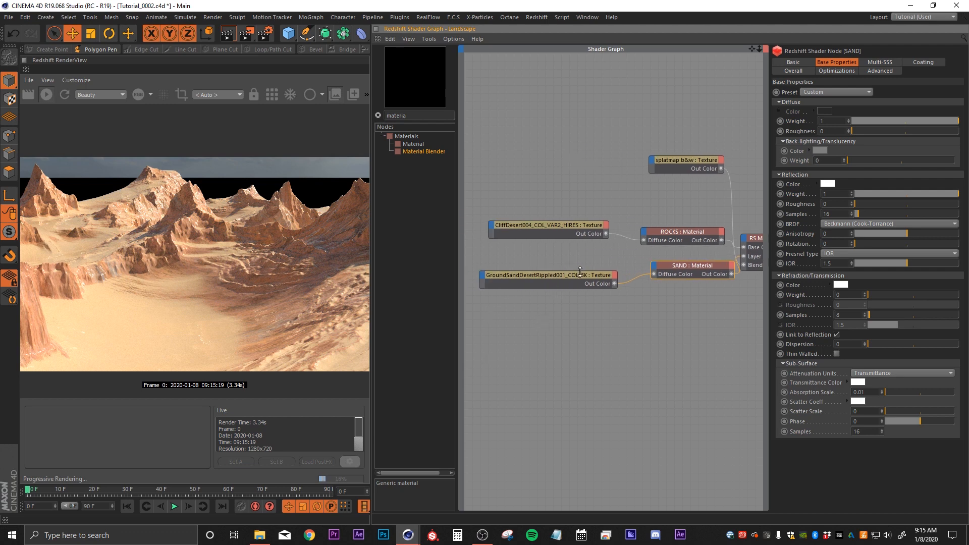
drag(580, 272, 565, 277)
drag(563, 223, 550, 225)
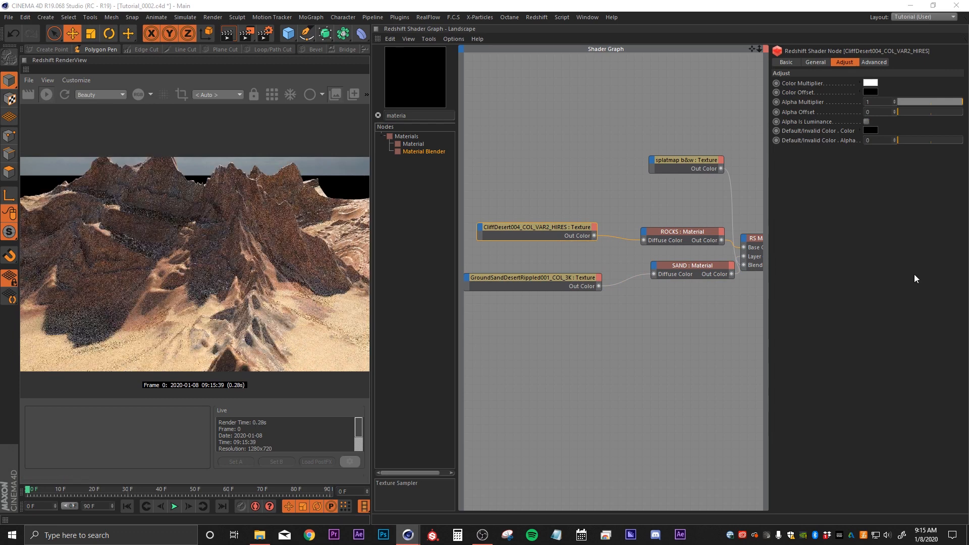
- Set the ROCKS material's reflection weight to 0
middle_drag(656, 321, 553, 324)
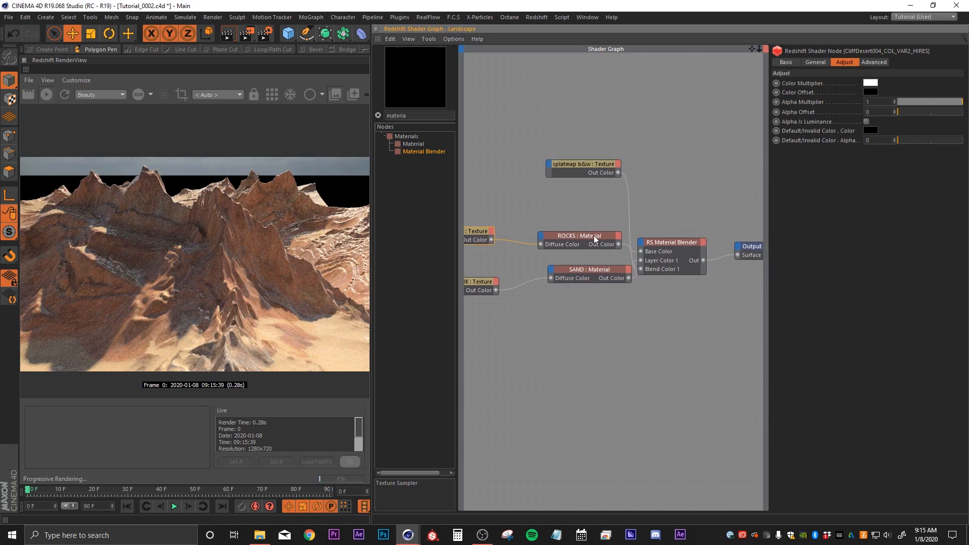
click(594, 239)
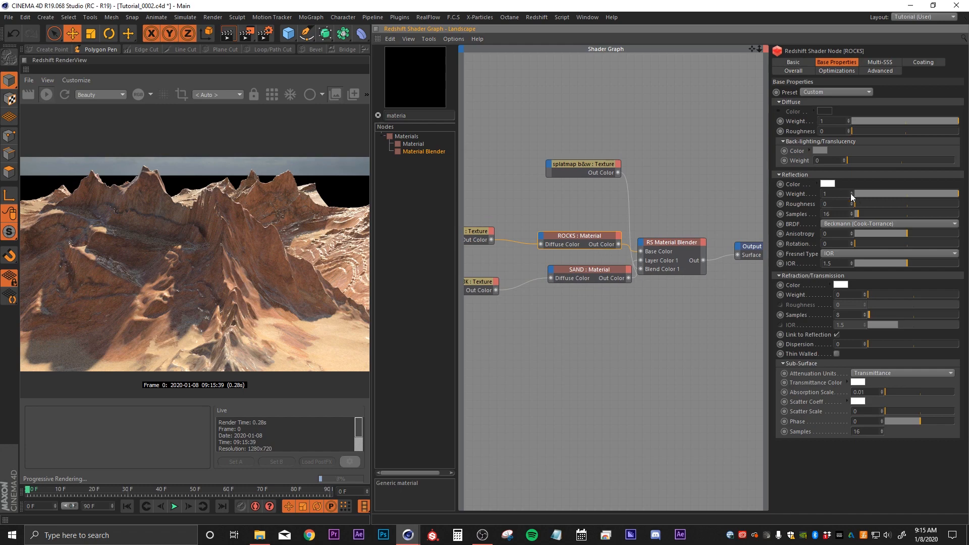
text(0)
key(Return)
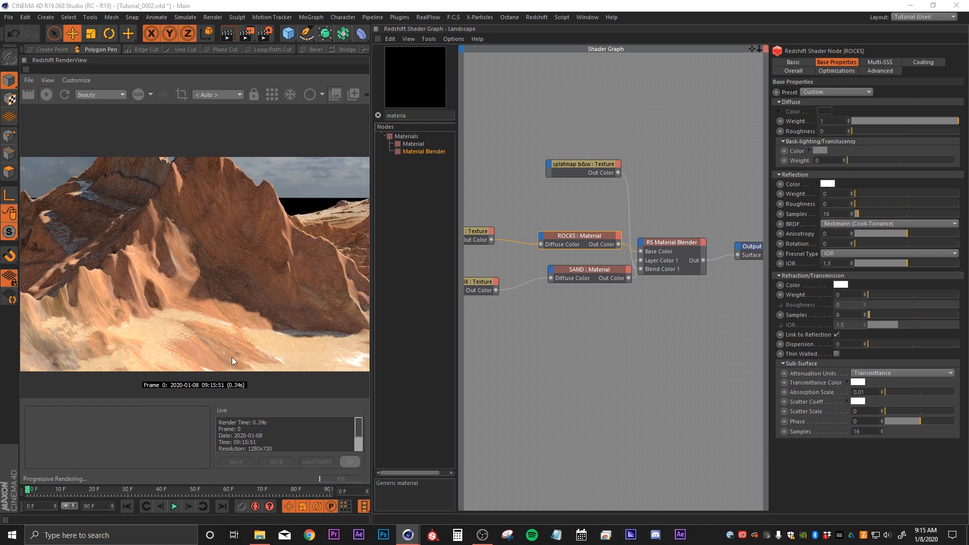
- Add a TriPlanar node and place it between the CliffDesert004 color texture and the ROCKS material
alt+middle_drag(568, 380, 737, 456)
alt+middle_drag(656, 395, 578, 324)
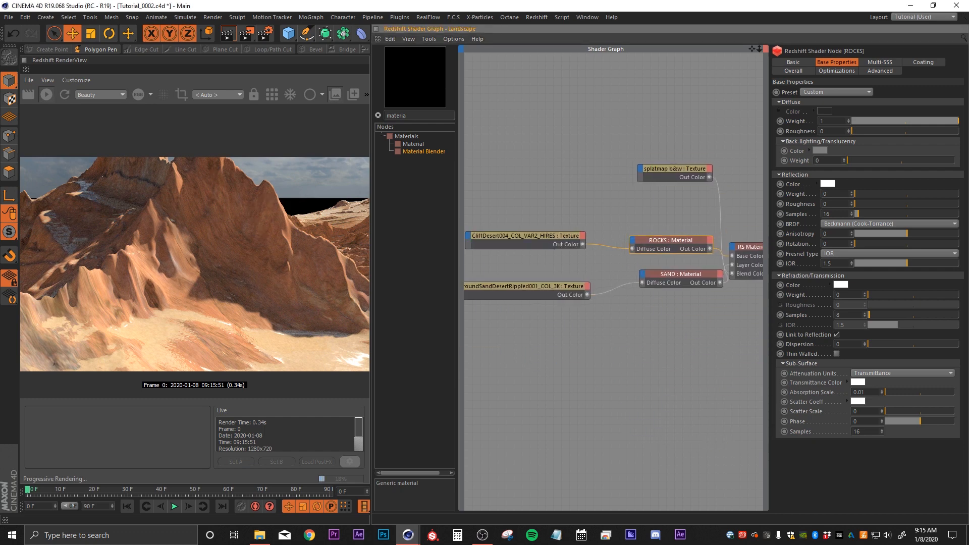
alt+middle_drag(618, 378, 632, 377)
drag(559, 235, 521, 232)
alt+middle_drag(498, 293, 557, 251)
double_click(431, 113)
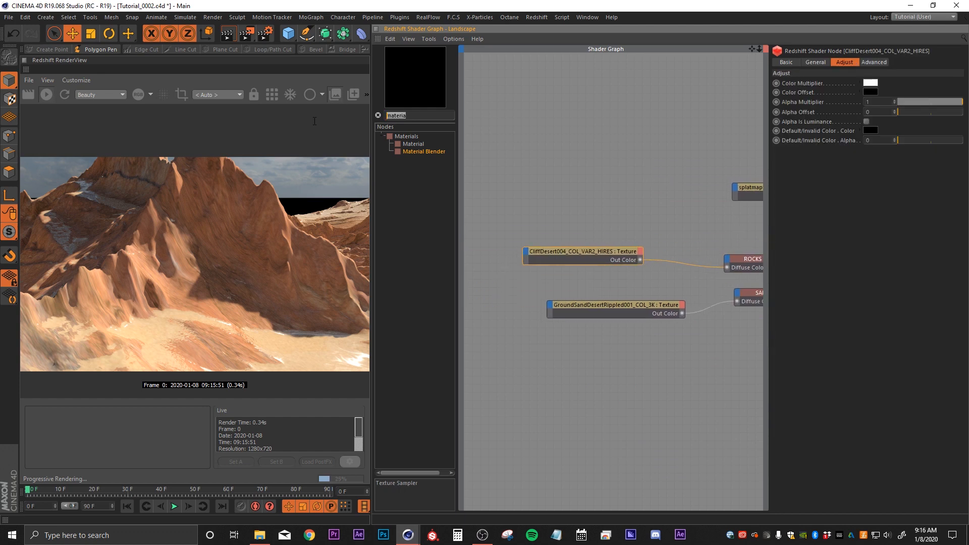
text(tri)
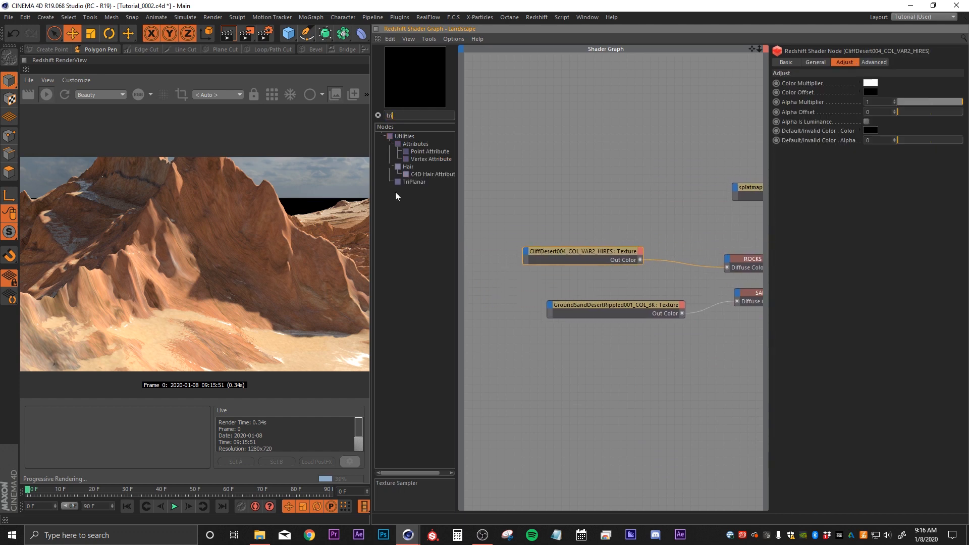
drag(404, 185, 603, 202)
drag(584, 255, 536, 250)
drag(620, 205, 638, 244)
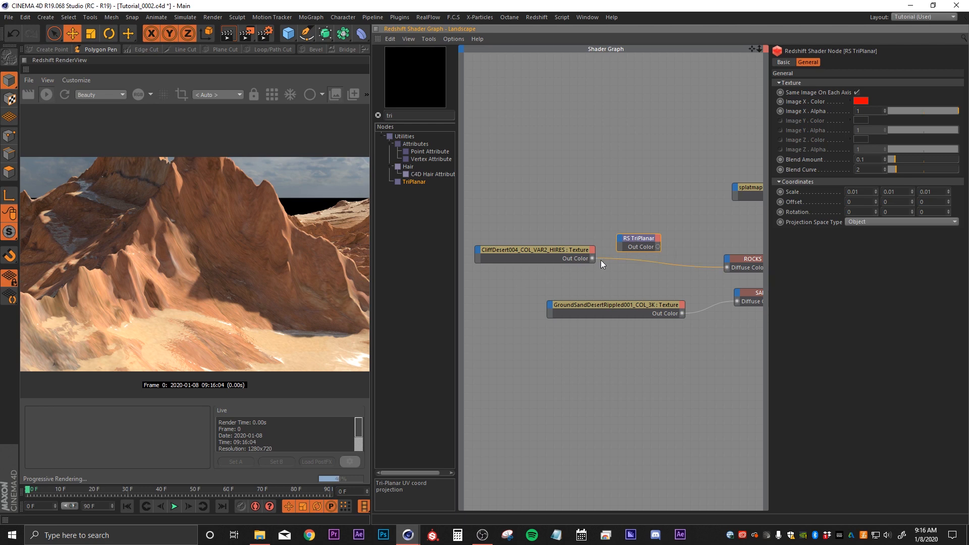
- Route the CliffDesert004 color texture through the TriPlanar's Image X input into the ROCKS material's Diffuse Color
drag(593, 259, 625, 243)
mouse_move(650, 253)
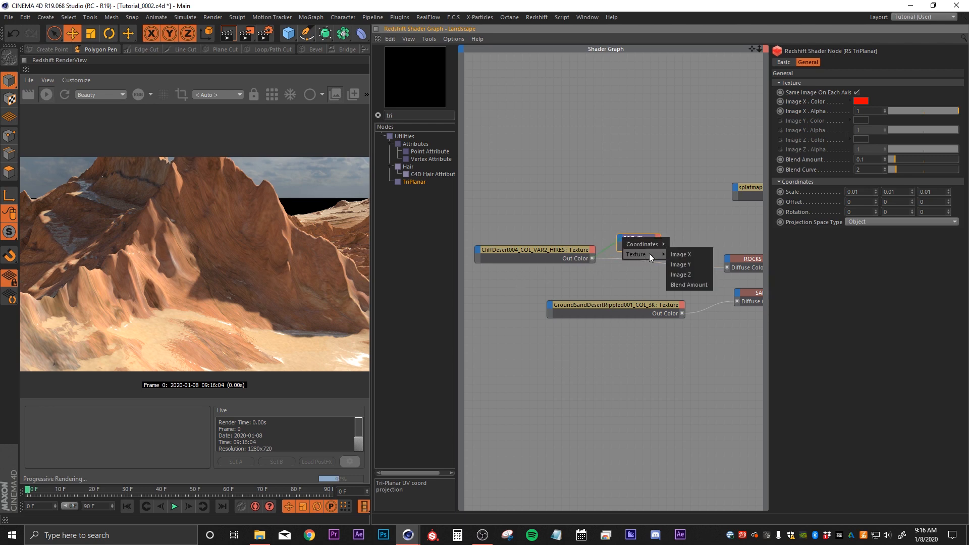
click(679, 255)
drag(650, 238, 641, 248)
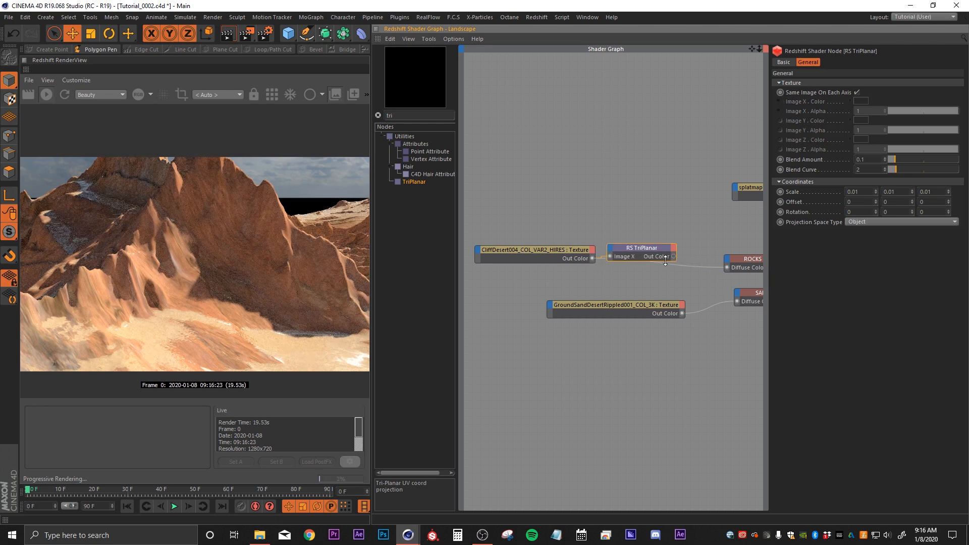
drag(717, 267, 726, 268)
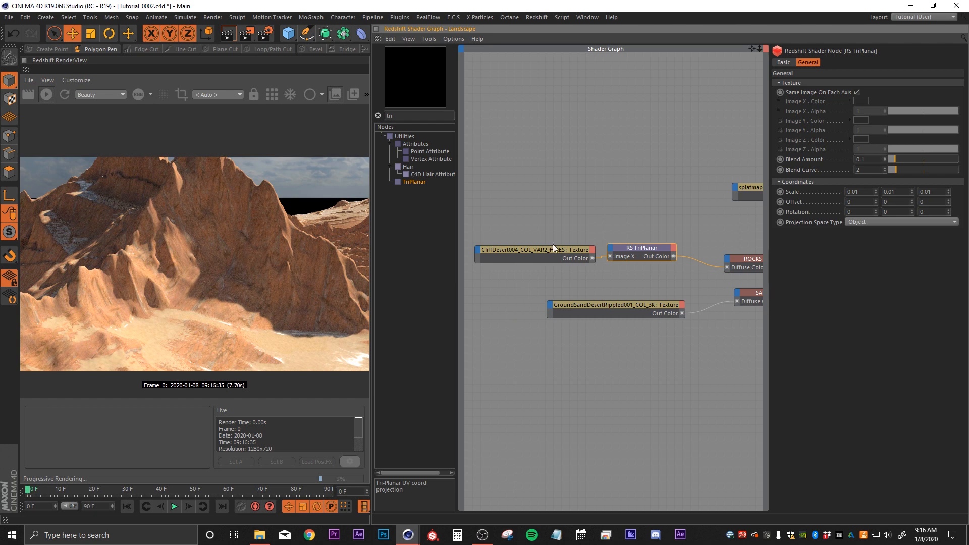
drag(555, 252, 544, 250)
- Set the rock color TriPlanar's X scale to 0.003
click(634, 250)
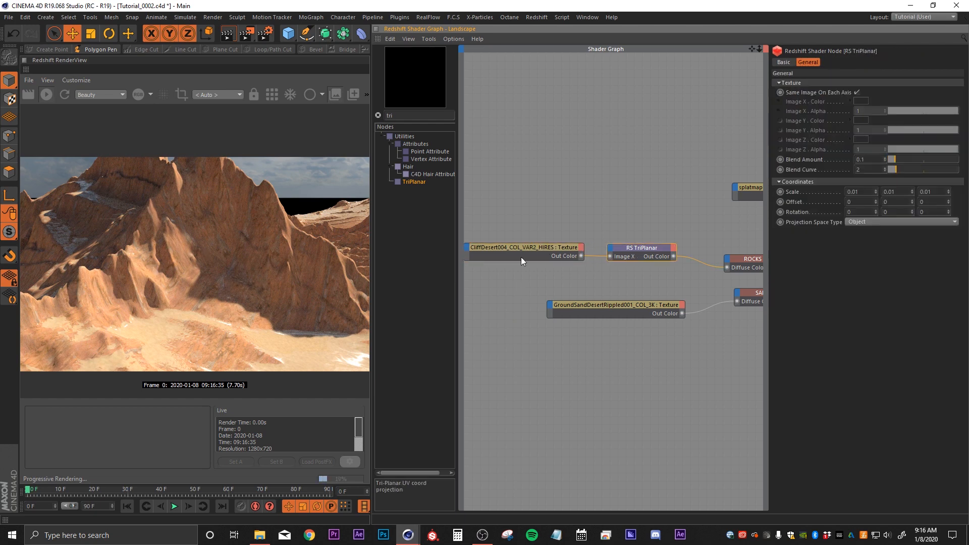
click(864, 192)
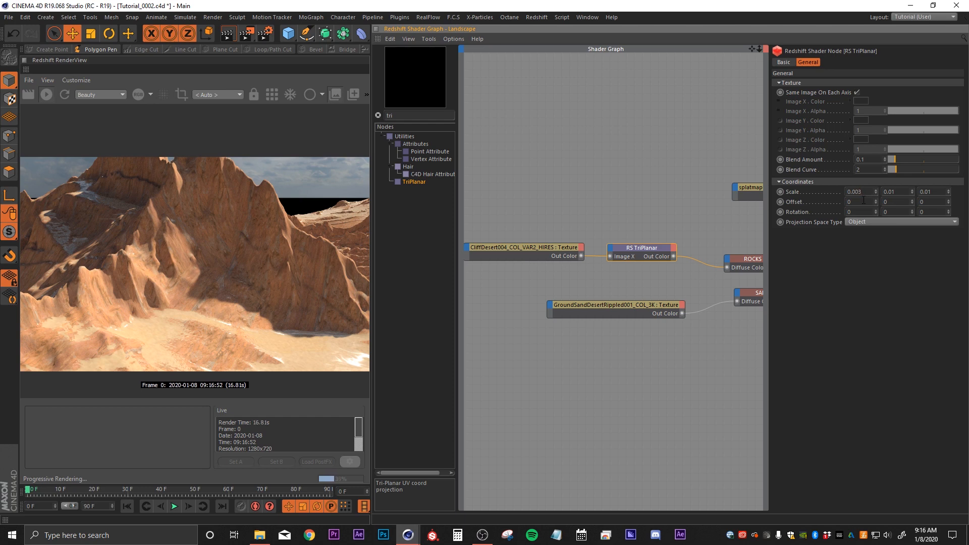
- Try a Y scale of 0.03 on the rock color TriPlanar and undo it
click(900, 192)
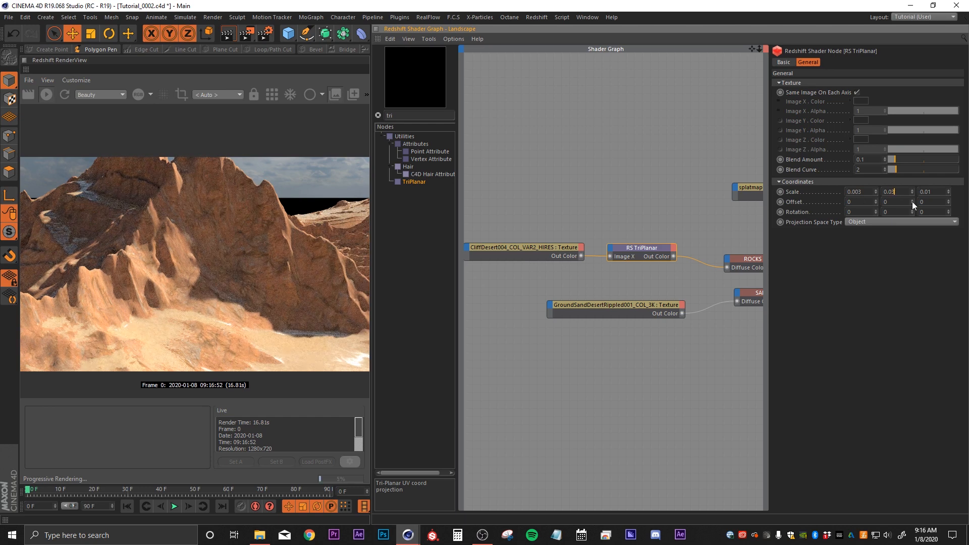
text(0.03)
key(Return)
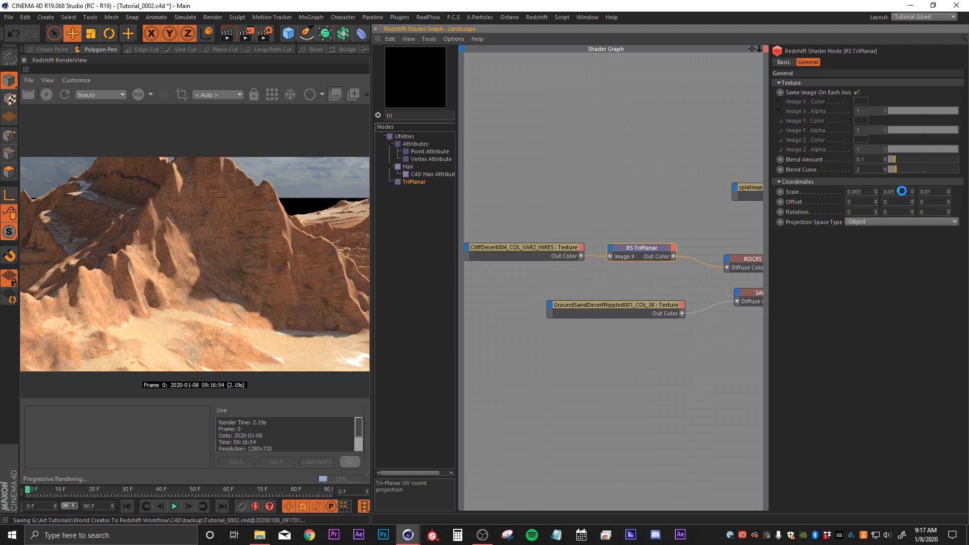
key(ctrl+z)
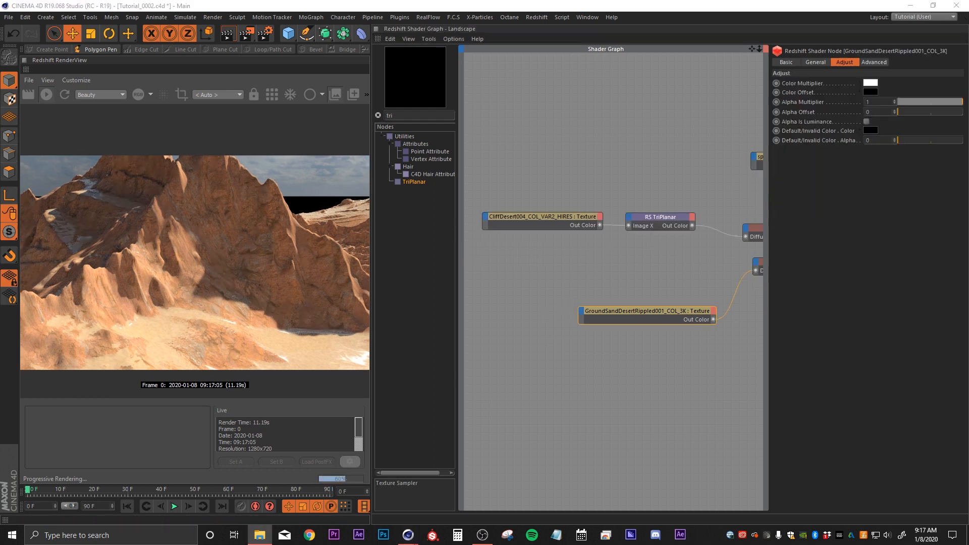
- Add the CliffDesert004_NRM_HIRES texture to the shader graph below the CliffDesert004 color texture
drag(968, 202, 610, 260)
drag(560, 291, 553, 260)
middle_drag(558, 283, 556, 283)
- Add a Bump Map node fed by the CliffDesert004 normal texture and set its input map type to Tangent-Space Normal
drag(397, 116, 359, 108)
text(bump)
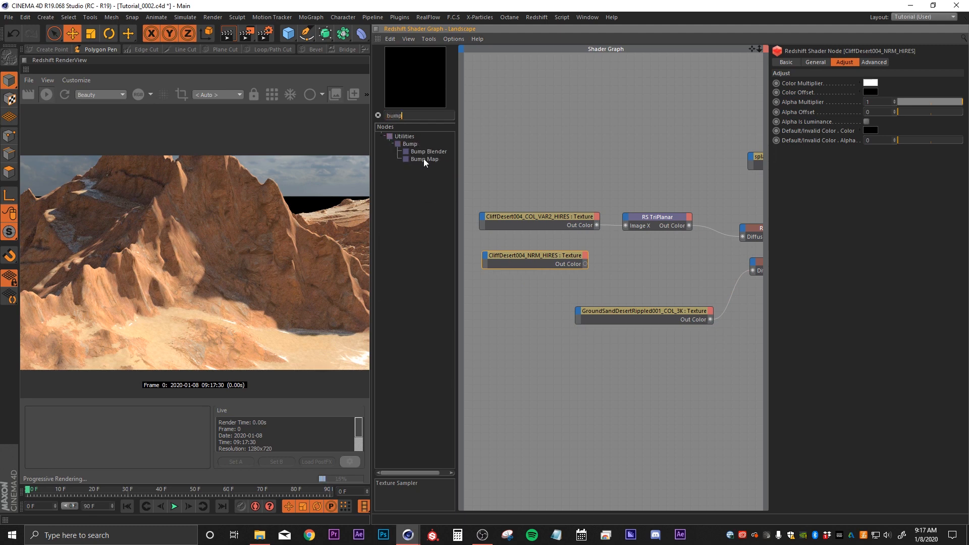
drag(424, 160, 623, 277)
click(656, 272)
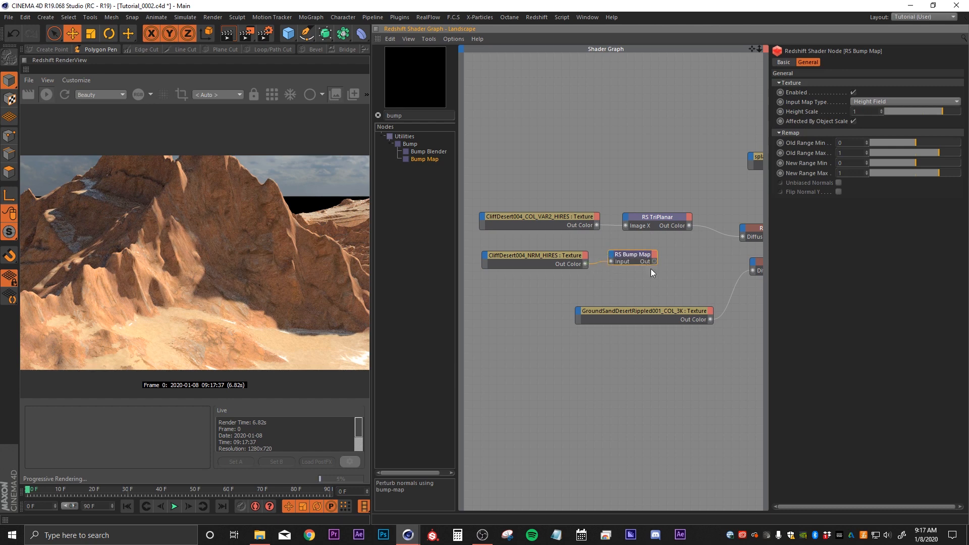
click(873, 102)
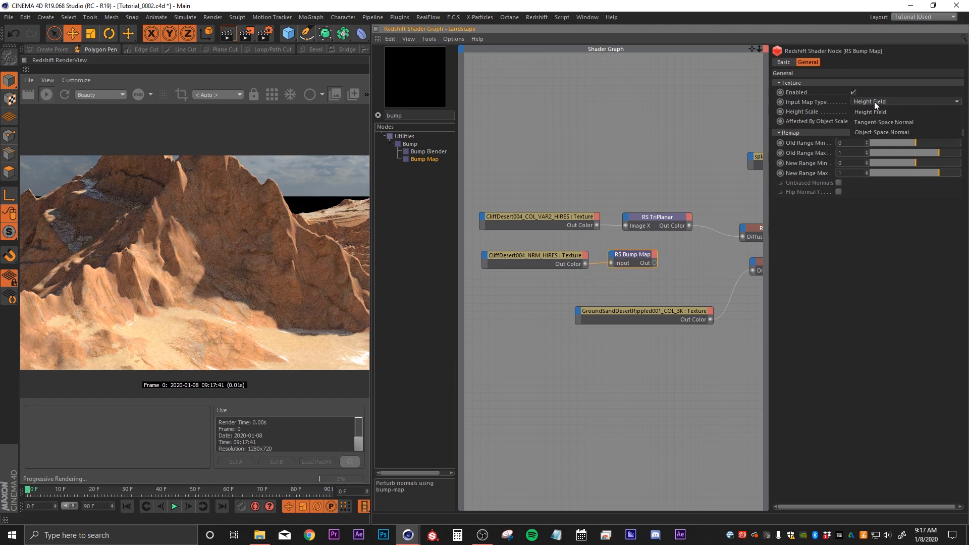
click(866, 123)
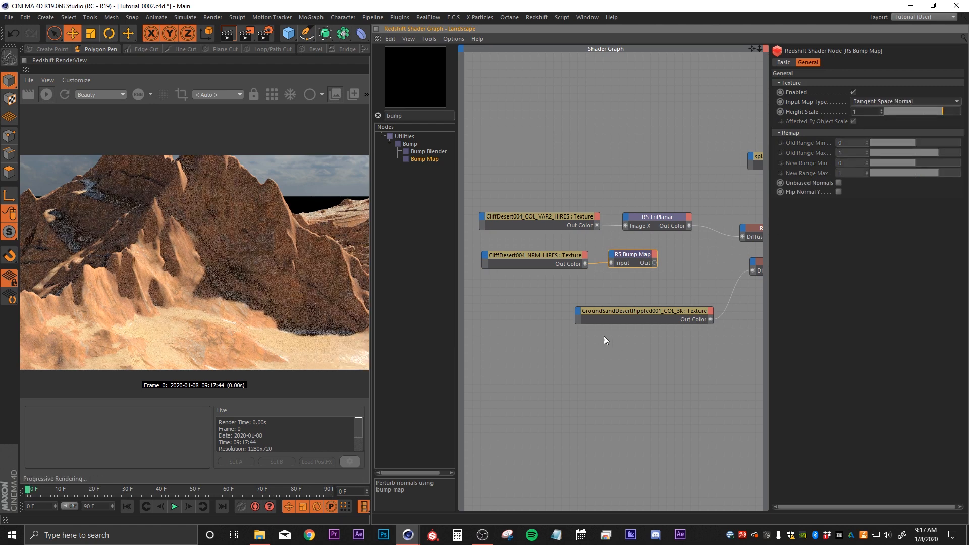
- Duplicate the rock TriPlanar node and connect the Bump Map output to the copy's Image X
middle_drag(568, 377, 532, 382)
drag(507, 248, 559, 261)
click(609, 249)
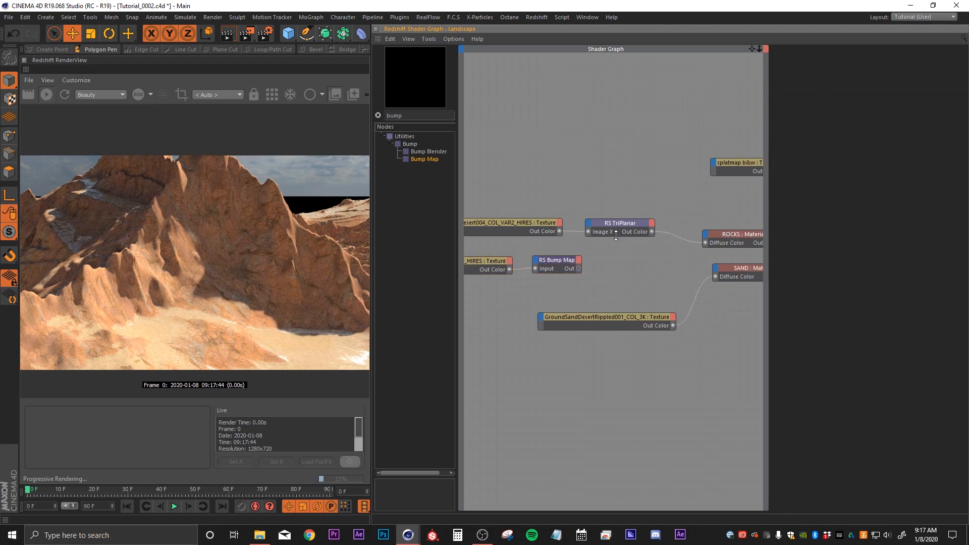
click(612, 225)
ctrl+drag(615, 233, 592, 263)
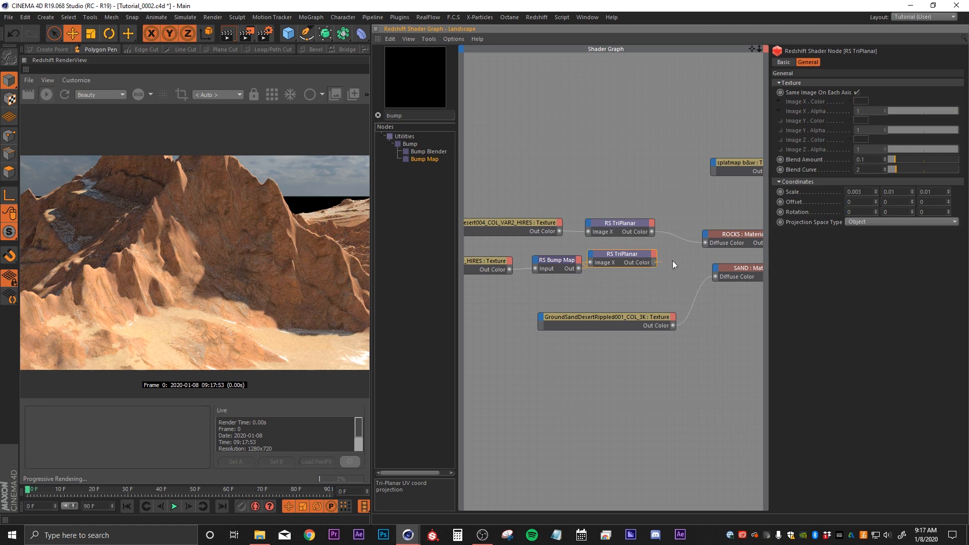
- Connect the duplicated TriPlanar's Out Color to the ROCKS material's Overall Bump Input
drag(708, 239, 707, 238)
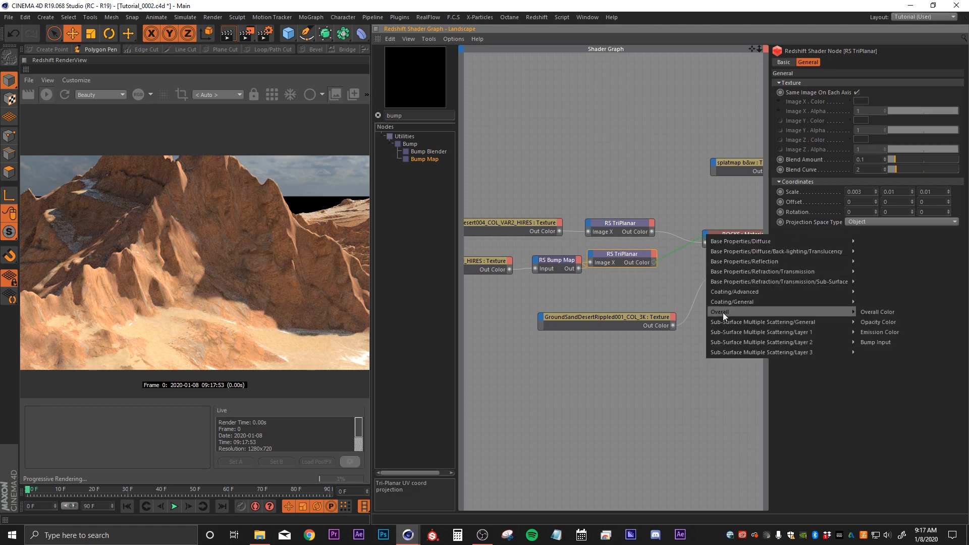
mouse_move(837, 311)
click(881, 341)
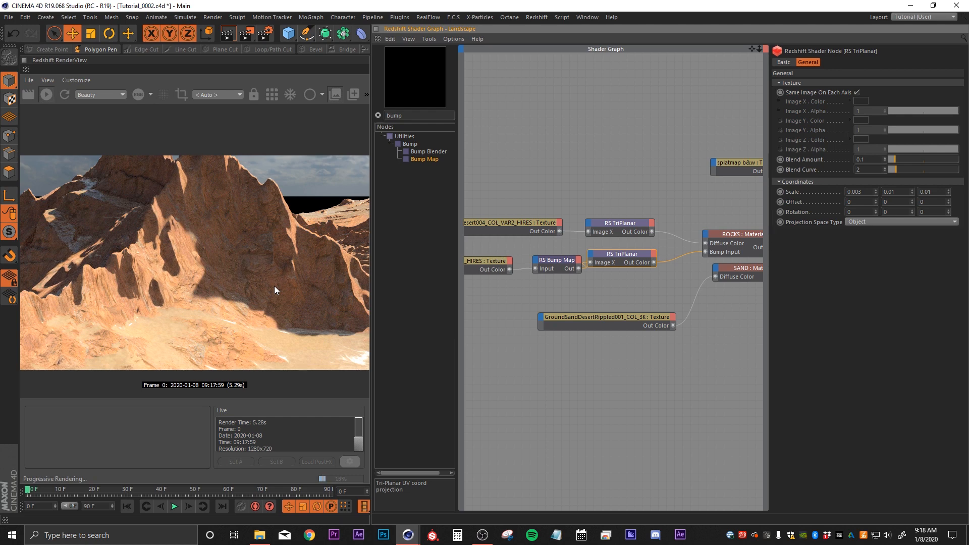
- Reposition the two CliffDesert004 texture nodes and compare the scale settings of the two TriPlanar nodes
middle_drag(520, 300, 584, 301)
drag(549, 262, 537, 226)
drag(551, 261, 534, 252)
drag(505, 188, 567, 260)
click(515, 329)
click(532, 254)
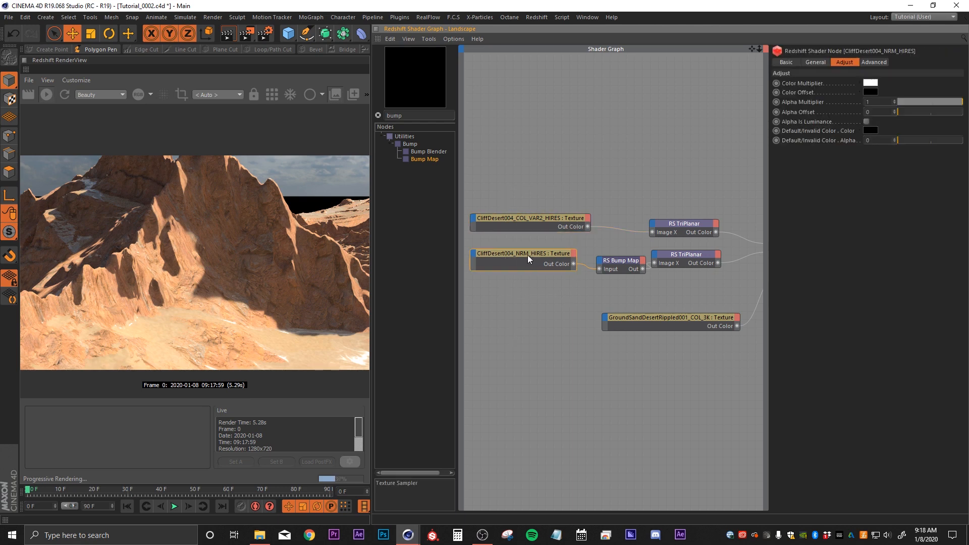
click(680, 256)
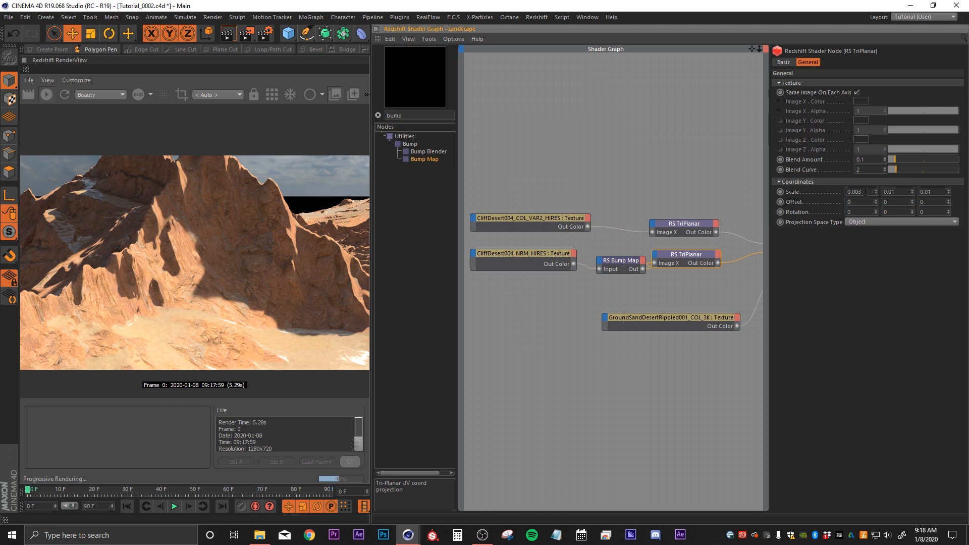
click(678, 226)
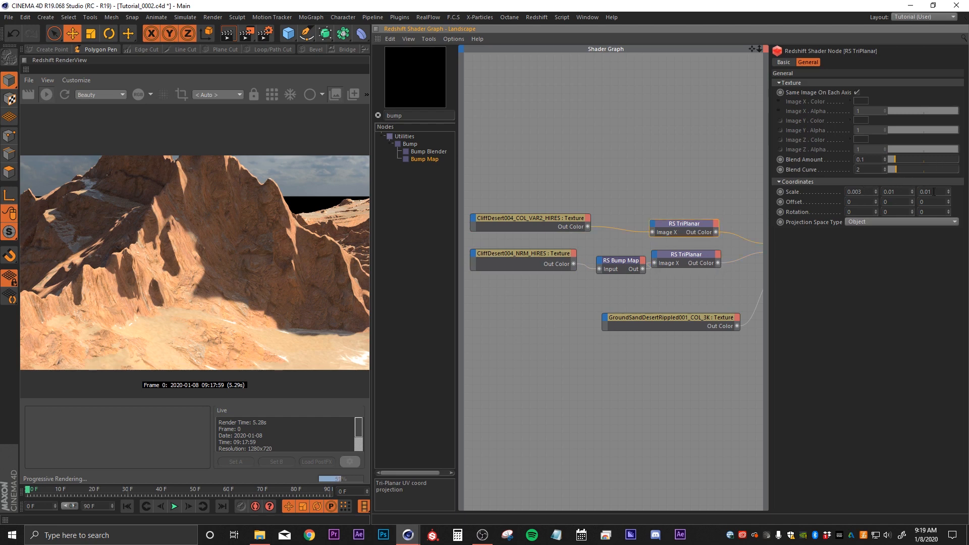
- Add a Scalar User Data node beside the CliffDesert004 textures and rename it SCALE
click(540, 318)
middle_drag(532, 318, 591, 328)
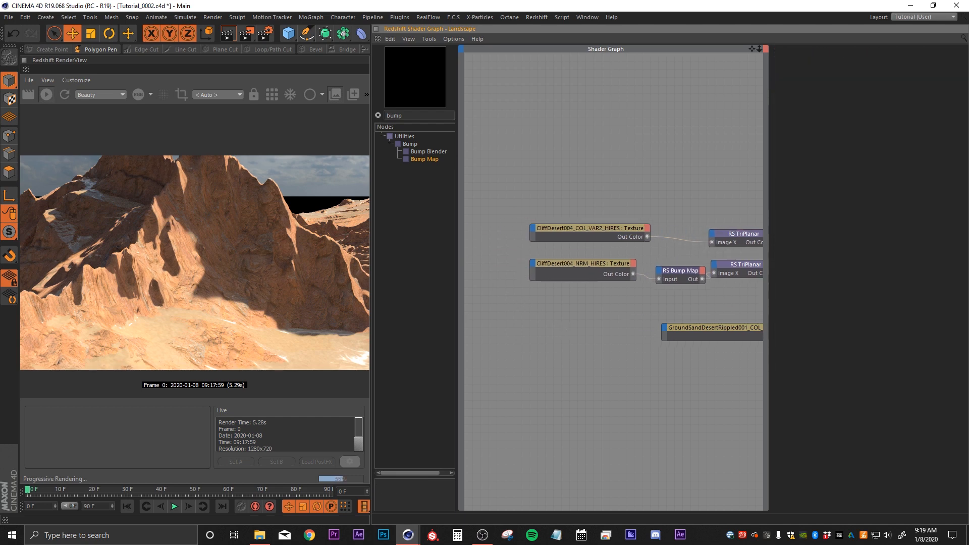
double_click(419, 117)
text(user)
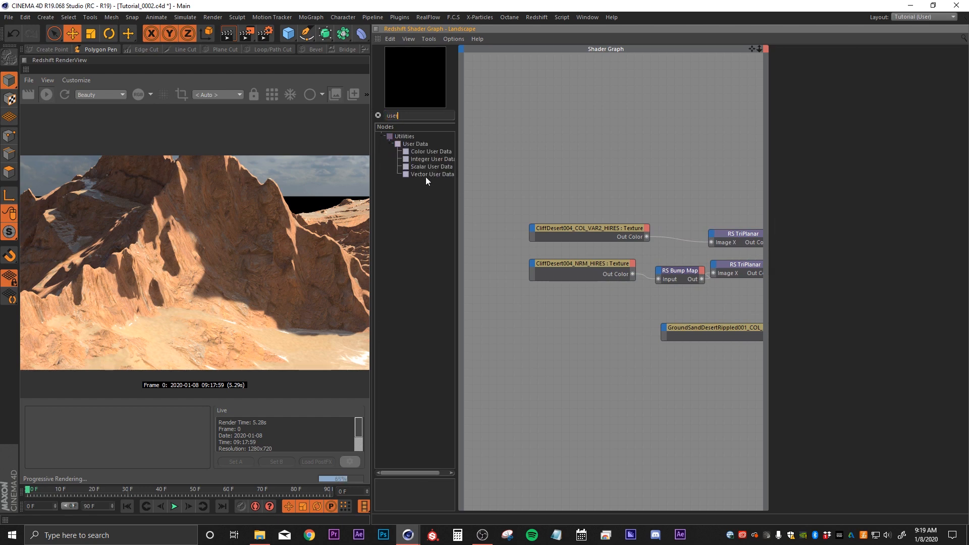
drag(421, 168, 495, 214)
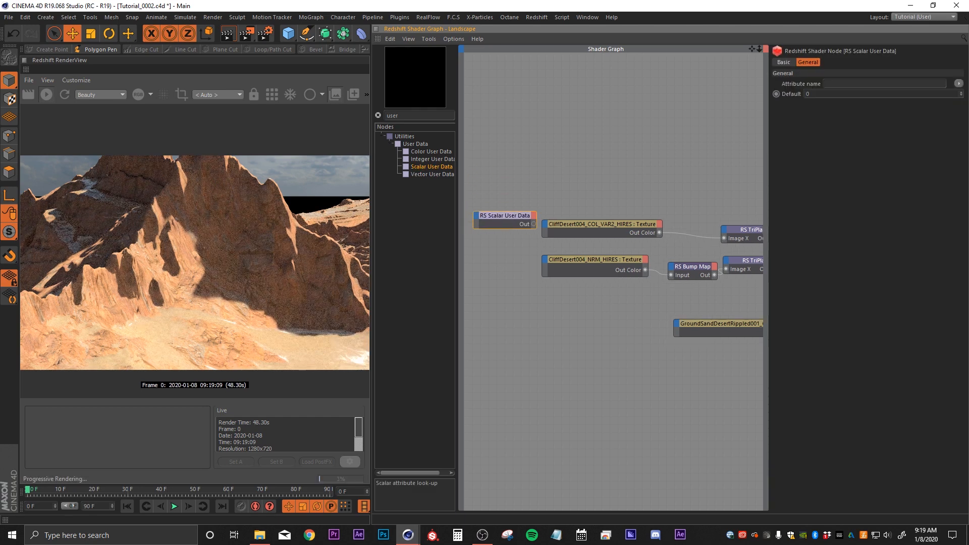
right_click(528, 215)
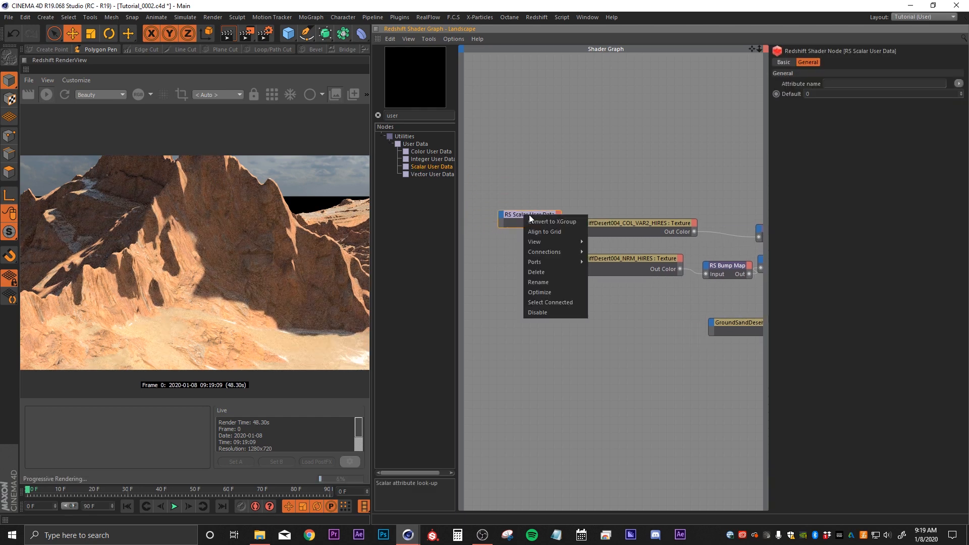
click(528, 282)
text(SCALE)
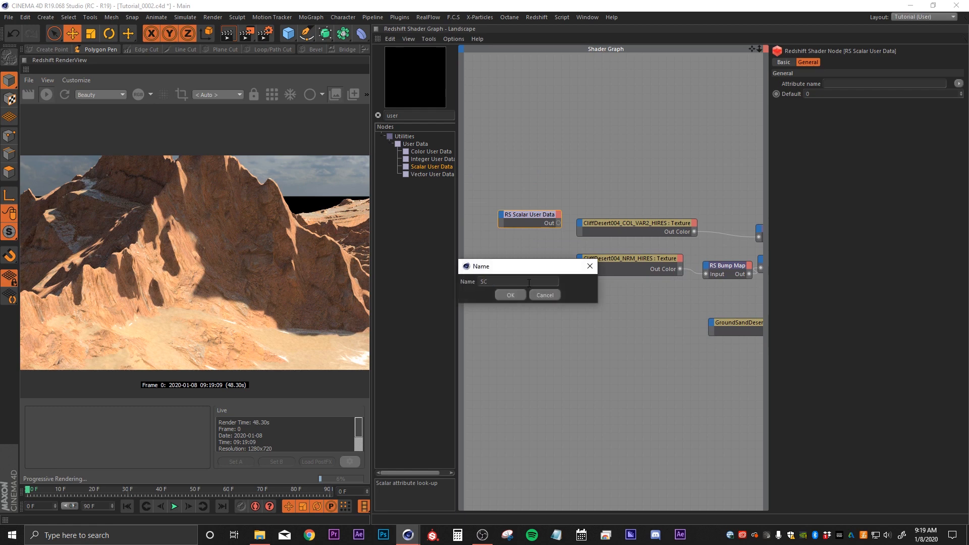
click(510, 295)
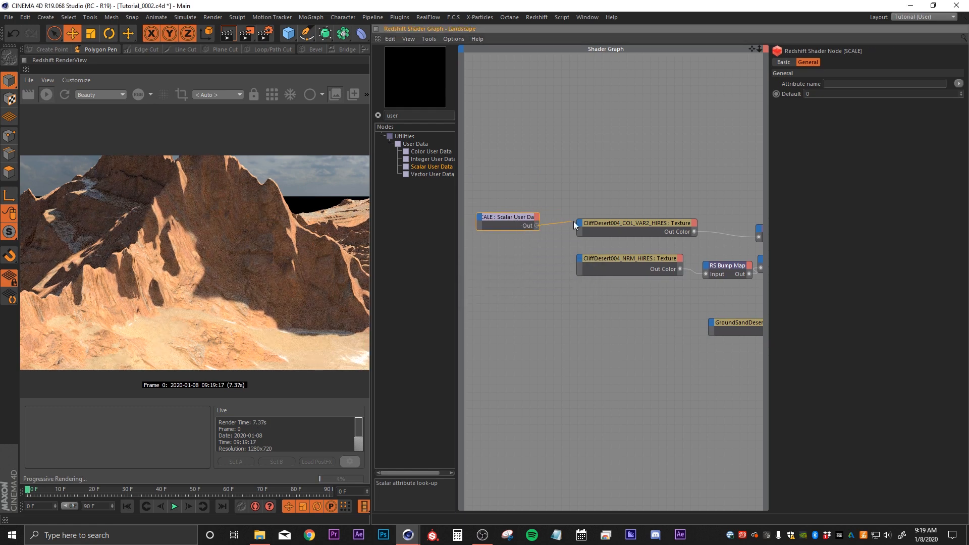
- Connect the SCALE node's output to the Scale input of both the CliffDesert004 color and normal textures
drag(573, 225, 580, 222)
mouse_move(589, 249)
click(647, 247)
drag(537, 226, 581, 259)
mouse_move(595, 289)
click(650, 286)
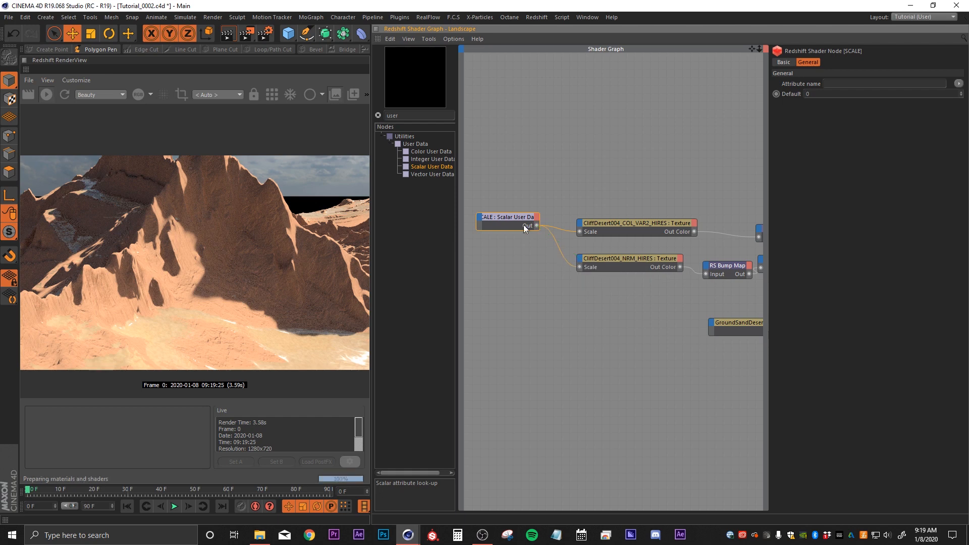
- Set the SCALE node's Default value to 1
drag(512, 218, 511, 218)
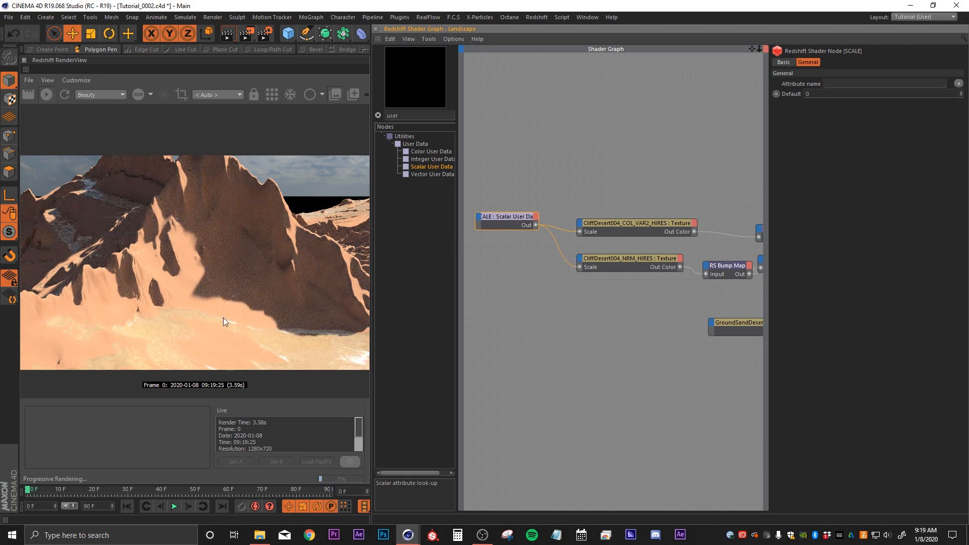
click(817, 94)
key(Return)
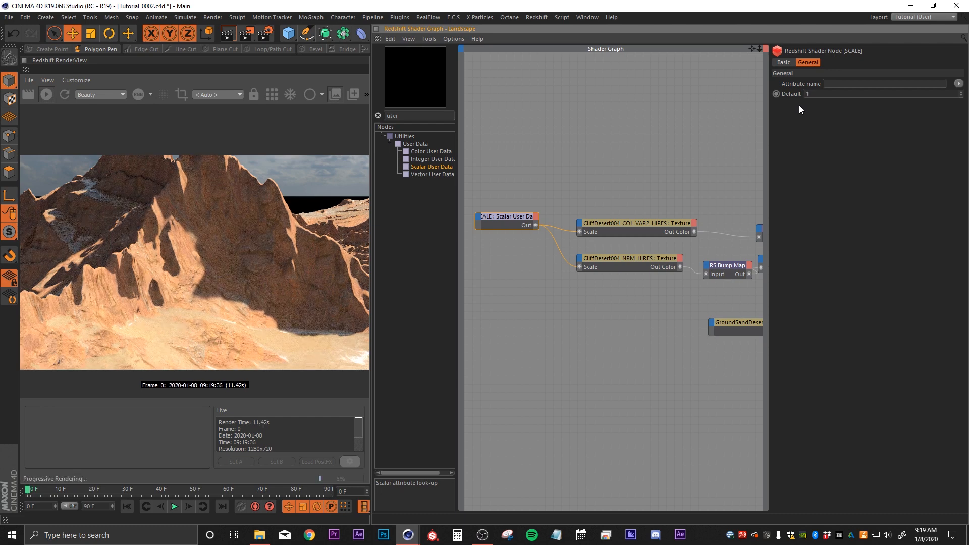
- Try a Default value of 3 on the SCALE node to test the rock texture scaling
click(842, 94)
text(3)
key(Return)
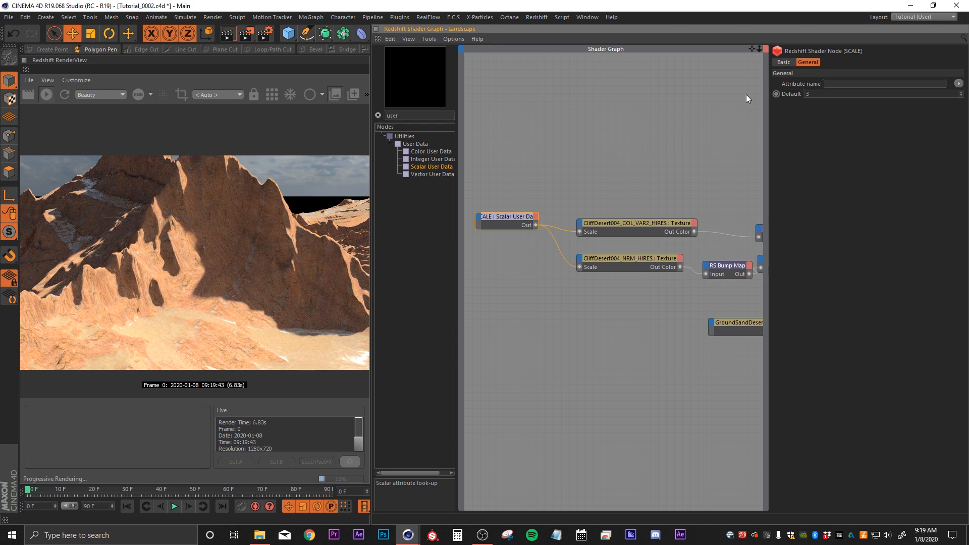
click(666, 113)
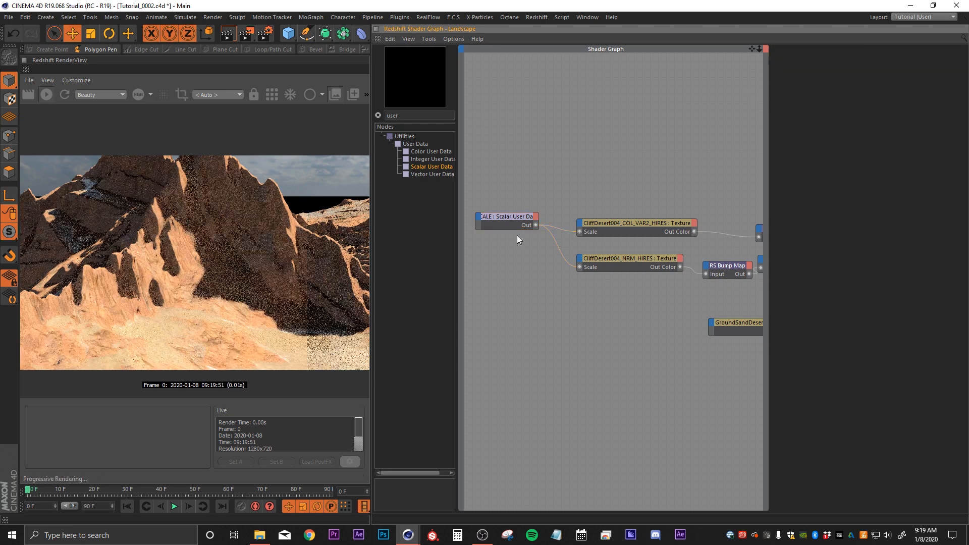
- Move the SCALE node and the CliffDesert004 color texture aside to make room ahead of the rock color TriPlanar
middle_drag(598, 343, 563, 345)
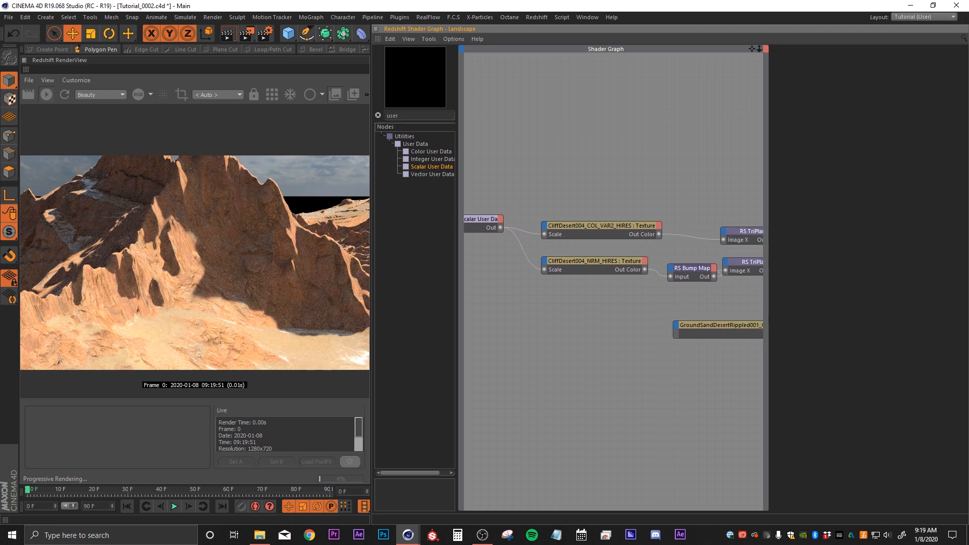
middle_drag(533, 230, 591, 229)
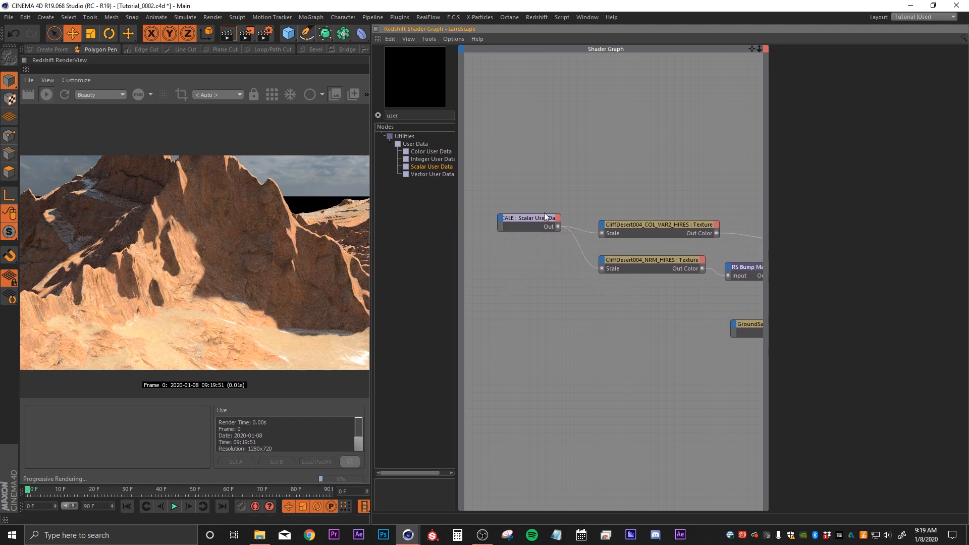
drag(546, 214, 520, 217)
drag(636, 223, 575, 189)
click(569, 205)
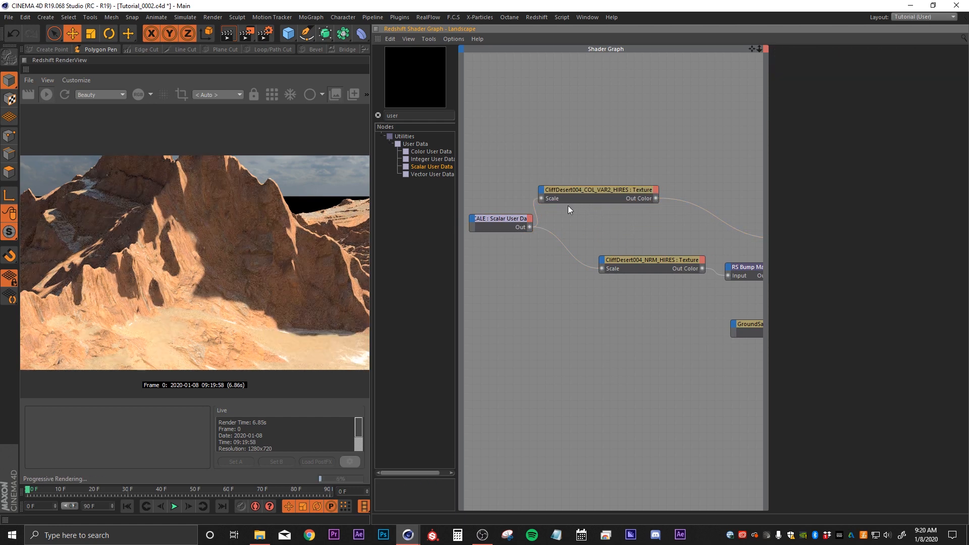
- Insert a Color Correct node between the CliffDesert004 color texture and the rock color TriPlanar's Image X
drag(420, 114, 364, 105)
text(color co)
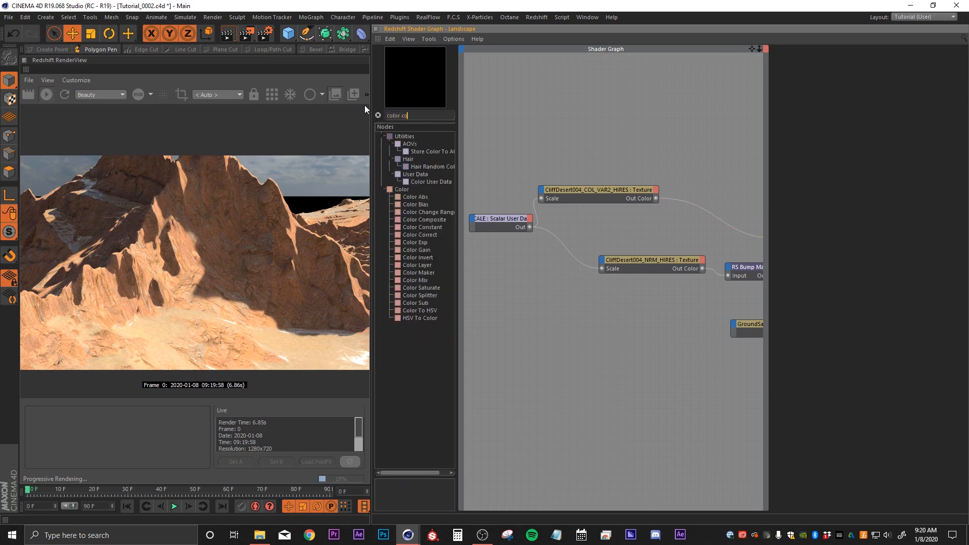
text(rre)
drag(405, 142, 714, 175)
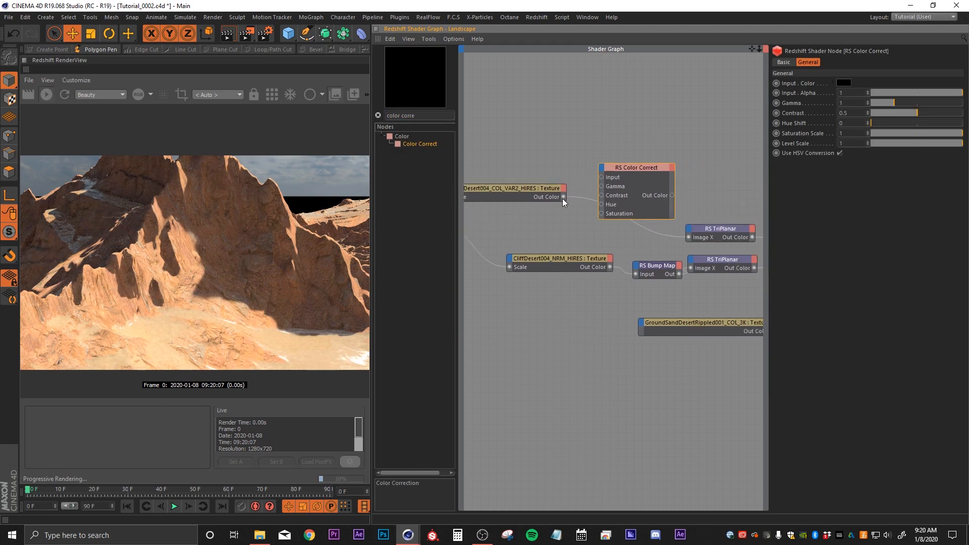
drag(586, 190, 615, 163)
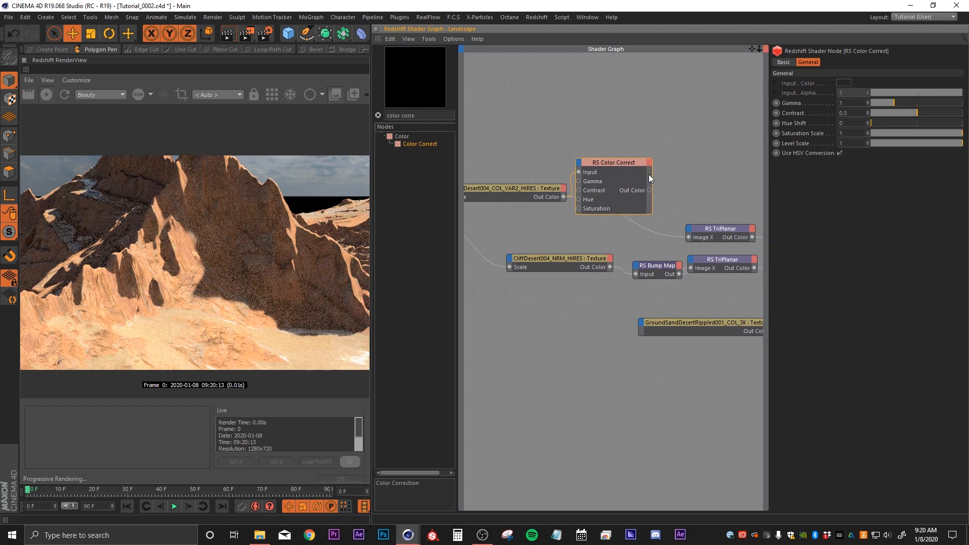
drag(650, 191, 692, 237)
drag(619, 162, 632, 175)
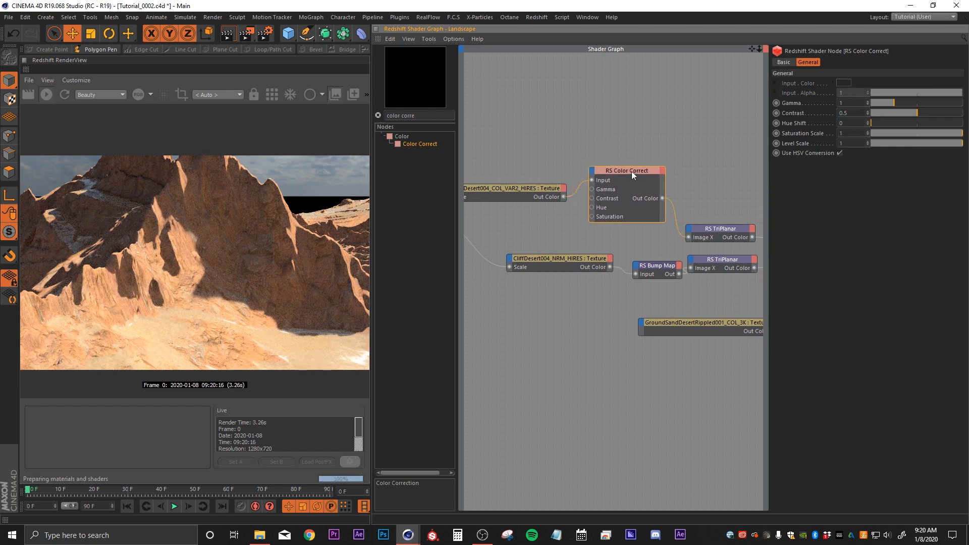
- Darken and desaturate the rock color with Color Correct: Gamma 0.468, Saturation Scale 0.595 and Level Scale 0.454
drag(923, 144, 897, 144)
click(917, 143)
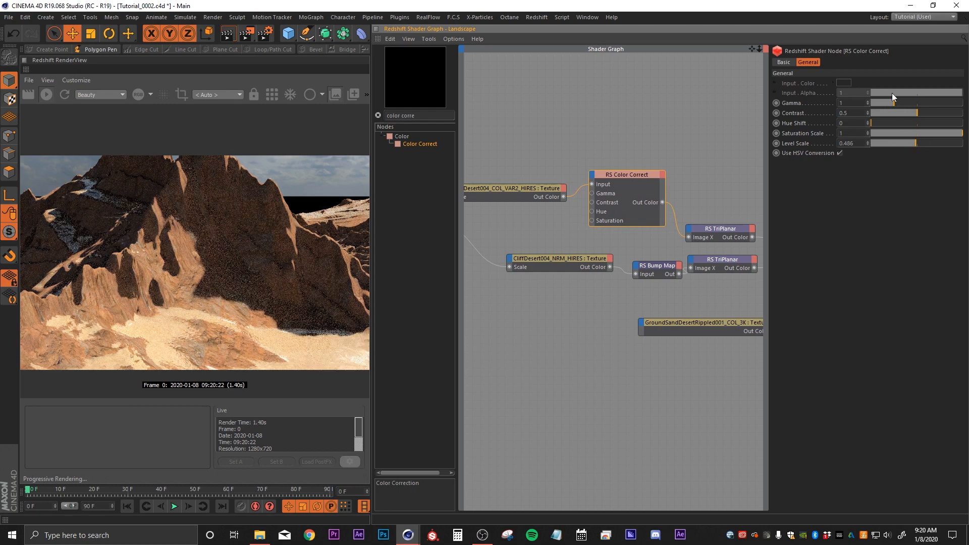
drag(885, 102, 884, 102)
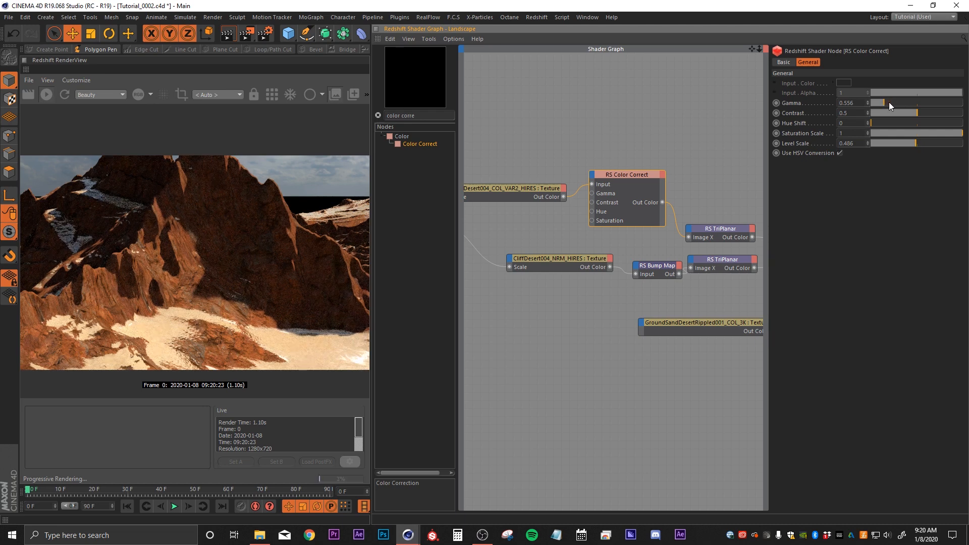
click(929, 135)
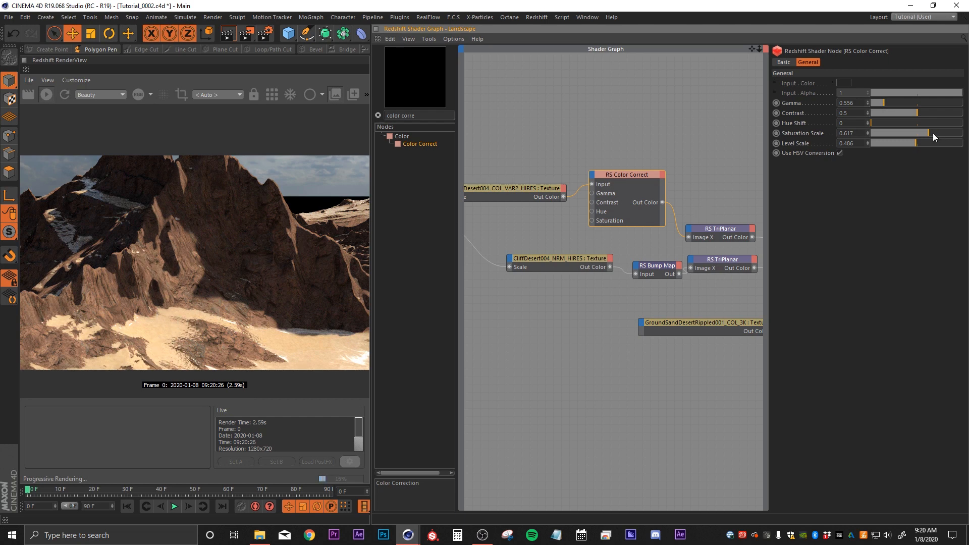
drag(940, 132, 914, 143)
drag(885, 103, 883, 102)
drag(940, 134, 926, 135)
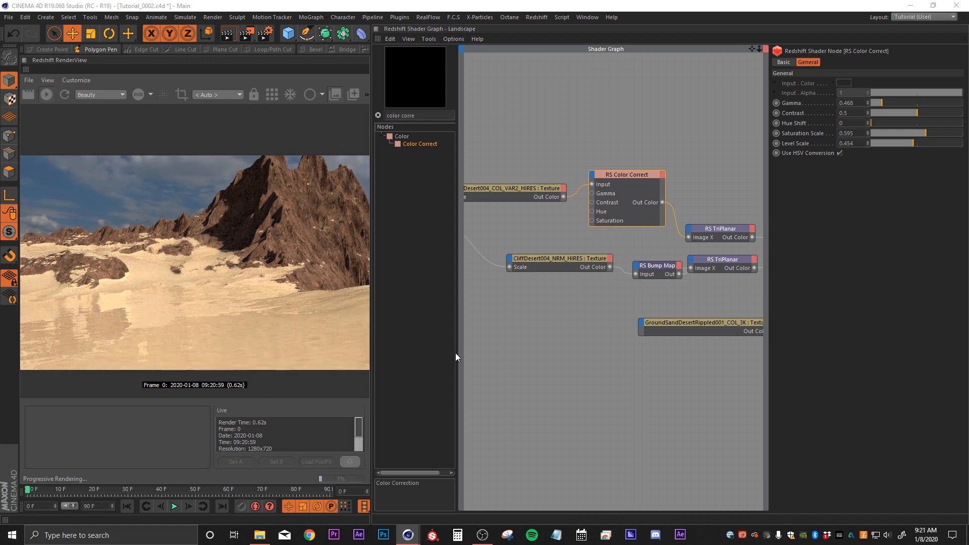
- Duplicate a rock TriPlanar and route the GroundSandDesertRippled001 color texture through it into the SAND material's Diffuse Color
alt+middle_drag(642, 329, 560, 275)
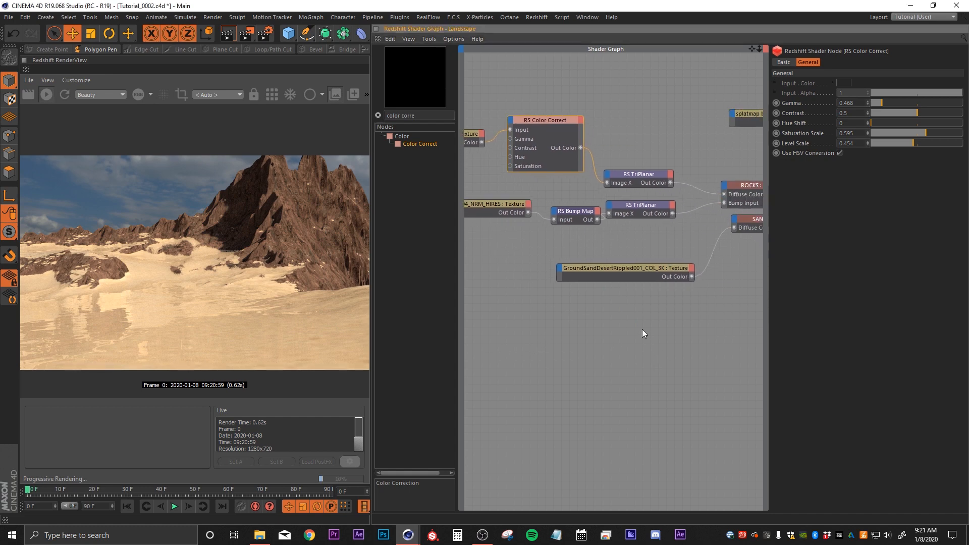
click(626, 321)
alt+middle_drag(625, 320, 590, 321)
drag(608, 269, 498, 272)
alt+middle_drag(575, 243, 624, 243)
ctrl+drag(647, 205, 650, 267)
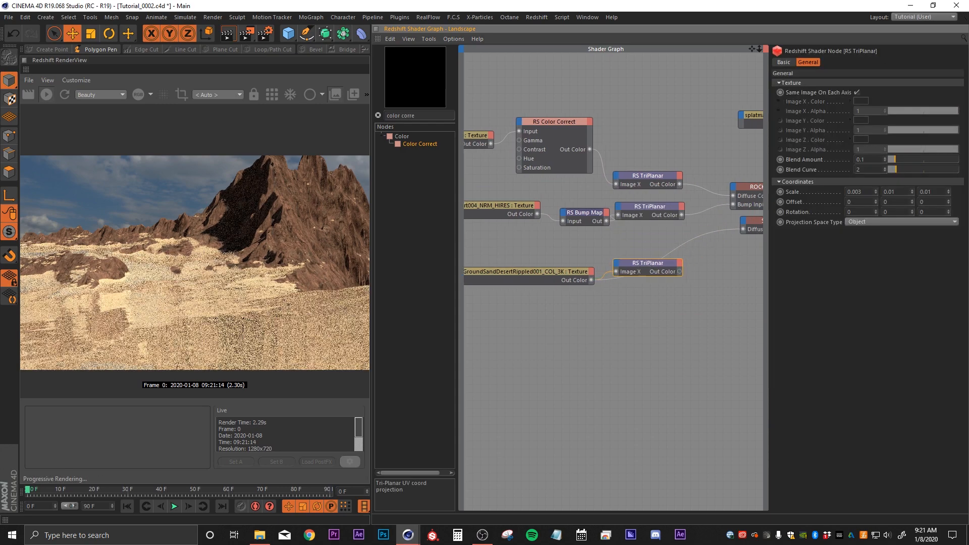
alt+middle_drag(714, 269, 625, 291)
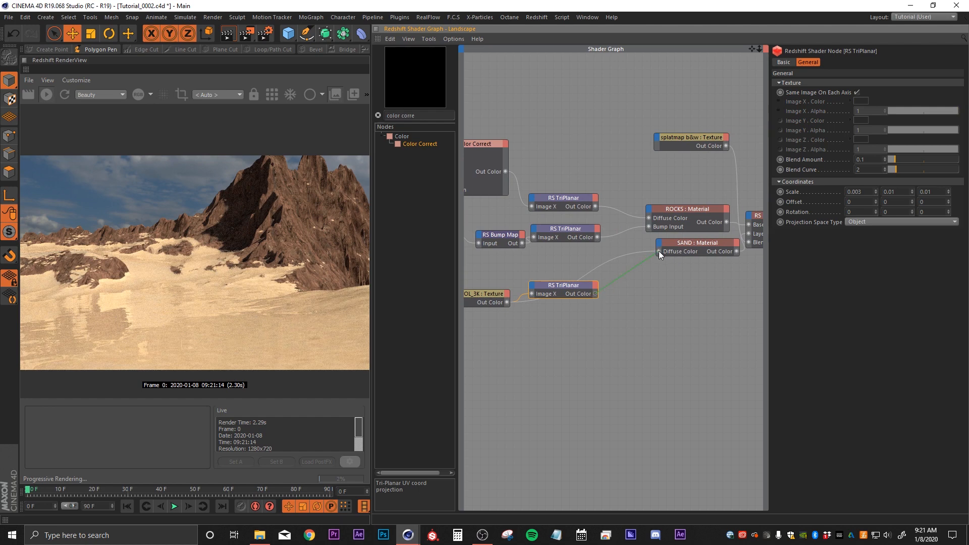
drag(677, 244, 664, 249)
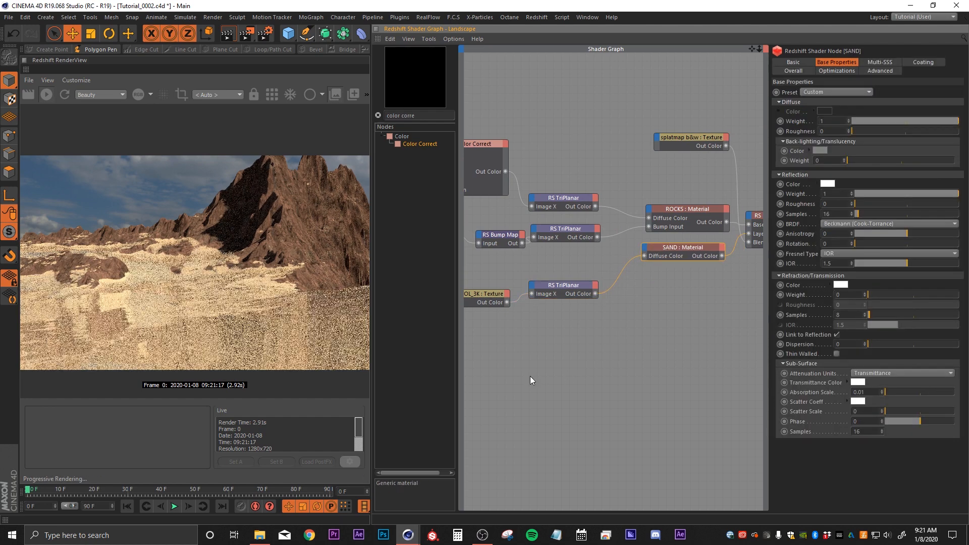
- Set the SAND material's reflection weight to 0
alt+middle_drag(513, 350, 534, 348)
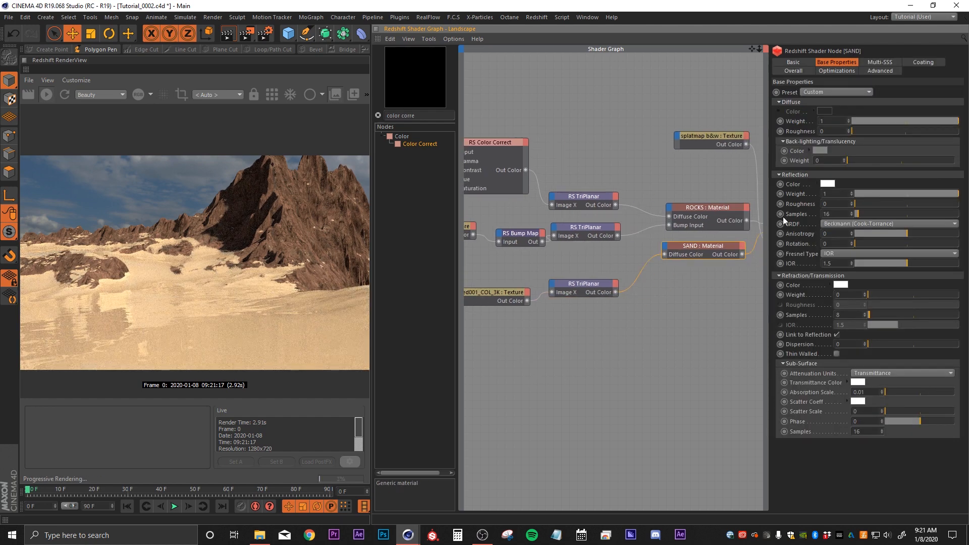
text(0)
key(Return)
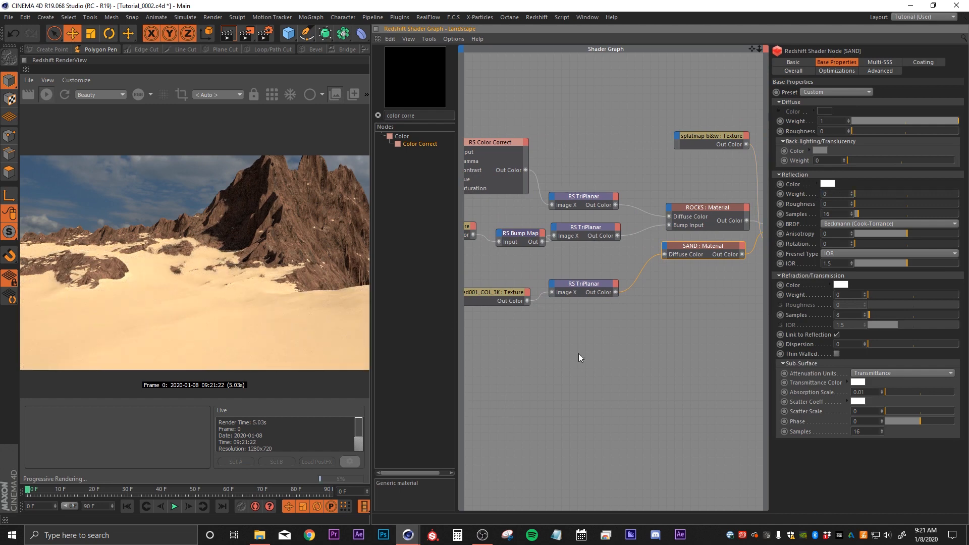
- Duplicate the SCALE node and connect the copy to the Scale input of the GroundSandDesertRippled001 color texture
middle_drag(511, 332, 594, 325)
middle_drag(508, 293, 542, 284)
ctrl+drag(510, 166, 510, 265)
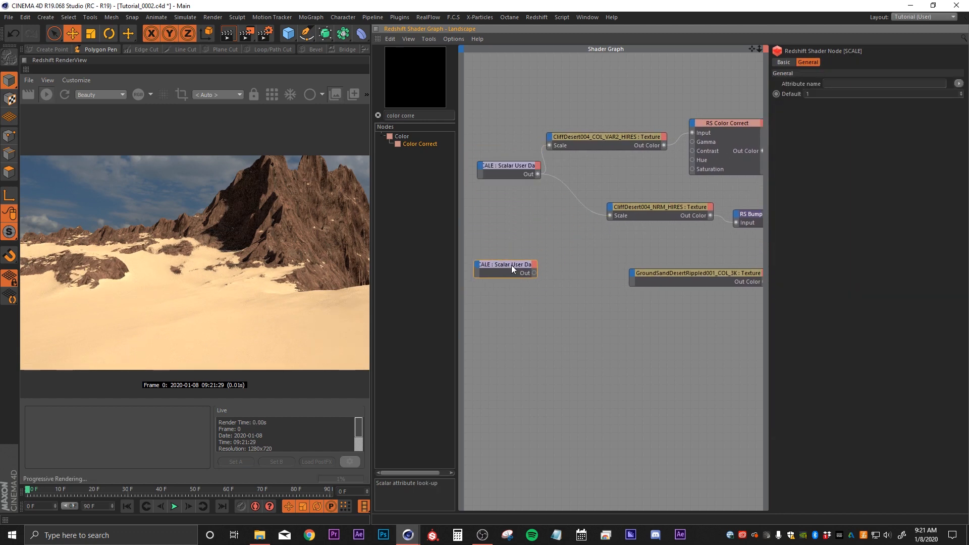
middle_drag(540, 271, 522, 270)
drag(516, 271, 651, 276)
mouse_move(625, 297)
click(689, 297)
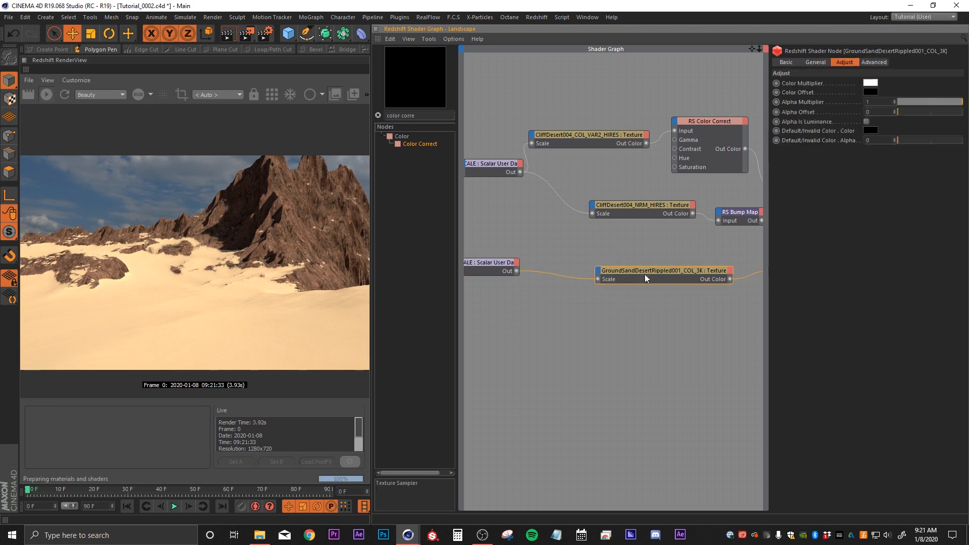
- Bring the GroundSandDesertRippled001_NRM_3K texture into the graph and connect the sand SCALE node to its Scale input
middle_drag(604, 329, 607, 311)
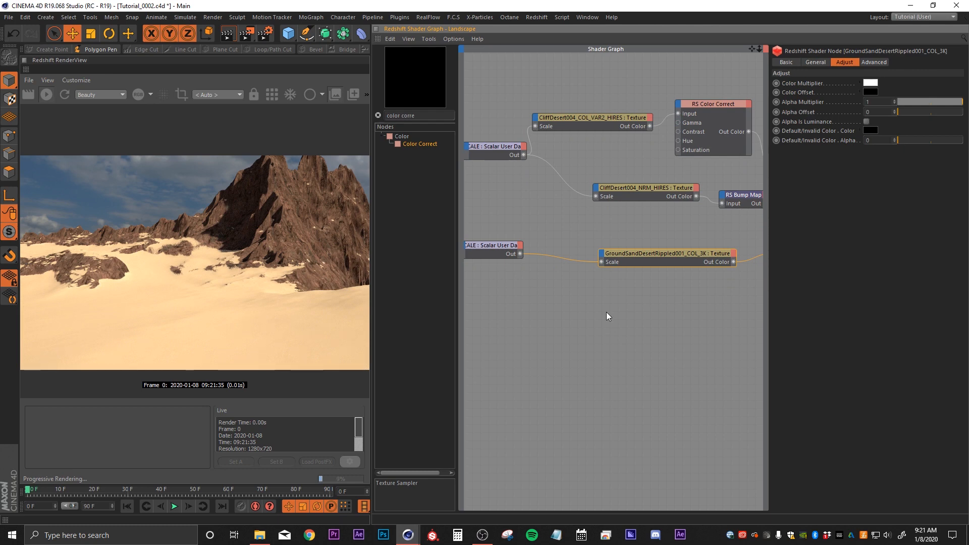
click(259, 535)
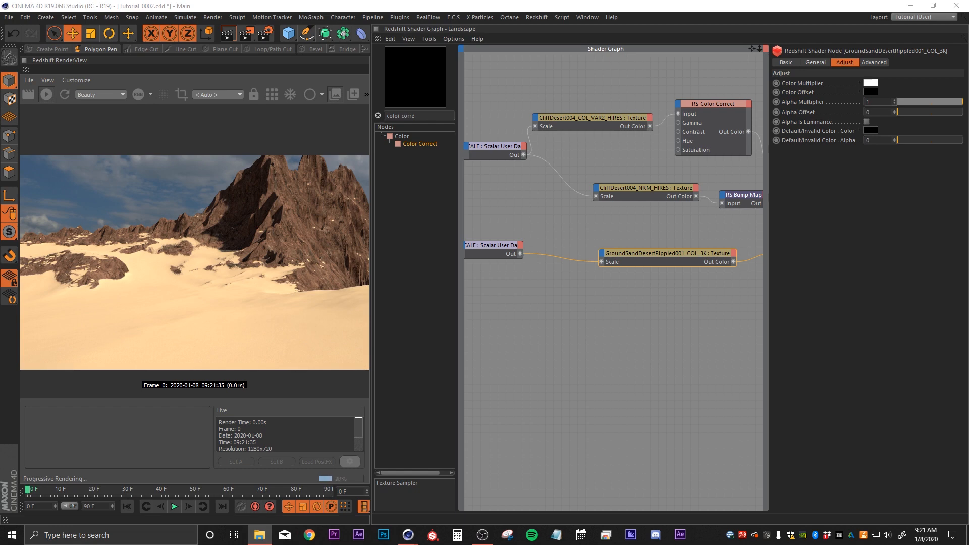
drag(606, 234, 635, 294)
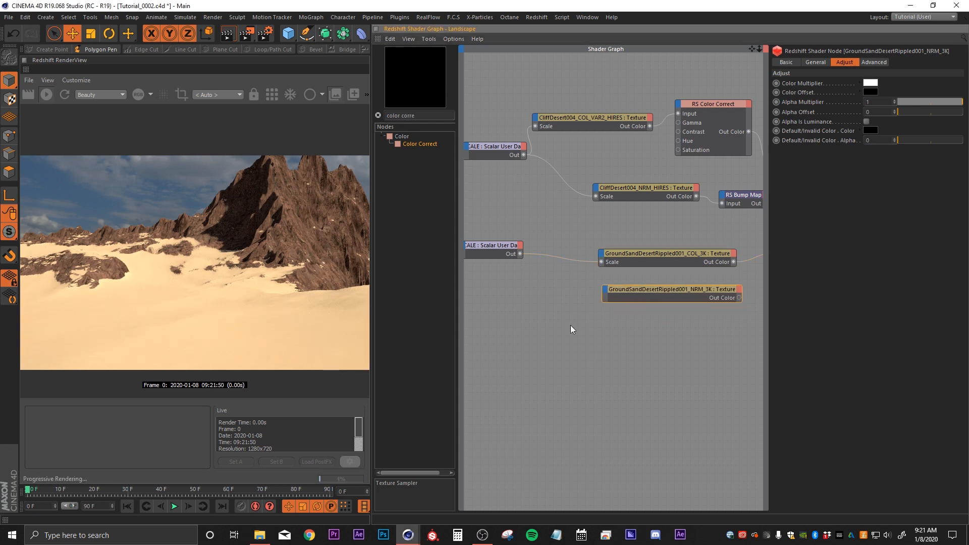
drag(520, 254, 608, 292)
mouse_move(635, 317)
click(677, 317)
- Duplicate the rock Bump Map node and feed the copy with the sand normal texture
middle_drag(625, 303, 466, 310)
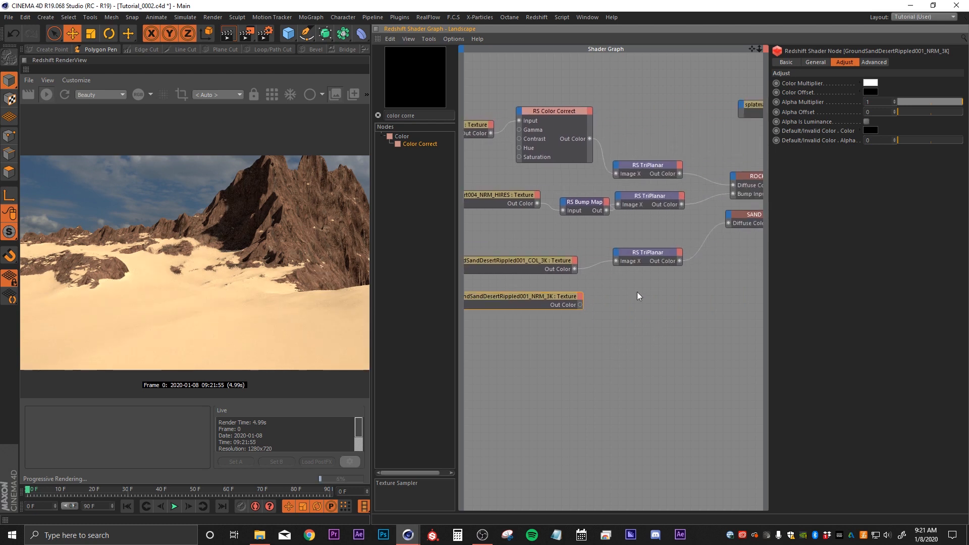
ctrl+drag(586, 203, 606, 303)
middle_drag(681, 301, 631, 315)
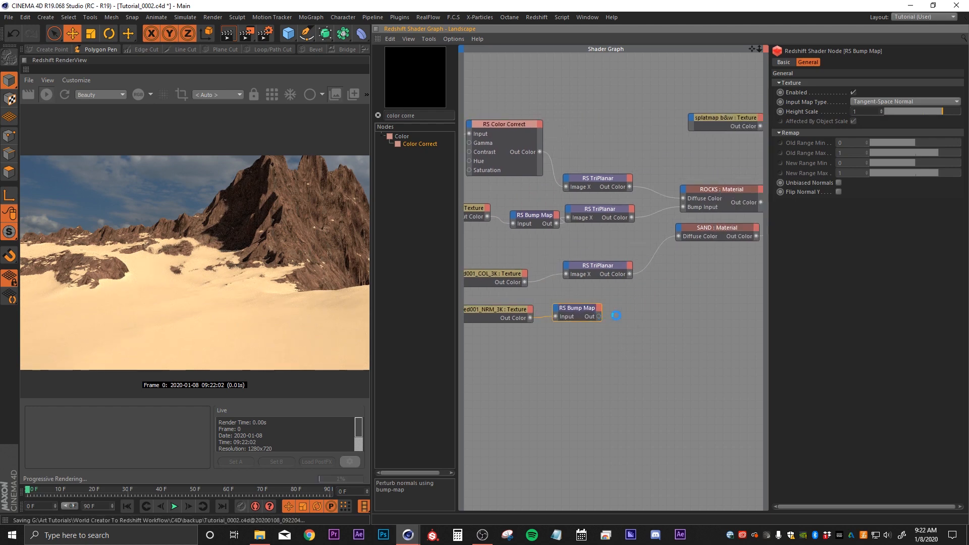
- Duplicate the TriPlanar node, feed it with the sand Bump Map, and connect its output to the SAND material's Bump Input
ctrl+drag(583, 269, 648, 321)
drag(590, 310, 579, 313)
drag(653, 317, 602, 316)
drag(667, 315, 678, 228)
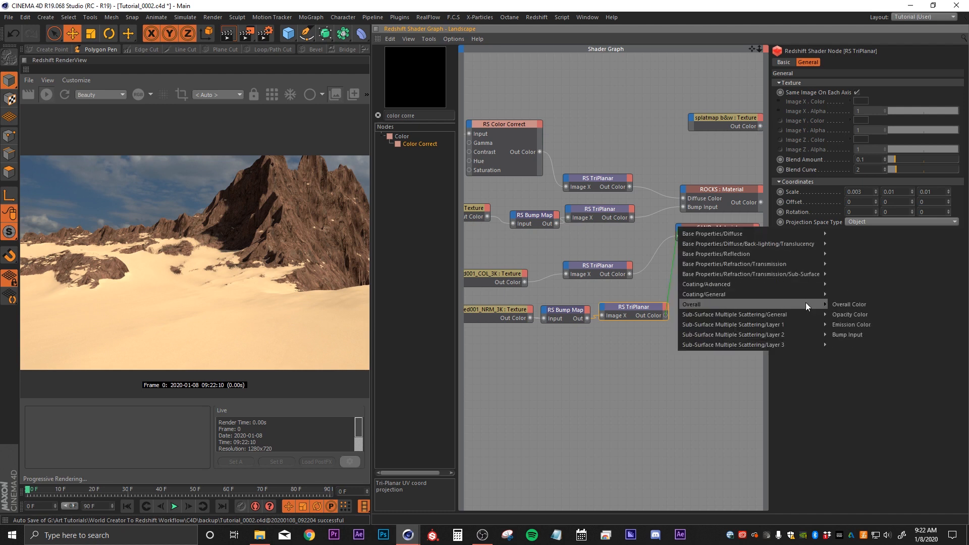
click(840, 331)
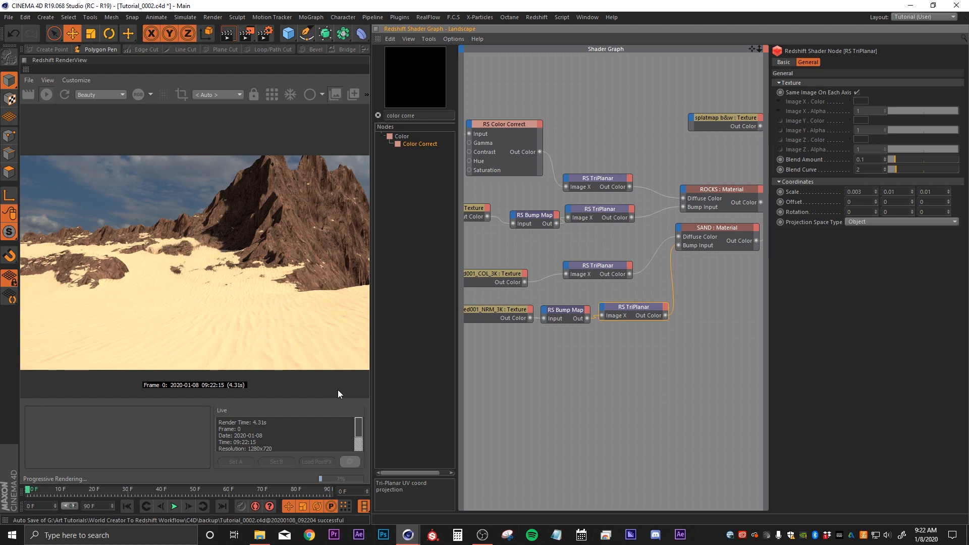
scroll(238, 328, up, 8)
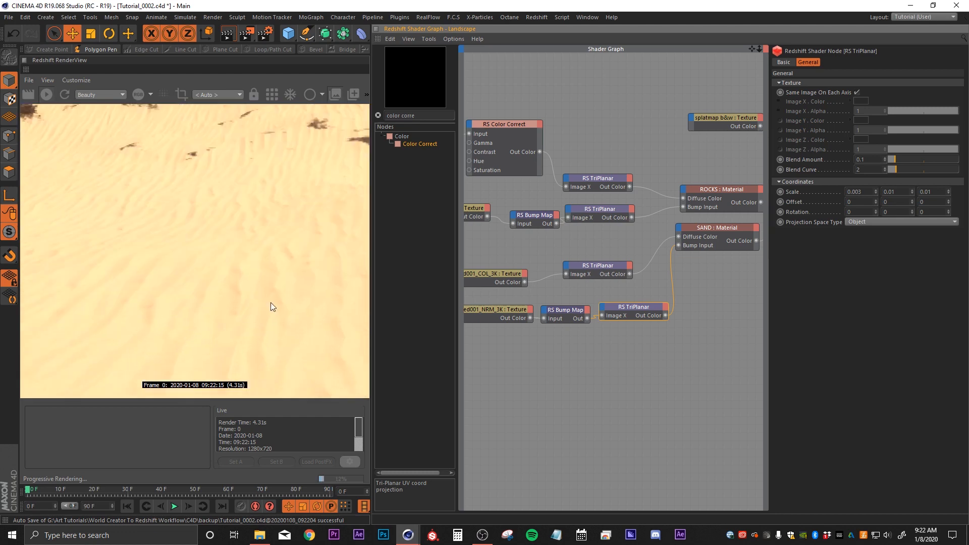
scroll(291, 303, down, 8)
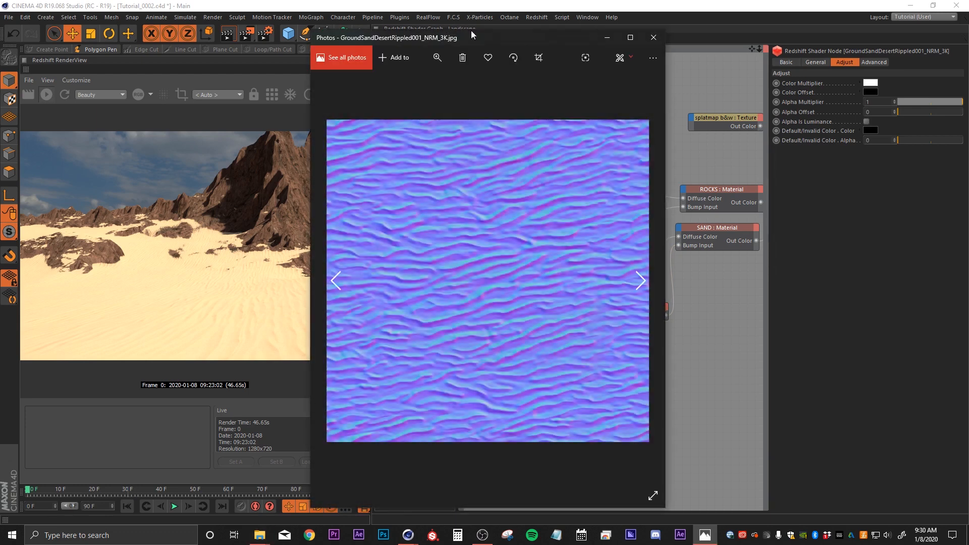
- Close the normal map preview, set the X scale of the sand normal TriPlanar to 0.01, and change the sand color TriPlanar's X scale
drag(475, 36, 458, 50)
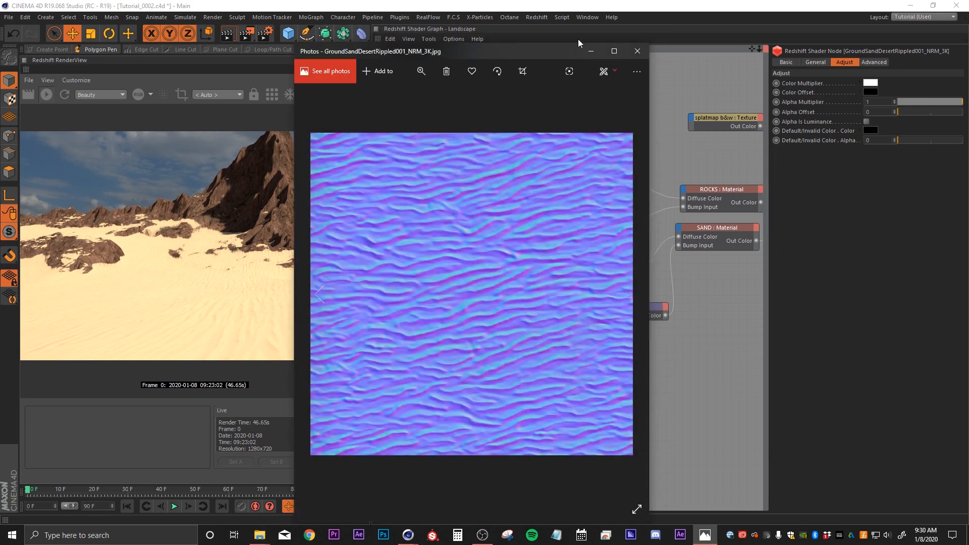
click(638, 51)
click(629, 308)
click(868, 192)
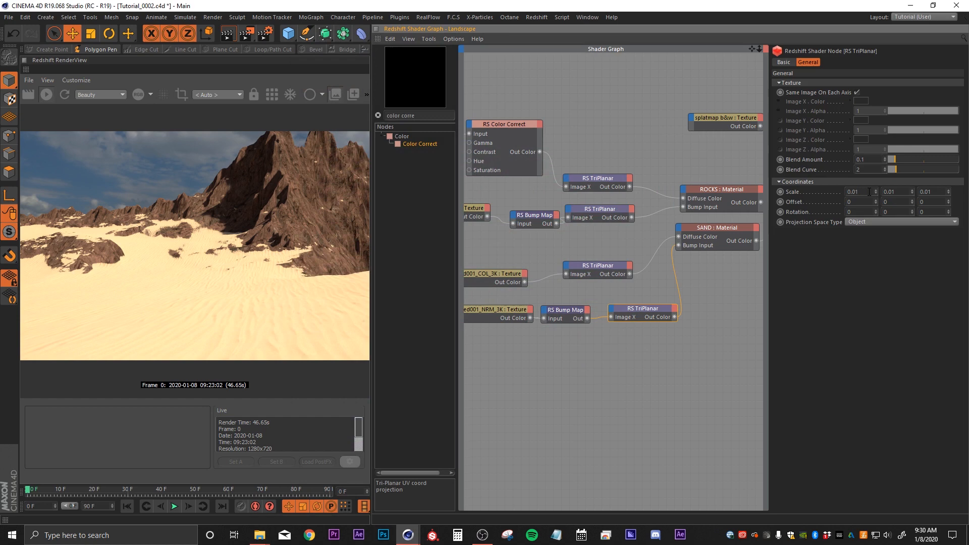
click(601, 267)
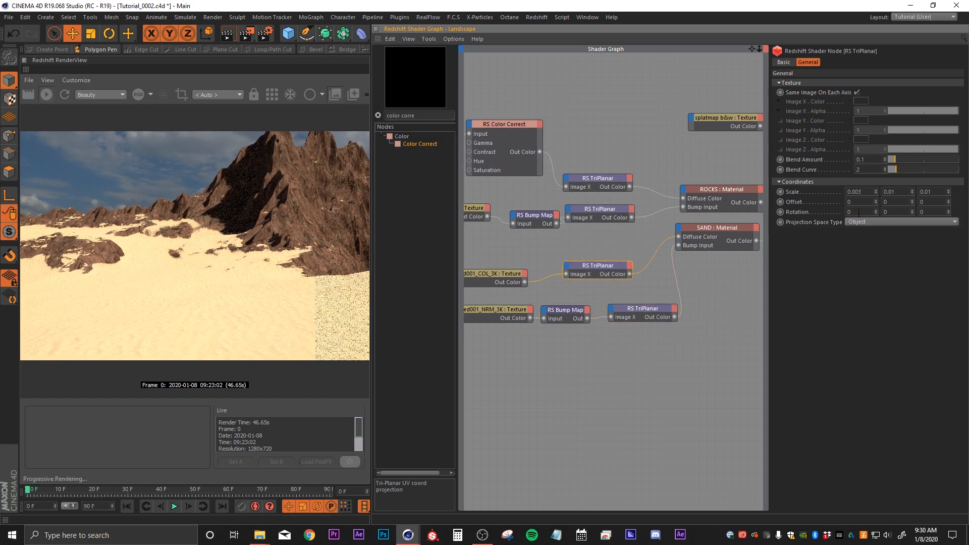
click(868, 192)
key(BackSpace)
text(03)
key(Return)
click(572, 375)
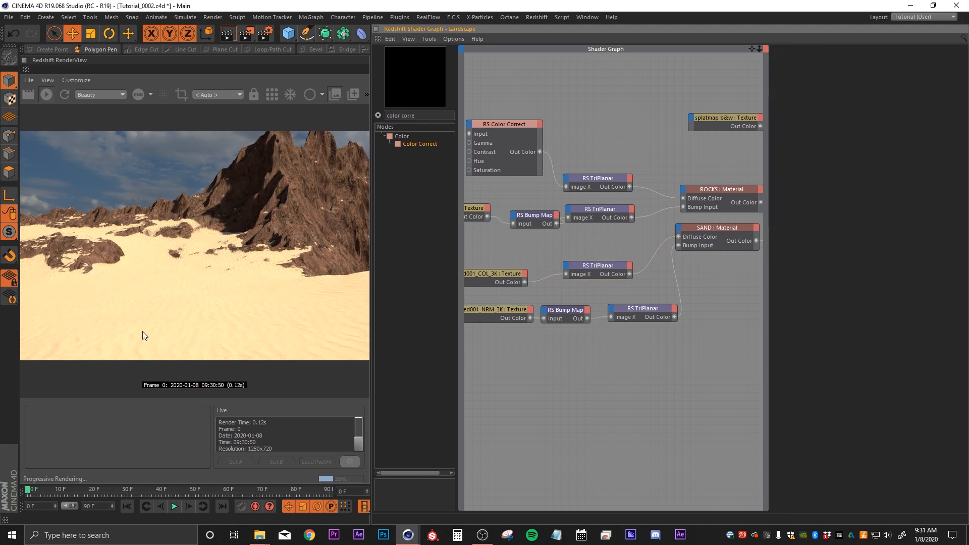
- Set the Height Scale of the sand normal texture's Bump Map node to 3
click(564, 314)
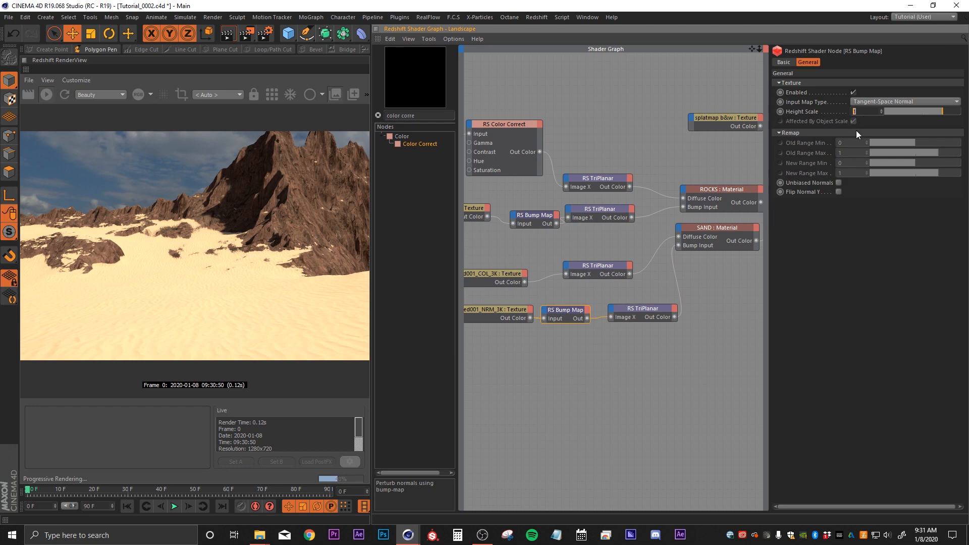
text(3)
key(Return)
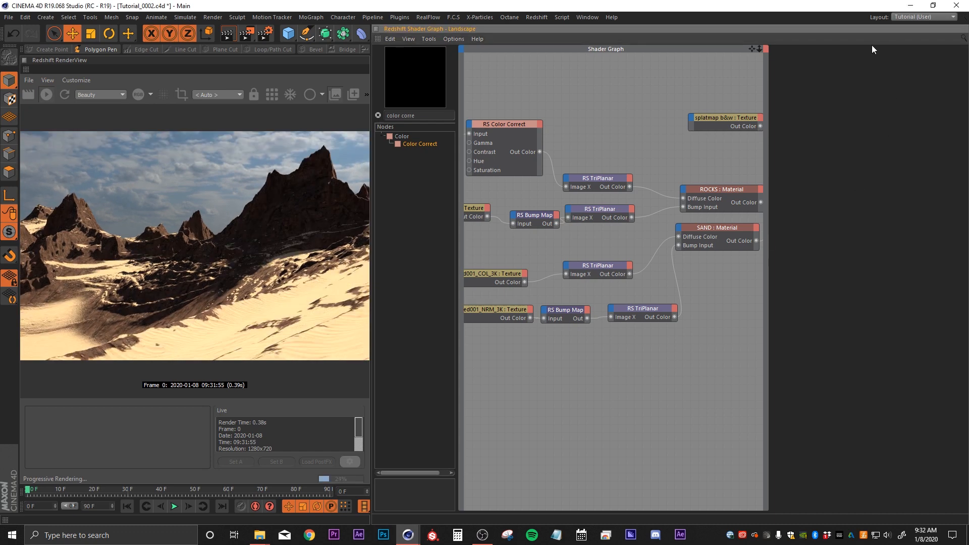
- Switch to the Redshift (User) layout, make room for the RenderView beside the viewport, and widen the object name column
click(919, 17)
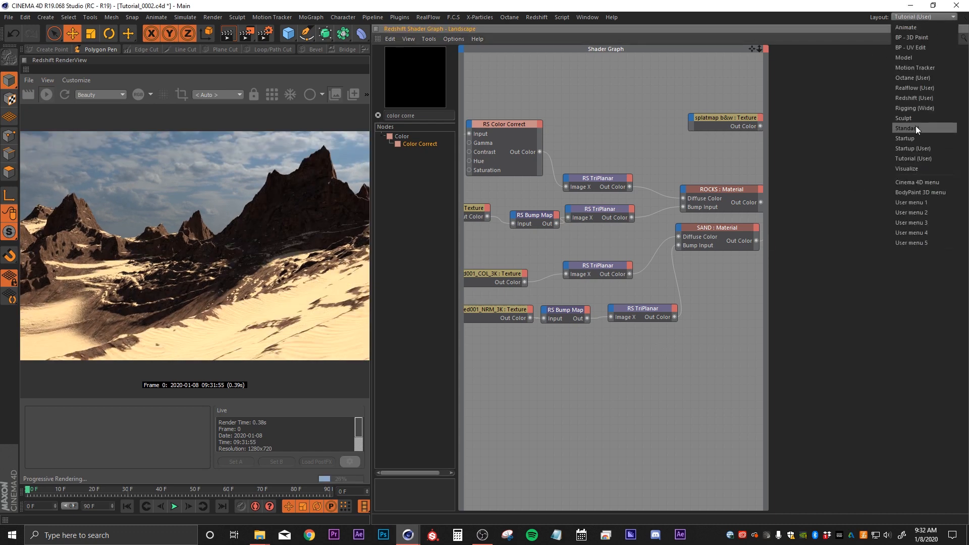
click(908, 98)
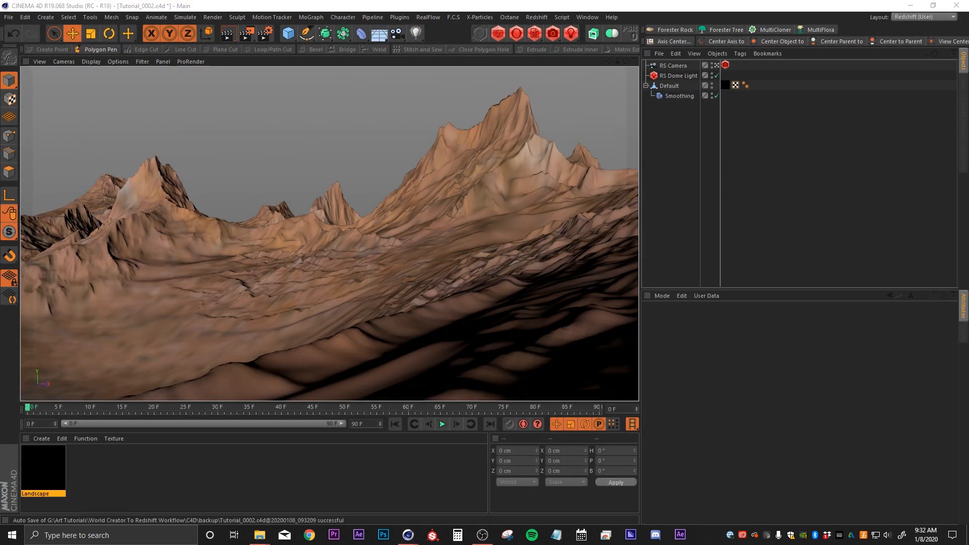
mouse_move(640, 178)
mouse_down()
mouse_move(625, 220)
mouse_move(335, 231)
mouse_up()
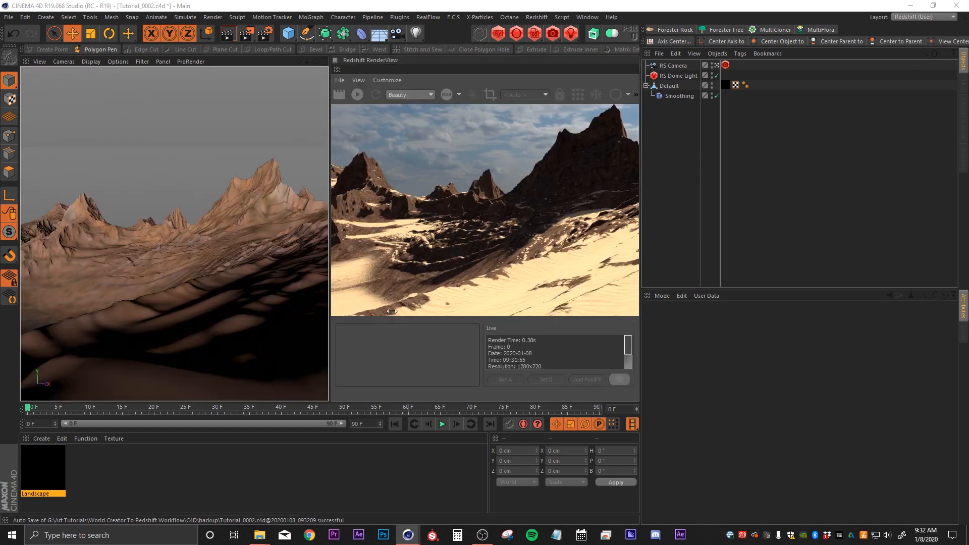
scroll(459, 240, down, 4)
scroll(453, 238, up, 2)
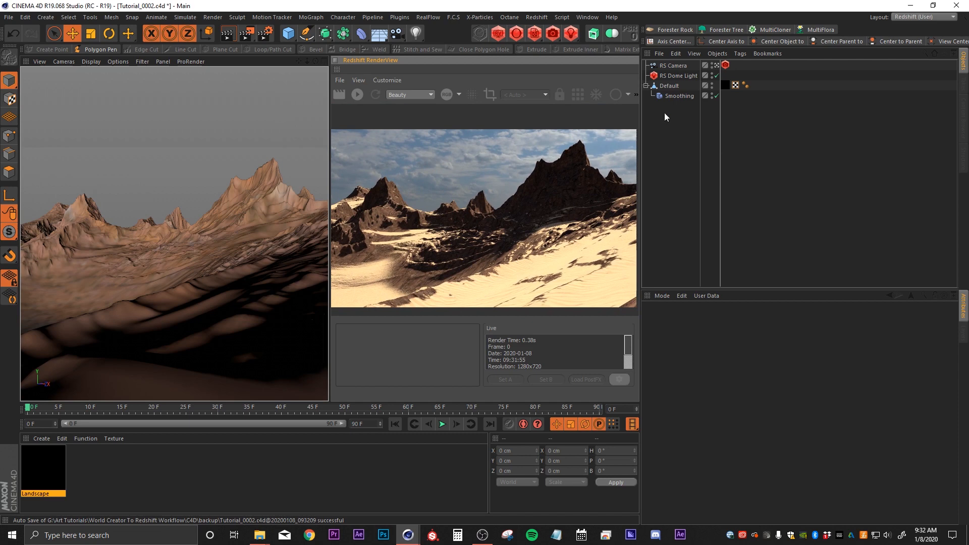
drag(722, 199, 752, 199)
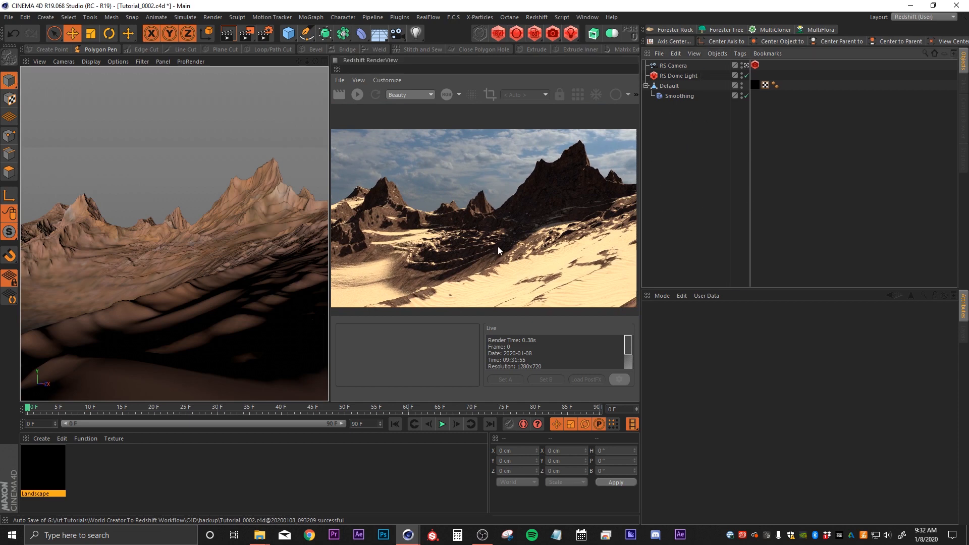
- Add a Redshift Environment object to the scene and start the live render
click(536, 17)
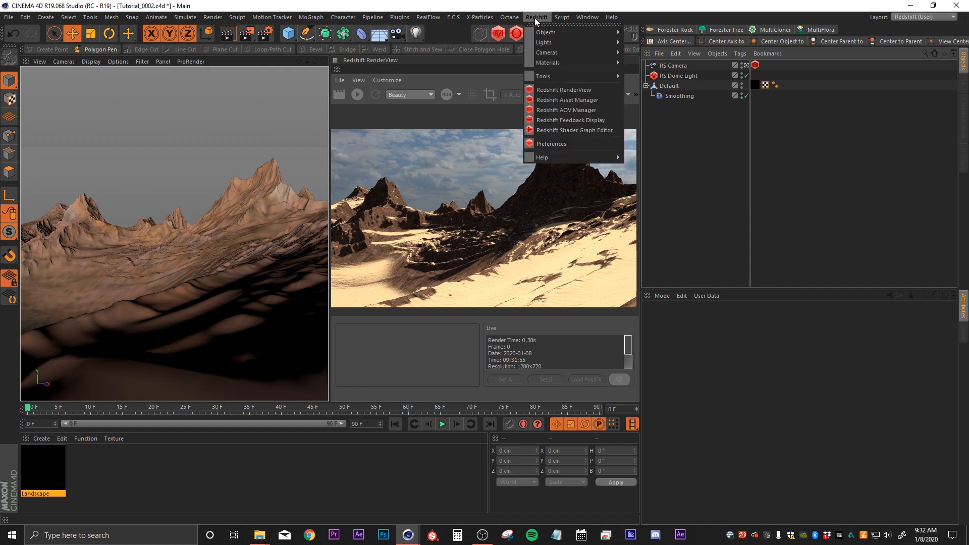
mouse_move(536, 33)
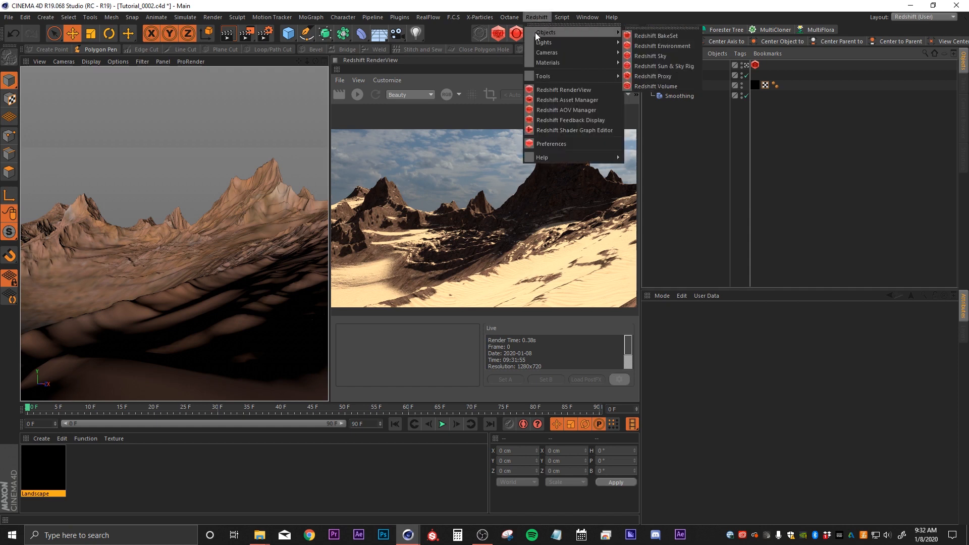
click(665, 46)
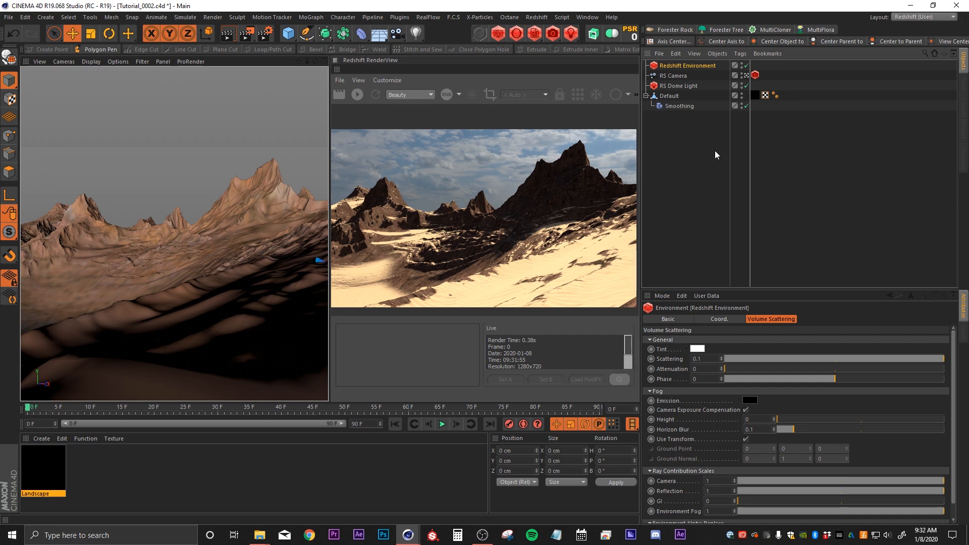
click(358, 95)
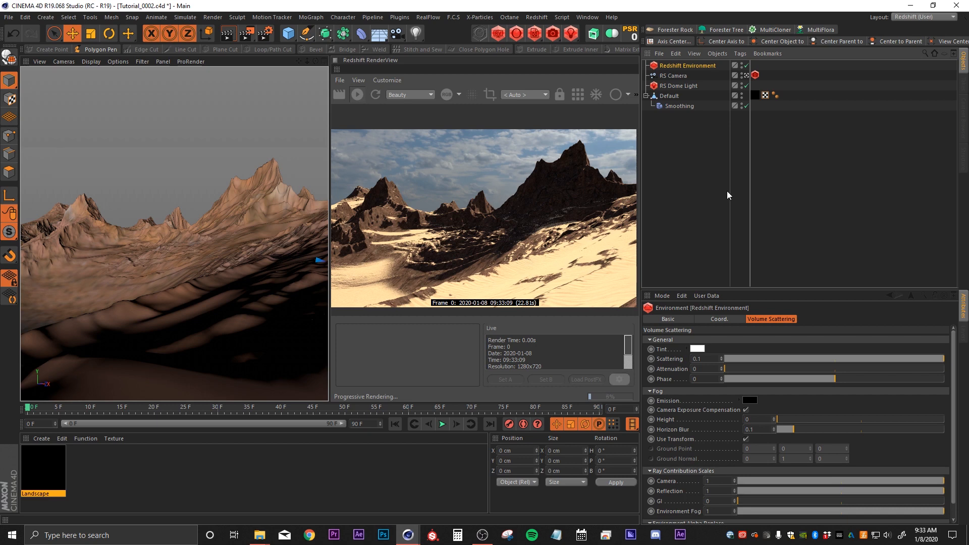
- Raise the RS Dome Light's volume Contribution Scale to 0.098
click(682, 87)
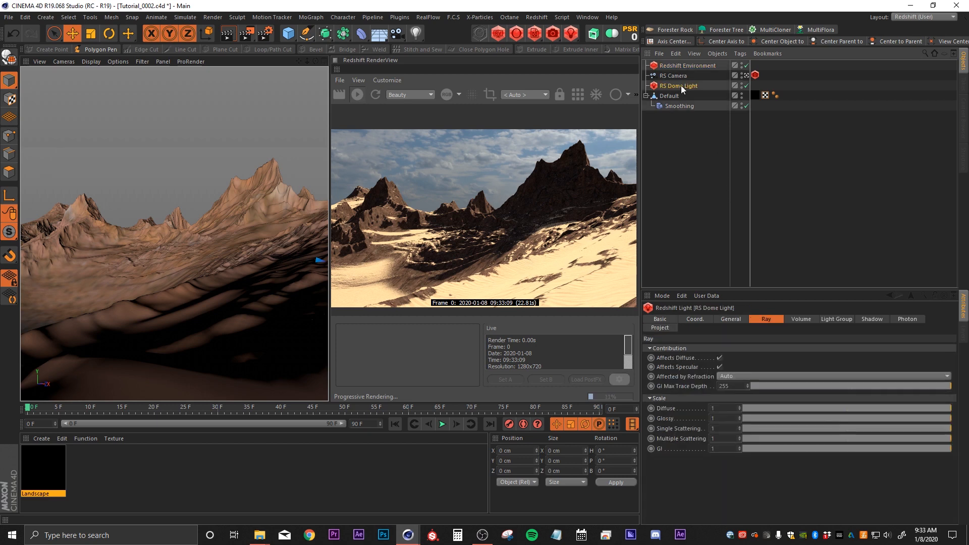
click(799, 318)
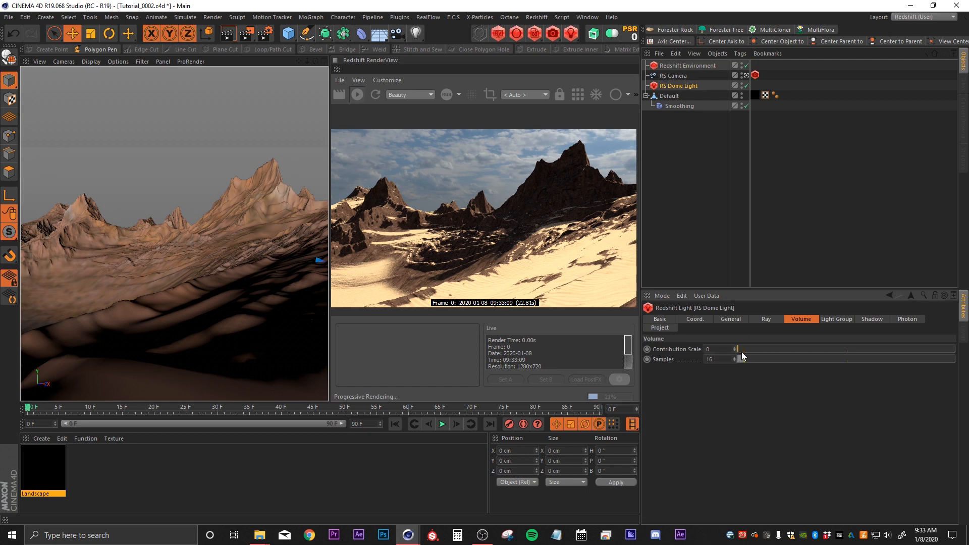
mouse_move(743, 351)
mouse_down()
mouse_move(797, 349)
mouse_move(760, 346)
mouse_up()
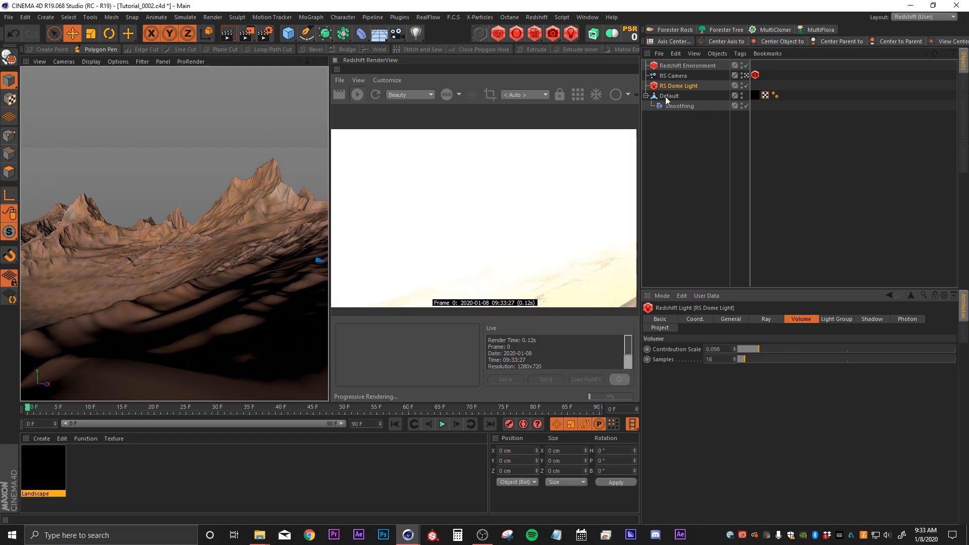
- Move the RS Dome Light directly below the Redshift Environment in the hierarchy and reduce the Environment's Scattering to 0.001
click(670, 66)
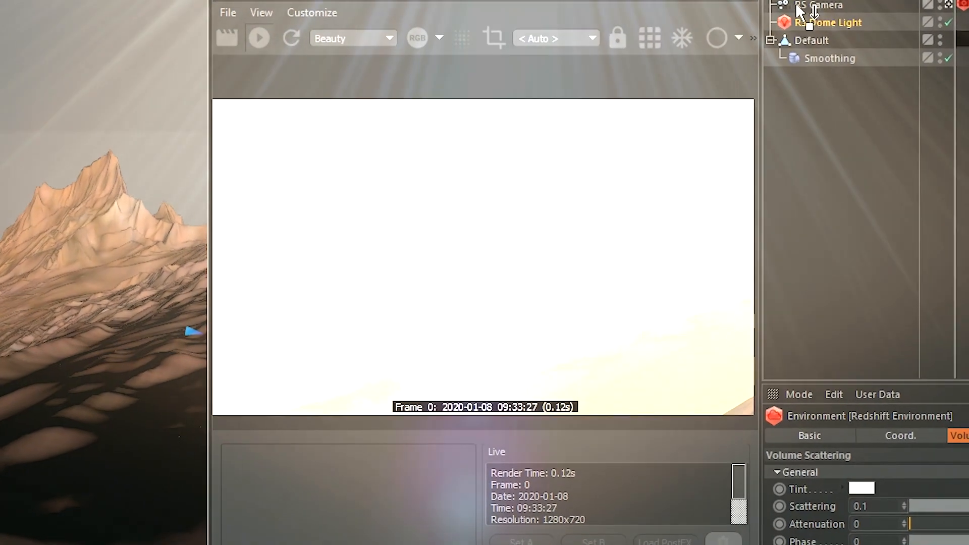
drag(796, 5, 659, 71)
click(678, 67)
drag(739, 359, 728, 359)
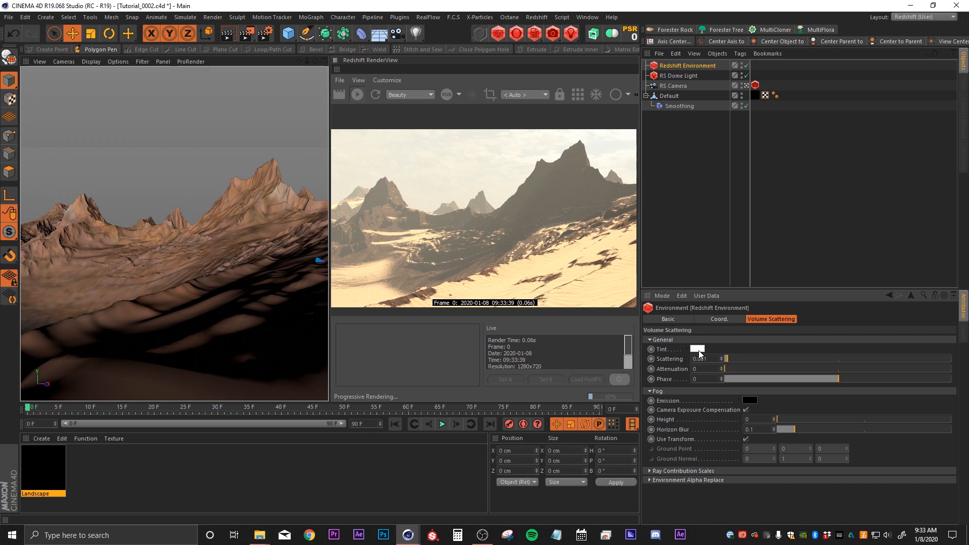
- Tint the Environment's volume scattering pale yellow with a hue of 41° and a saturation of 23%
click(698, 349)
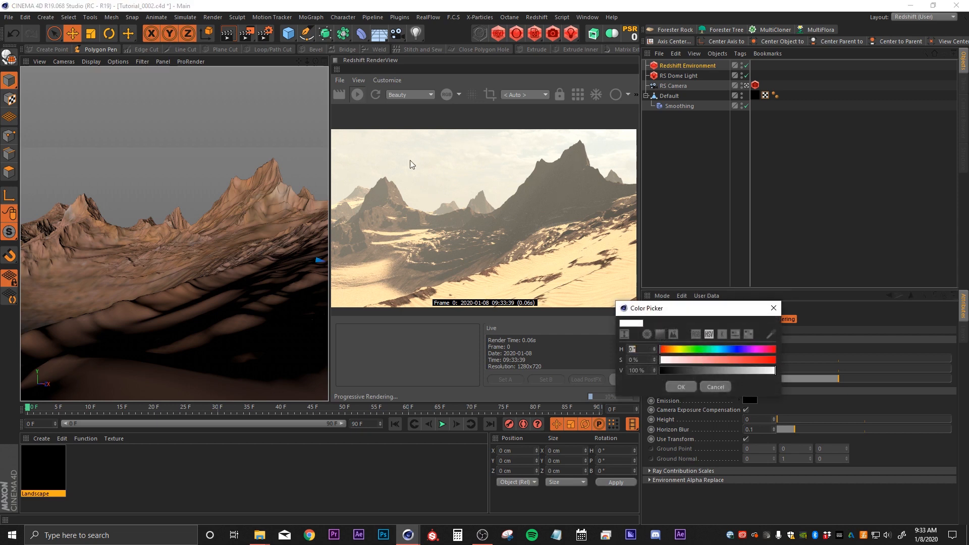
click(673, 348)
click(686, 359)
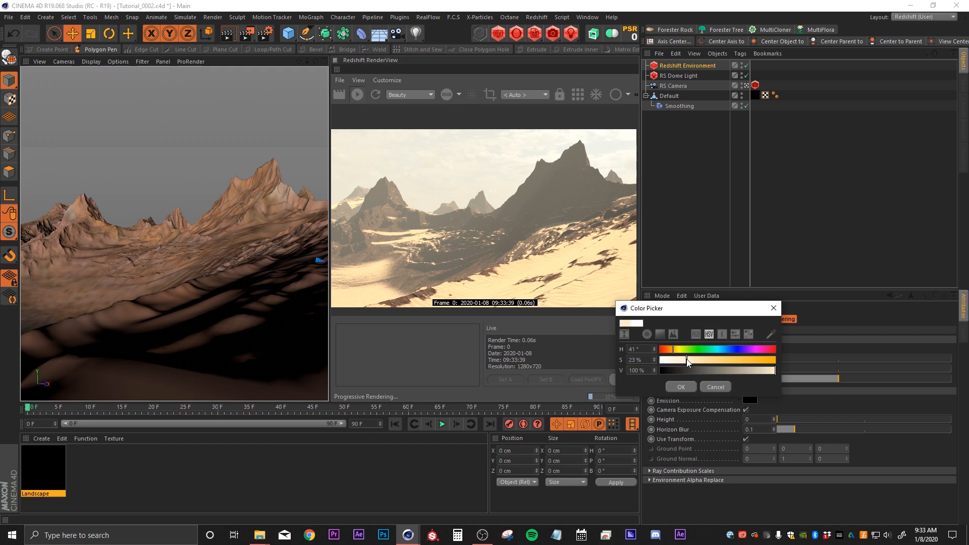
click(685, 389)
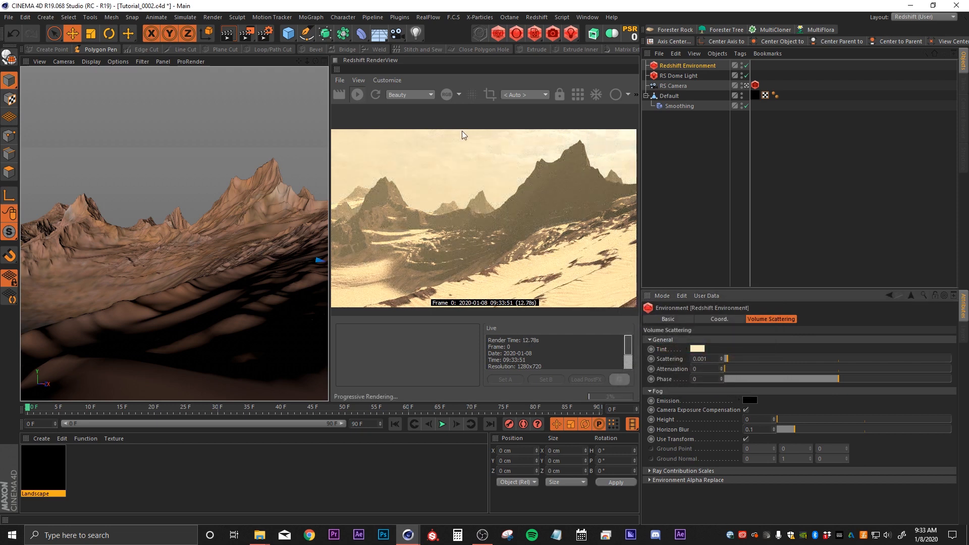
- Try a strong red Environment tint with a hue of 360° and a higher saturation
click(701, 349)
drag(698, 349, 781, 349)
click(717, 358)
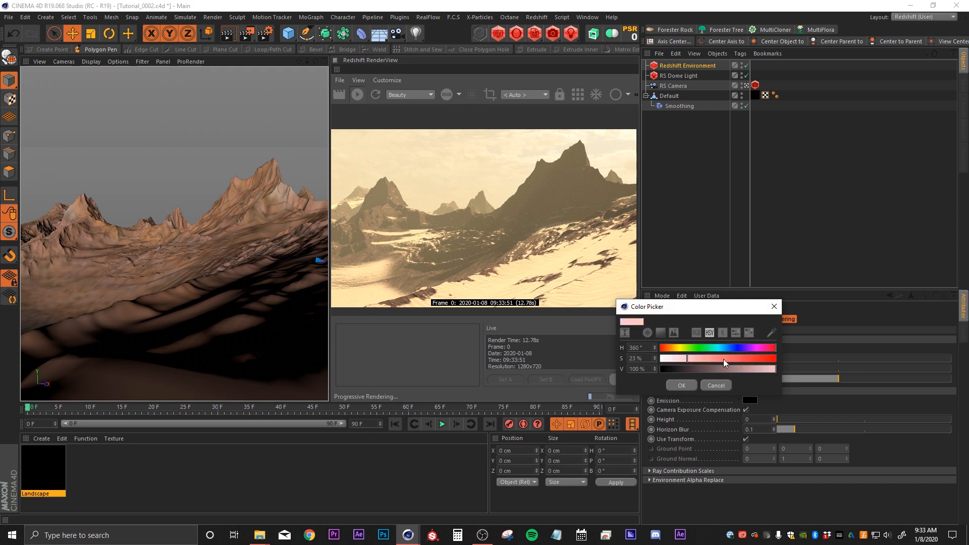
click(678, 385)
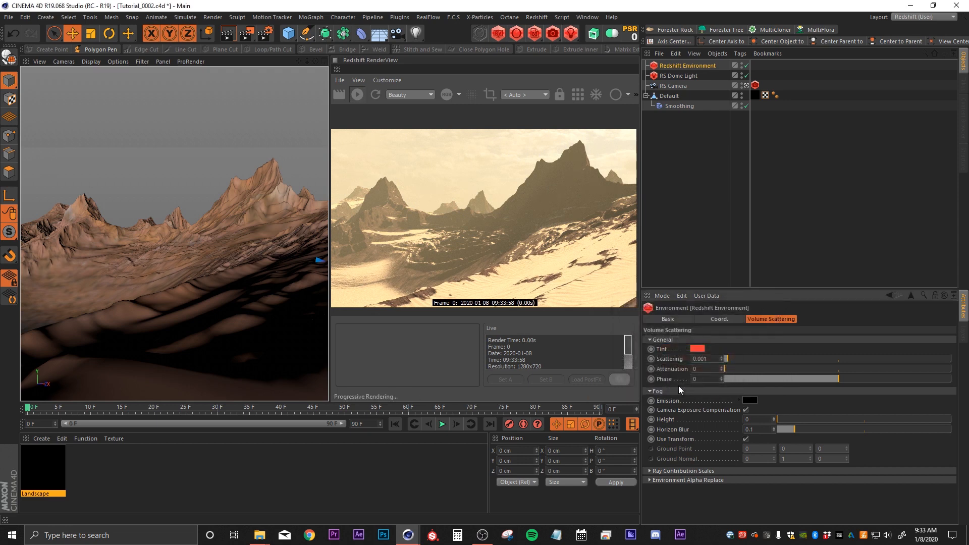
- Set the Environment tint to a pale orange with a hue of 31° and a low saturation
click(698, 349)
click(684, 346)
click(667, 345)
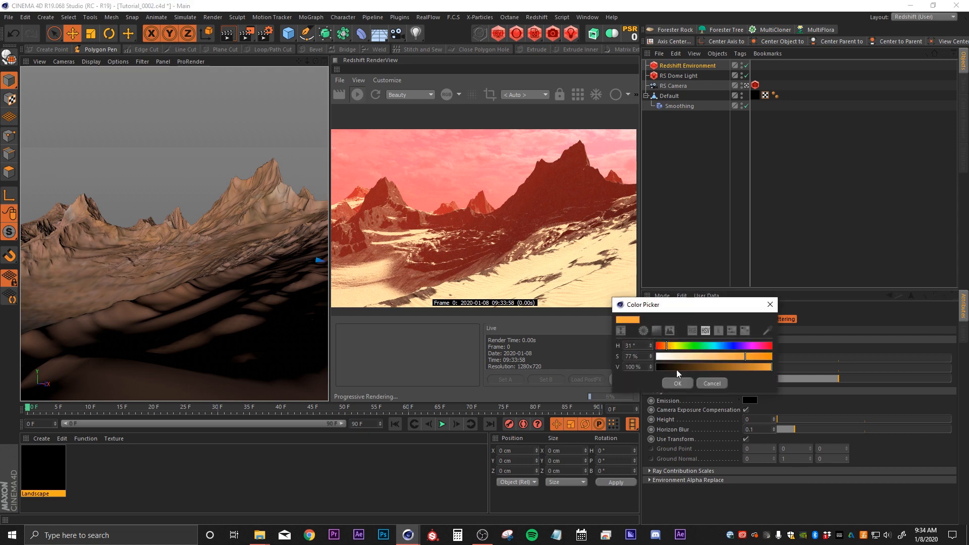
click(678, 383)
click(698, 348)
drag(700, 359, 691, 358)
click(683, 383)
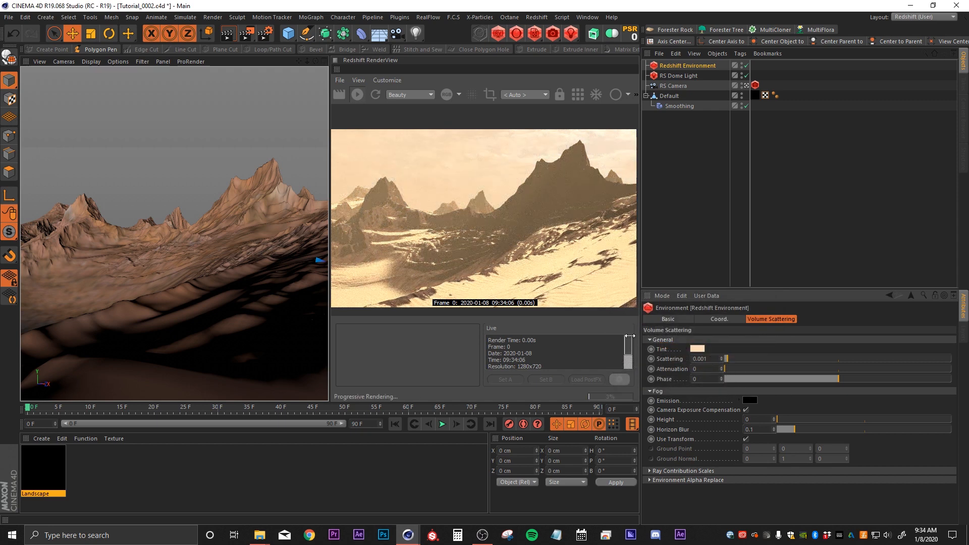
- Lower the RS Dome Light's volume Contribution Scale, trying 0.04 and 0.01 before settling on 0.02
click(674, 76)
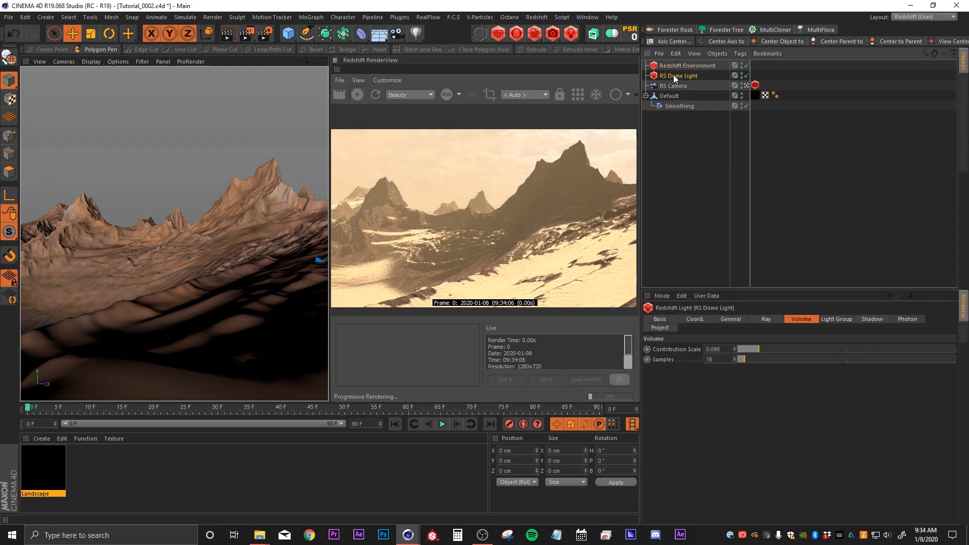
drag(755, 350, 738, 350)
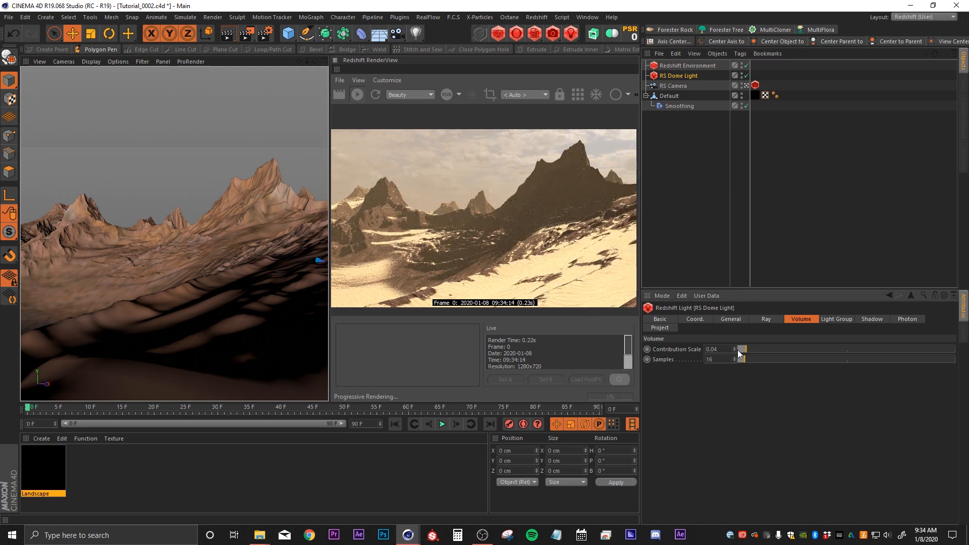
key(BackSpace)
text(1)
key(Return)
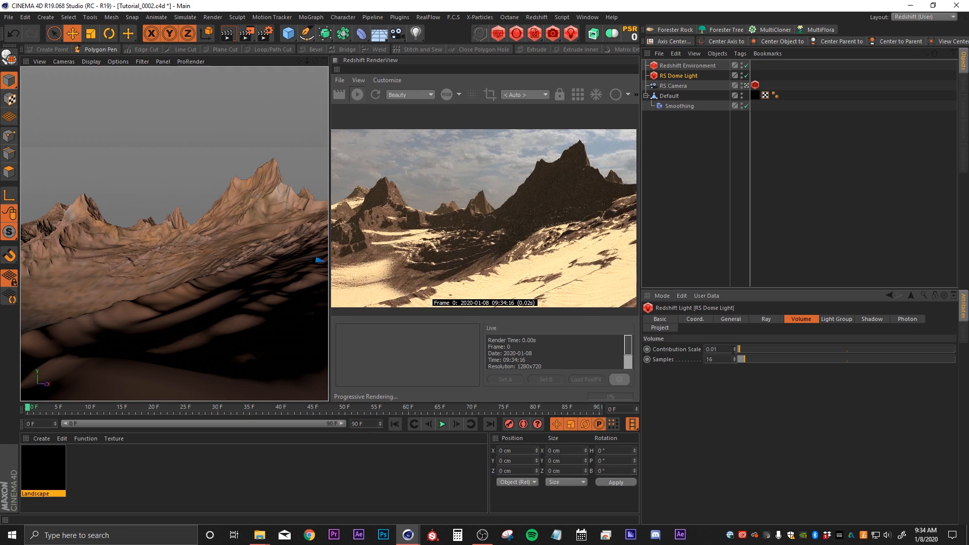
key(BackSpace)
text(2)
key(Return)
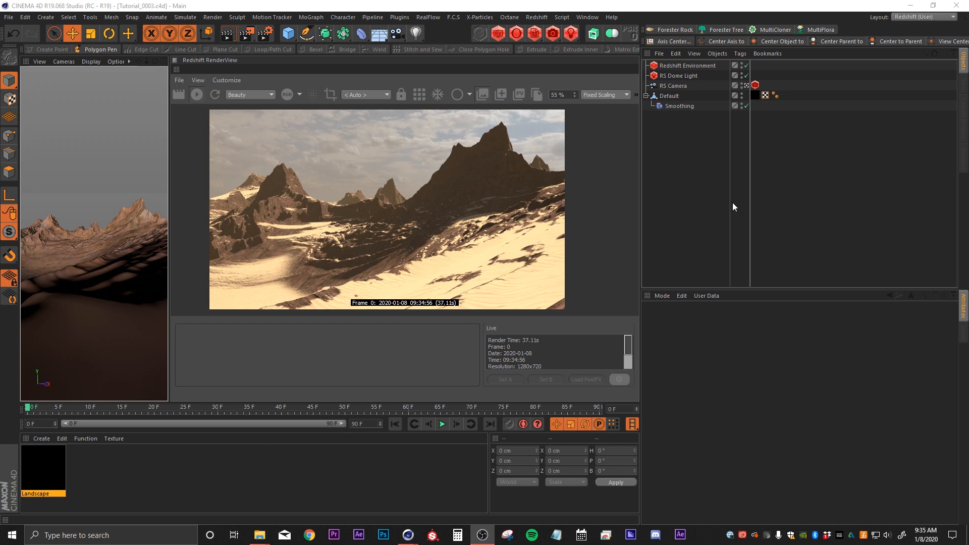
- Store a snapshot of the current hazy render and view it against the live render
click(497, 97)
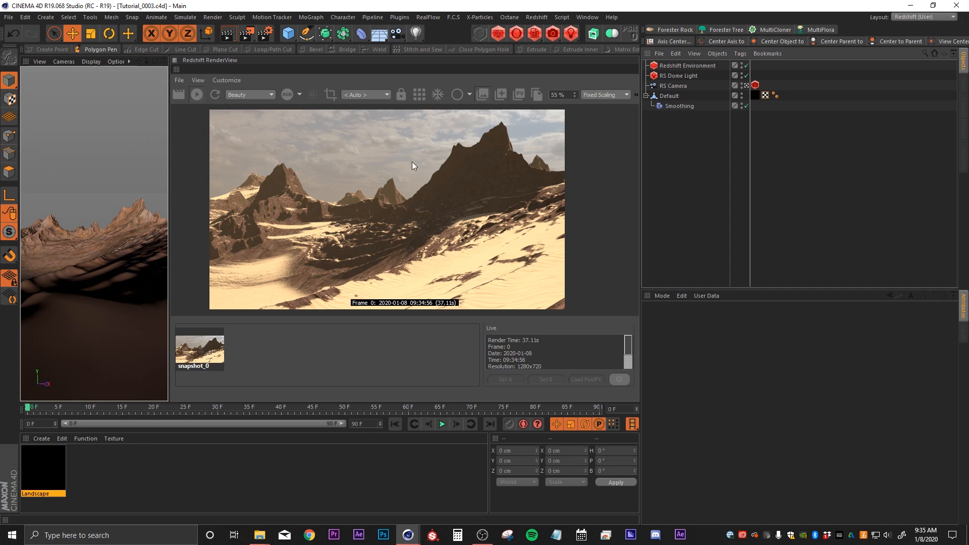
click(222, 356)
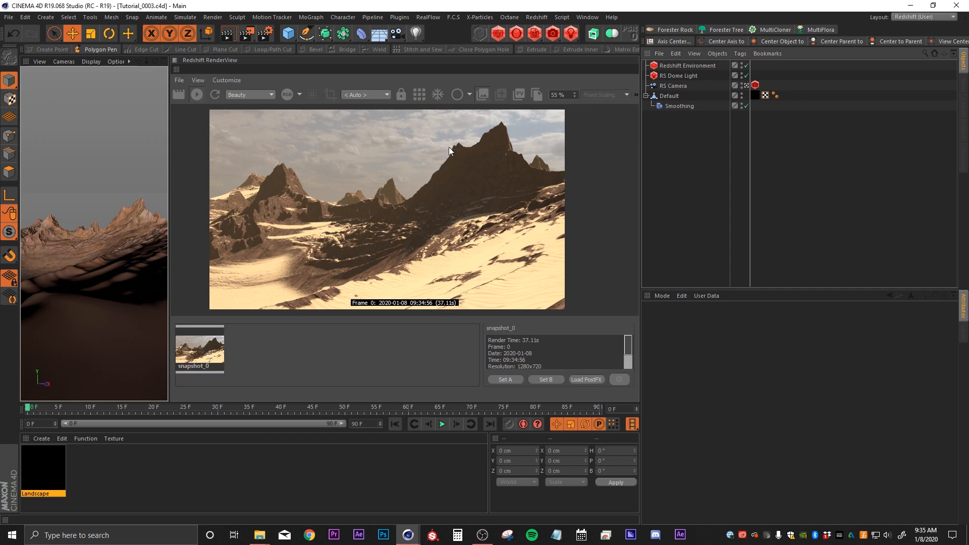
click(202, 354)
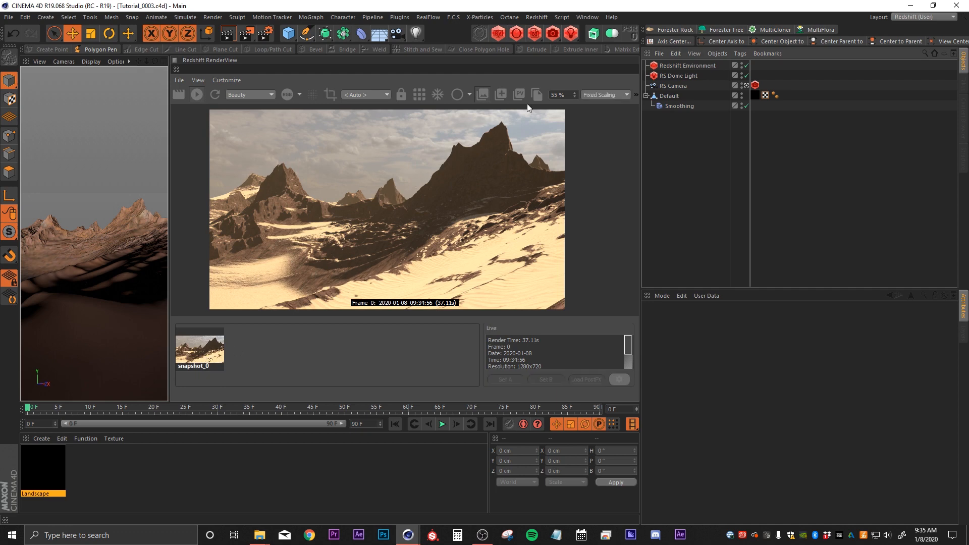
- Disable the Redshift Environment and compare the live render with the stored snapshot_0
click(747, 66)
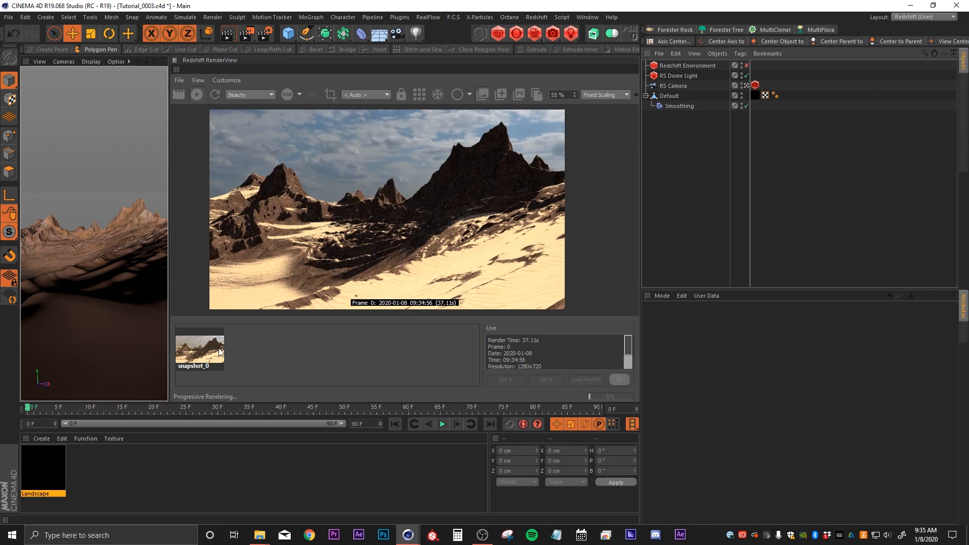
click(199, 352)
click(199, 352)
click(199, 352)
click(199, 352)
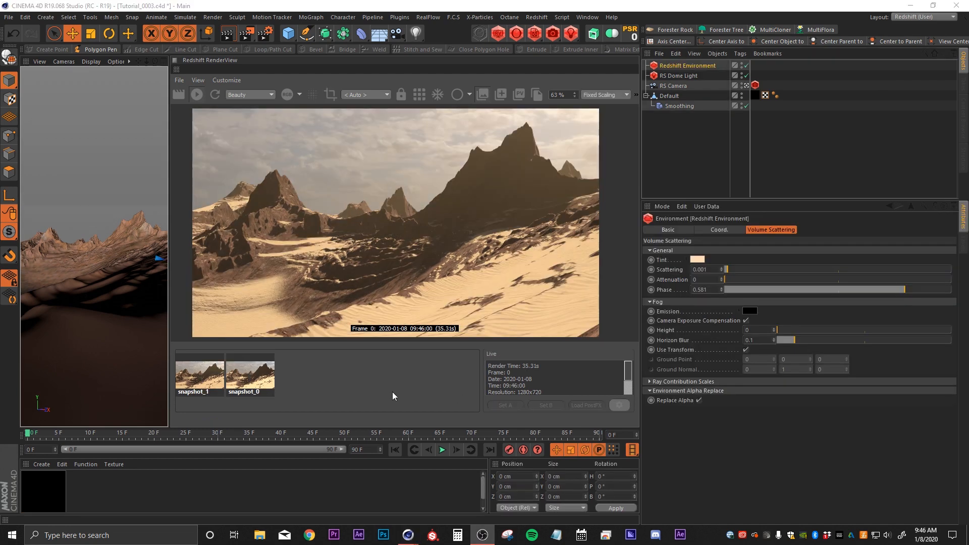
click(251, 382)
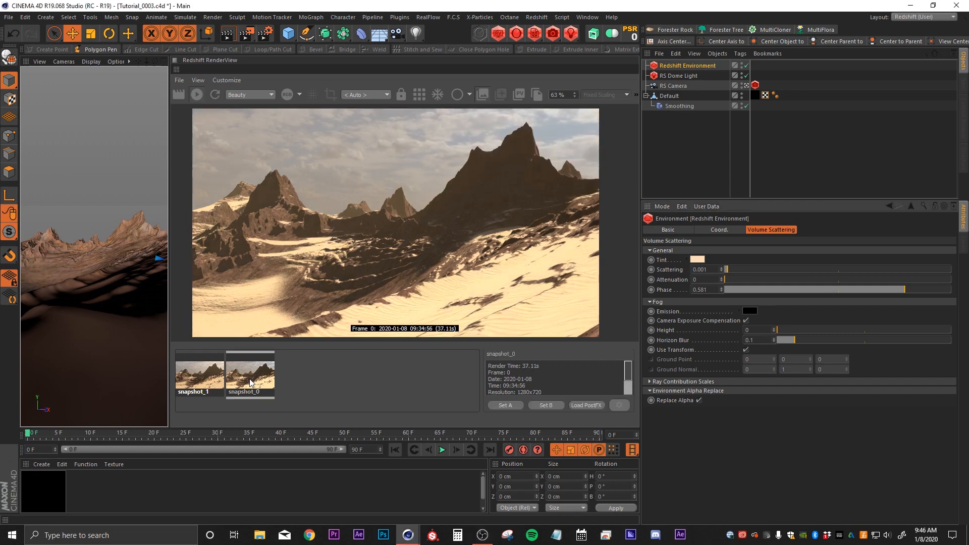
click(251, 382)
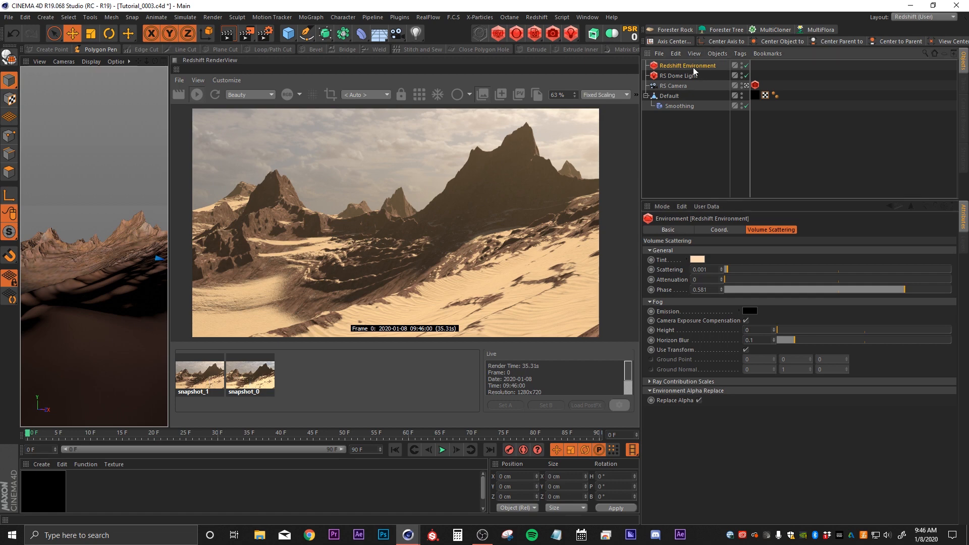
- Adjust the Redshift Environment's volume scattering Phase, trying 0 and then raising it to about 0.66
double_click(705, 290)
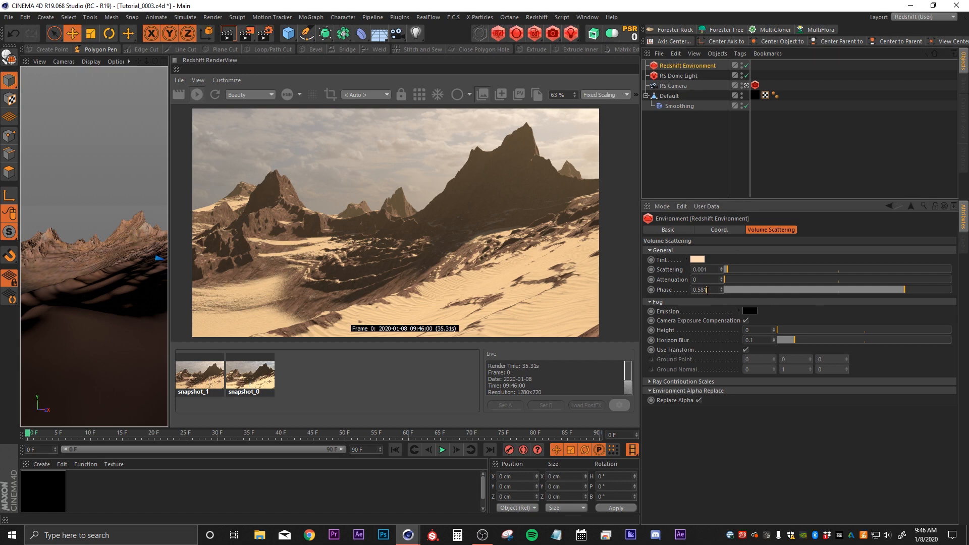
text(0)
key(Return)
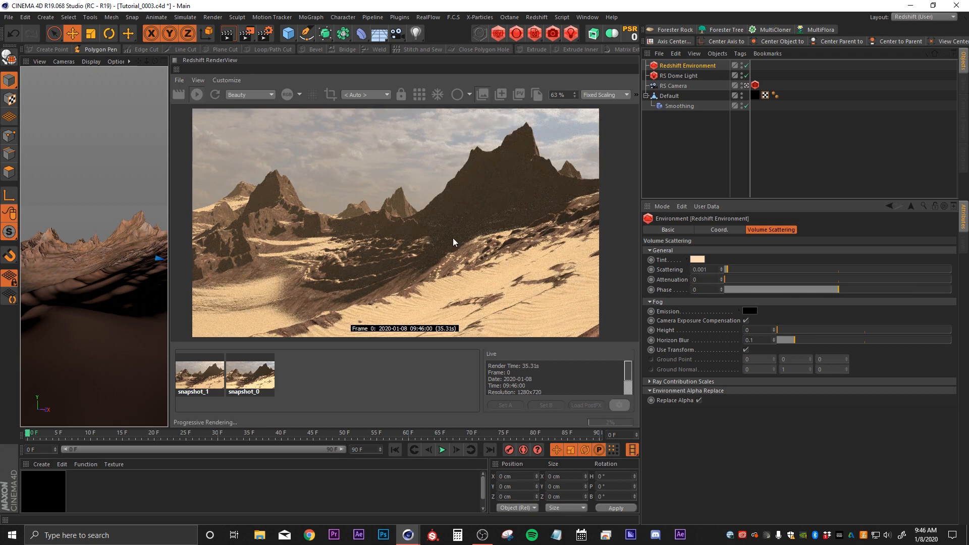
drag(873, 289, 911, 292)
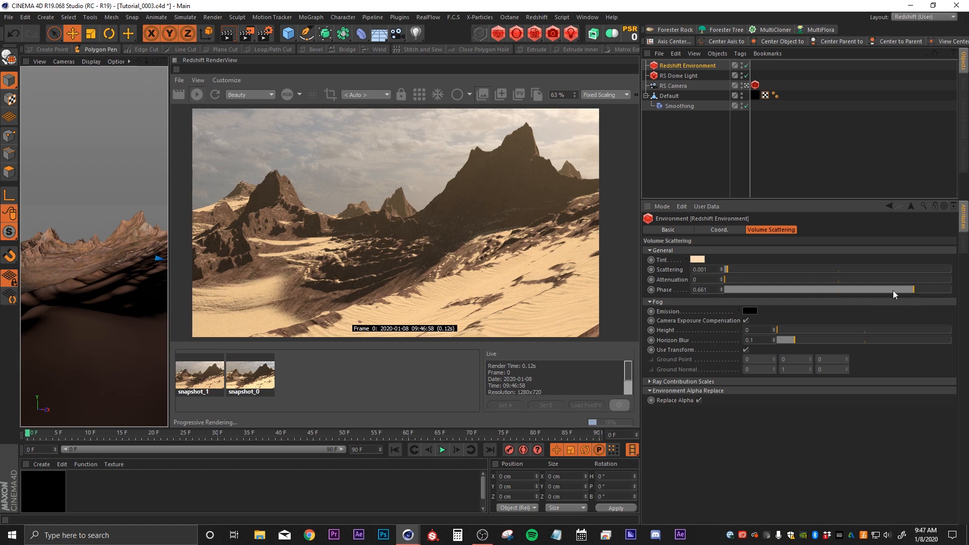
drag(892, 289, 920, 292)
click(914, 293)
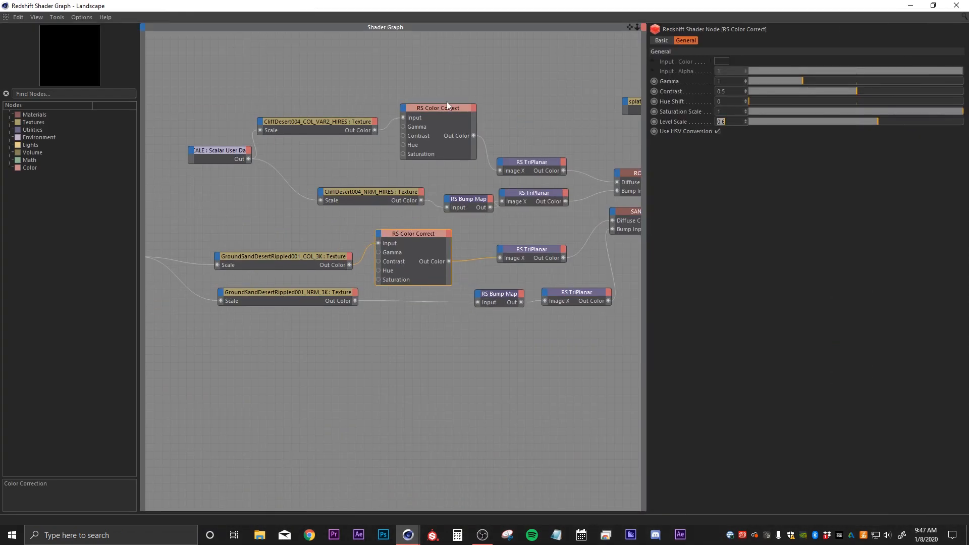
- Inspect the rock's RS Color Correct and CliffDesert004_COL_VAR2_HIRES texture nodes in the Landscape shader graph
click(427, 112)
drag(316, 125, 313, 126)
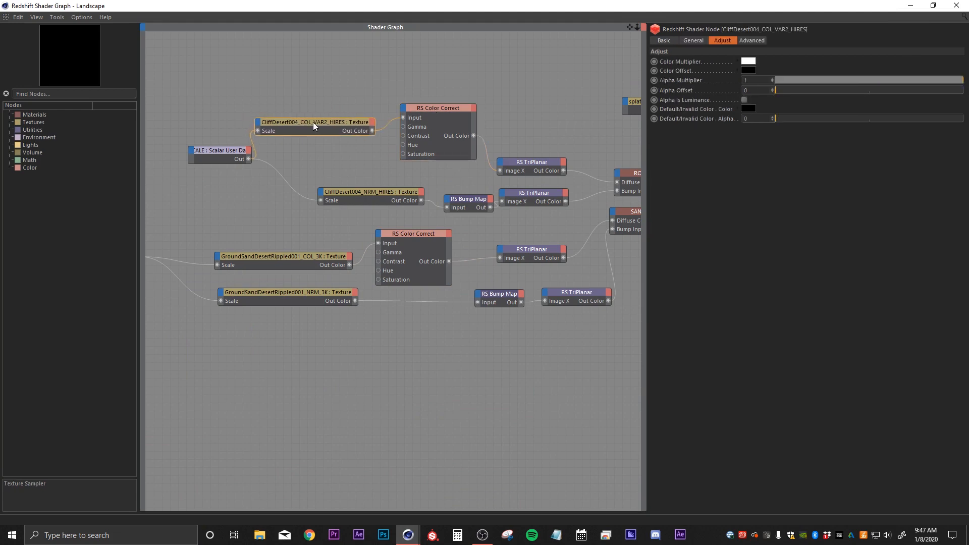
drag(491, 7, 507, 40)
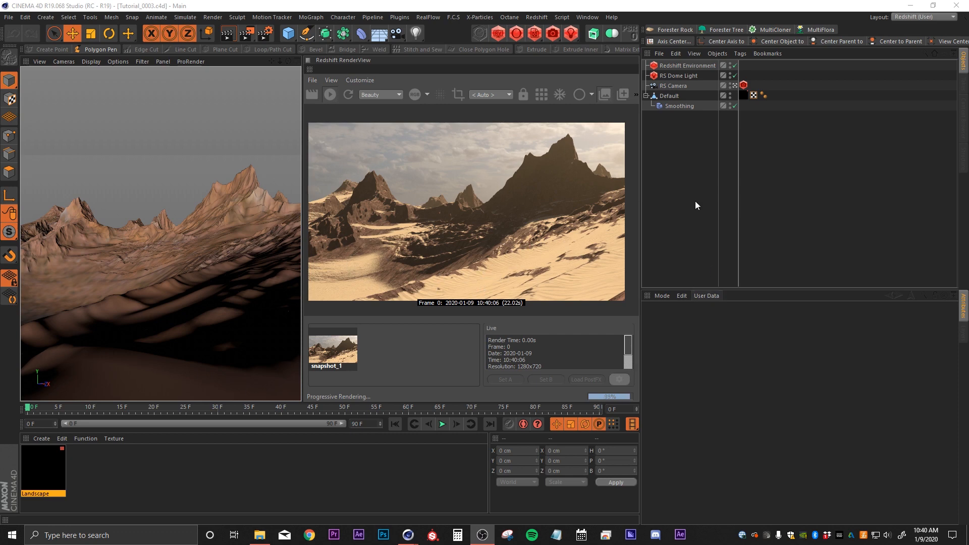
- Add a Redshift Volume object to the scene and show its object properties
click(539, 18)
mouse_move(542, 31)
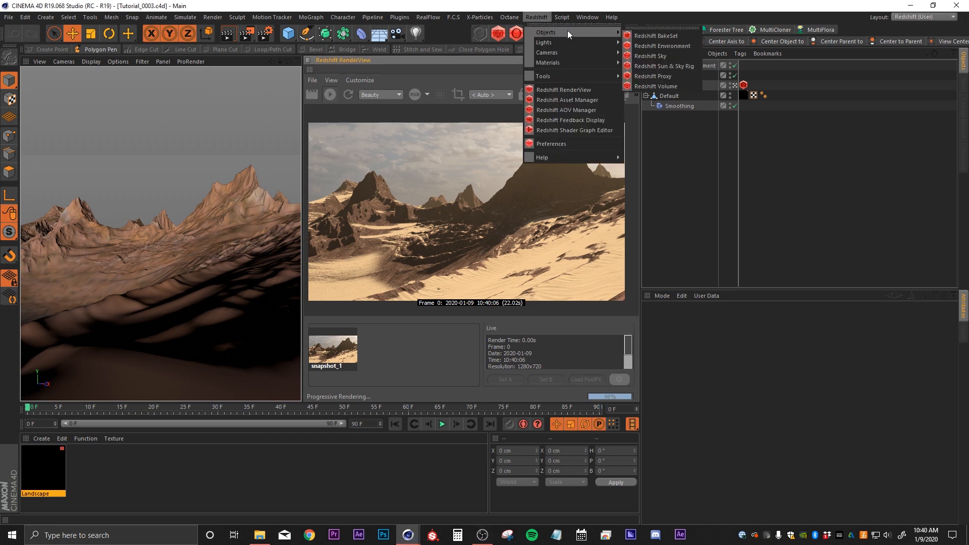
click(657, 86)
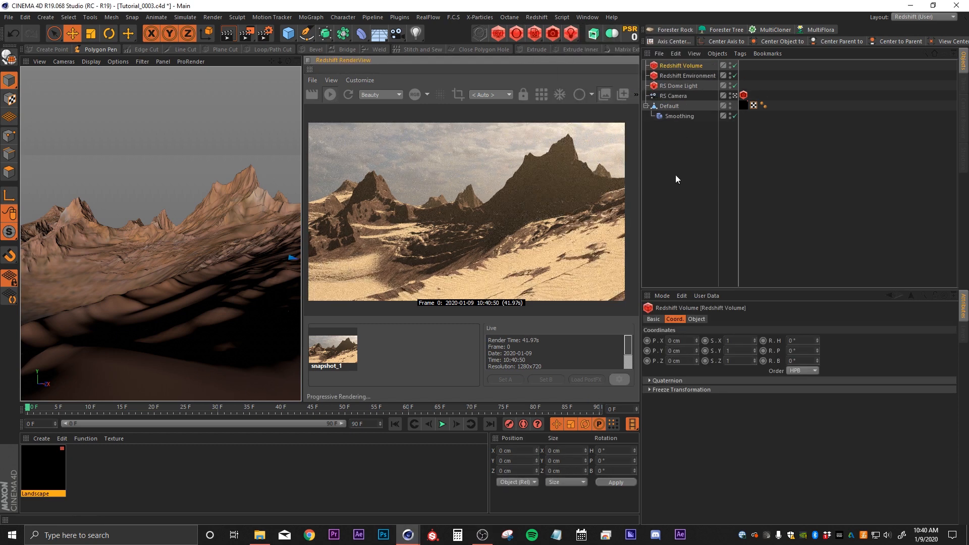
click(697, 319)
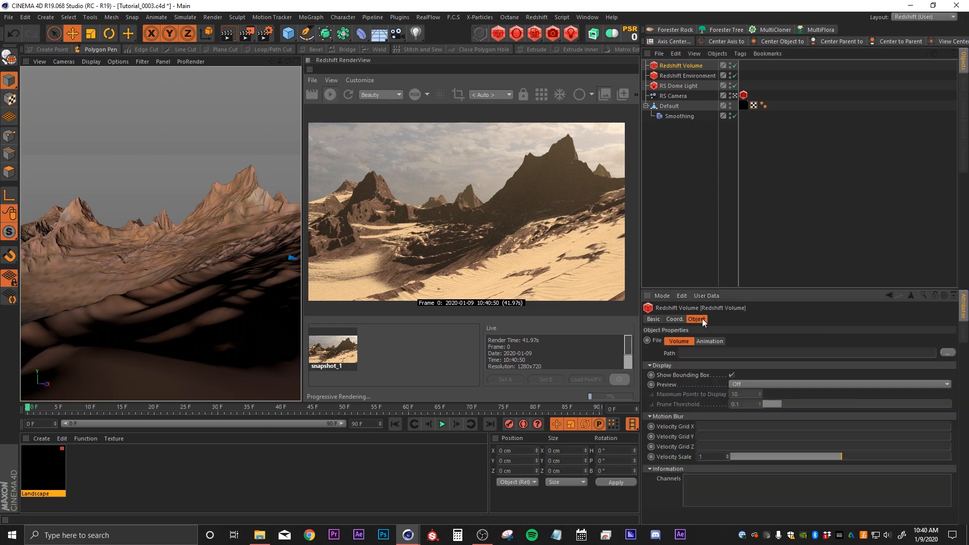
- Load VDB_PACK_Smoke2.vdb from the SMOKE_2 folder of the VDB Mega Pack as the Redshift Volume's file
click(947, 353)
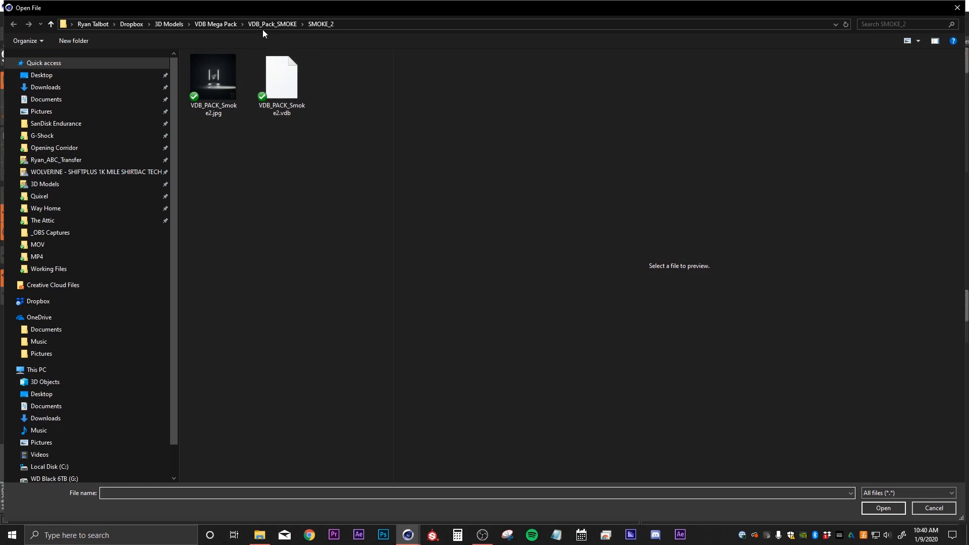
click(272, 26)
click(222, 25)
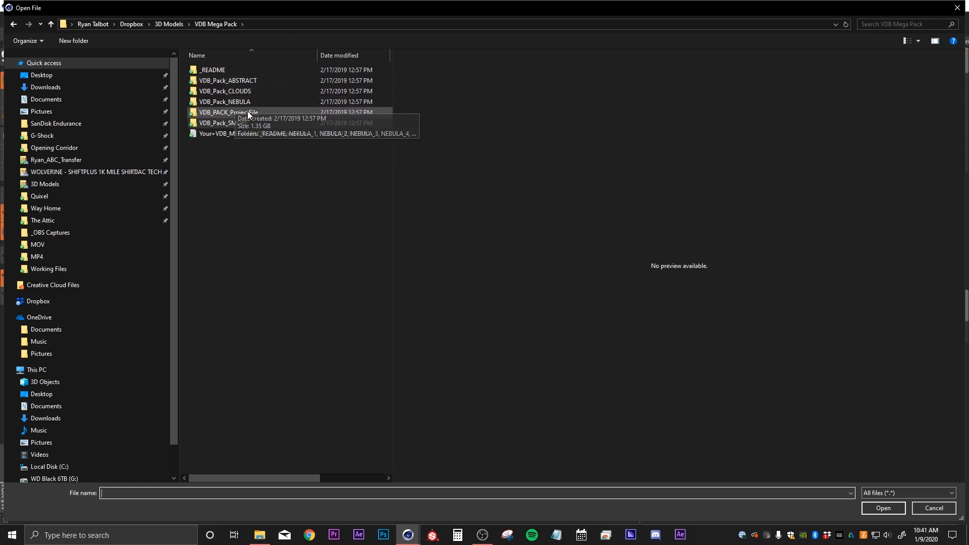
double_click(233, 123)
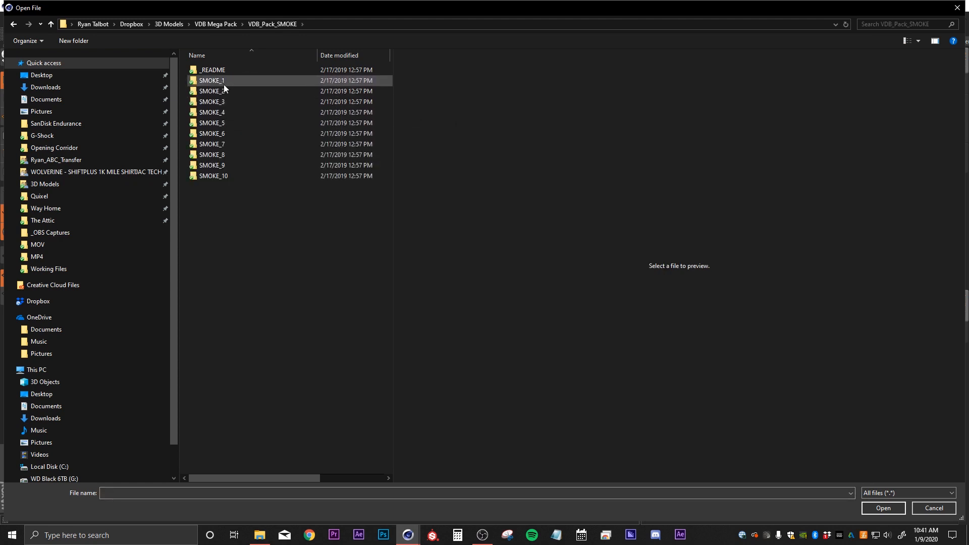
double_click(212, 91)
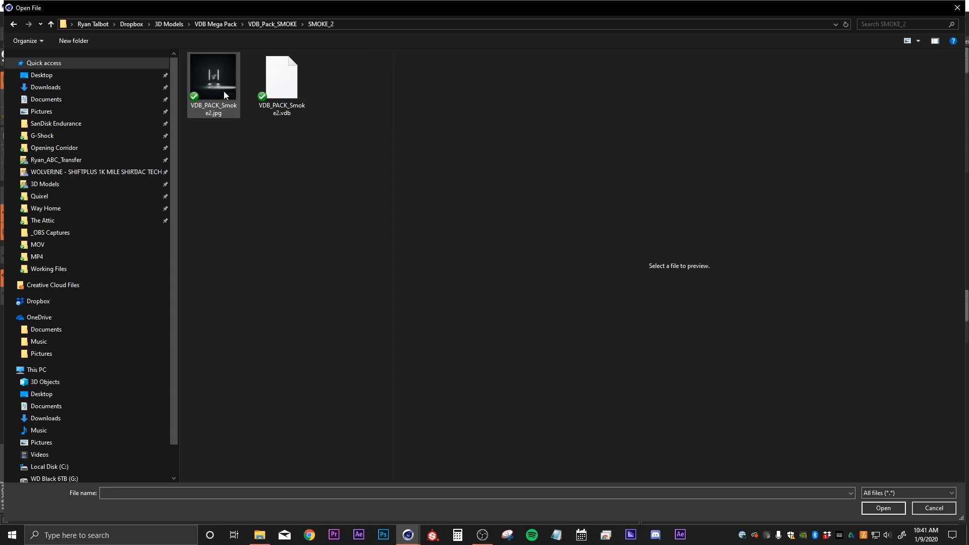
click(224, 94)
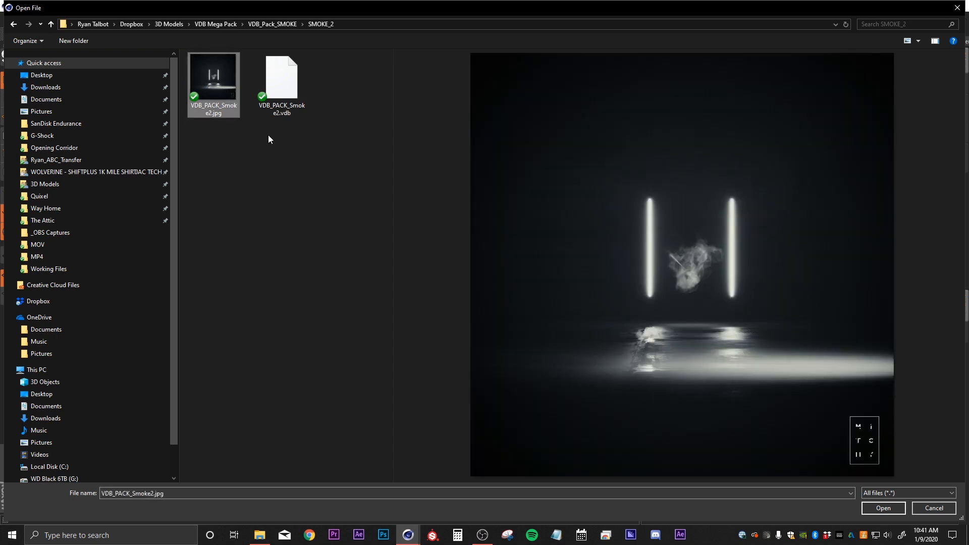
click(276, 94)
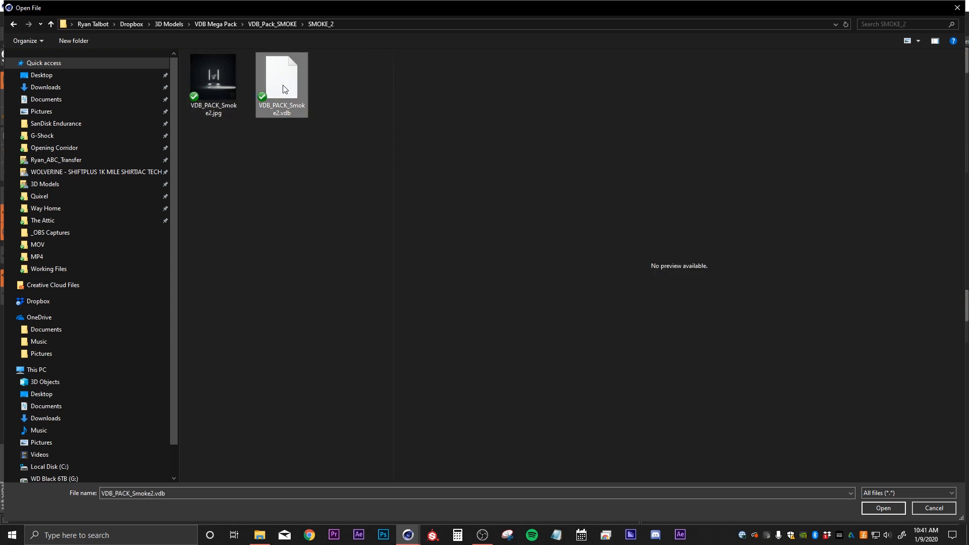
click(870, 514)
click(554, 303)
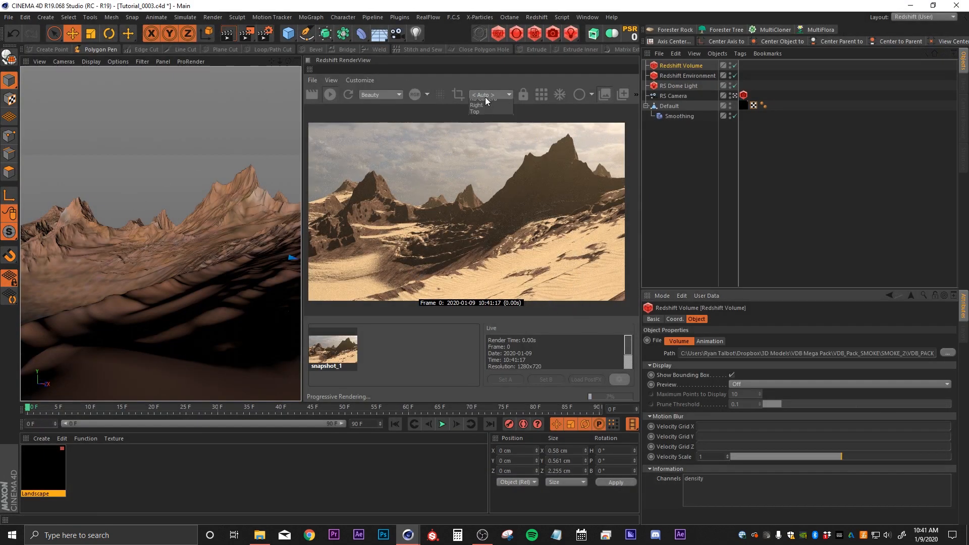
- Set the RenderView to render through RS Camera and leave the camera view in the viewport
click(486, 96)
click(477, 123)
click(735, 96)
- Set the Redshift Volume's Preview to Points with Maximum Points to Display at 150
scroll(238, 278, down, 3)
alt+drag(226, 293, 171, 276)
scroll(171, 276, down, 5)
alt+middle_drag(223, 249, 174, 253)
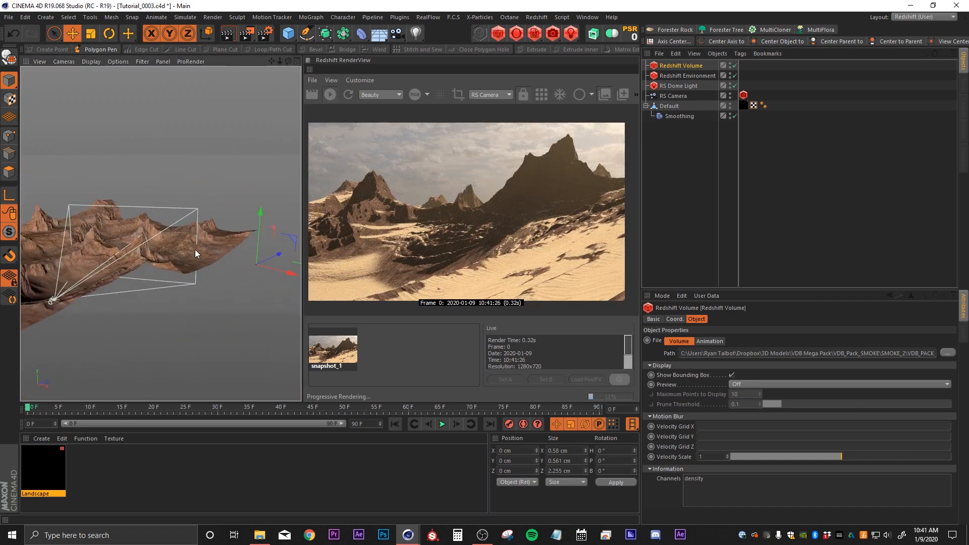
alt+middle_drag(196, 251, 158, 232)
scroll(167, 237, up, 2)
scroll(137, 241, up, 2)
scroll(152, 237, up, 6)
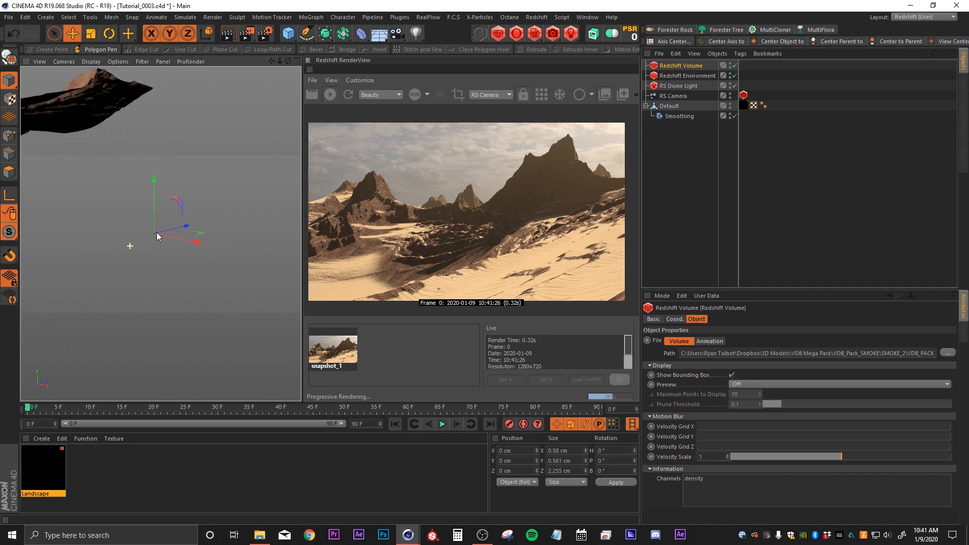
scroll(151, 244, up, 5)
alt+middle_drag(159, 237, 158, 220)
scroll(159, 220, up, 6)
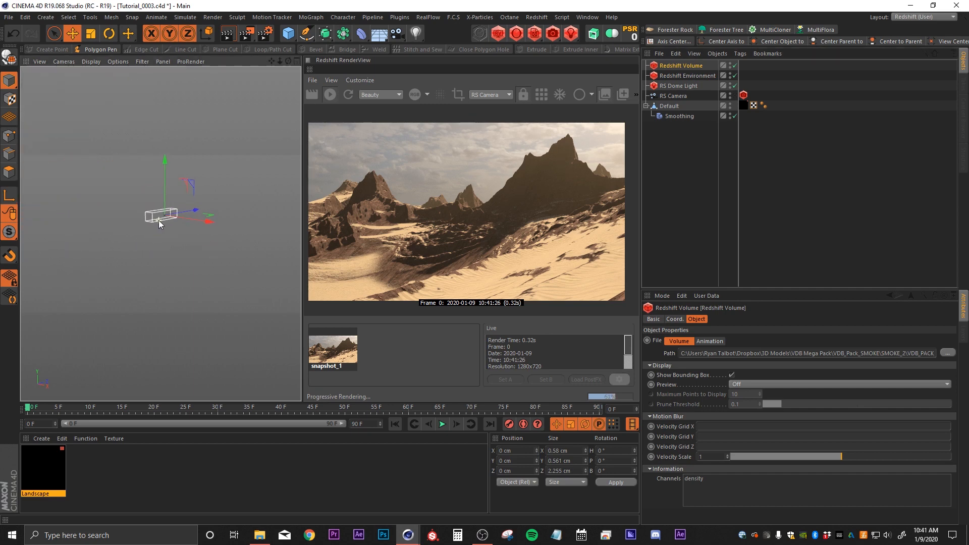
alt+drag(167, 210, 146, 211)
alt+middle_drag(146, 211, 194, 210)
scroll(174, 205, up, 4)
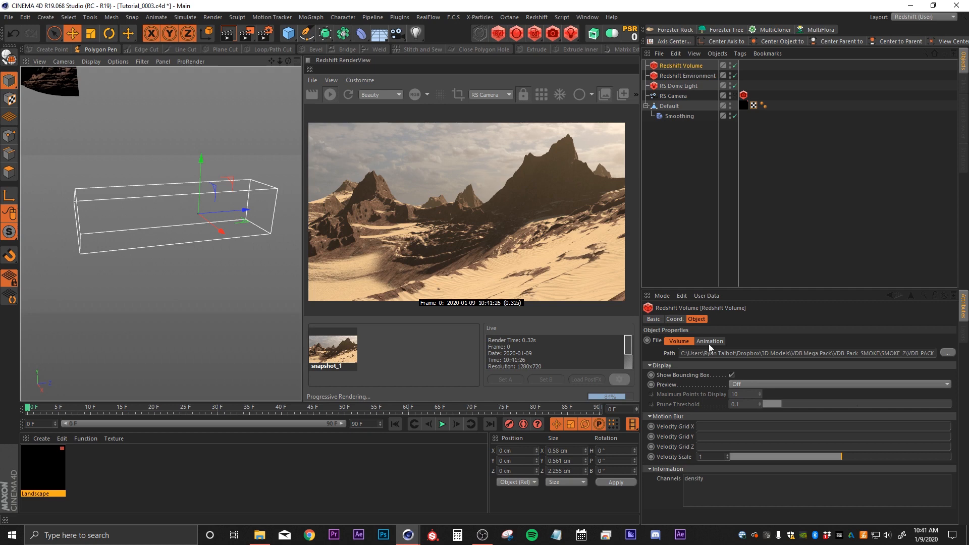
click(747, 386)
click(758, 411)
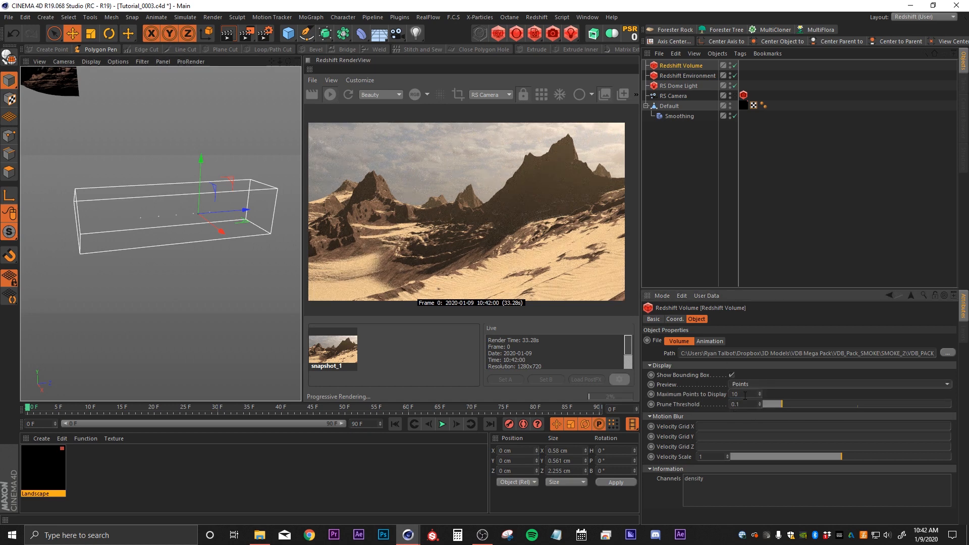
click(745, 394)
text(150)
key(Return)
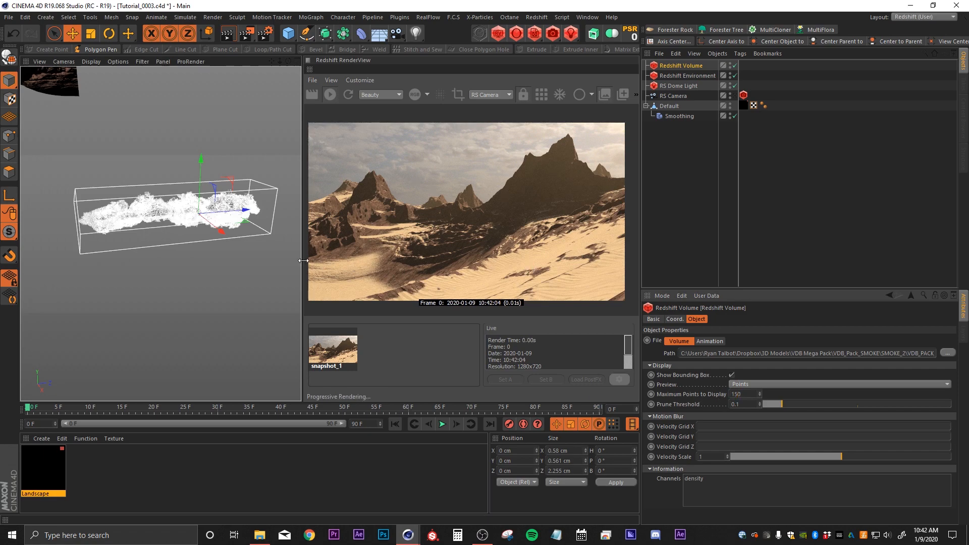
- Scale the Redshift Volume to 200 on the X, Y and Z axes
alt+drag(177, 214, 144, 197)
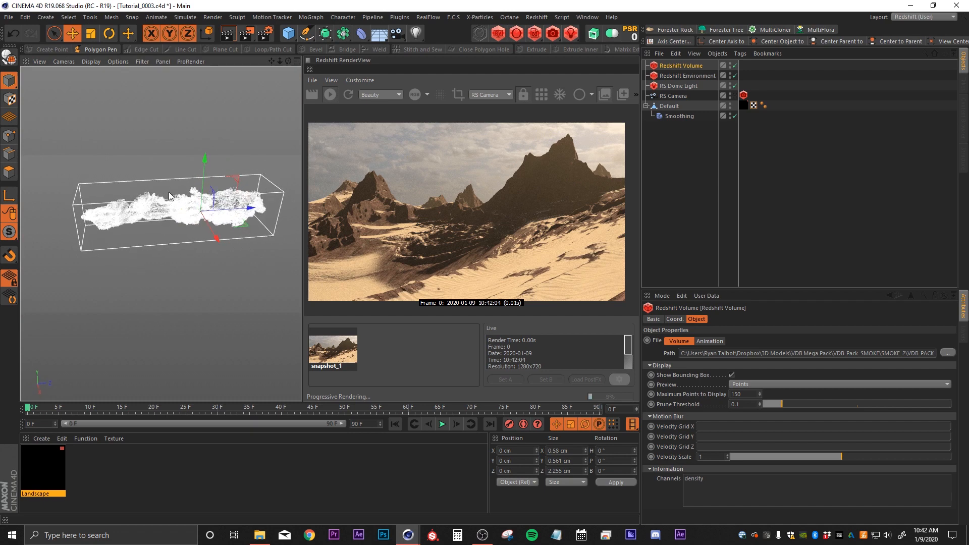
click(675, 320)
double_click(738, 342)
text(200)
key(Return)
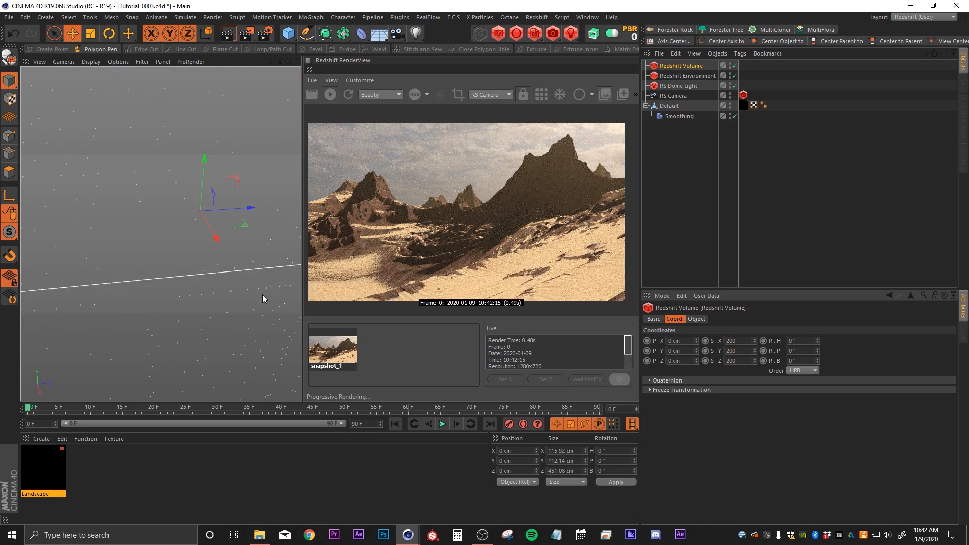
- Move the smoke volume over the terrain within the camera's view, to about X -884, Y 482, Z -2124 cm
scroll(167, 268, down, 10)
alt+drag(211, 276, 189, 261)
drag(259, 314, 96, 183)
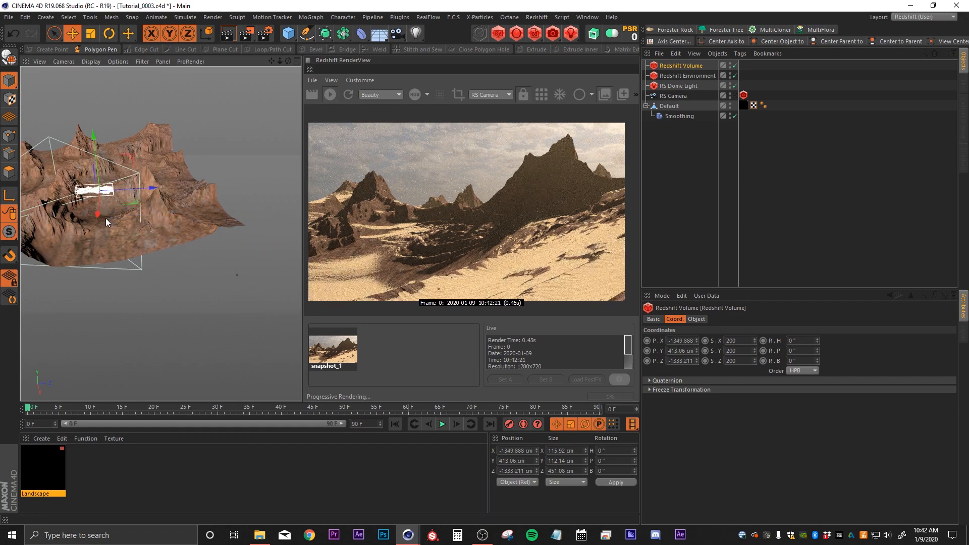
alt+middle_drag(105, 218, 176, 229)
scroll(181, 228, up, 4)
drag(202, 198, 260, 243)
drag(268, 214, 223, 187)
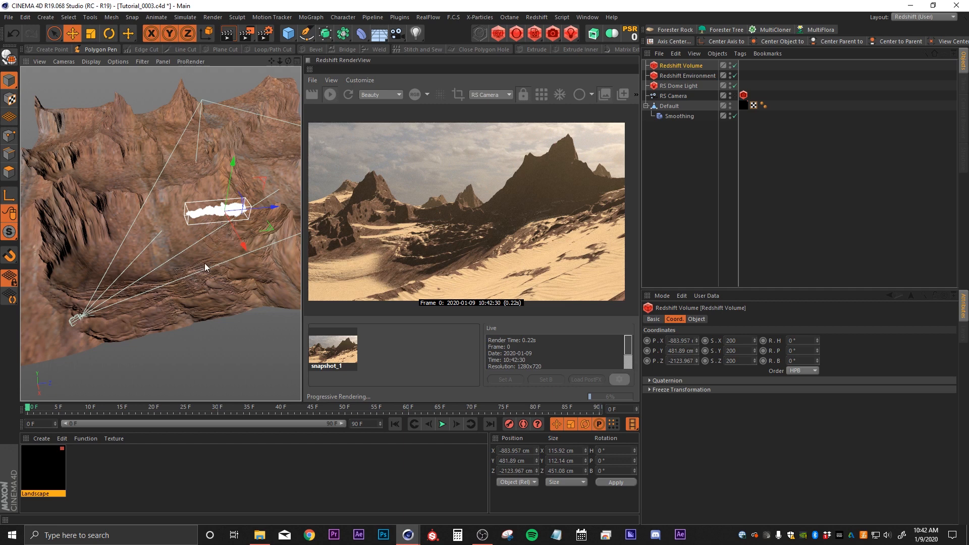
- Create a Redshift Volume material, assign it to the Redshift Volume object, and shift that object to about X -723 cm
click(537, 17)
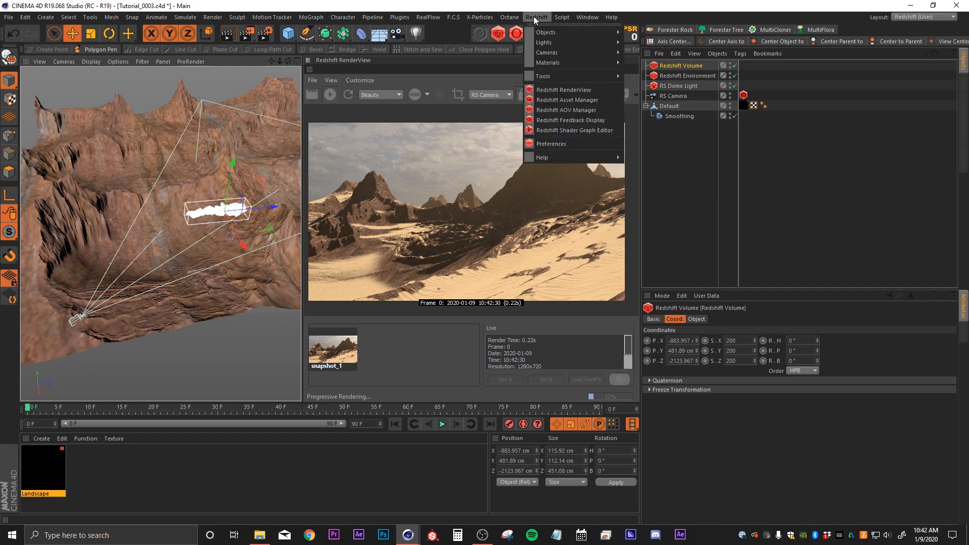
mouse_move(532, 64)
mouse_move(640, 63)
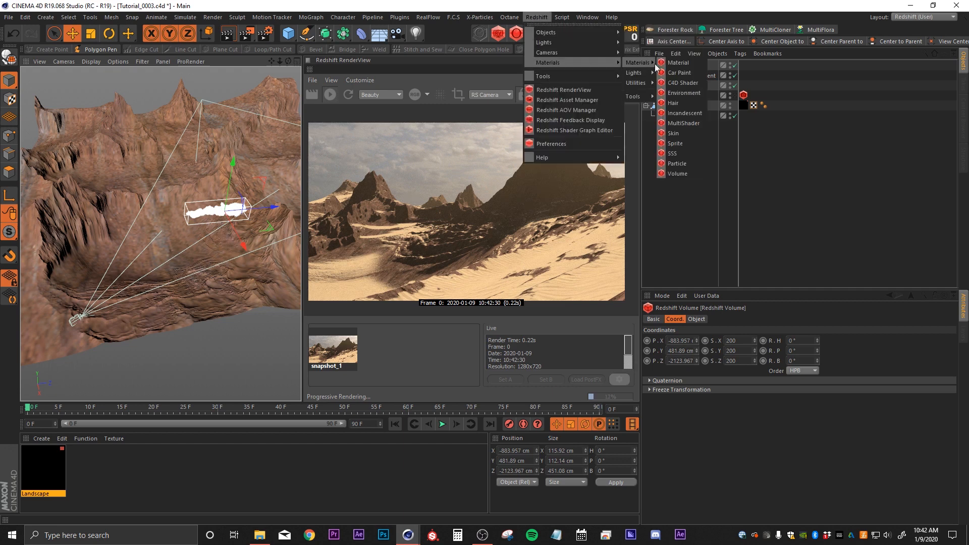
click(668, 174)
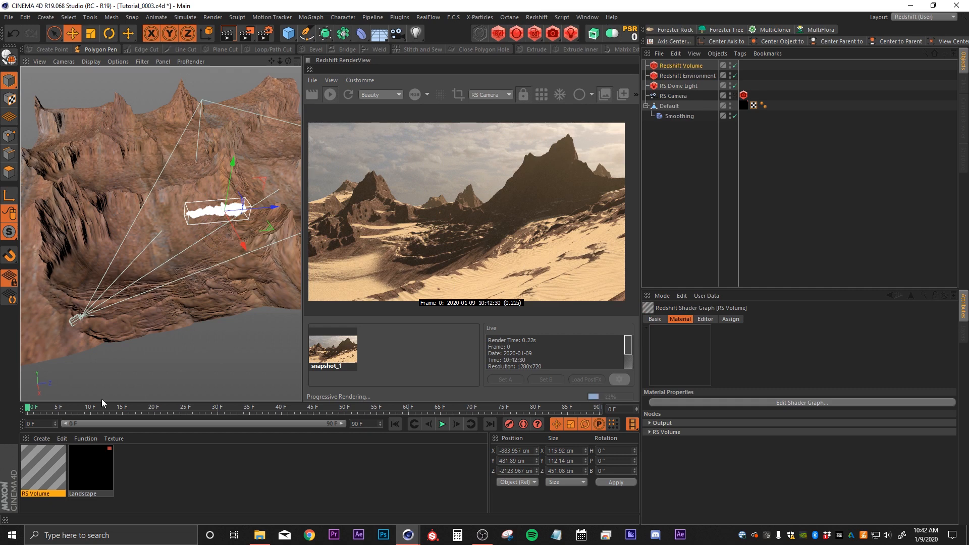
drag(44, 483, 675, 62)
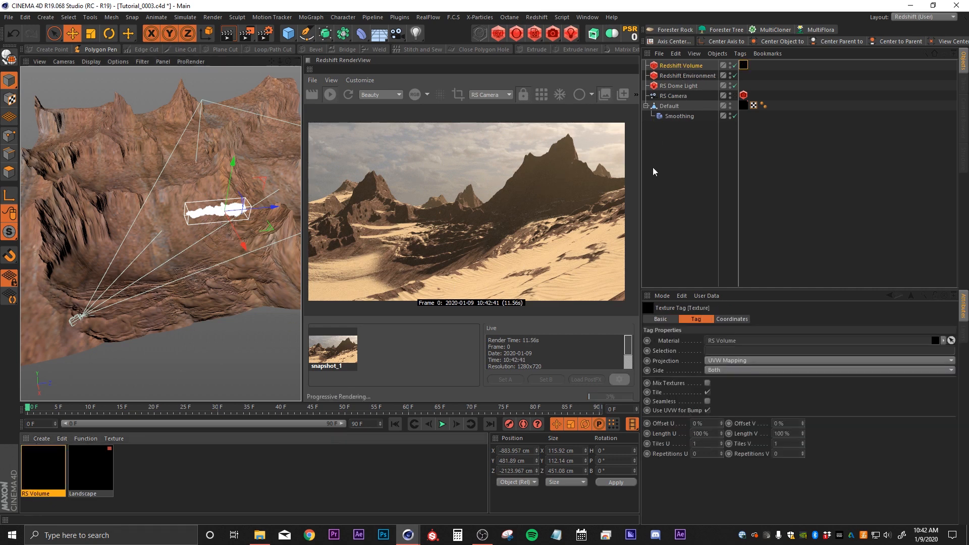
drag(243, 246, 241, 261)
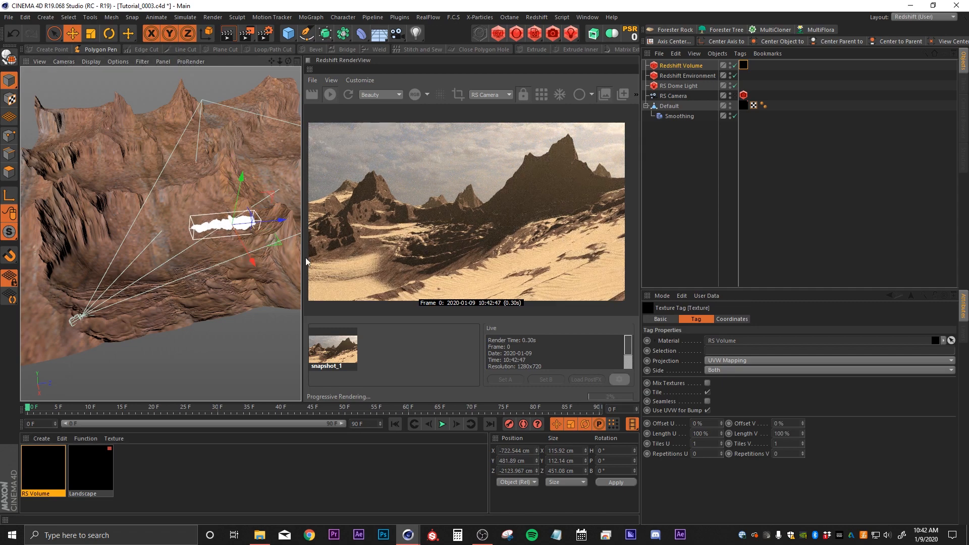
- Switch to the Tutorial (User) layout and start the RenderView's live render through RS Camera
click(911, 16)
click(908, 158)
middle_drag(498, 238, 598, 260)
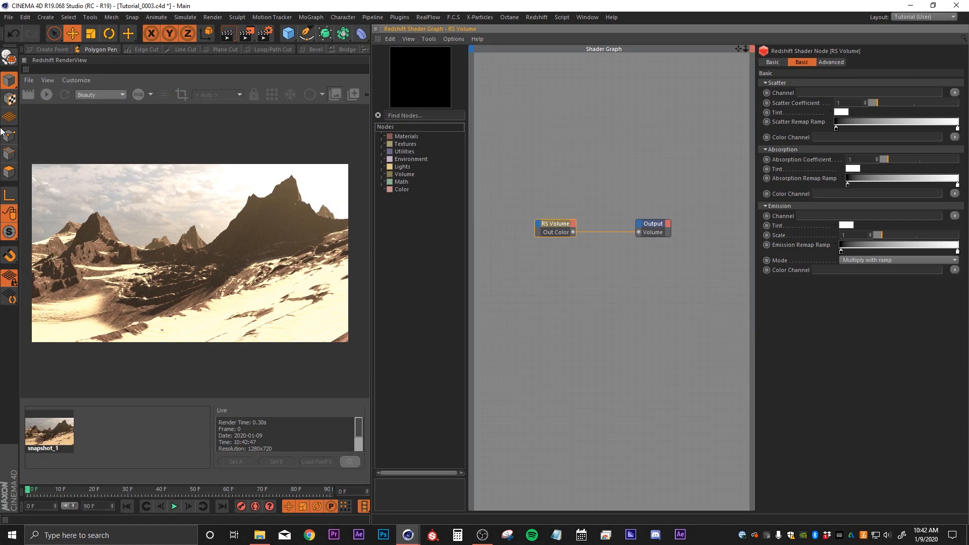
click(47, 95)
click(223, 96)
click(203, 123)
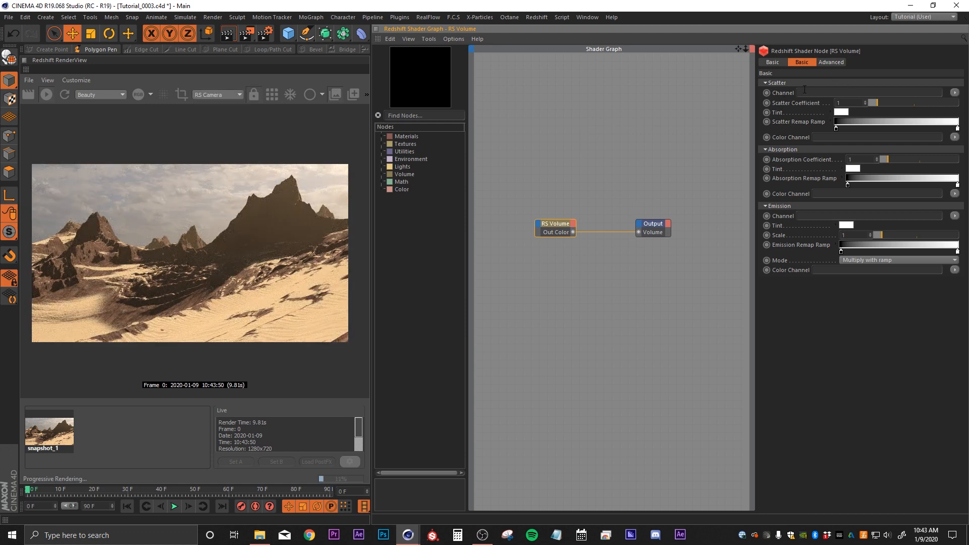
- Set the RS Volume node's Scatter Channel to density and limit rendering to a region around the smoke
click(955, 92)
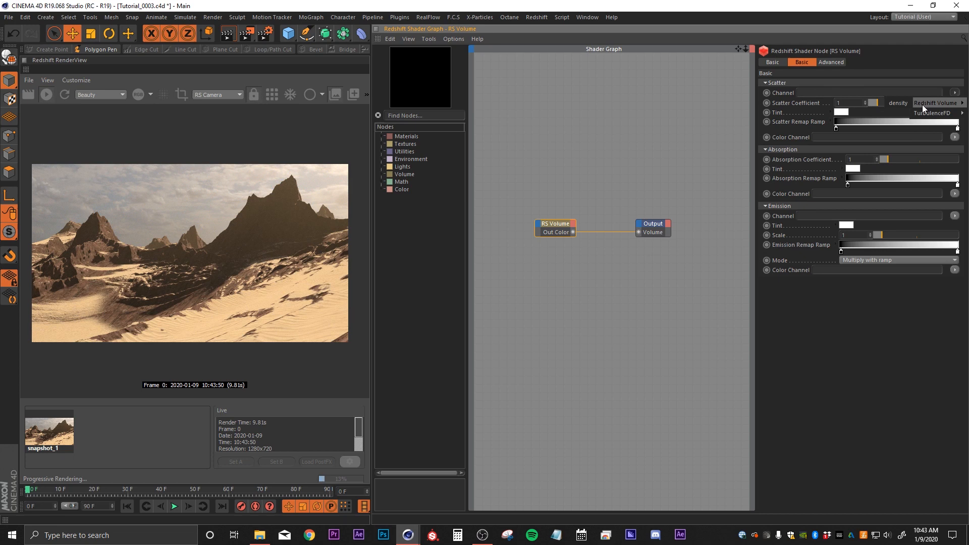
click(899, 103)
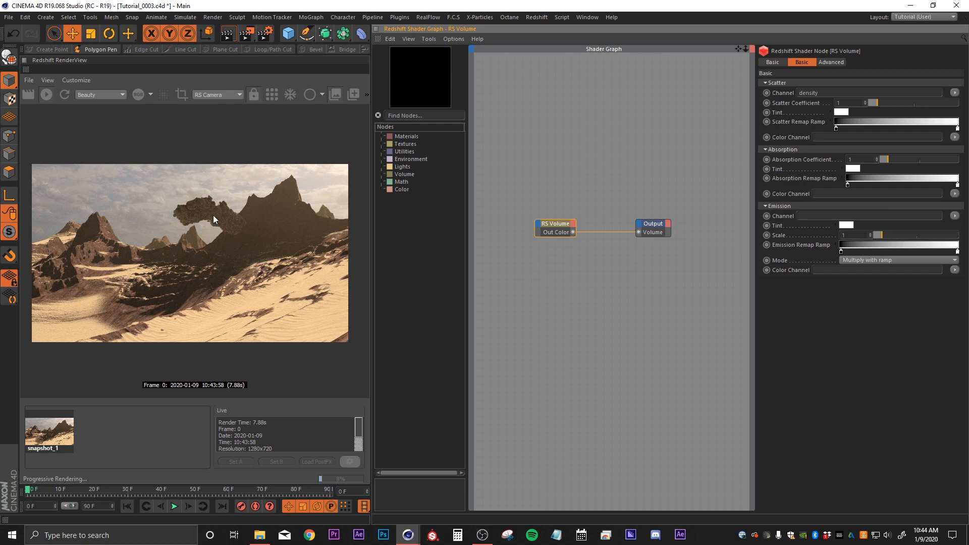
scroll(221, 205, up, 3)
scroll(223, 221, up, 2)
click(181, 94)
scroll(212, 206, down, 3)
scroll(244, 230, up, 3)
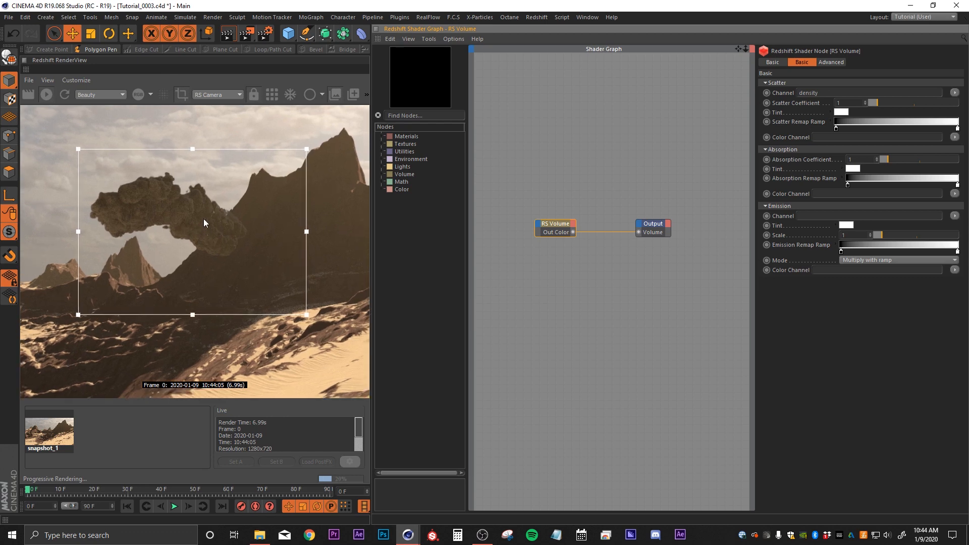
middle_drag(199, 219, 195, 221)
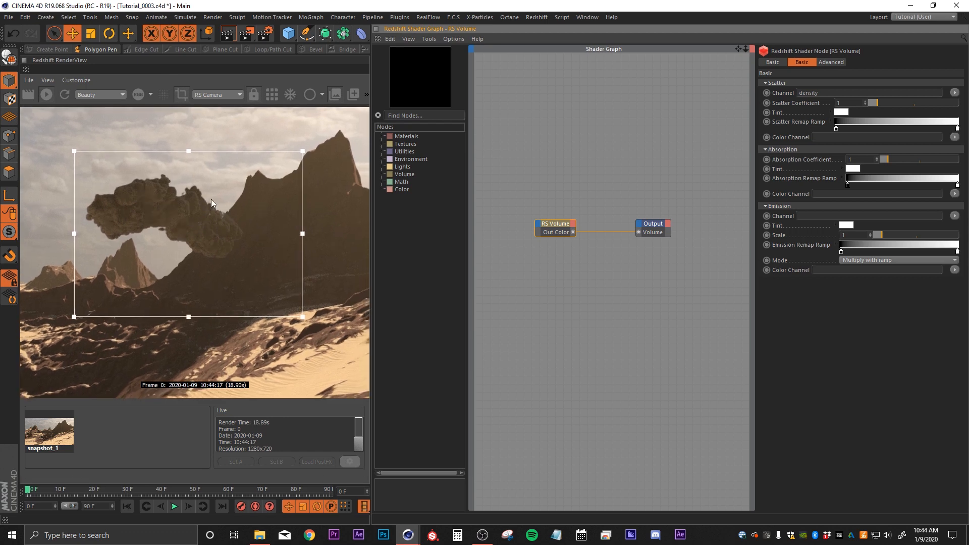
- Set the render output width to 1920 pixels with the aspect ratio locked
click(266, 34)
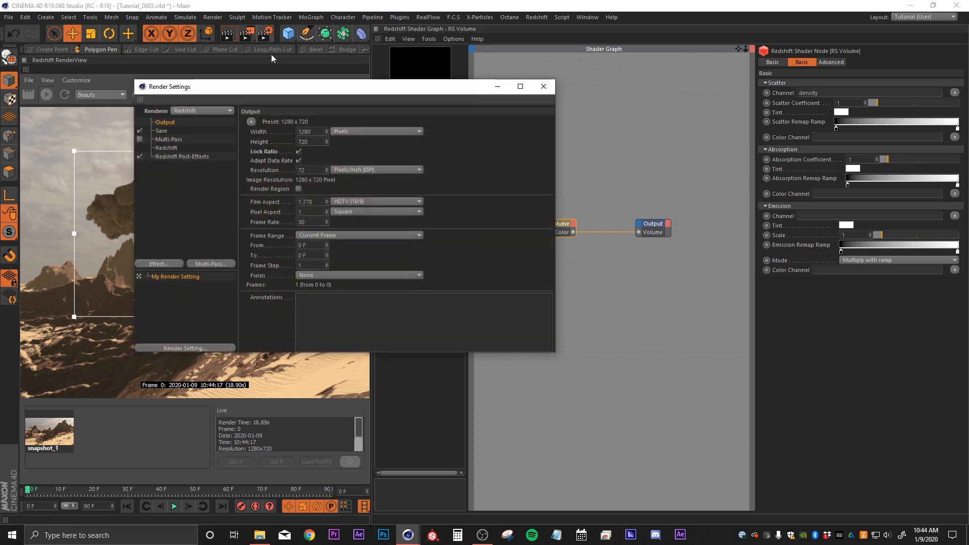
double_click(317, 132)
text(1920)
key(Return)
click(542, 89)
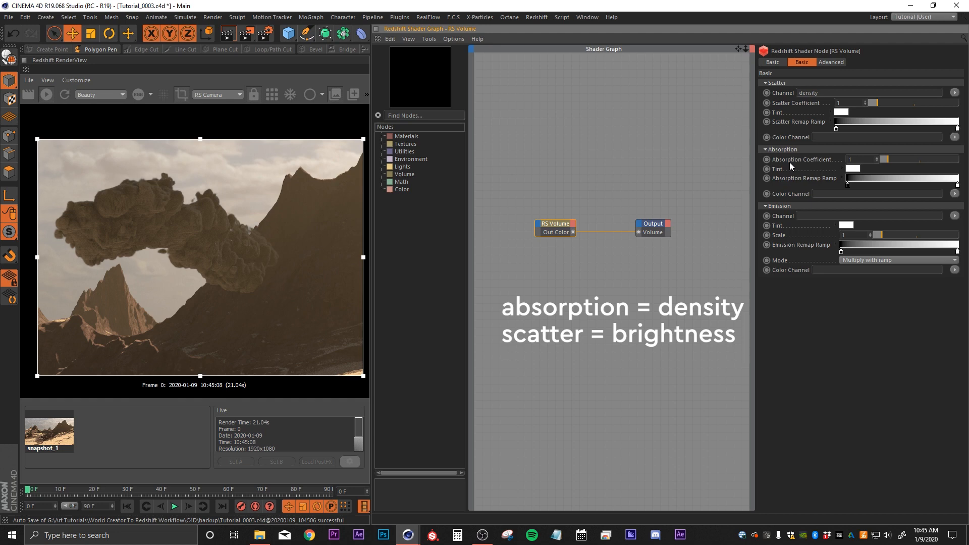
- Set the RS Volume material's Absorption Coefficient to 0.01 and its Scatter Coefficient to 0.05
double_click(859, 160)
text(0)
key(Return)
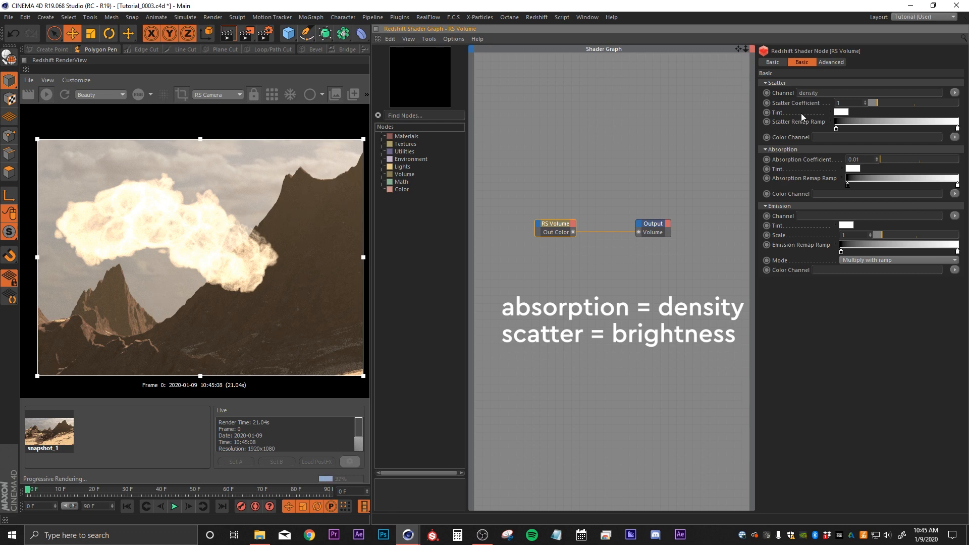
click(857, 103)
text(0.05)
key(Return)
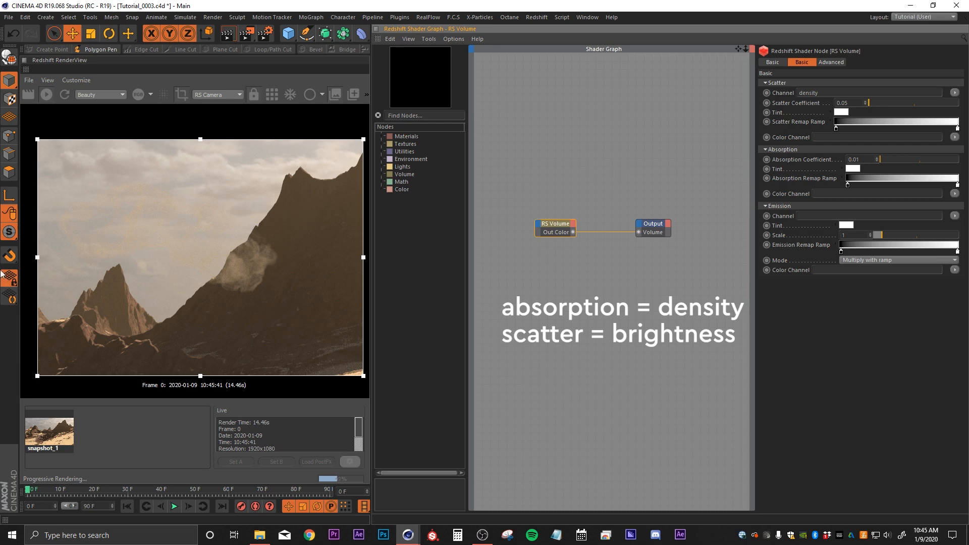
- Turn off the render region and inspect the smoke in the full RenderView frame
scroll(179, 235, down, 3)
click(180, 95)
scroll(165, 291, up, 3)
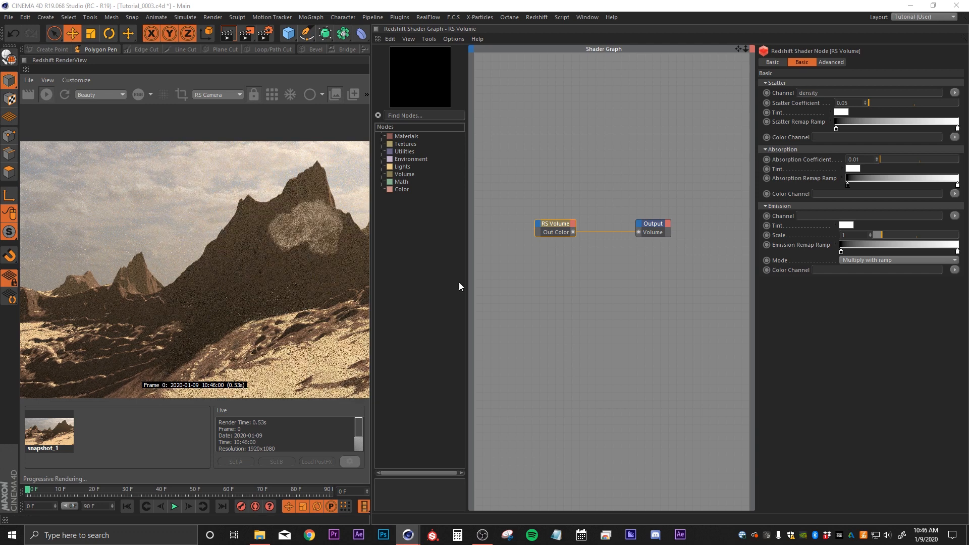
scroll(314, 224, up, 3)
middle_drag(314, 223, 281, 232)
scroll(260, 207, down, 5)
scroll(287, 215, down, 1)
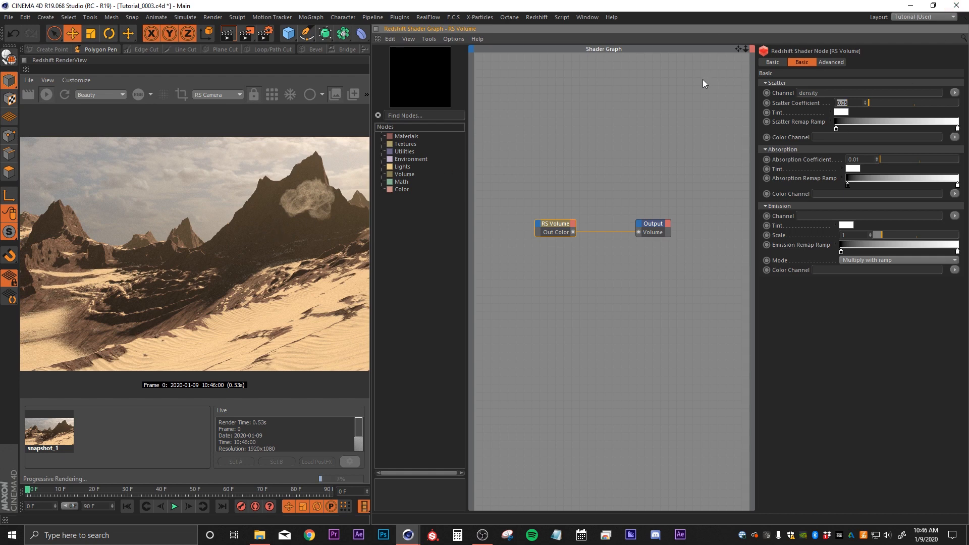
- Return to the Redshift (User) layout and restart the live render through RS Camera
click(925, 17)
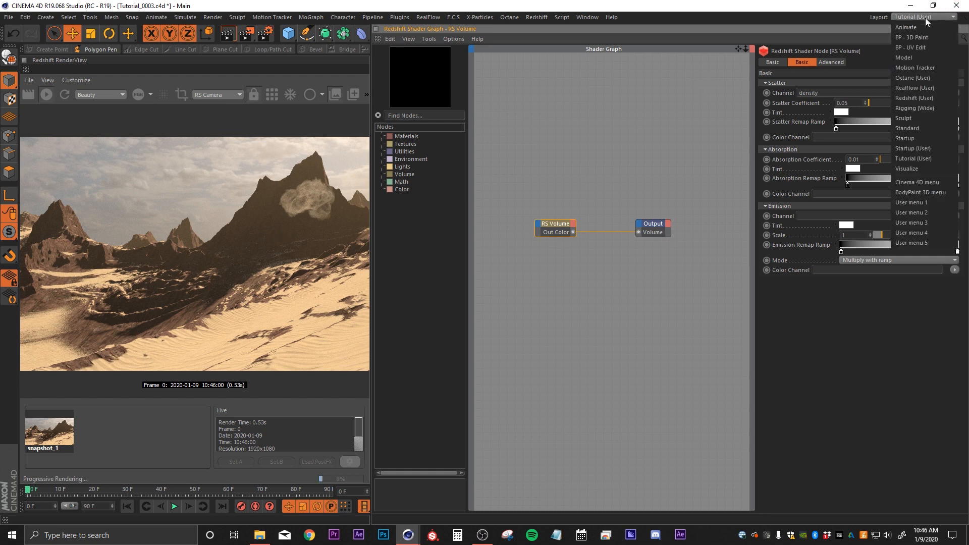
click(912, 98)
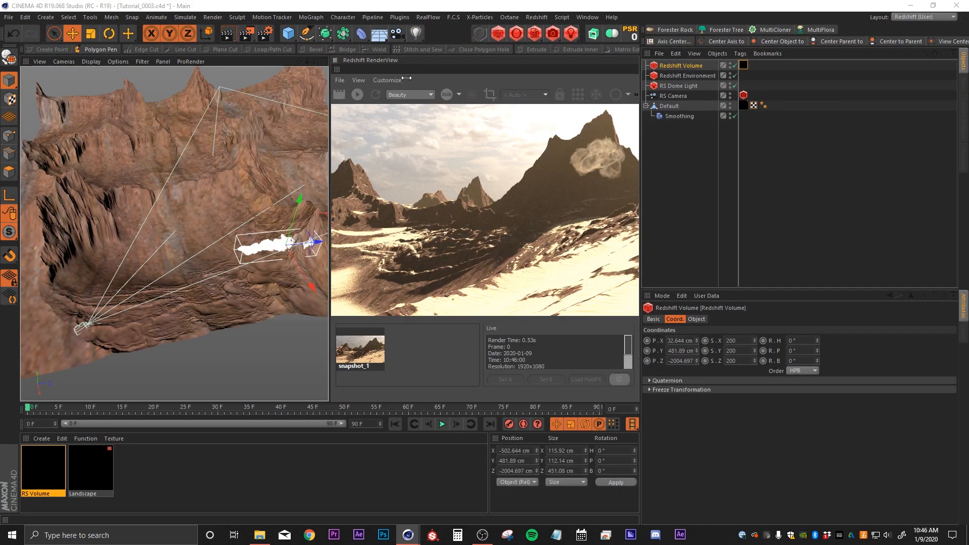
click(358, 94)
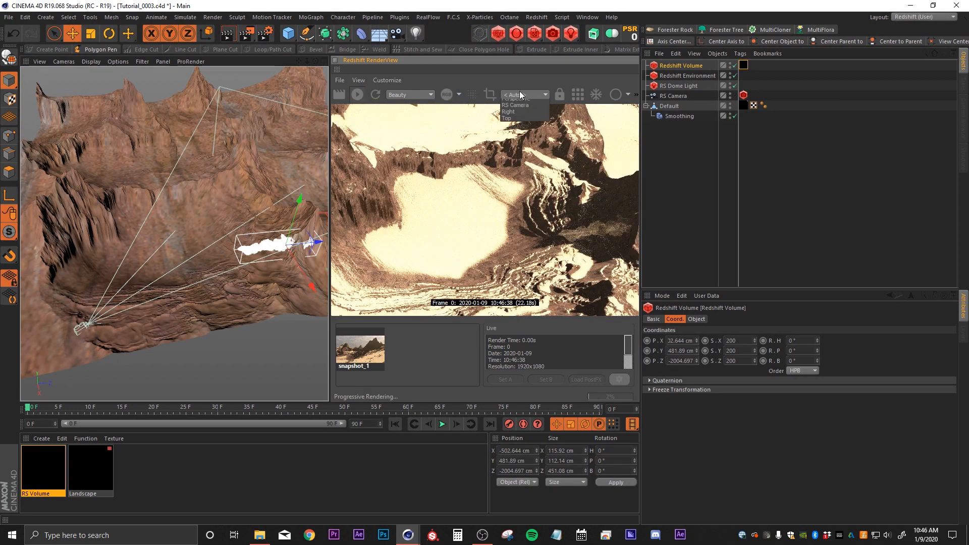
click(508, 119)
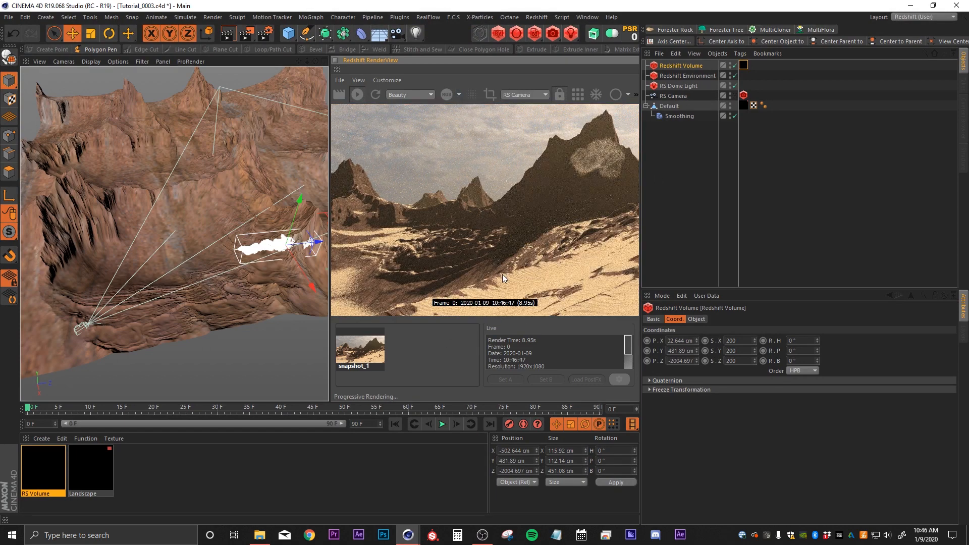
- Move the smoke volume closer to the camera, to about X -244, Z -2604 cm
key(s)
scroll(220, 218, down, 5)
mouse_move(210, 238)
alt+mouse_down()
mouse_move(221, 218)
mouse_move(259, 227)
mouse_move(256, 215)
mouse_move(215, 216)
mouse_move(210, 259)
mouse_move(222, 234)
mouse_move(191, 235)
alt+mouse_up()
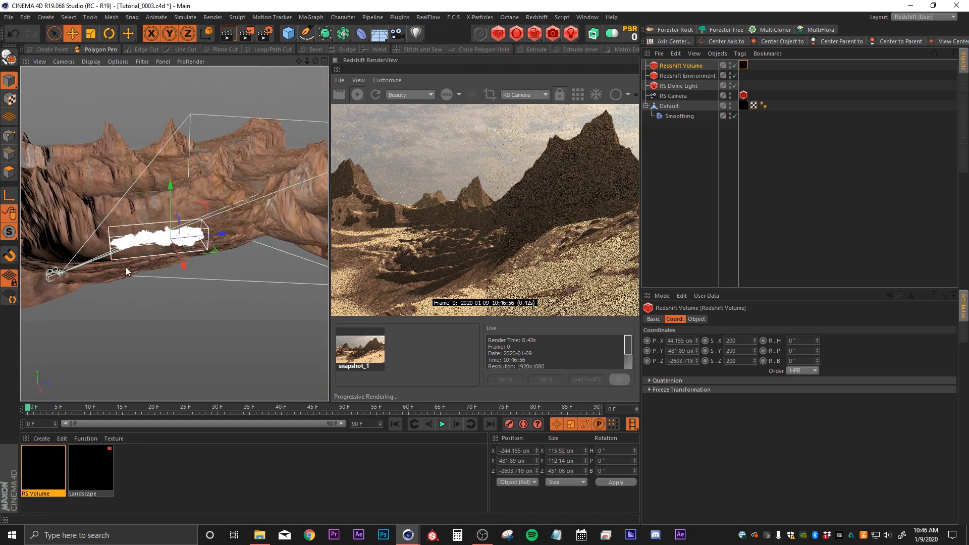
alt+drag(129, 266, 160, 267)
scroll(449, 244, down, 3)
drag(468, 248, 495, 235)
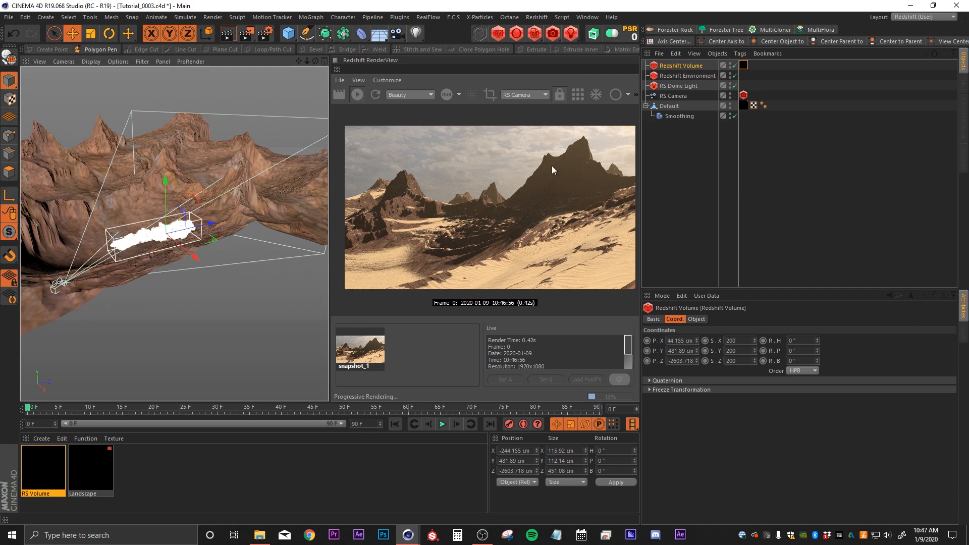
- Lower the smoke volume onto the foreground slope in front of the camera, to about X -358, Y 329, Z -2764 cm
alt+right_drag(150, 254, 186, 240)
alt+drag(186, 240, 233, 246)
alt+drag(214, 293, 183, 292)
drag(132, 244, 208, 272)
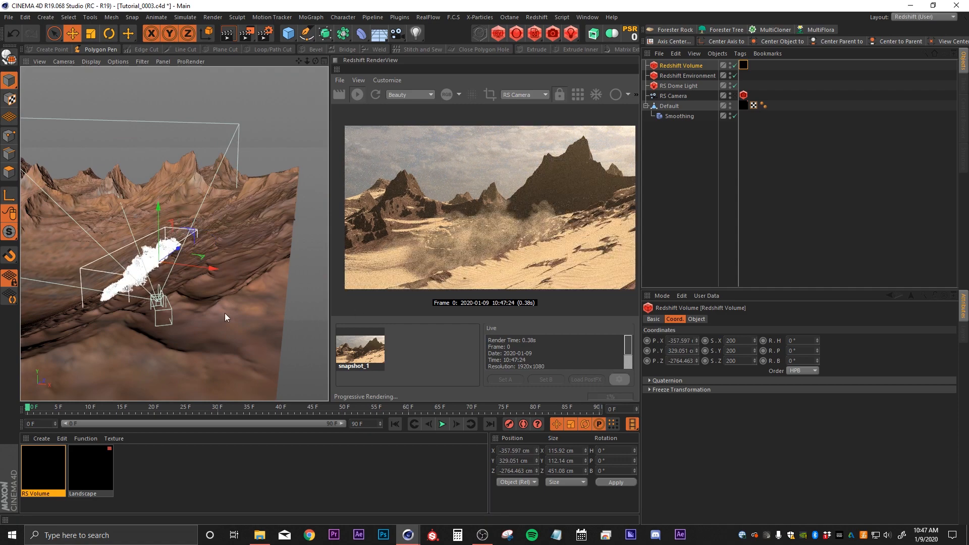
drag(158, 243, 158, 250)
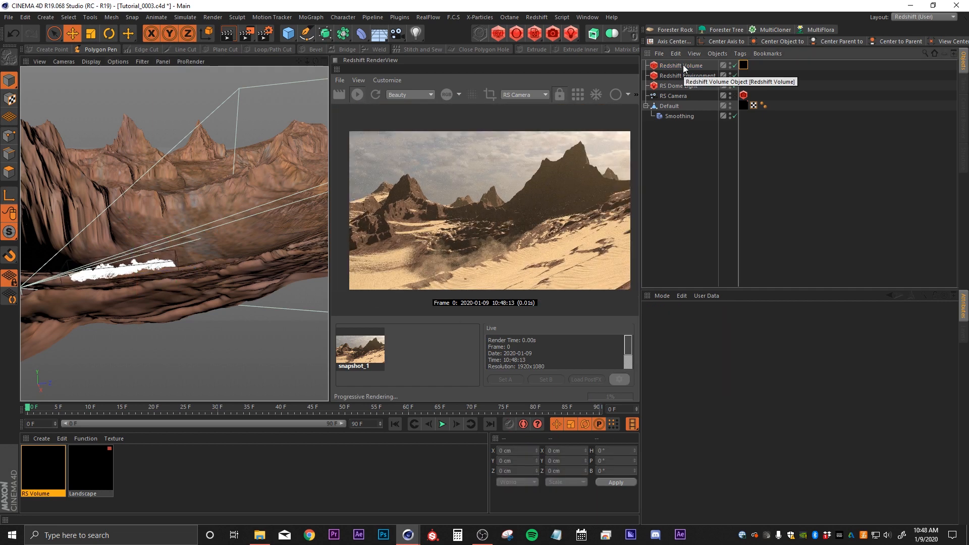
- Duplicate the Redshift Volume and load VDB_PACK_Smoke5.vdb from the SMOKE_5 folder into the copy
ctrl+drag(693, 64, 686, 61)
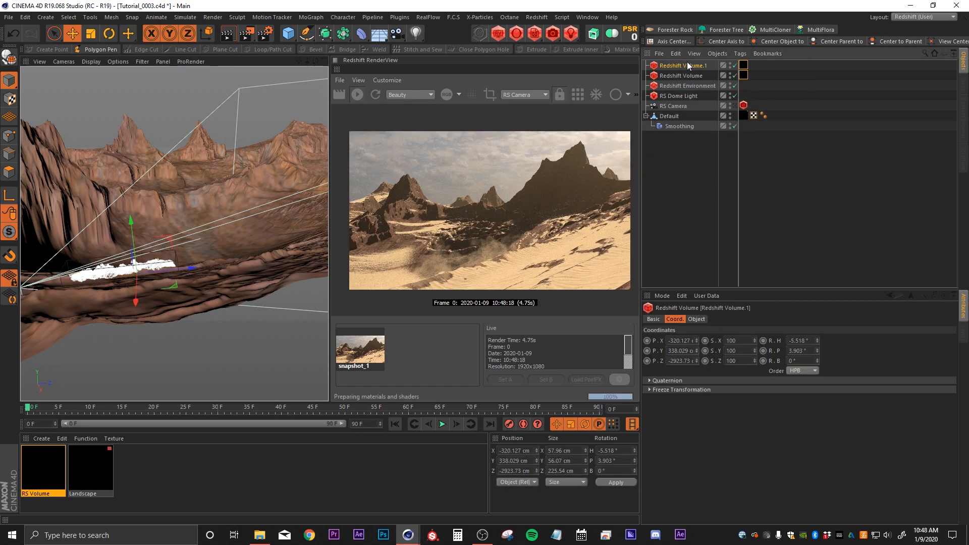
click(704, 316)
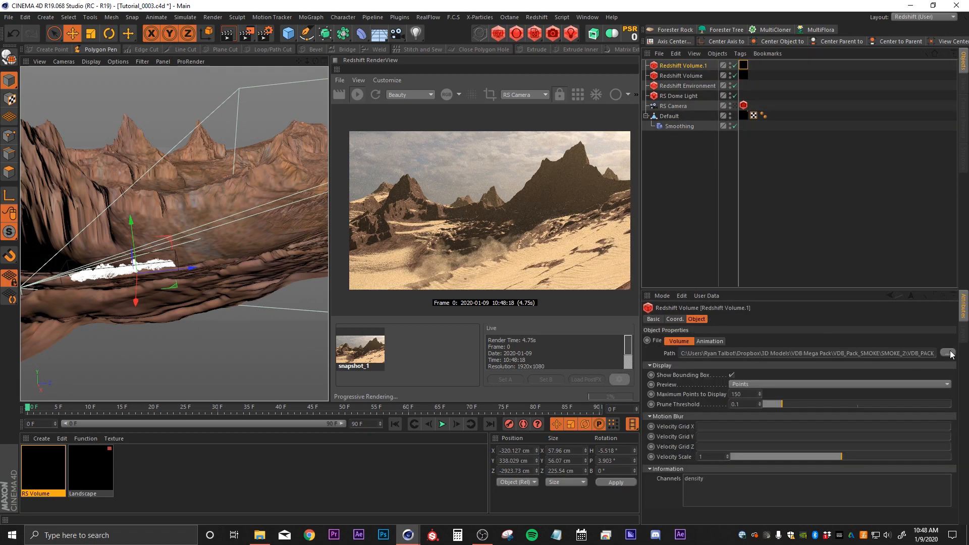
click(948, 353)
click(276, 24)
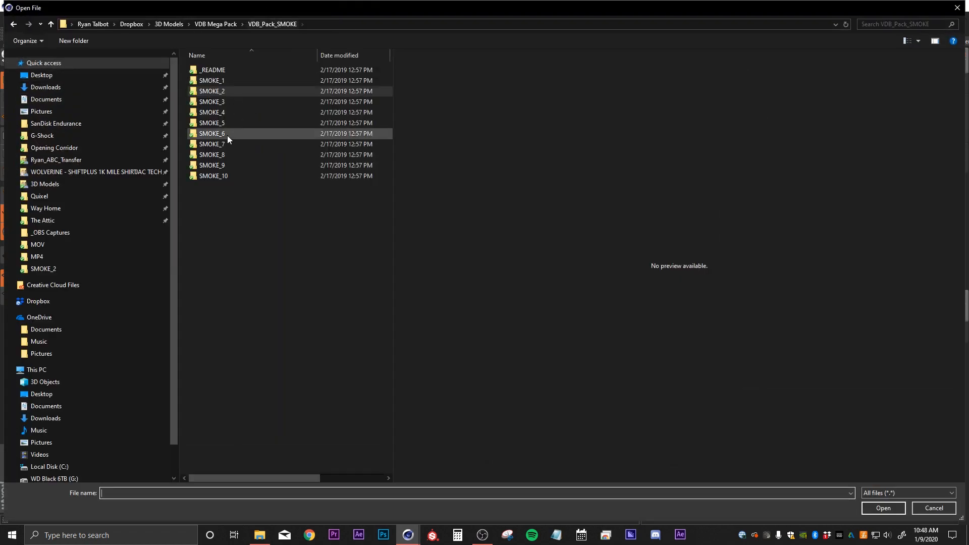
double_click(234, 121)
click(218, 84)
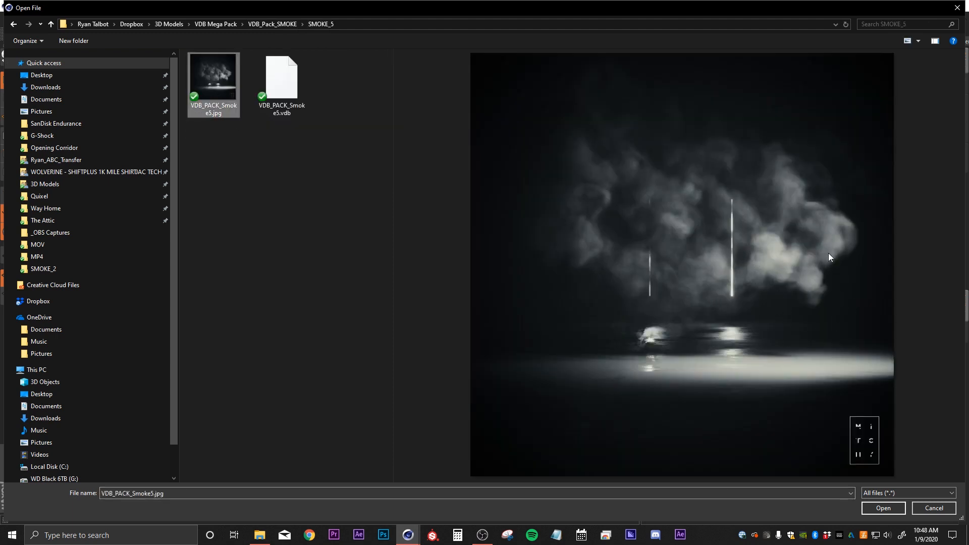
click(284, 100)
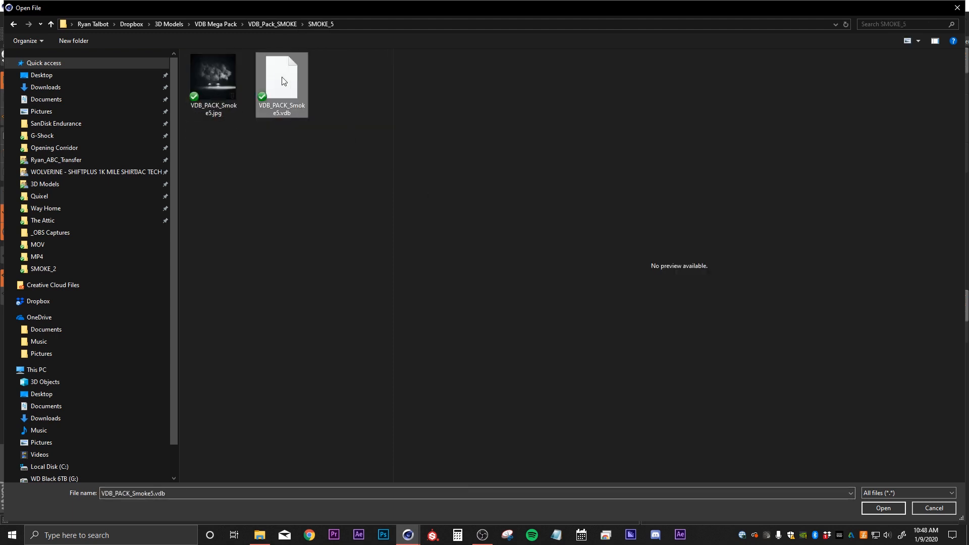
click(868, 510)
click(559, 301)
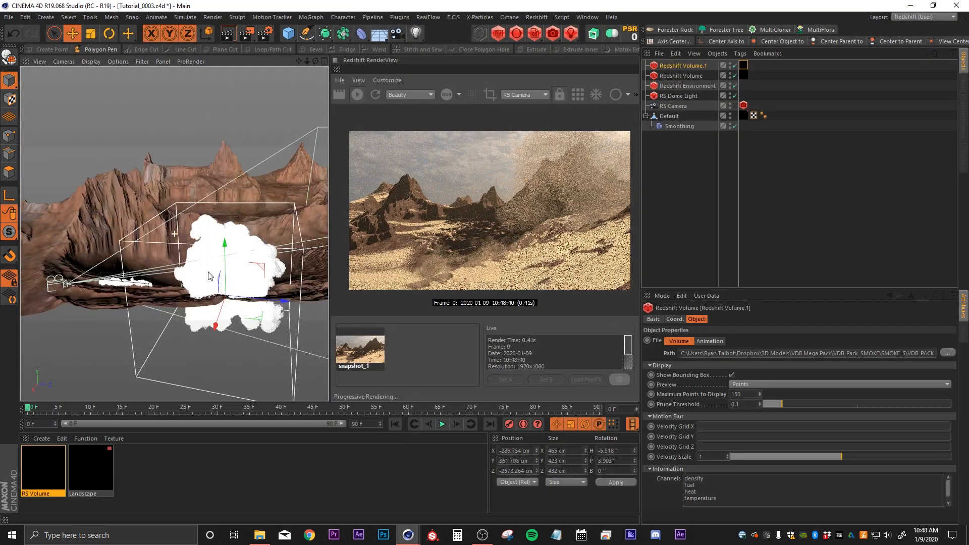
- Move the duplicated smoke volume farther back along the slope, to about X -275, Y 301, Z -2247 cm
alt+drag(242, 273, 321, 294)
alt+drag(168, 271, 305, 238)
alt+middle_drag(304, 238, 107, 228)
alt+drag(108, 241, 182, 224)
alt+middle_drag(182, 225, 281, 255)
drag(252, 216, 253, 231)
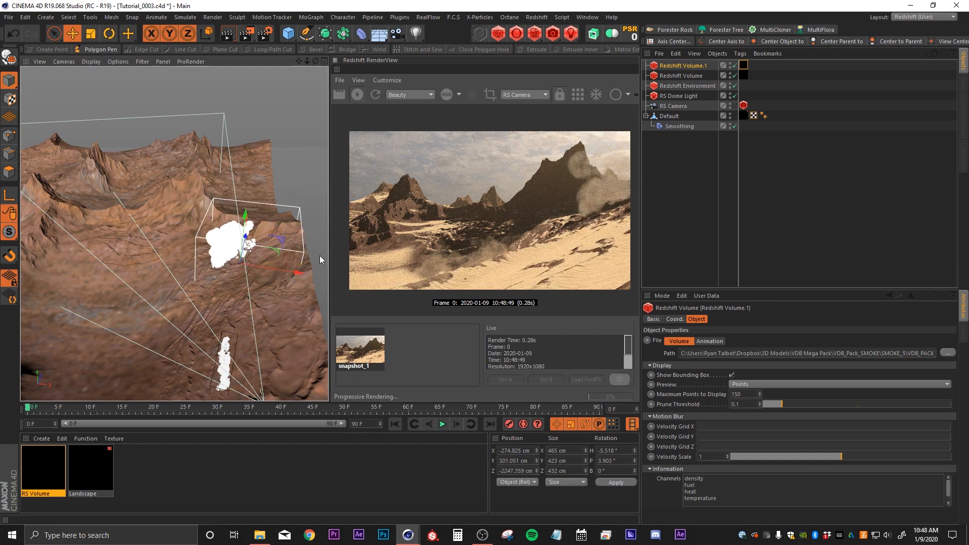
- Lower the duplicated smoke volume to about Y 237 cm and rotate its bank to about -50°
alt+drag(239, 284, 205, 243)
alt+right_drag(205, 242, 263, 235)
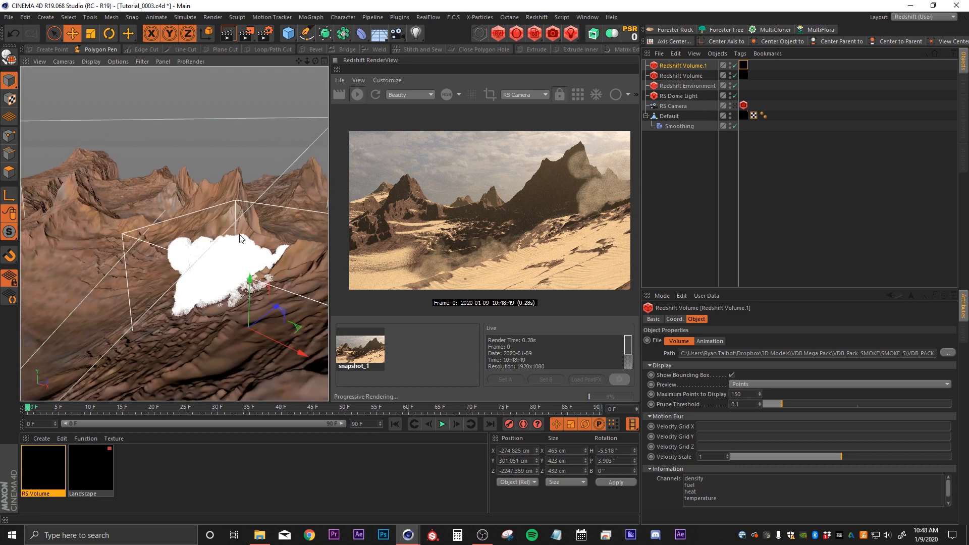
drag(251, 287, 249, 307)
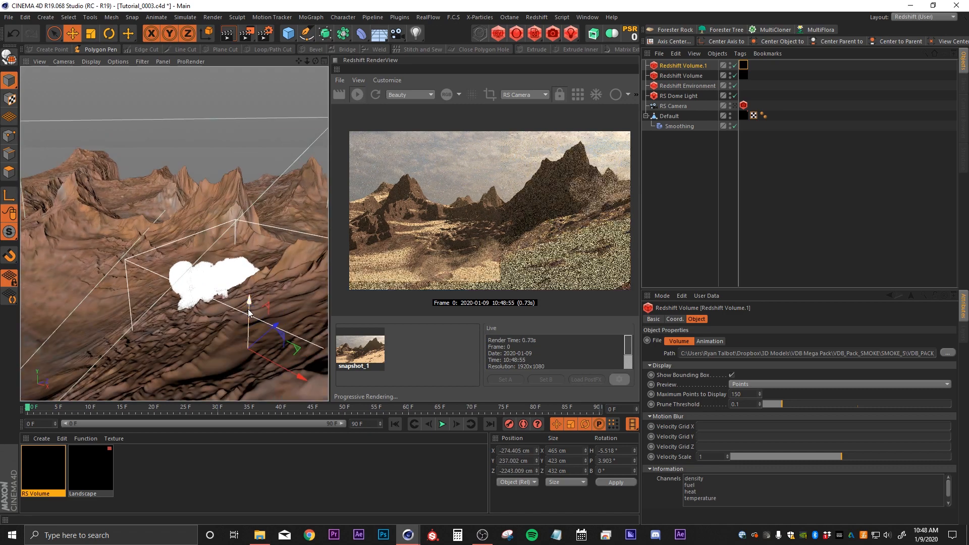
click(109, 33)
drag(268, 341, 233, 309)
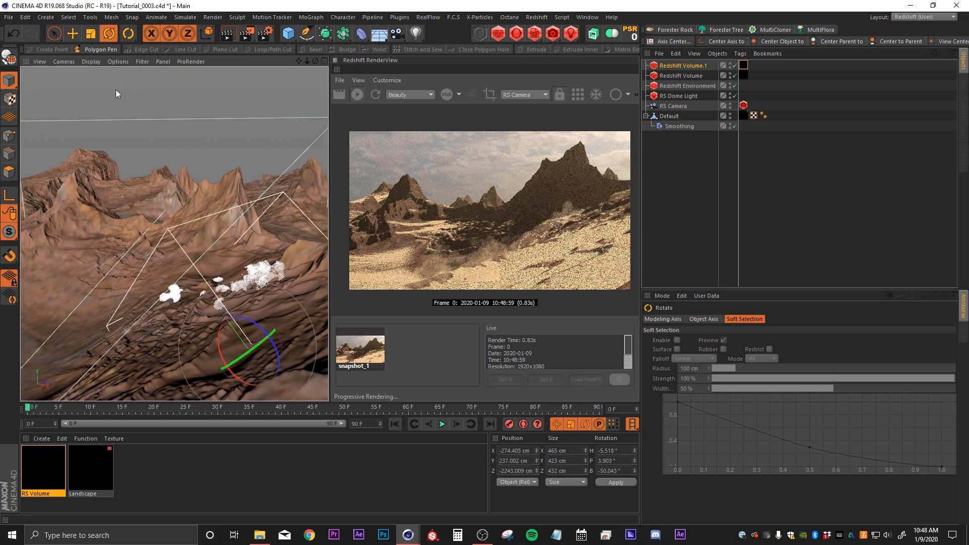
- Move the duplicated smoke volume along the foreground slope, to about X -302, Y 242, Z -2366 cm
click(73, 33)
drag(239, 340, 218, 245)
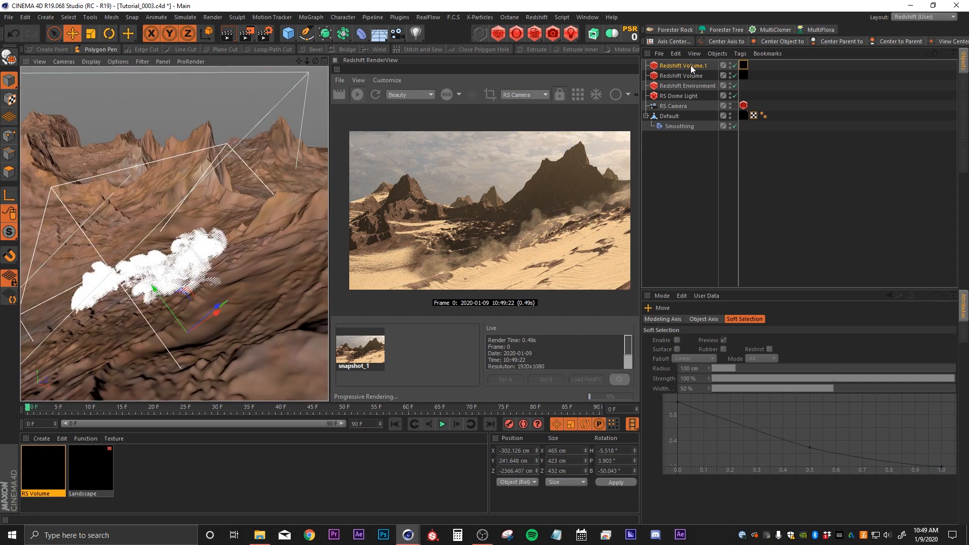
- Duplicate the selected smoke volume and move the copy back toward the mountain, to about X -412, Y 407, Z -1863 cm
ctrl+drag(691, 65, 676, 62)
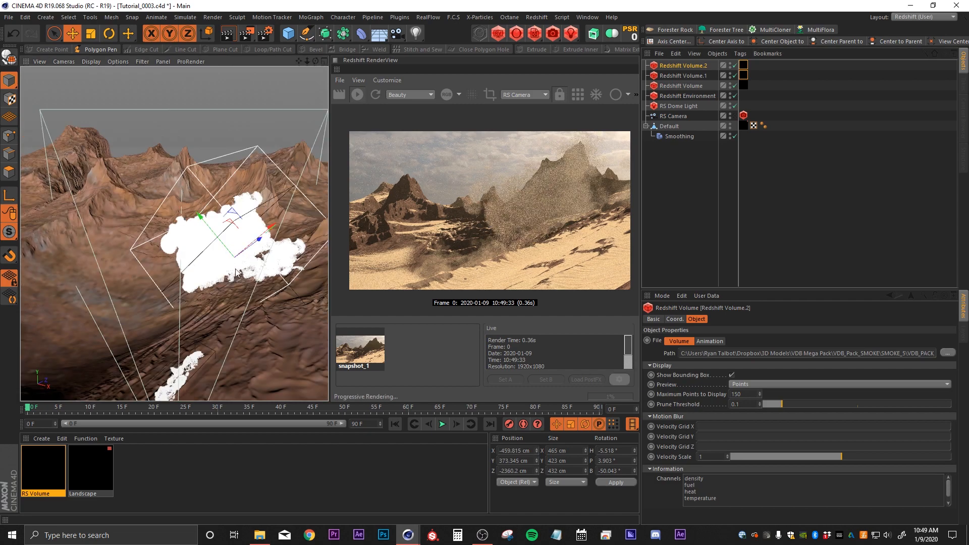
alt+drag(236, 269, 192, 299)
drag(251, 271, 271, 264)
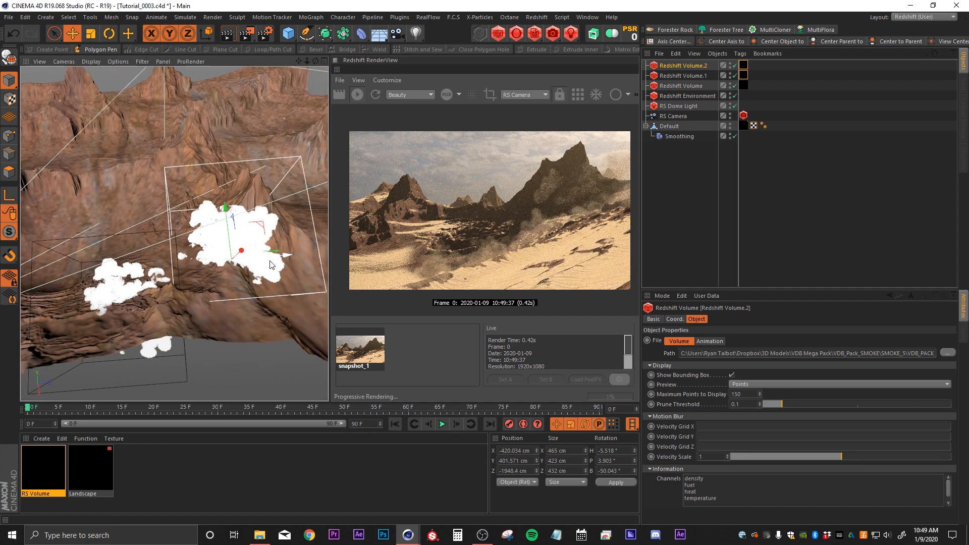
drag(292, 262, 319, 259)
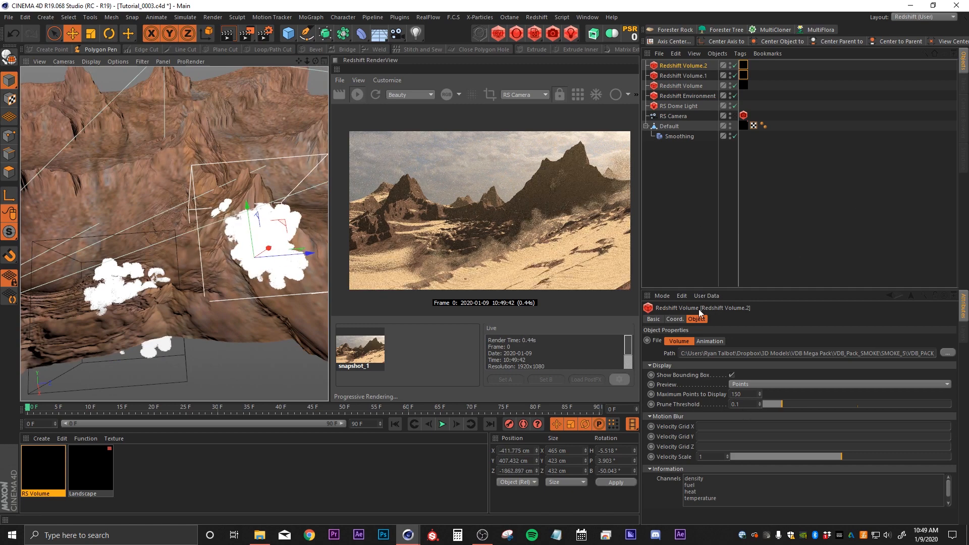
- Set the third smoke volume's scale to 50 on all axes and move it to about X -873, Y 481, Z -1834 cm
click(670, 320)
click(753, 341)
text(50)
key(Return)
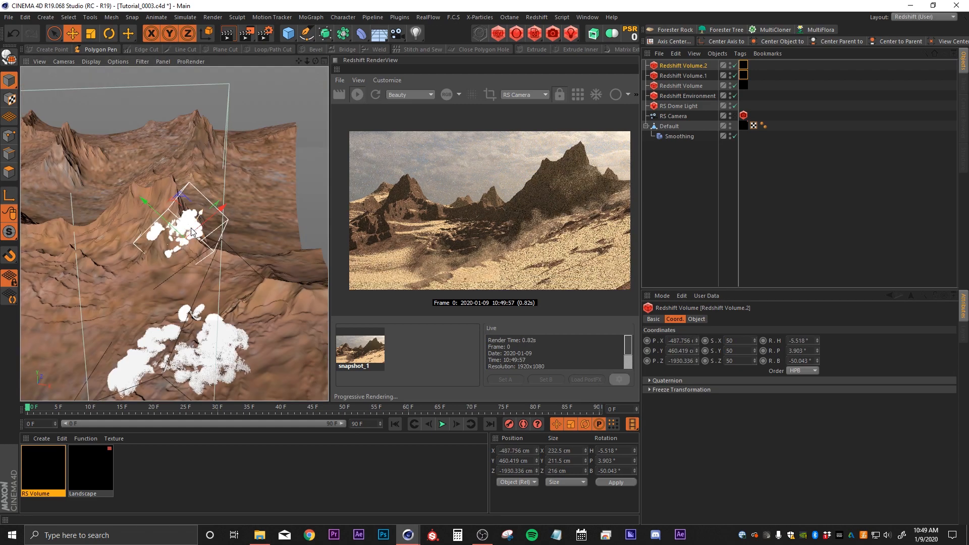
alt+drag(212, 260, 111, 222)
drag(215, 215, 210, 215)
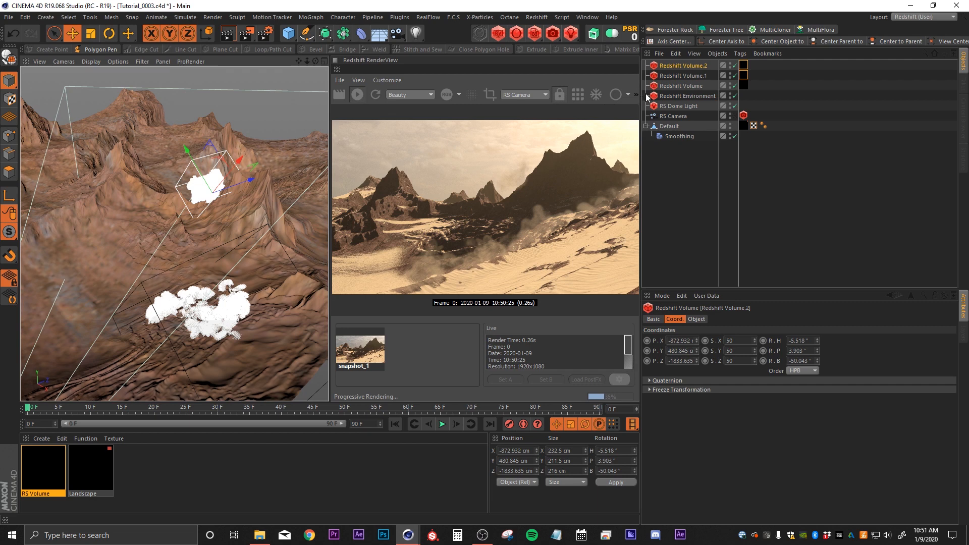
- Toggle the three smoke volumes to compare the render with and without the smoke
drag(736, 66, 735, 86)
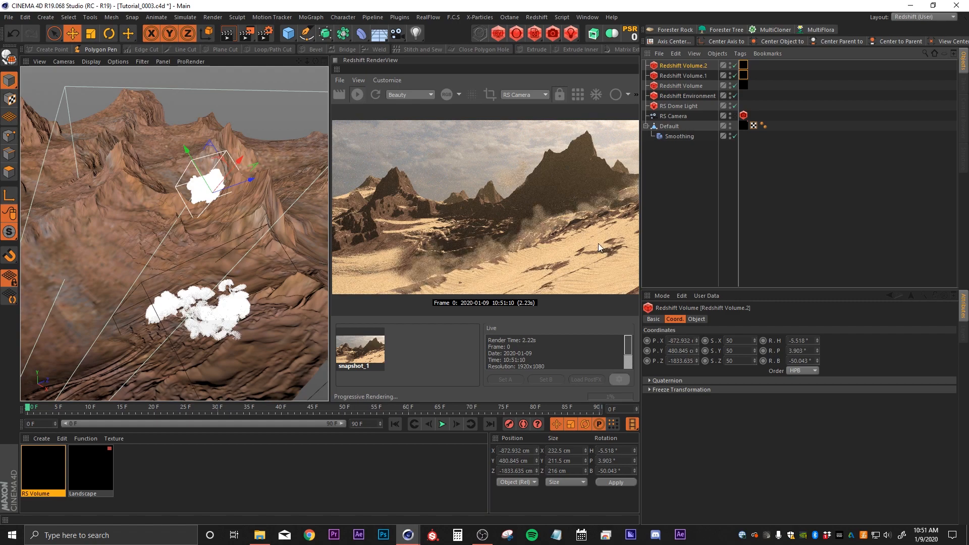
click(672, 186)
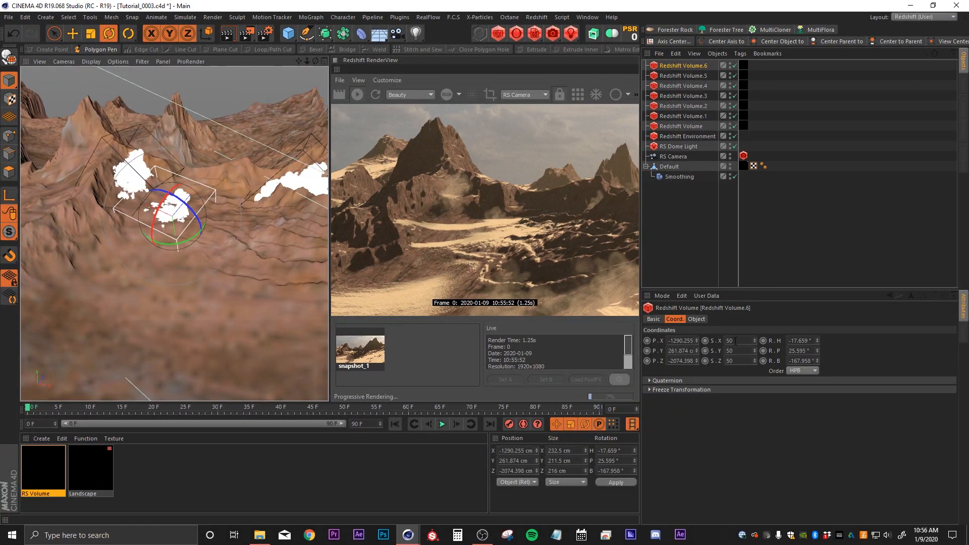
- Stretch the newest smoke volume, Redshift Volume.6, to an X scale of 150 and reposition it over the terrain
click(736, 341)
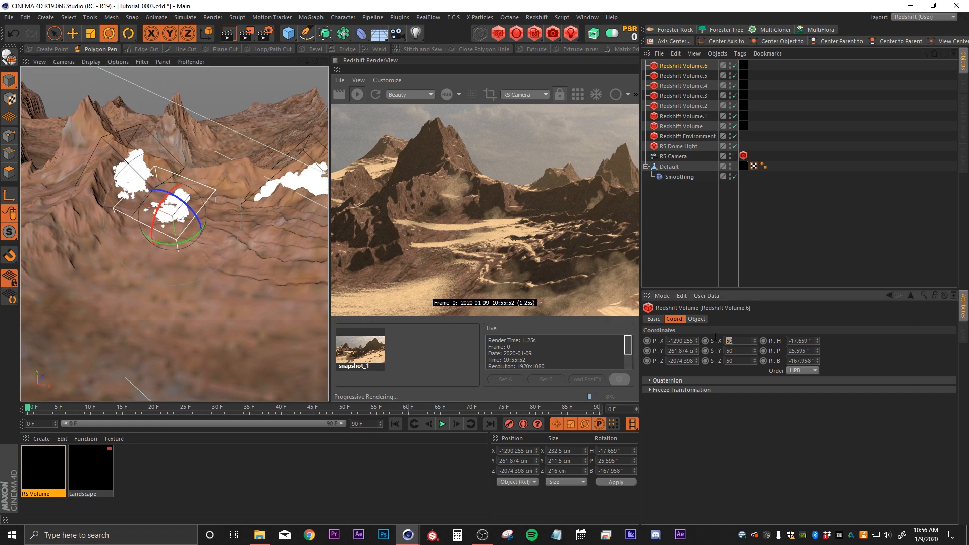
text(150)
key(Return)
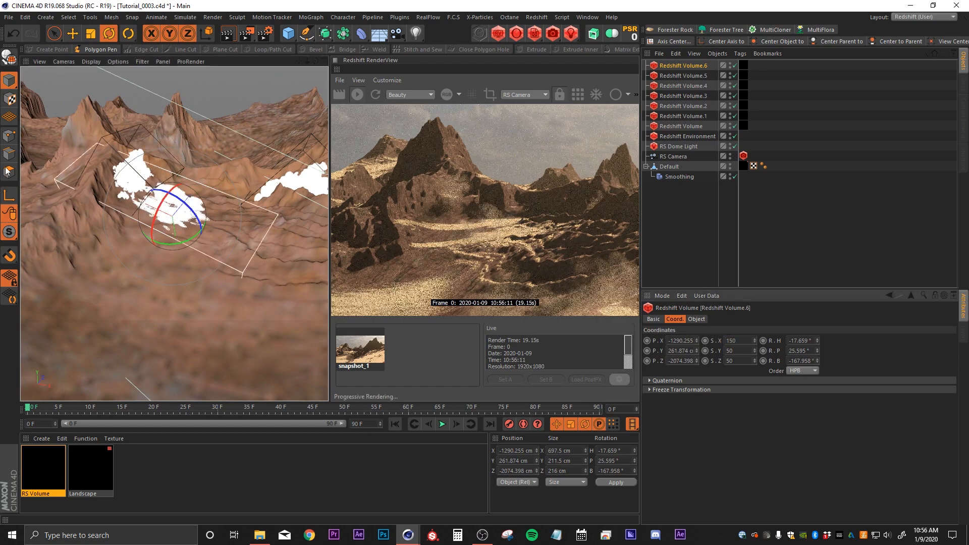
click(73, 34)
drag(137, 204, 178, 217)
drag(212, 266, 210, 262)
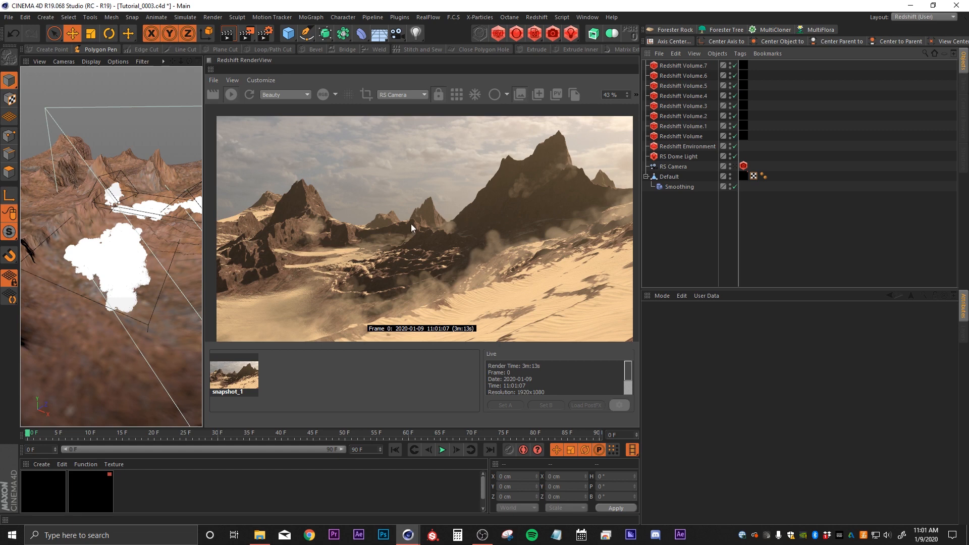
- Compare the live render with snapshot_1 up close around the distant peaks and the large dark mountain
scroll(411, 223, up, 6)
scroll(455, 247, down, 2)
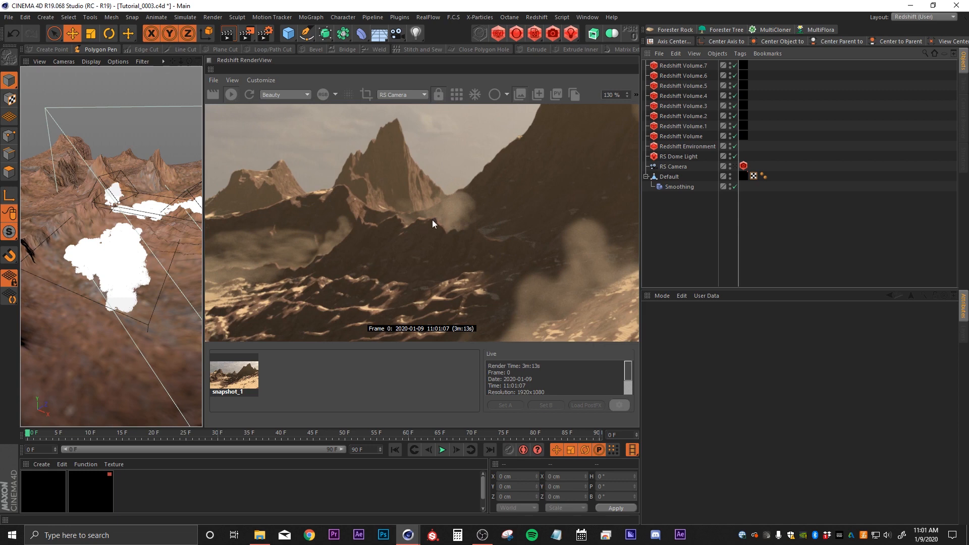
click(243, 375)
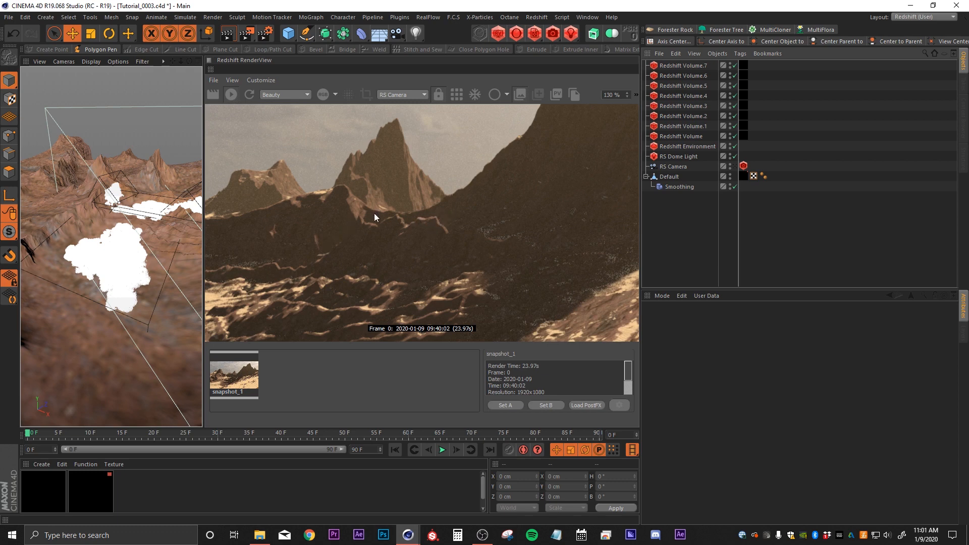
scroll(586, 182, down, 3)
middle_drag(435, 240, 510, 259)
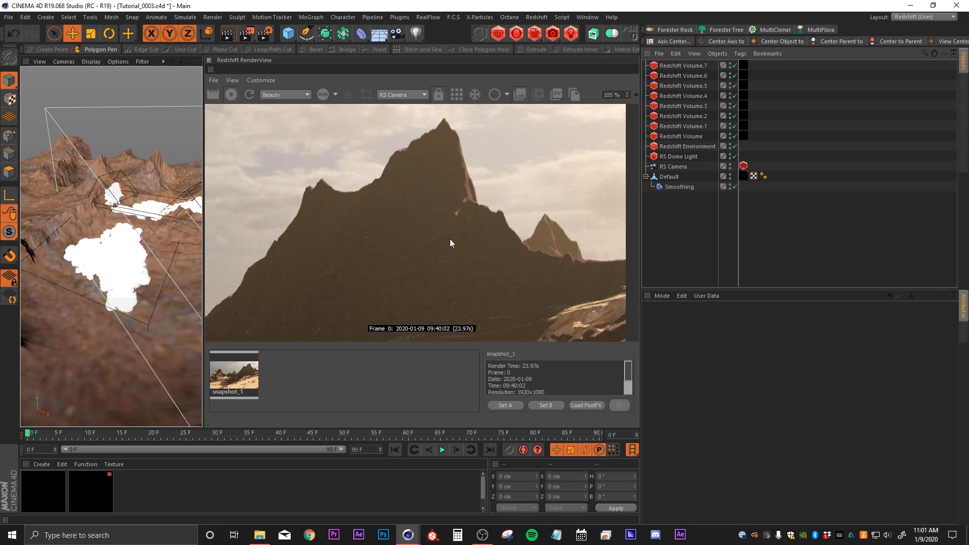
scroll(427, 237, up, 1)
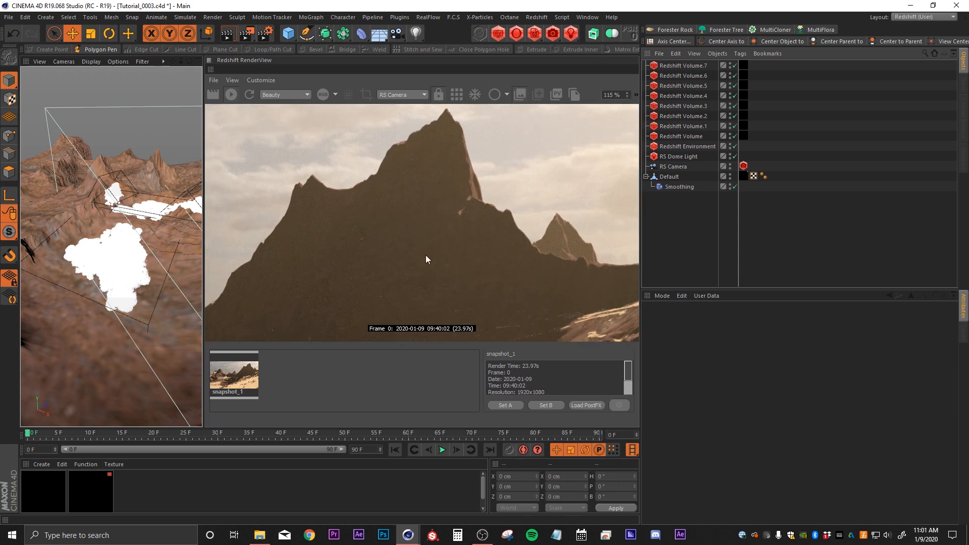
click(236, 374)
middle_drag(417, 251, 391, 243)
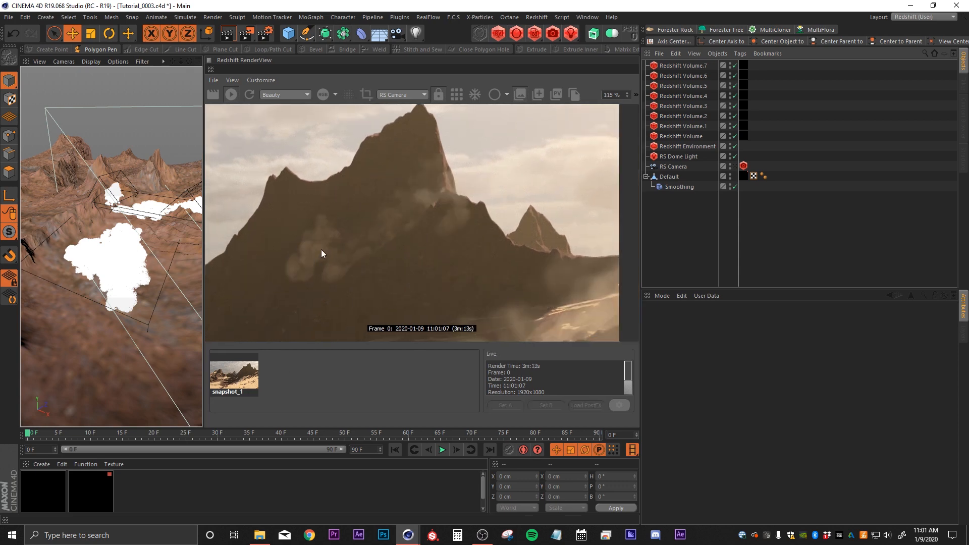
- Examine the smoke on the dark mountainside, across the valley and sand slope, and in the full frame of the live render
scroll(321, 250, up, 5)
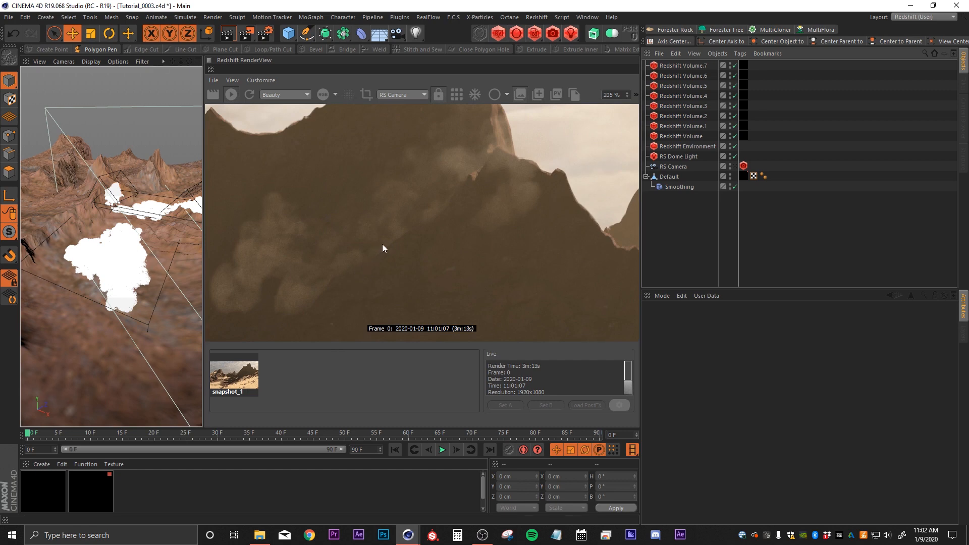
scroll(466, 201, down, 8)
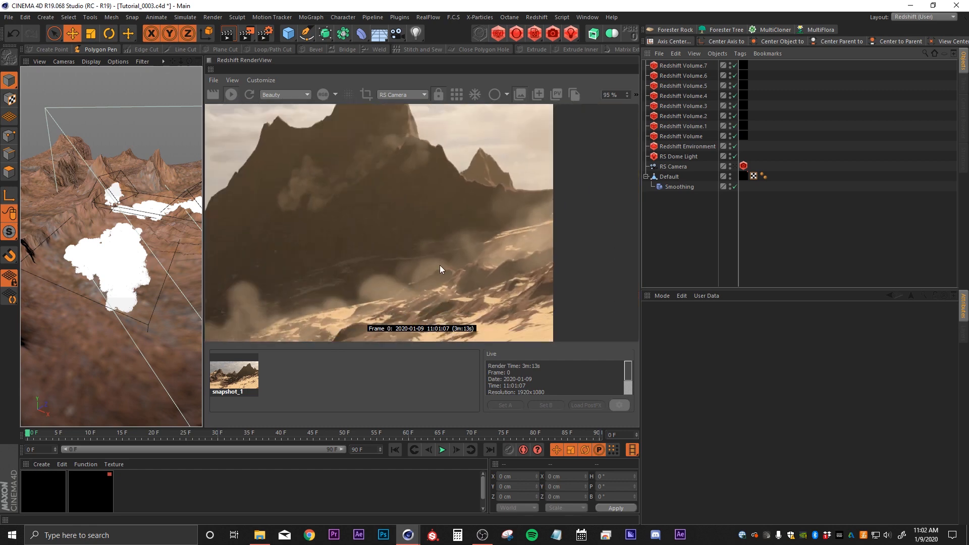
middle_drag(322, 238, 600, 208)
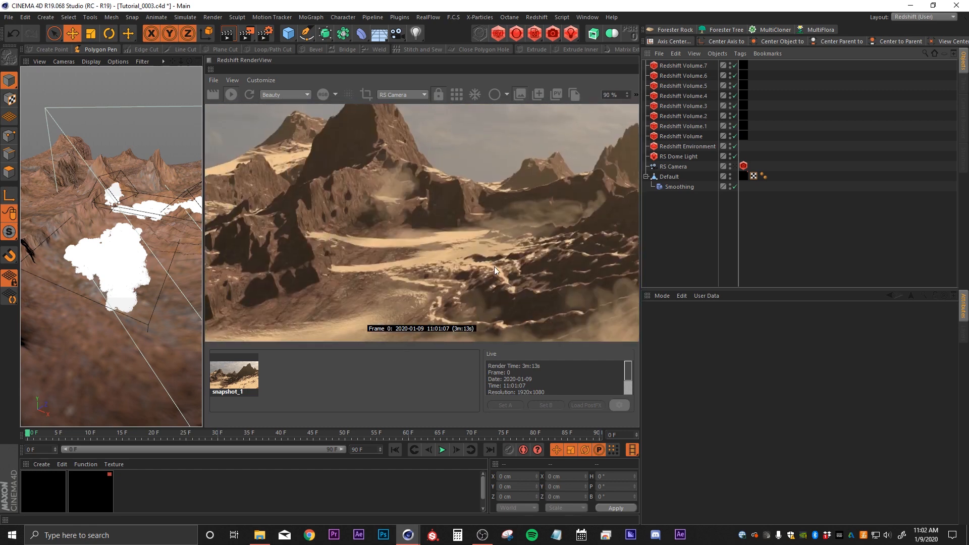
scroll(495, 266, down, 3)
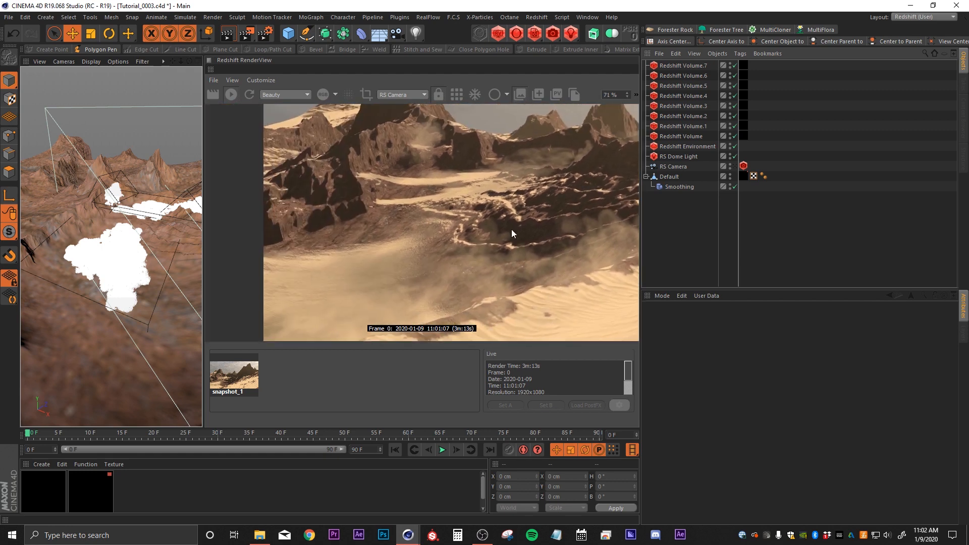
scroll(512, 233, down, 7)
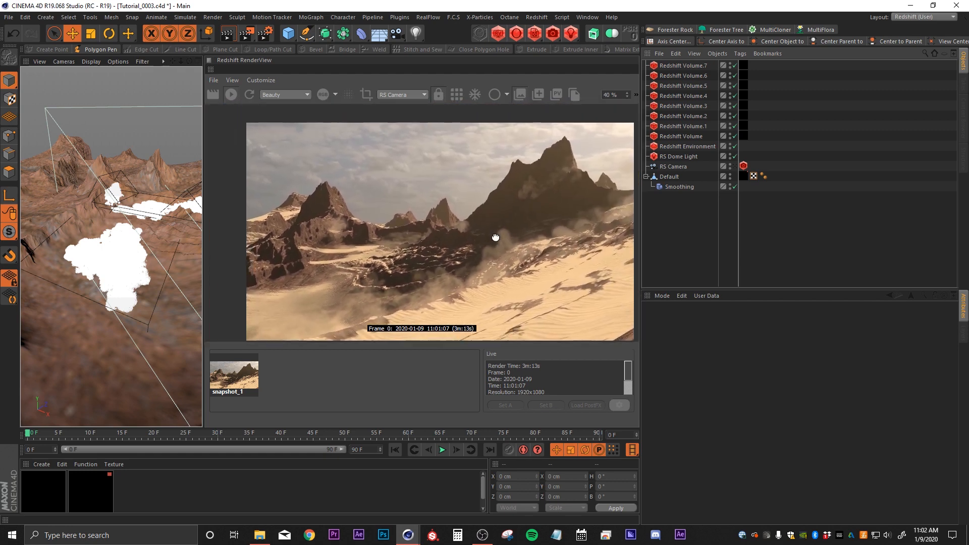
middle_drag(495, 237, 461, 223)
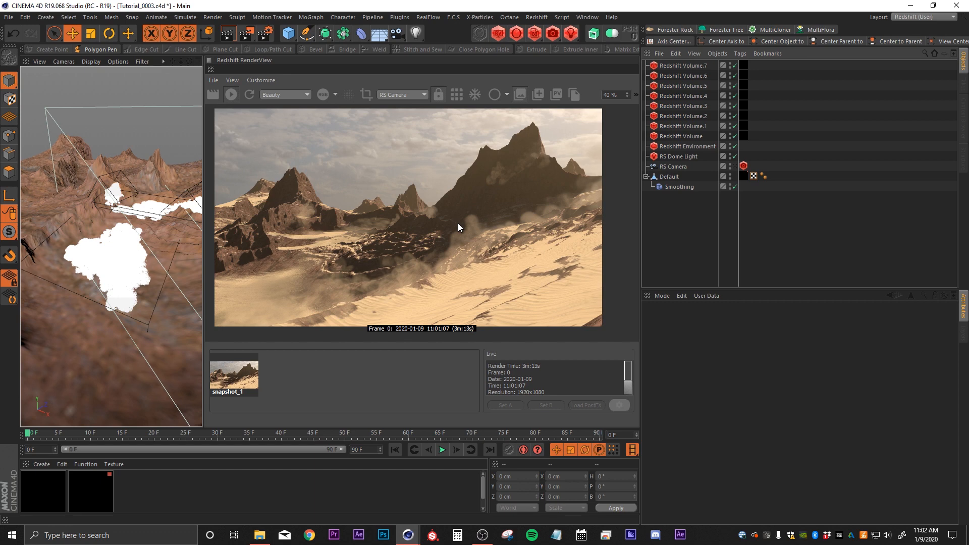